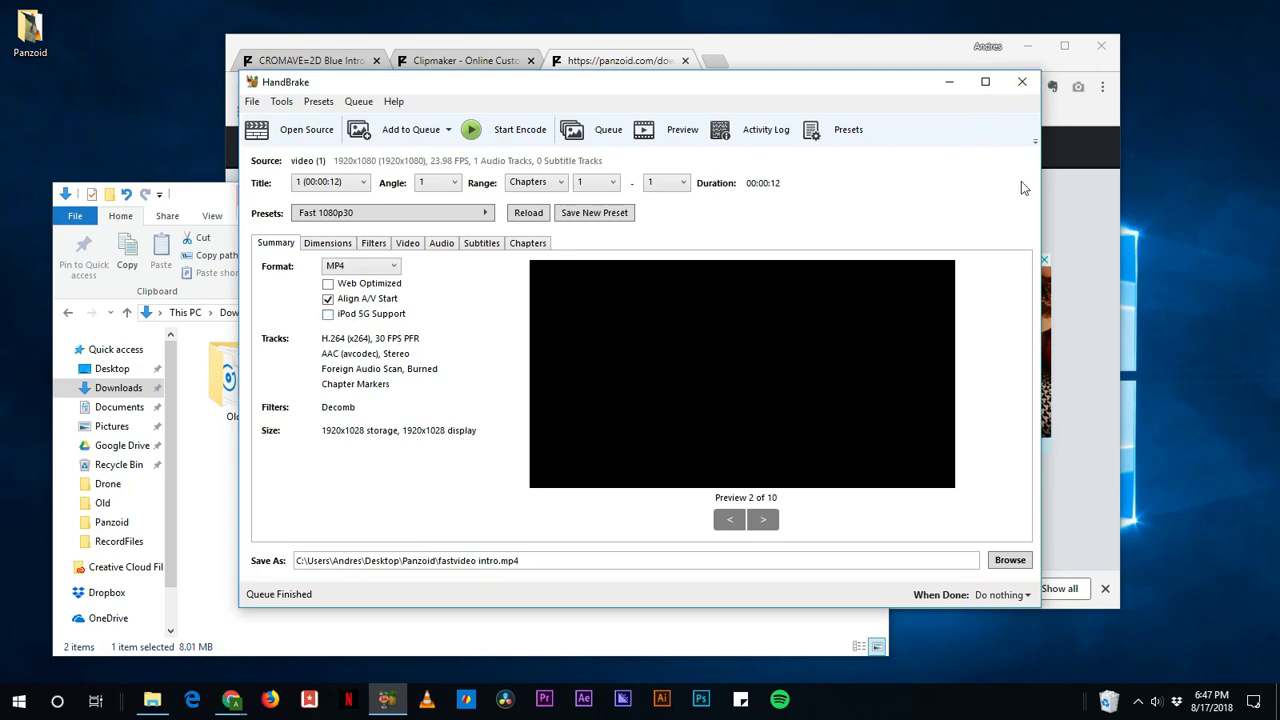
# Step: Close HandBrake and delete the video (1) file from the Downloads folder
pyautogui.click(1022, 81)
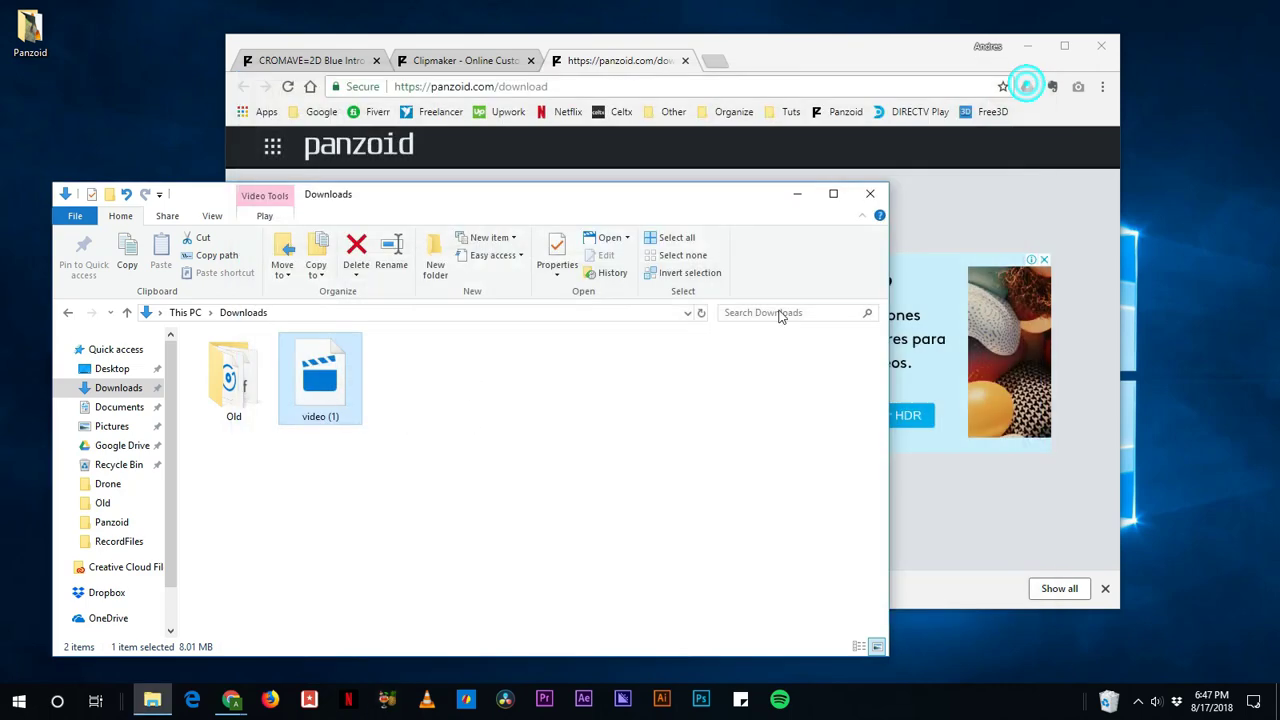
pyautogui.rightClick(348, 403)
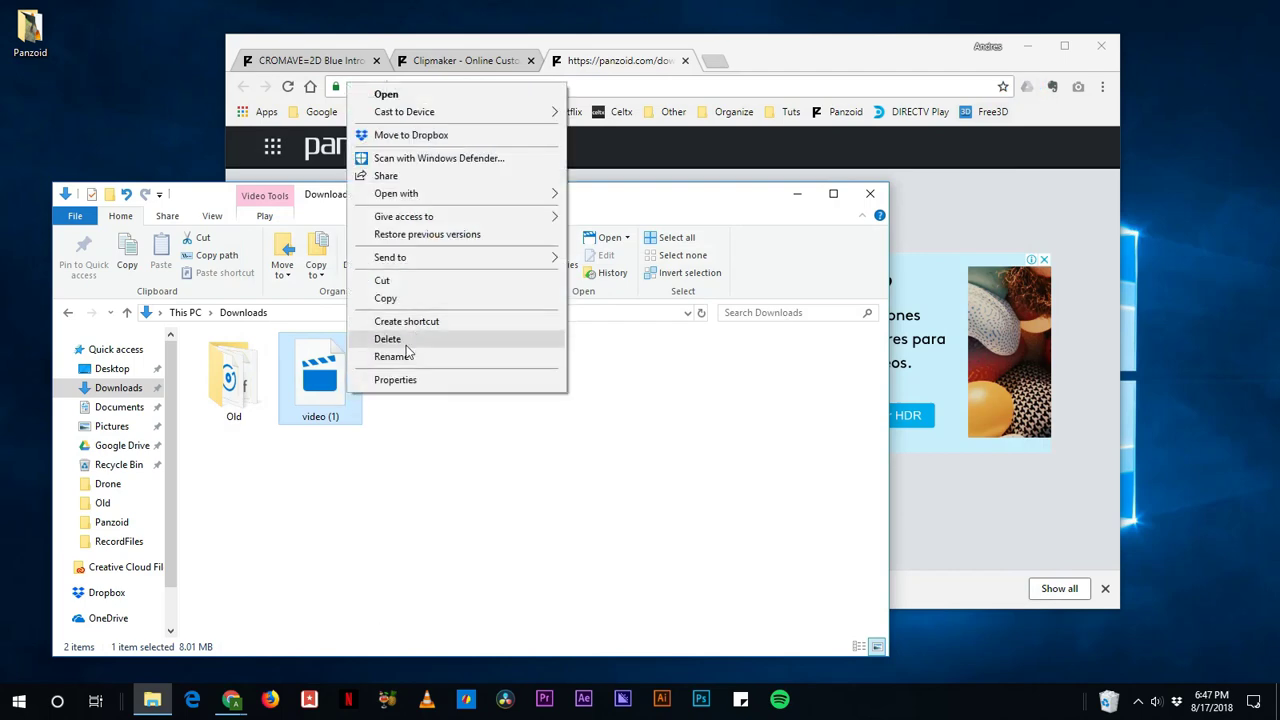
pyautogui.click(405, 343)
# Step: Close the Downloads folder, check the contents of the Panzoid folder on the desktop, and return to the browser
pyautogui.click(870, 195)
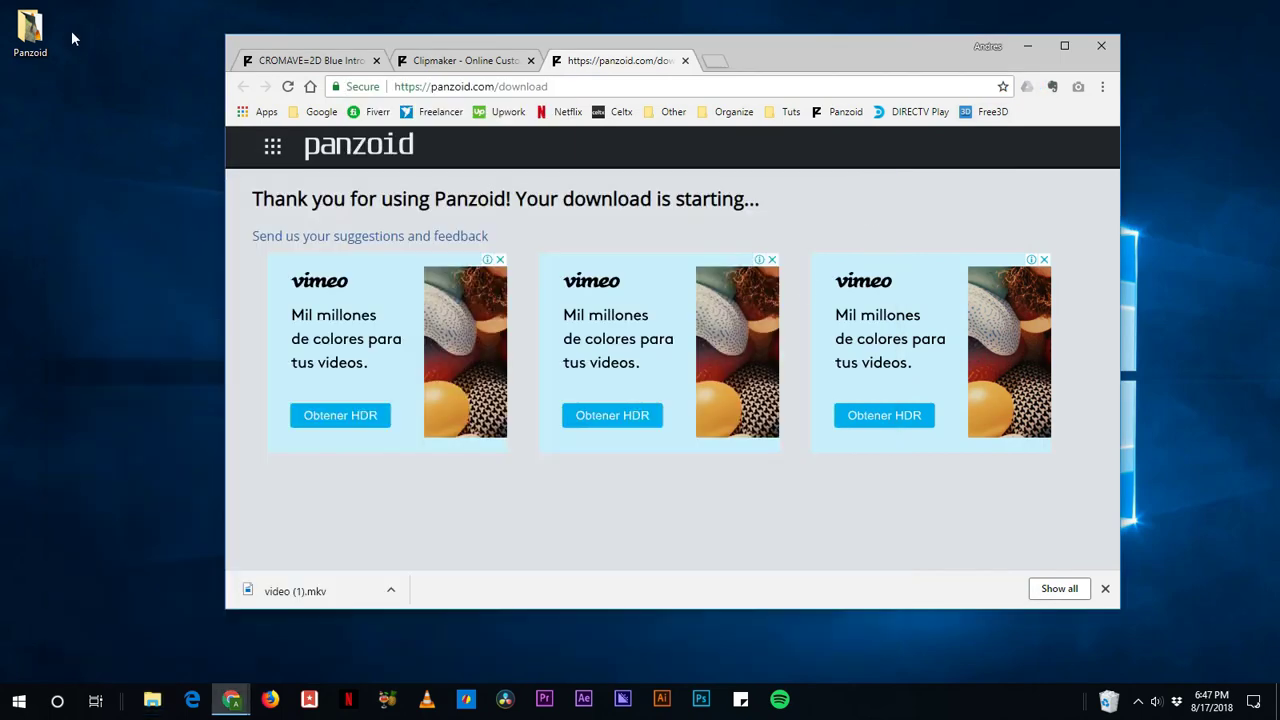
pyautogui.doubleClick(18, 22)
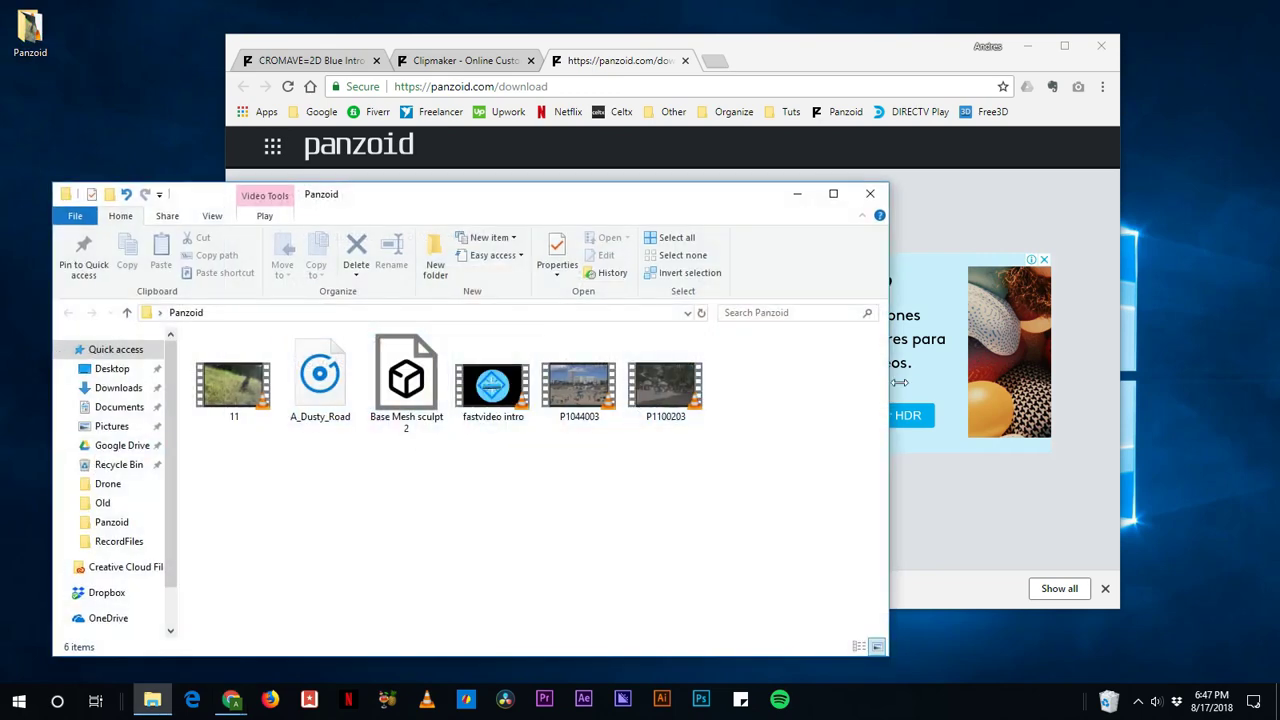
pyautogui.click(993, 224)
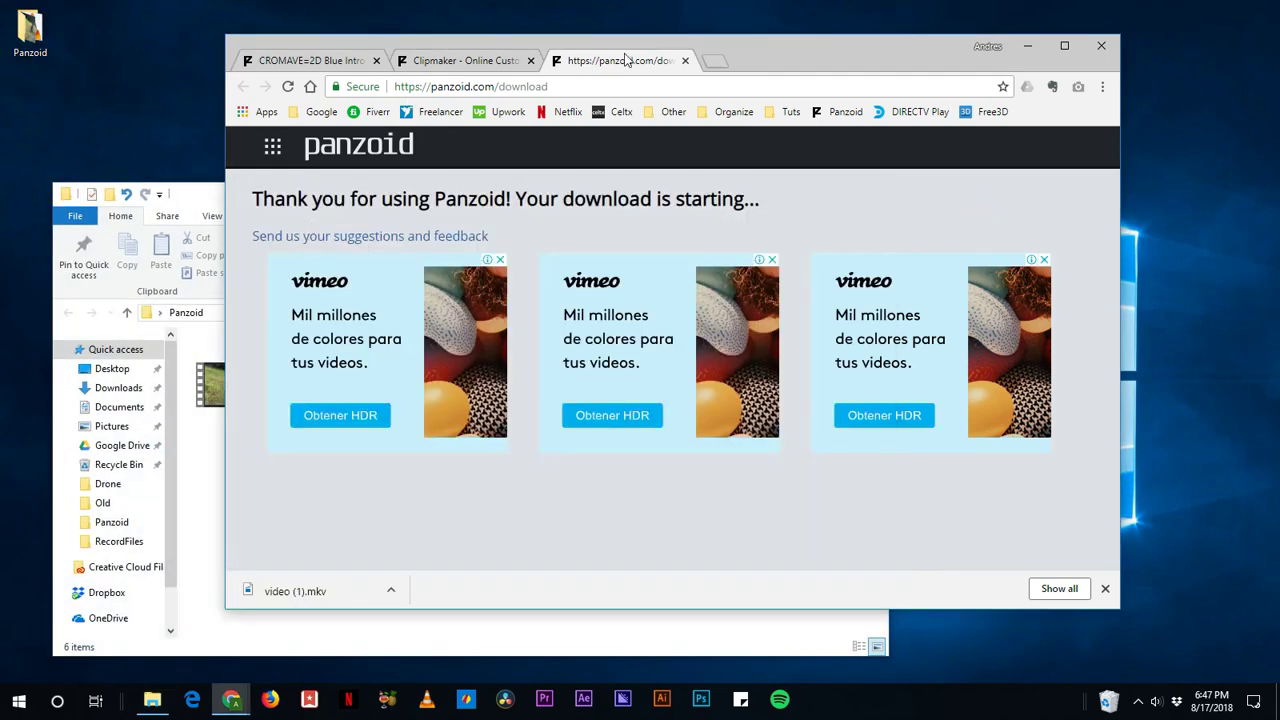
# Step: Close the download and Clipmaker pages and open Panzoid's Video Editor in full screen
pyautogui.click(686, 61)
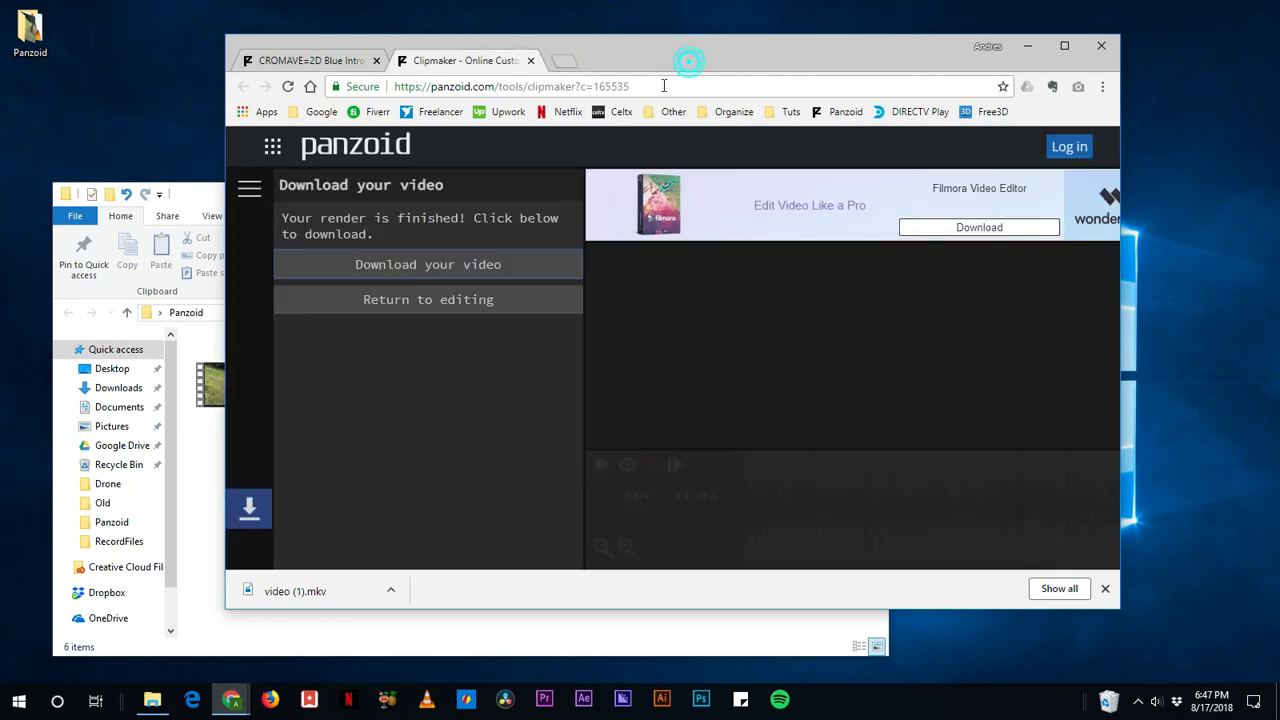
pyautogui.click(531, 61)
pyautogui.click(771, 183)
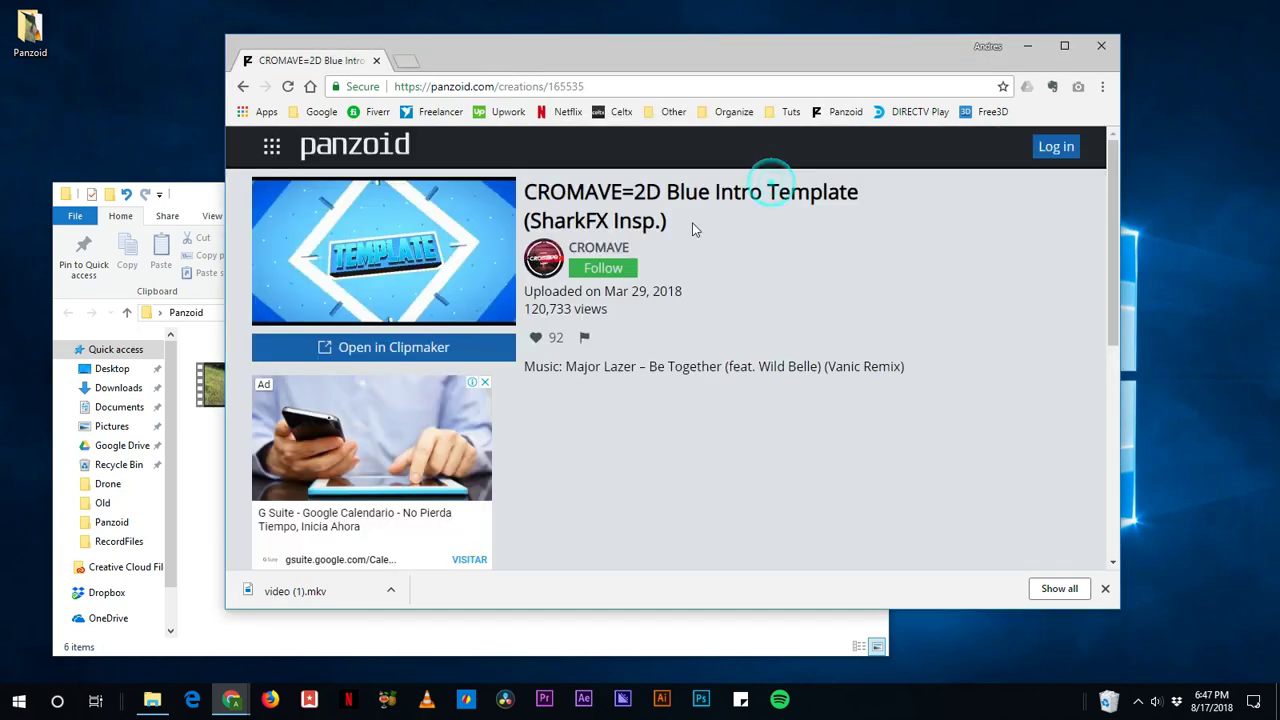
pyautogui.click(370, 145)
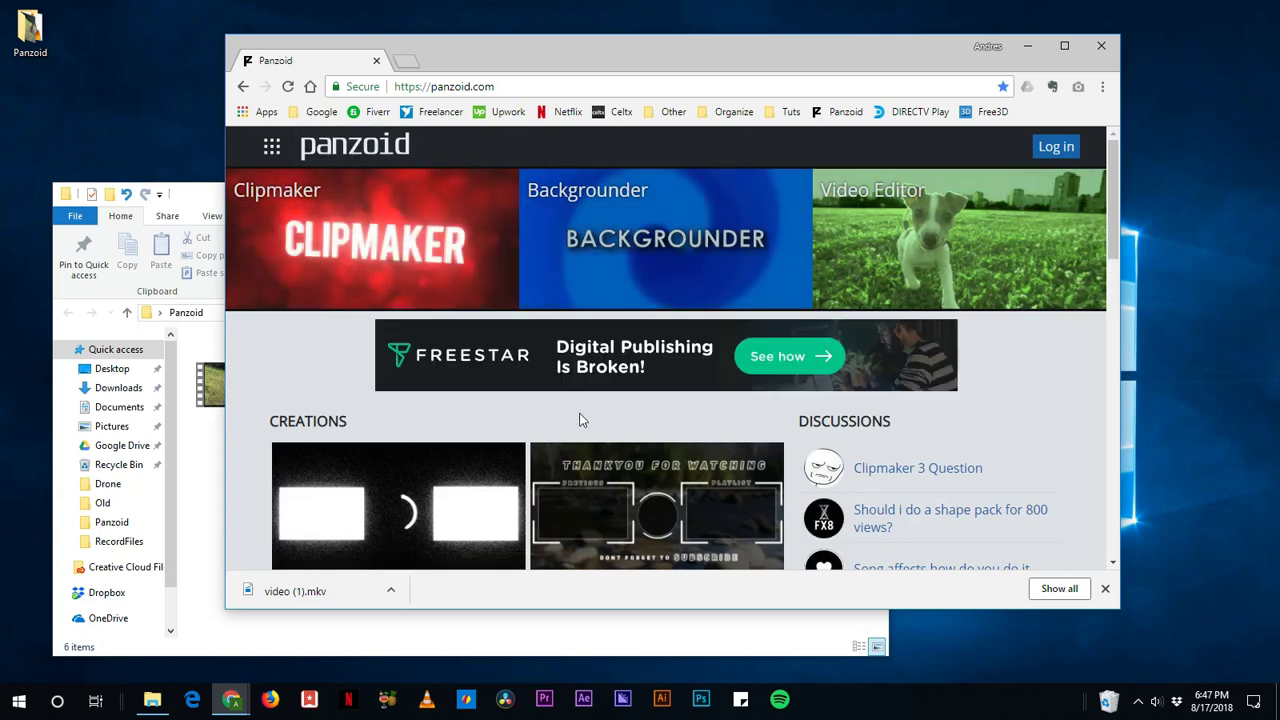
pyautogui.click(987, 270)
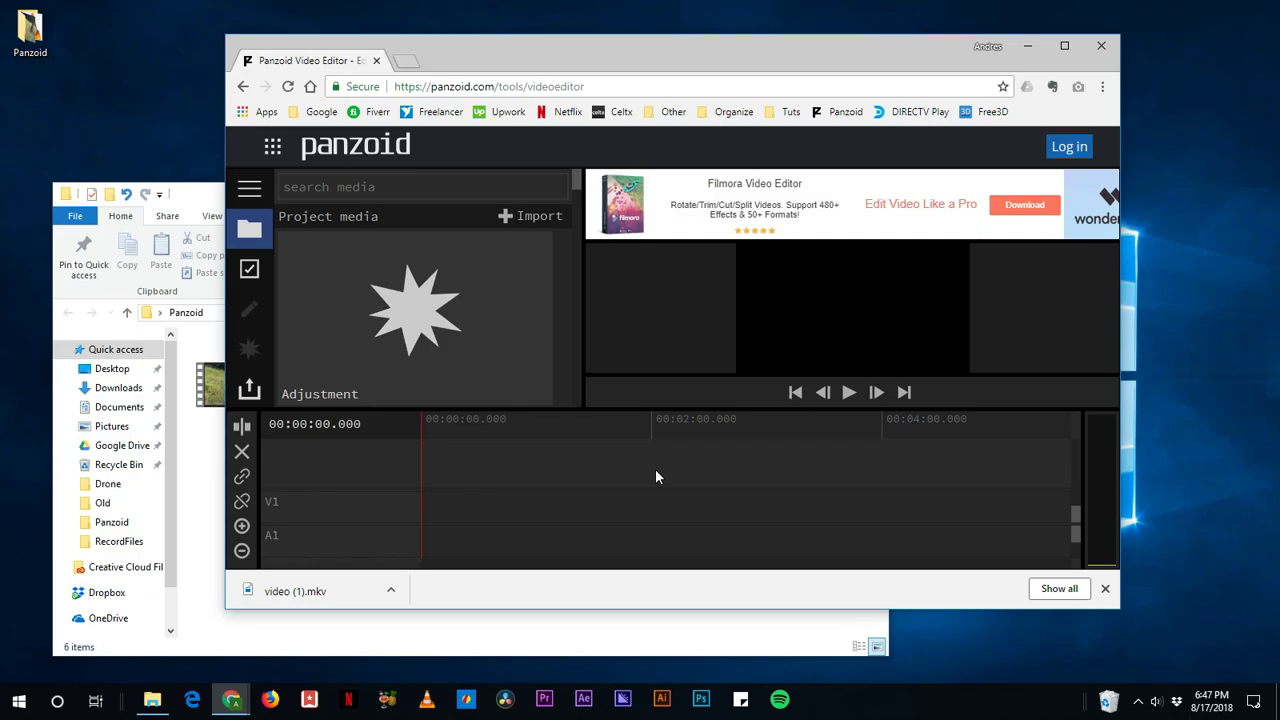
pyautogui.press('F11')
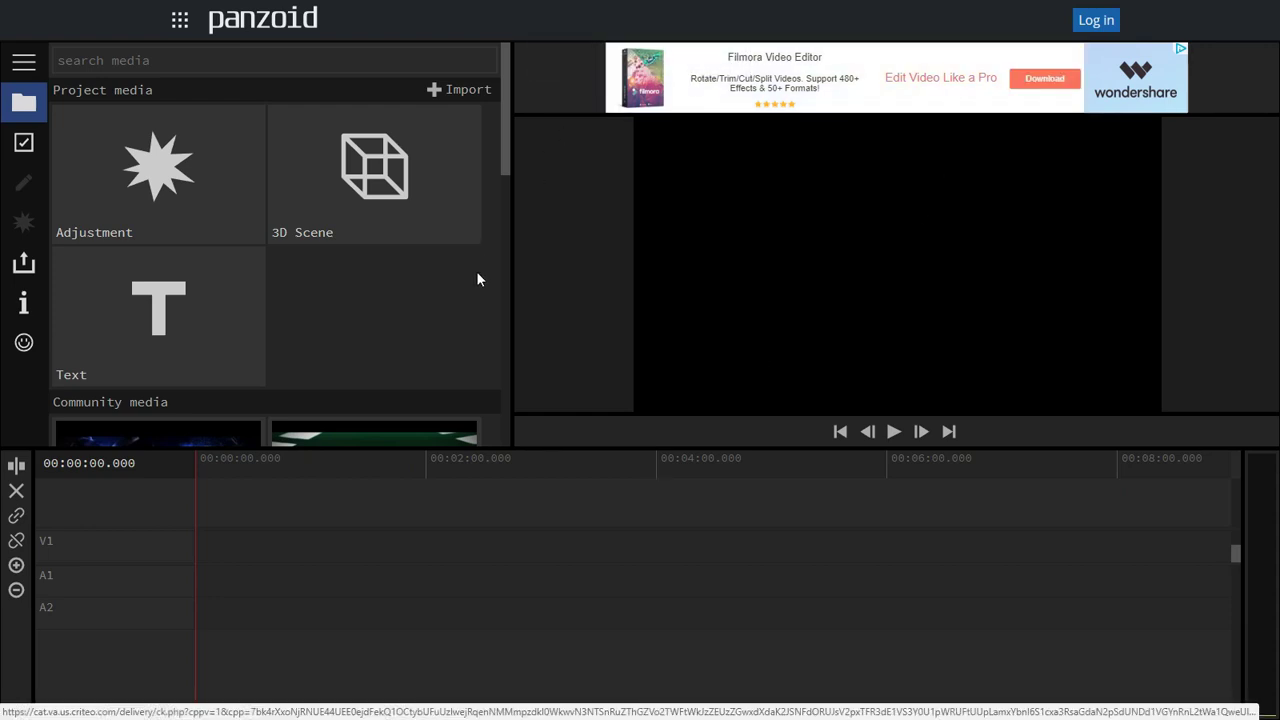
# Step: Import the videos 11, fastvideo intro, P1044003 and P1100203 from the Panzoid folder into the project media
pyautogui.scroll(-3, 412, 320)
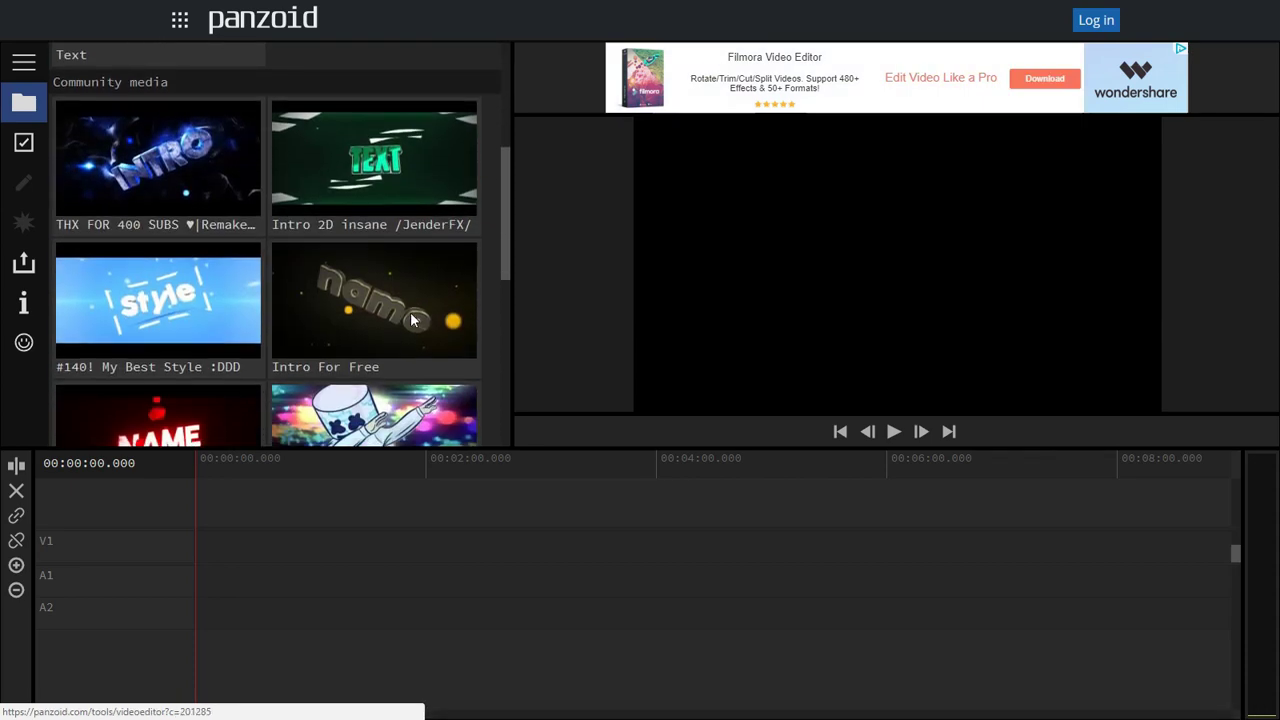
pyautogui.scroll(3, 414, 309)
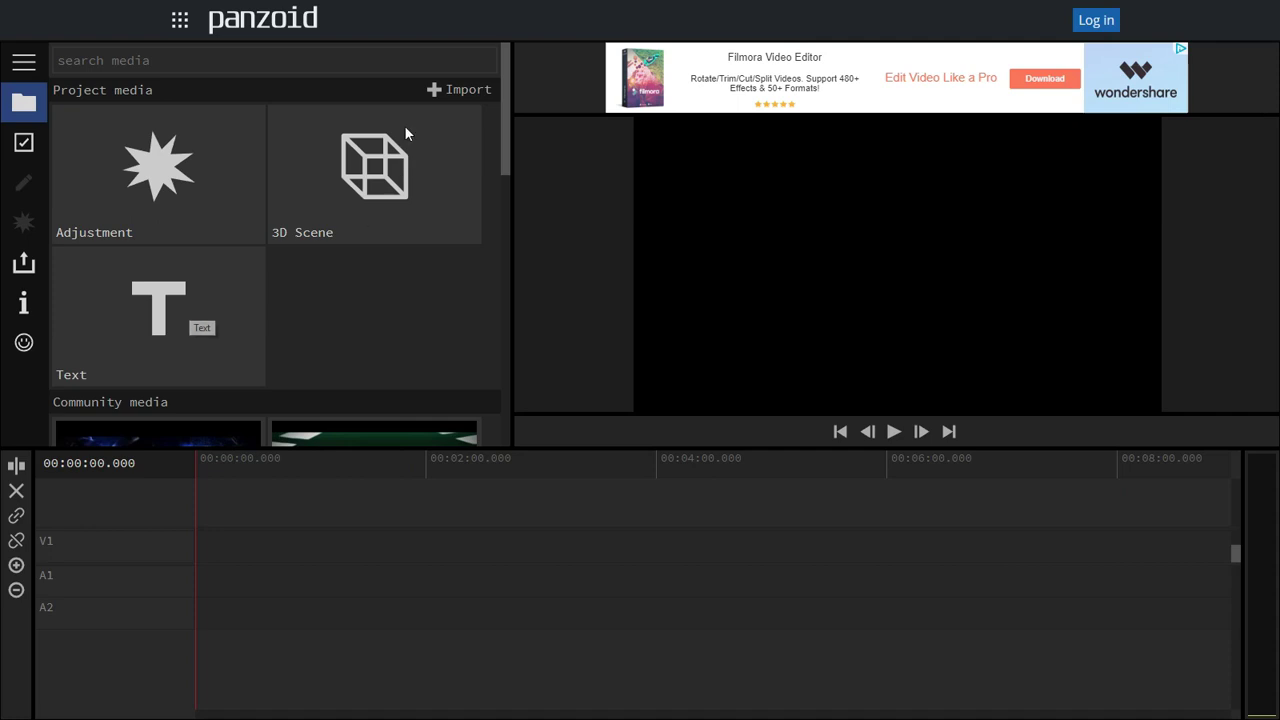
pyautogui.click(452, 92)
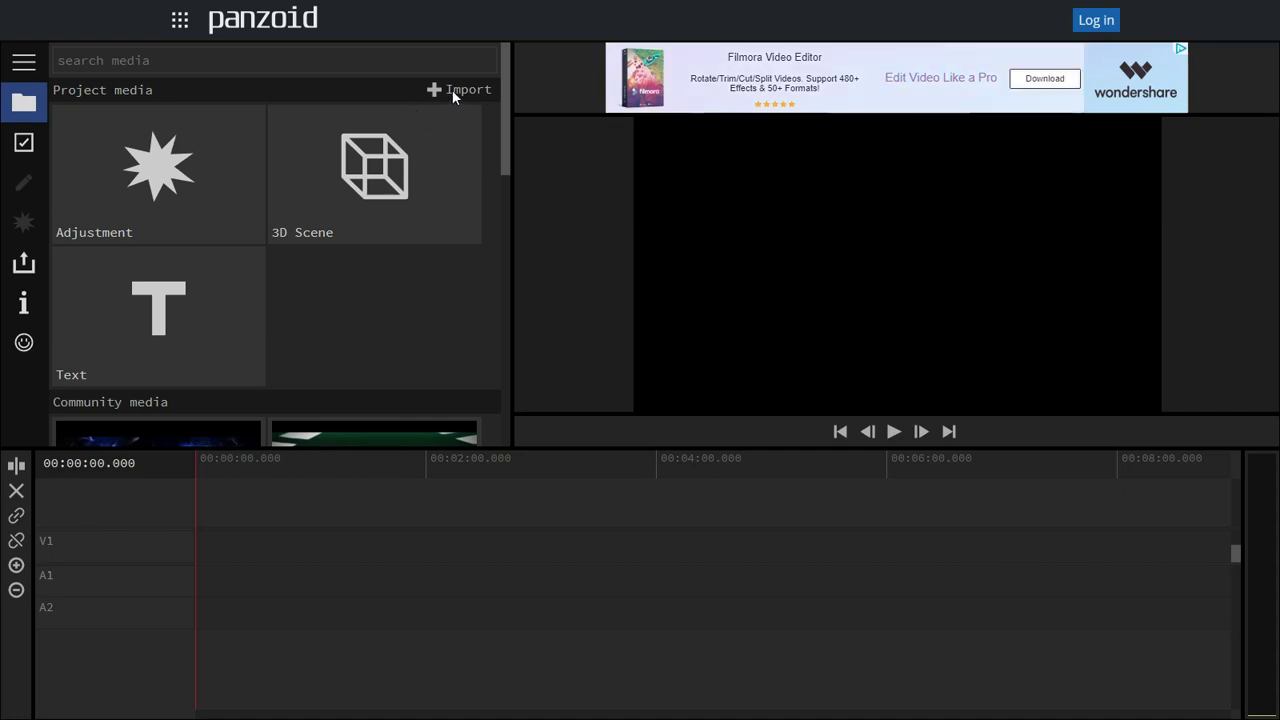
pyautogui.moveTo(573, 208); pyautogui.dragTo(400, 150)
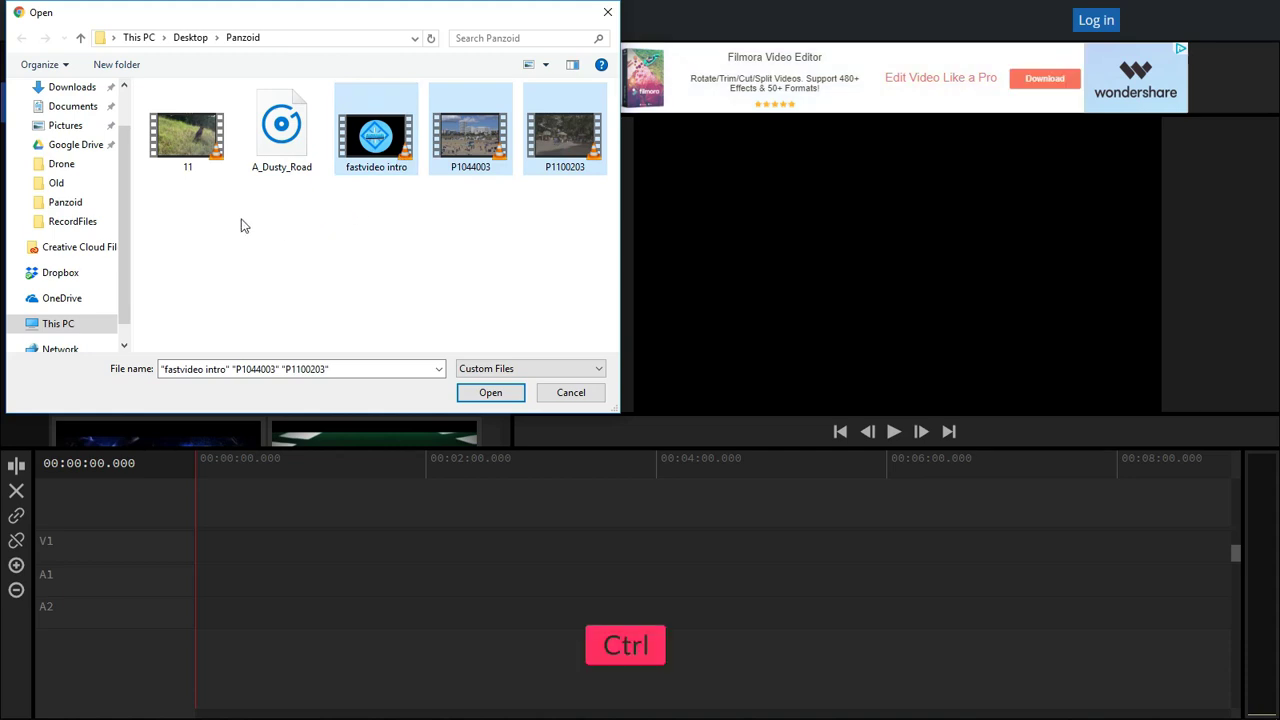
pyautogui.keyDown('ctrl'); pyautogui.click(186, 160); pyautogui.keyUp('ctrl')
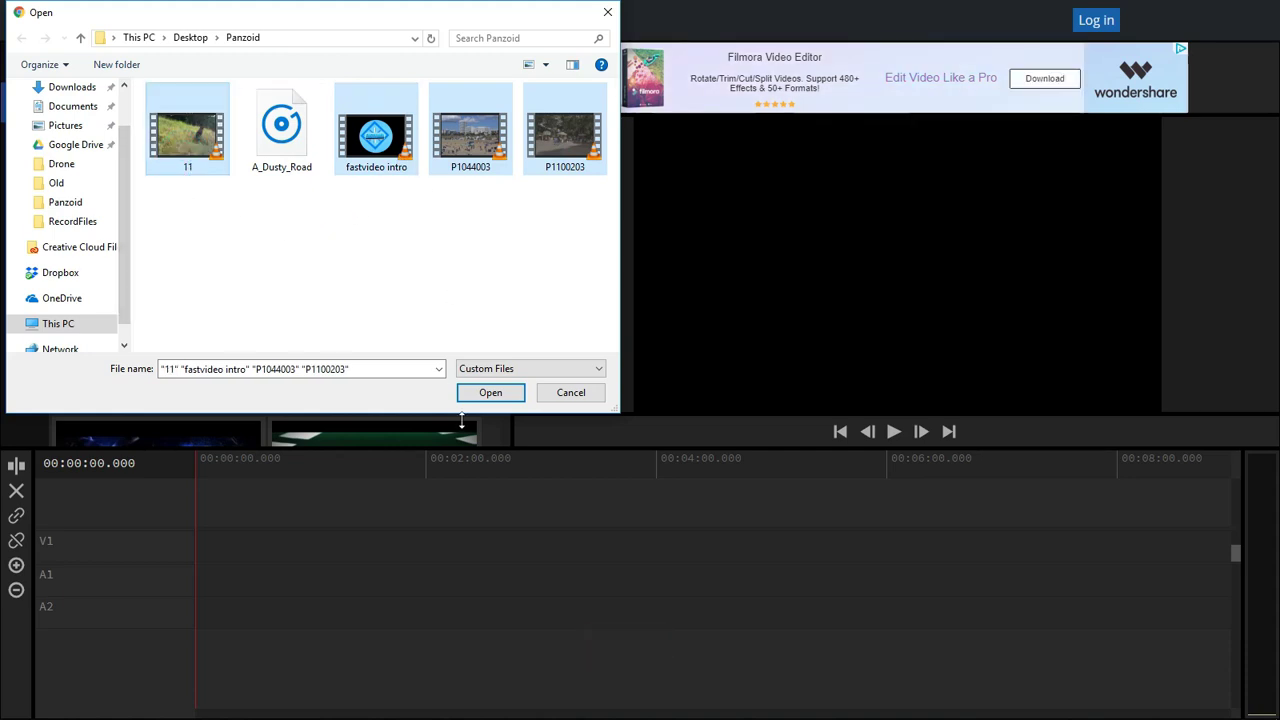
pyautogui.click(495, 395)
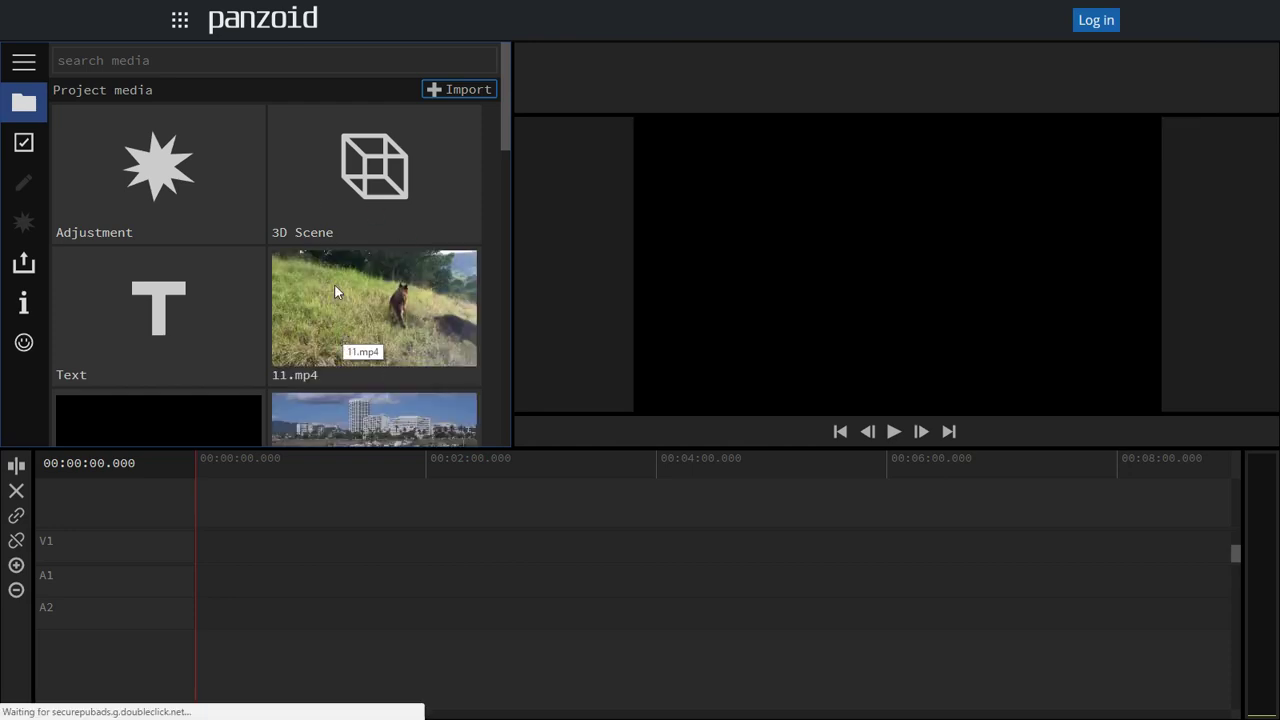
# Step: Look through the imported clips in the project media
pyautogui.scroll(-5, 334, 270)
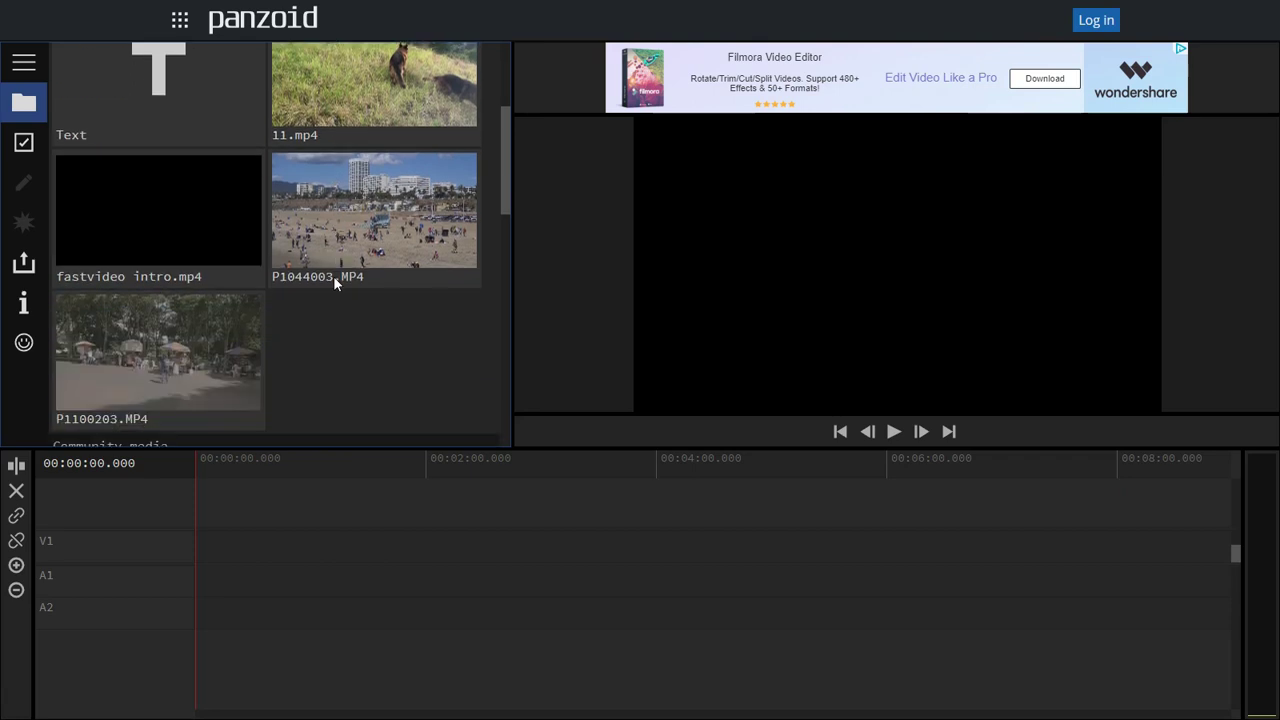
pyautogui.scroll(-2, 341, 293)
pyautogui.scroll(7, 339, 302)
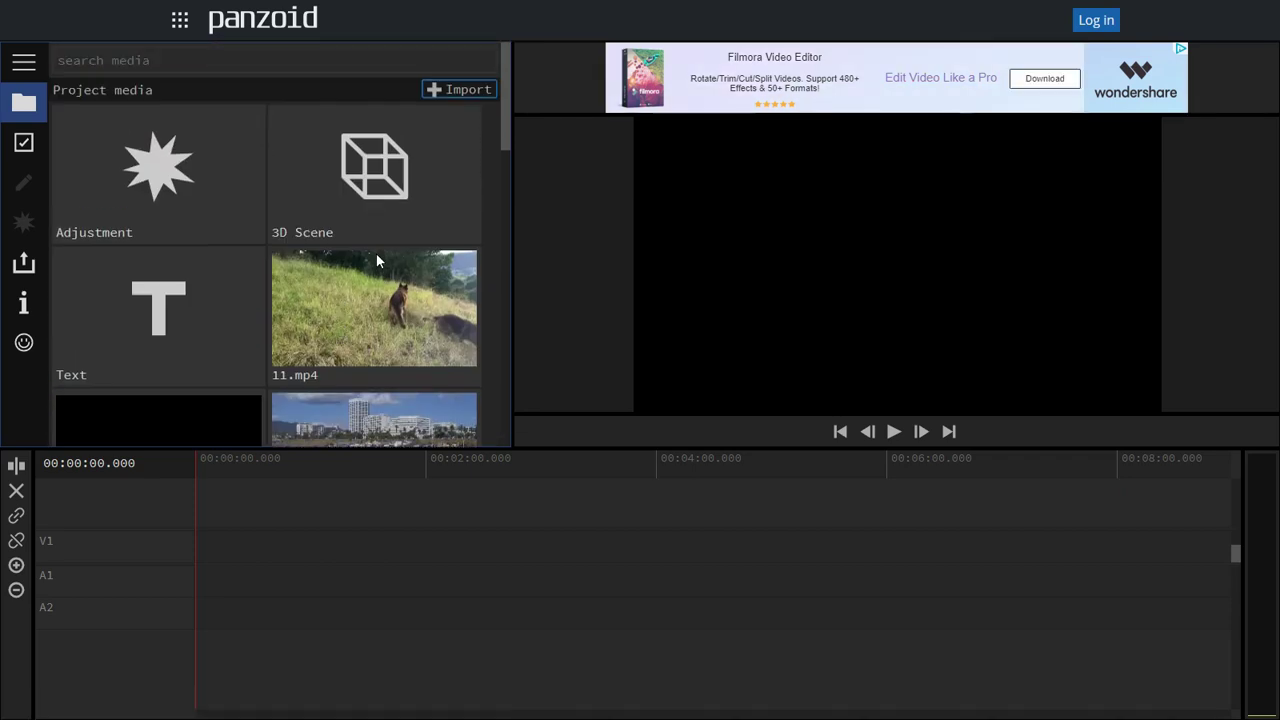
pyautogui.scroll(-5, 250, 360)
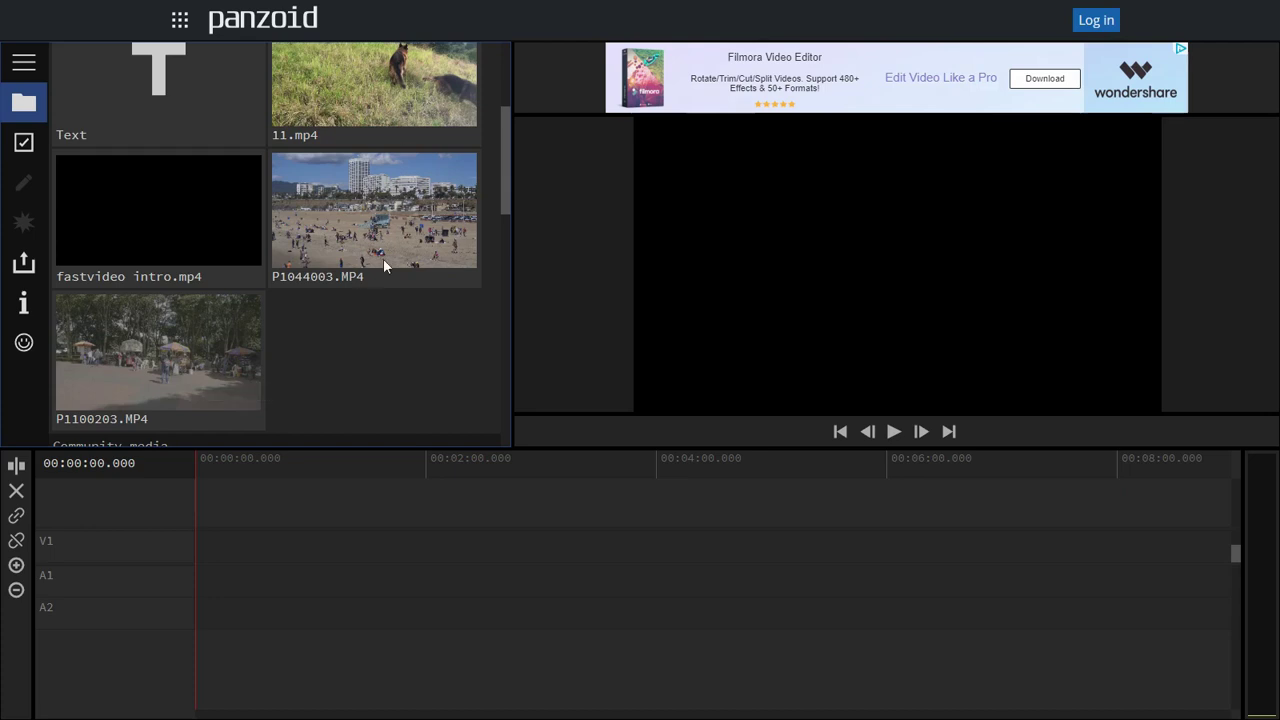
pyautogui.scroll(3, 390, 258)
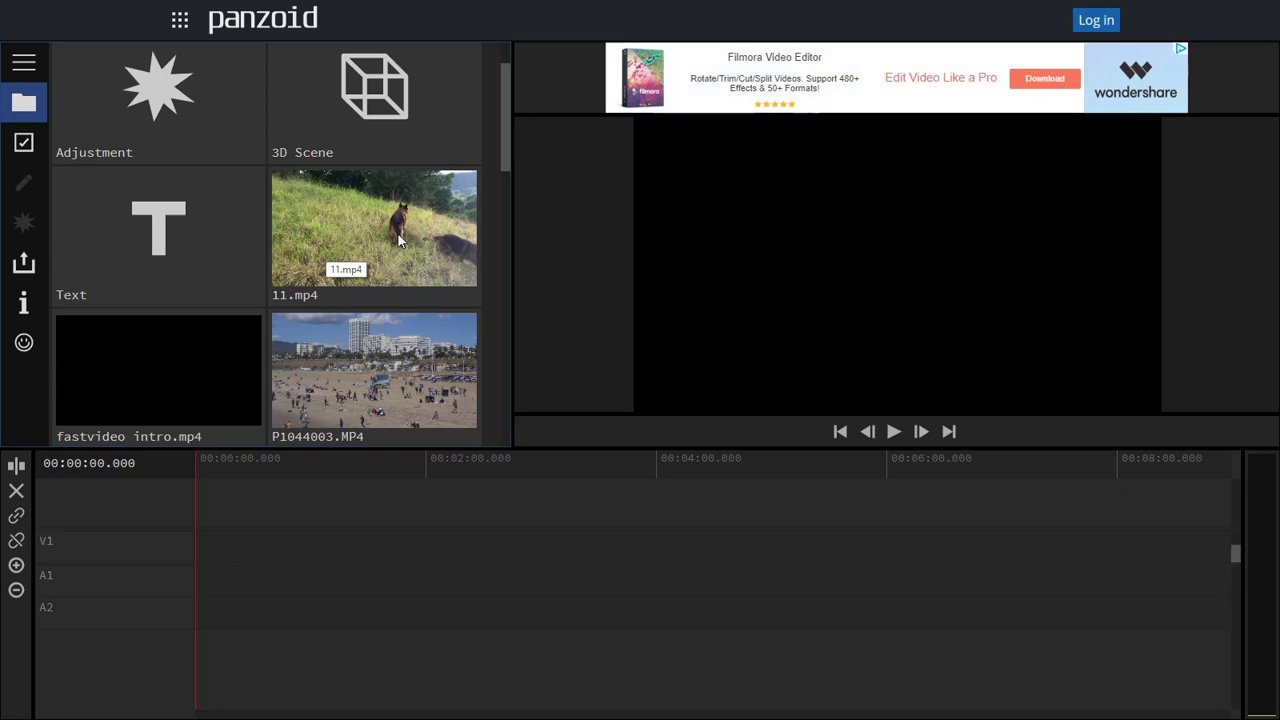
pyautogui.scroll(-2, 380, 345)
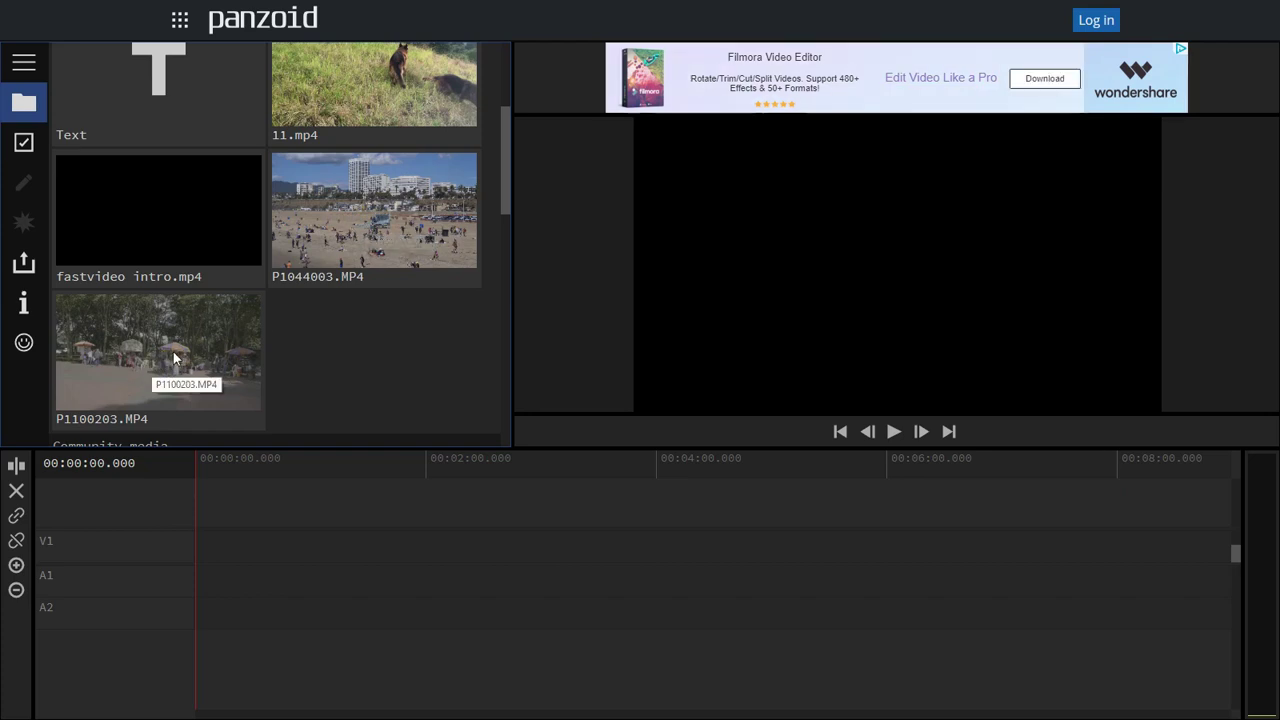
# Step: Place fastvideo intro.mp4 at the start of the timeline on tracks V1 and A1
pyautogui.scroll(1, 180, 354)
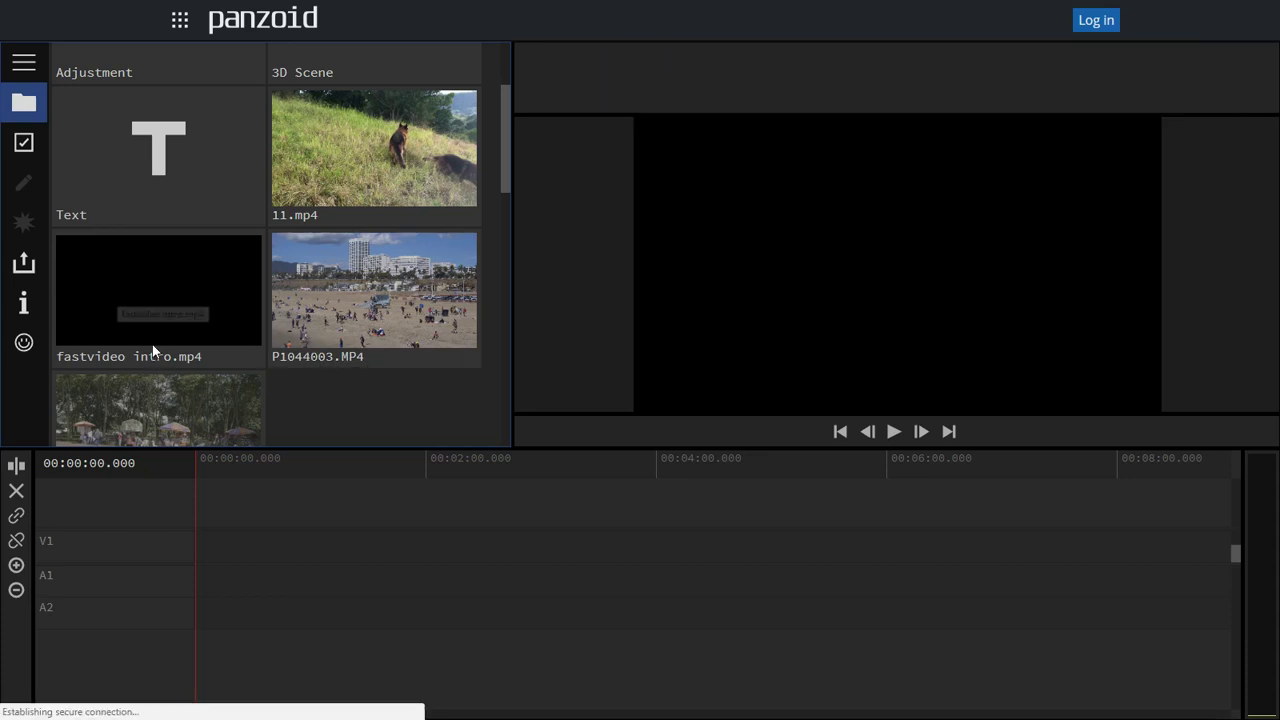
pyautogui.click(142, 318)
pyautogui.moveTo(249, 487); pyautogui.dragTo(204, 571)
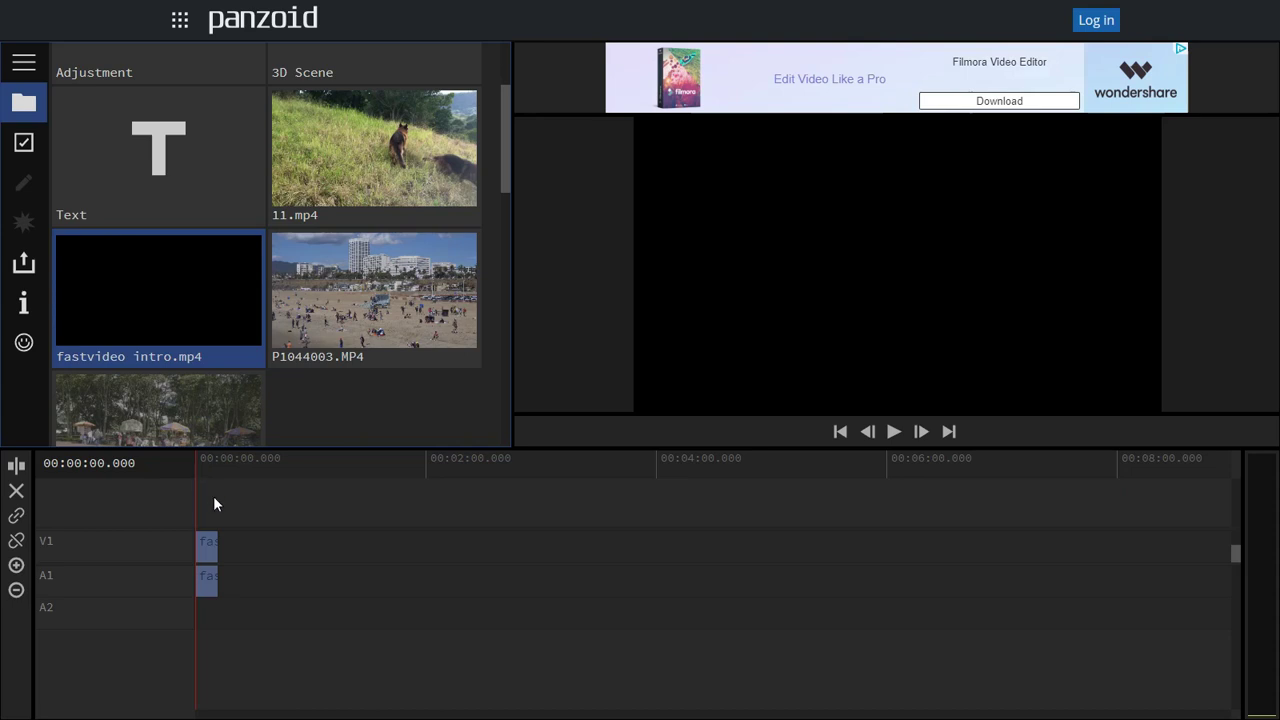
# Step: Play the intro to find the last black frame before the logo and split the clip there at 00:00:04.500
pyautogui.press('space')
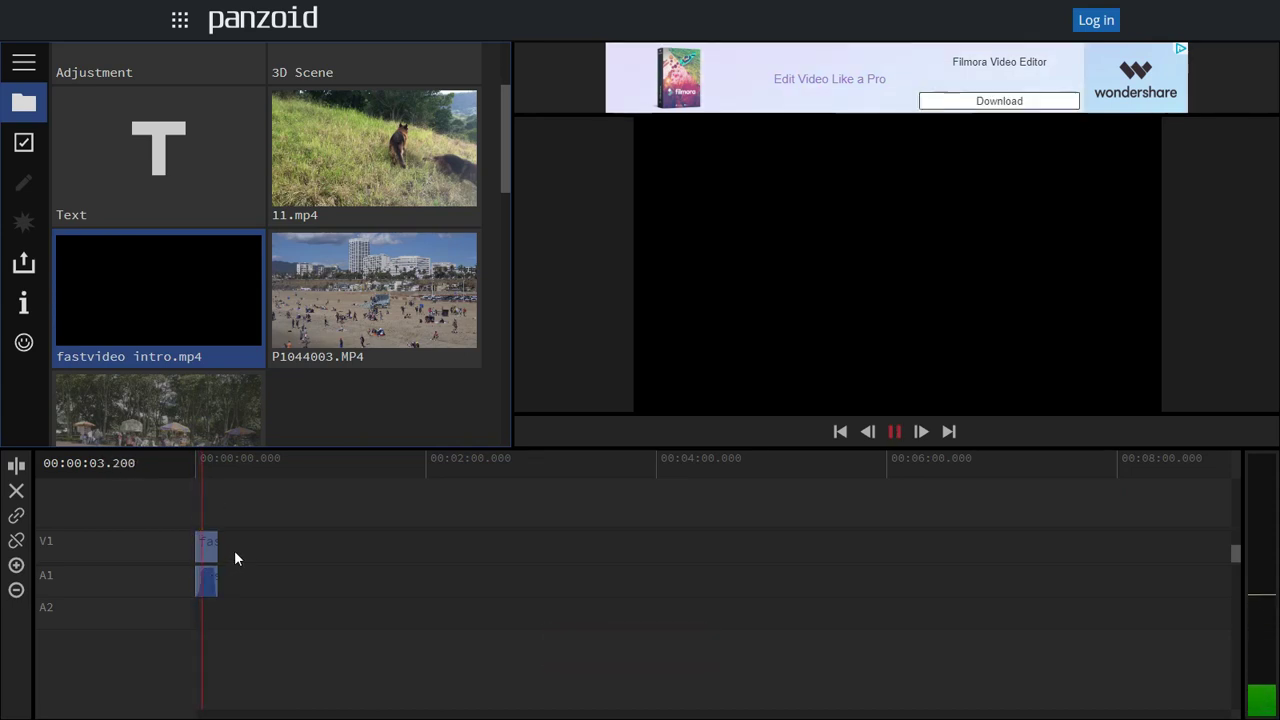
pyautogui.press('space')
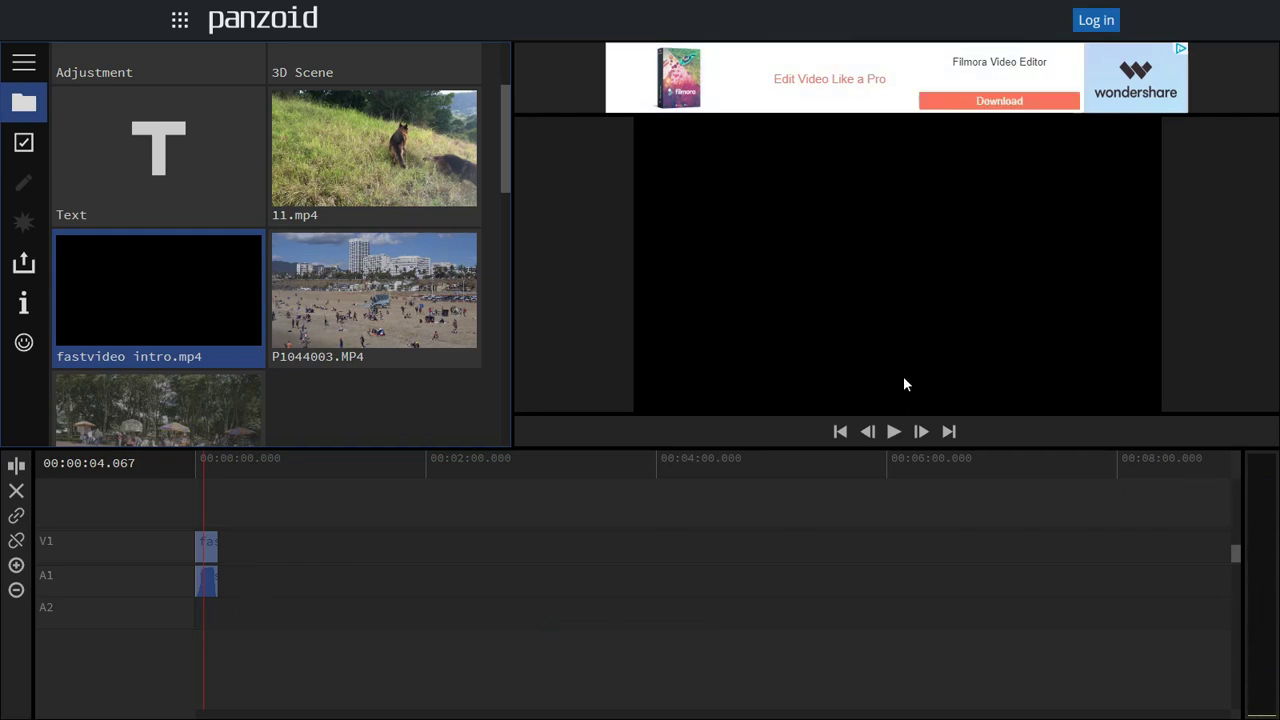
pyautogui.press('space')
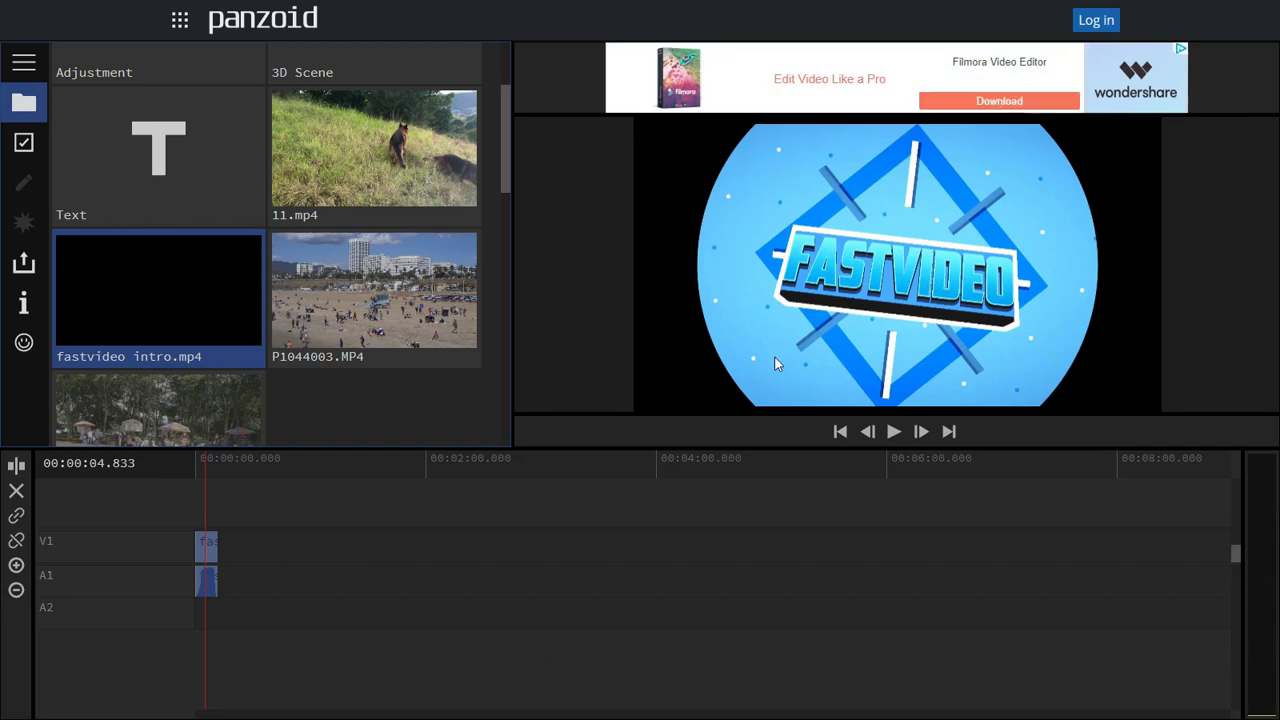
pyautogui.press('Left')
pyautogui.press('Left')
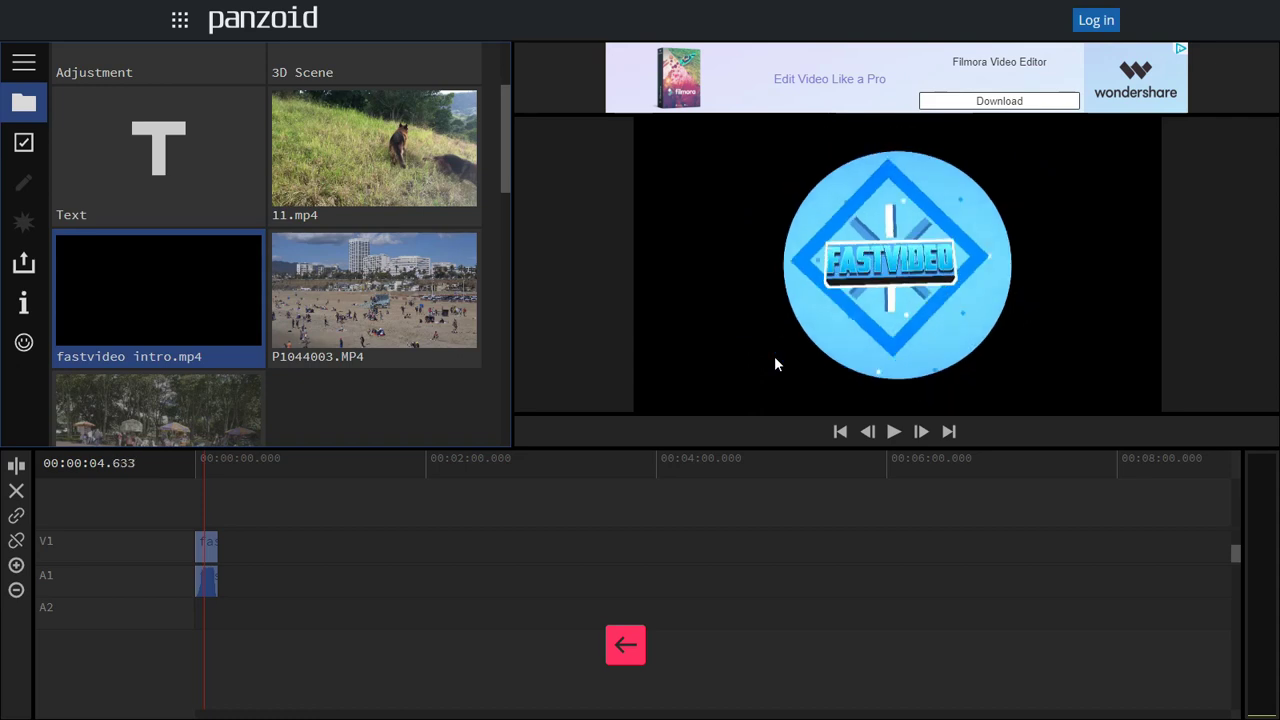
pyautogui.press('Left')
pyautogui.press('Left')
pyautogui.press('Left')
pyautogui.press('Left')
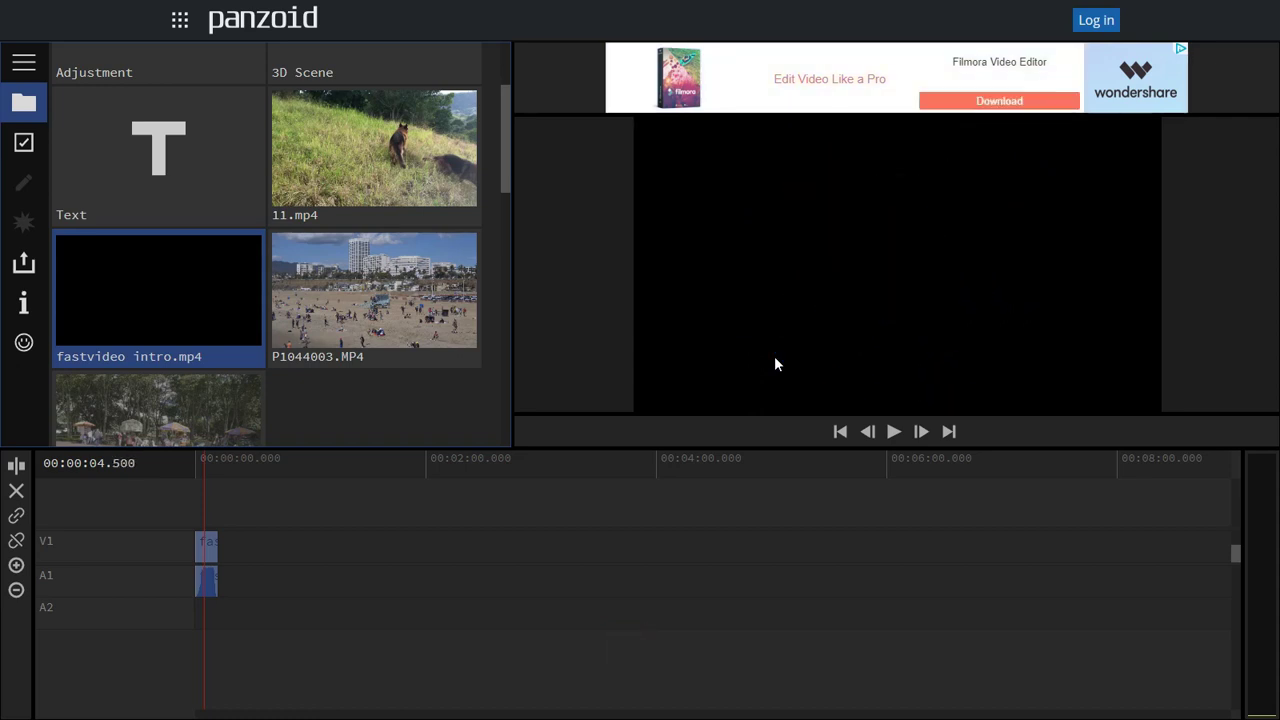
pyautogui.click(208, 545)
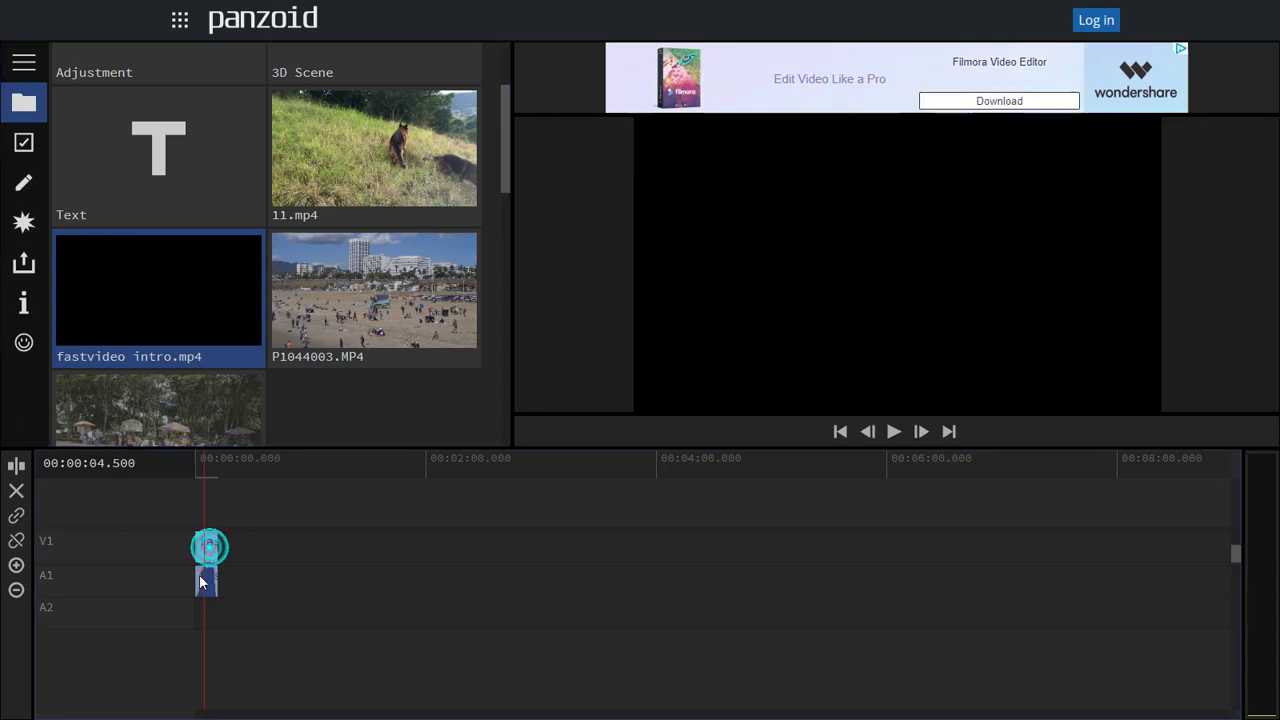
pyautogui.click(15, 464)
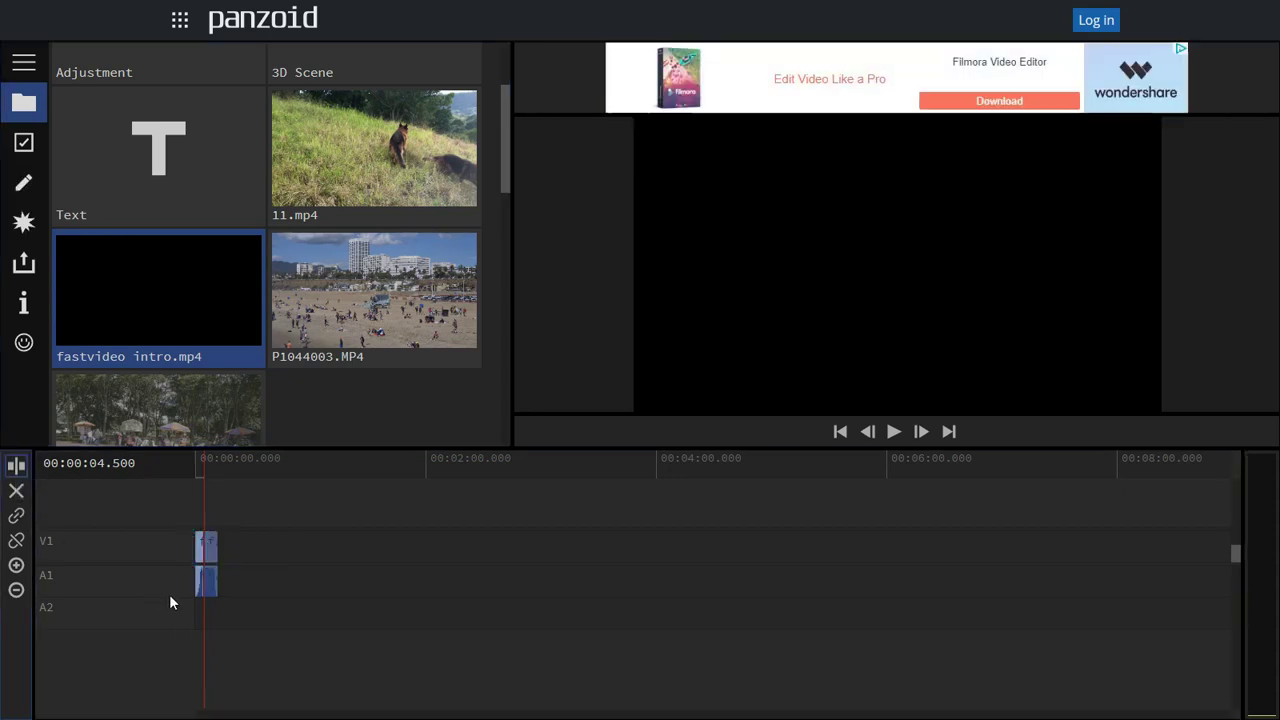
# Step: Delete the black segment before the split and move the remaining intro clip to the start of the timeline
pyautogui.click(197, 551)
pyautogui.click(199, 552)
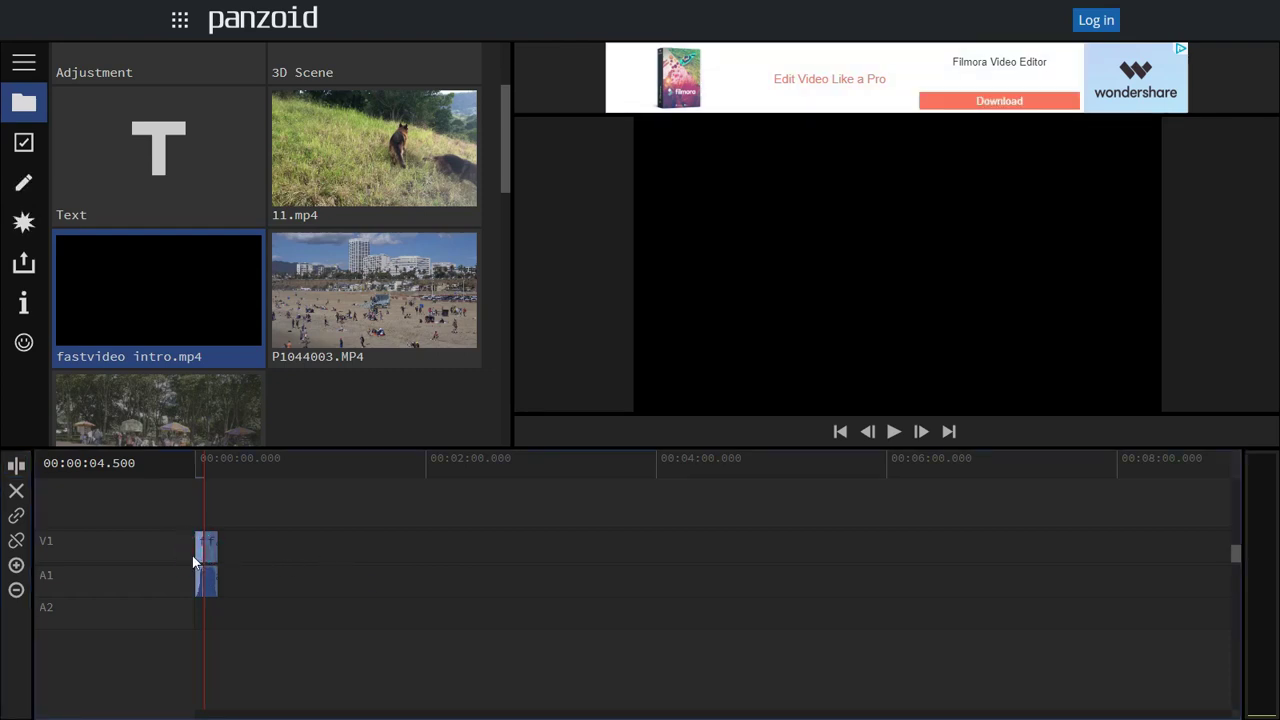
pyautogui.press('Left')
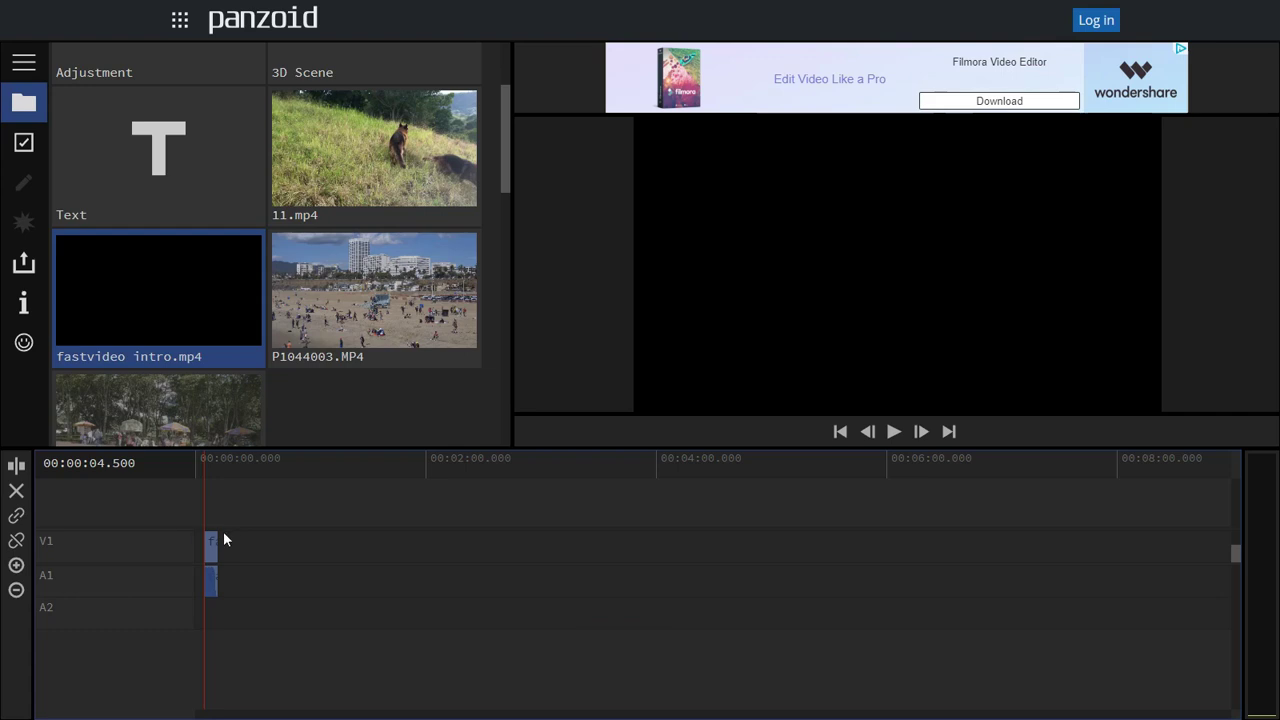
pyautogui.moveTo(209, 551); pyautogui.dragTo(199, 551)
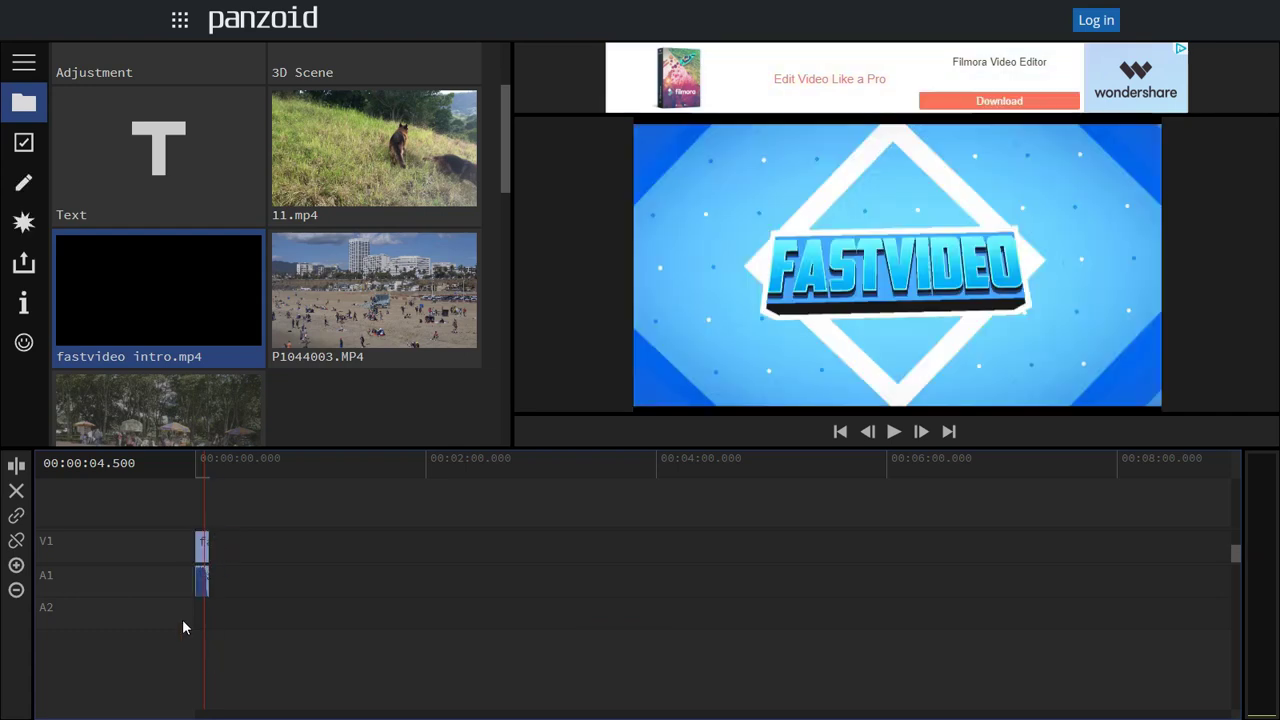
# Step: Step through the intro frame by frame and place the playhead at 00:00:05.800, just before the closing circle transition
pyautogui.press('Right')
pyautogui.press('Right')
pyautogui.press('Right')
pyautogui.press('Right')
pyautogui.press('Right')
pyautogui.press('Right')
pyautogui.press('Right')
pyautogui.press('Right')
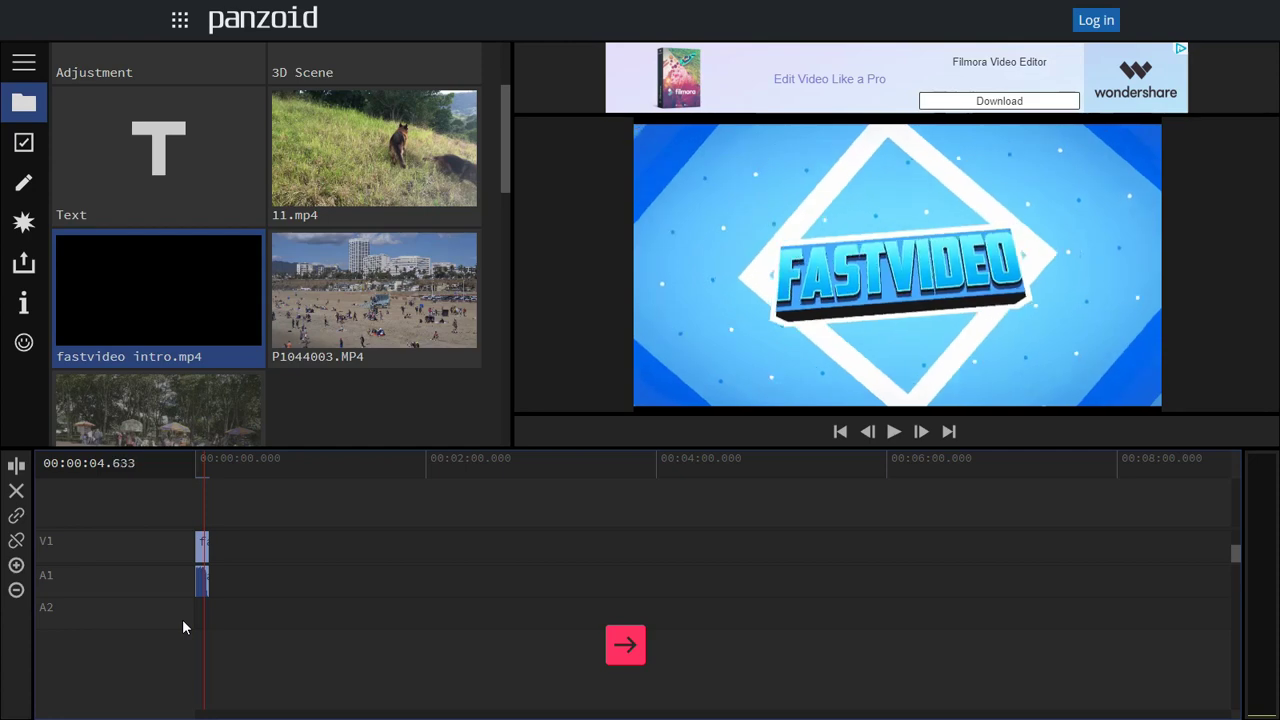
pyautogui.press('Right')
pyautogui.press('Right')
pyautogui.press('Right')
pyautogui.press('Right')
pyautogui.press('Right')
pyautogui.press('Right')
pyautogui.press('Right')
pyautogui.press('Right')
pyautogui.press('Right')
pyautogui.press('Right')
pyautogui.press('Right')
pyautogui.press('Right')
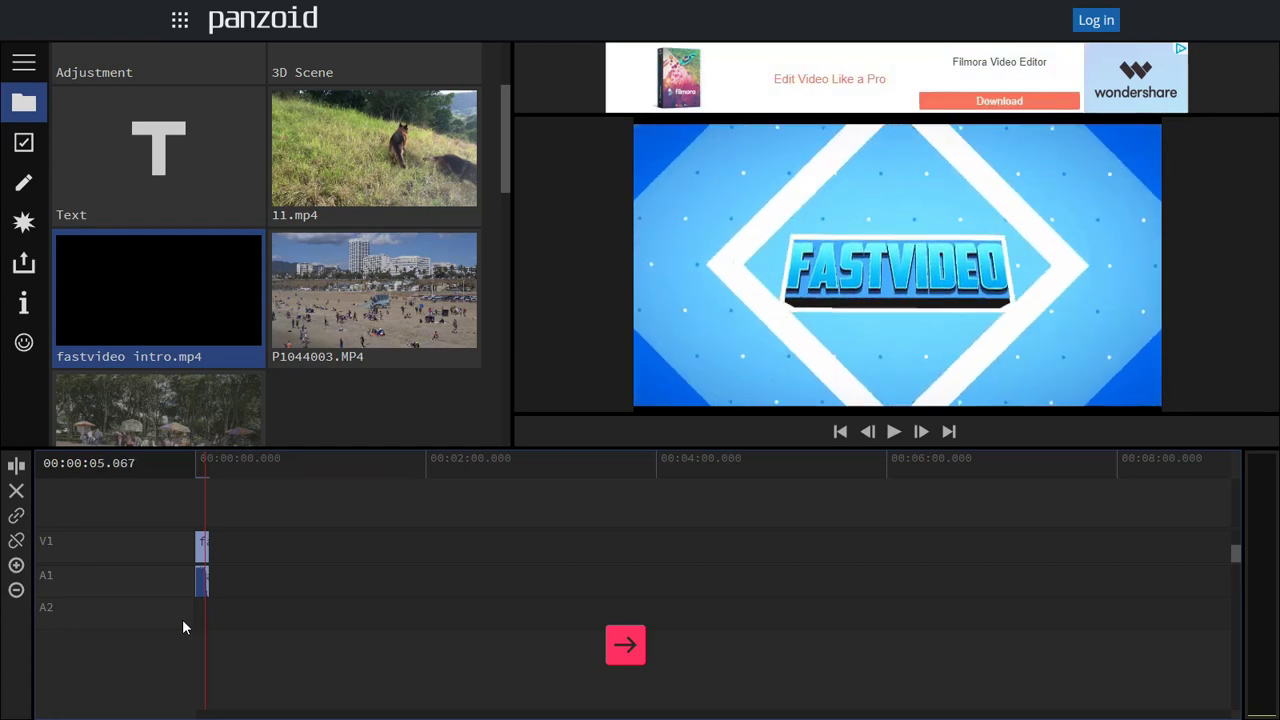
pyautogui.press('Right')
pyautogui.press('Right')
pyautogui.press('Right')
pyautogui.press('Right')
pyautogui.press('Right')
pyautogui.press('Right')
pyautogui.press('Right')
pyautogui.press('Right')
pyautogui.press('Right')
pyautogui.press('Right')
pyautogui.press('Right')
pyautogui.press('Right')
pyautogui.press('Right')
pyautogui.press('Right')
pyautogui.press('Right')
pyautogui.press('Right')
pyautogui.press('Right')
pyautogui.press('Right')
pyautogui.press('Right')
pyautogui.press('Right')
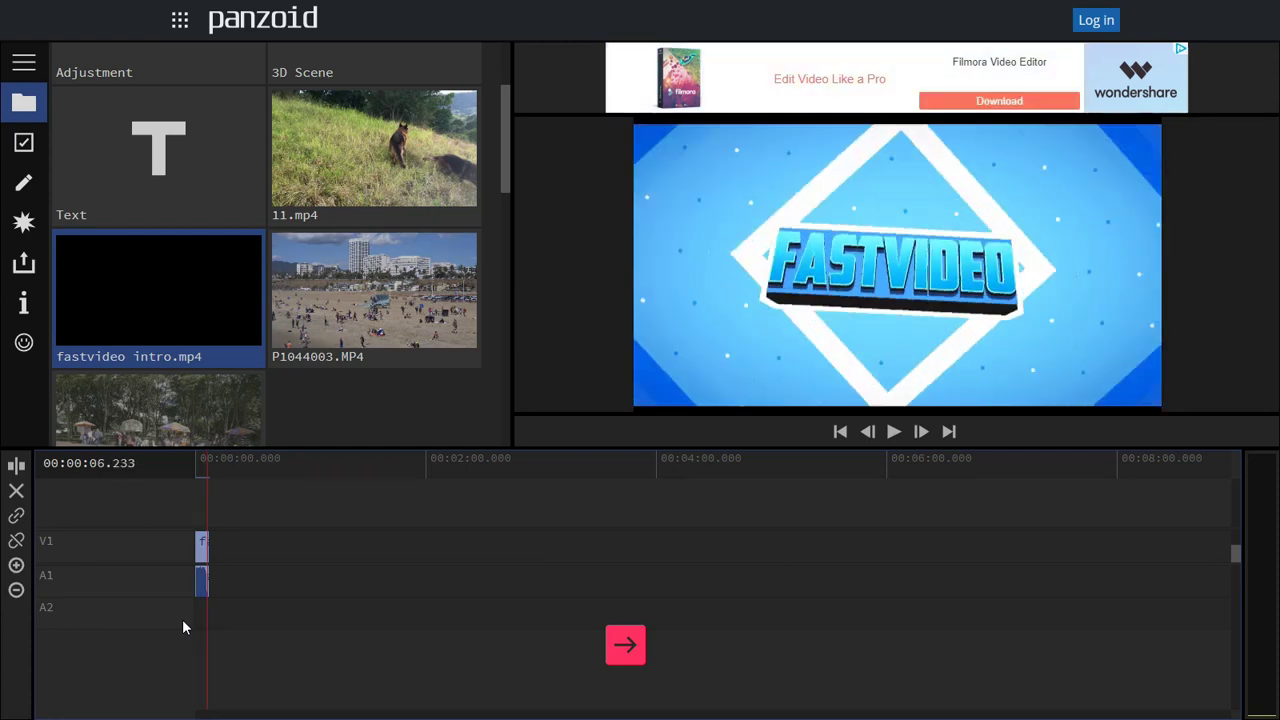
pyautogui.press('Right')
pyautogui.press('Left')
pyautogui.press('Left')
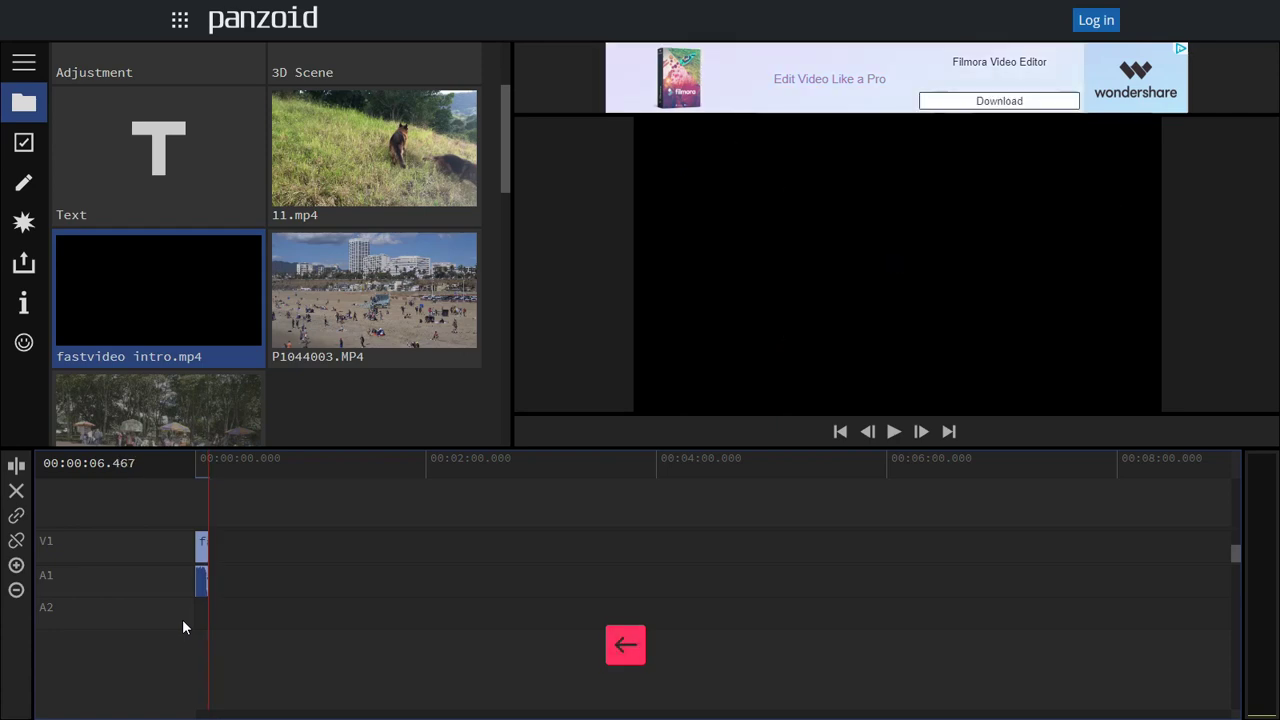
pyautogui.press('Left')
pyautogui.press('Left')
pyautogui.press('Left')
pyautogui.press('Left')
pyautogui.press('Left')
pyautogui.press('Left')
pyautogui.press('Left')
pyautogui.press('Left')
pyautogui.press('Left')
pyautogui.press('Left')
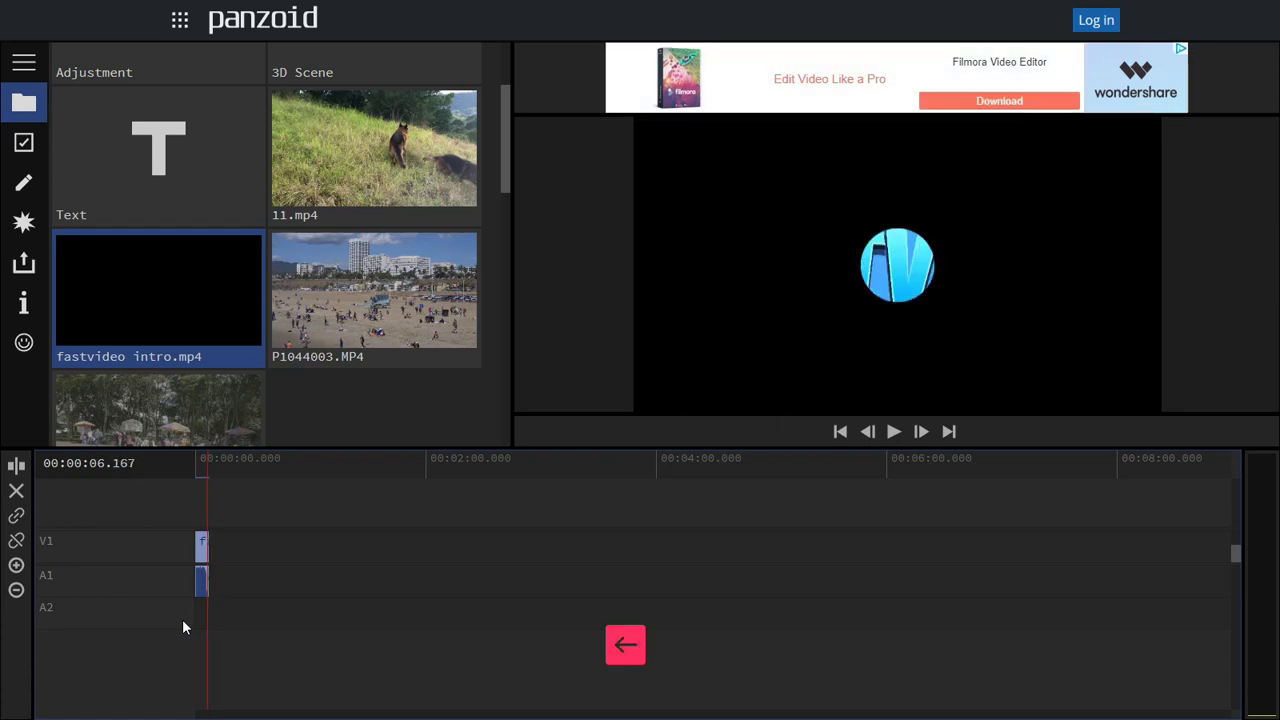
pyautogui.press('Left')
pyautogui.press('Left')
pyautogui.press('Left')
pyautogui.press('Left')
pyautogui.press('Left')
pyautogui.press('Left')
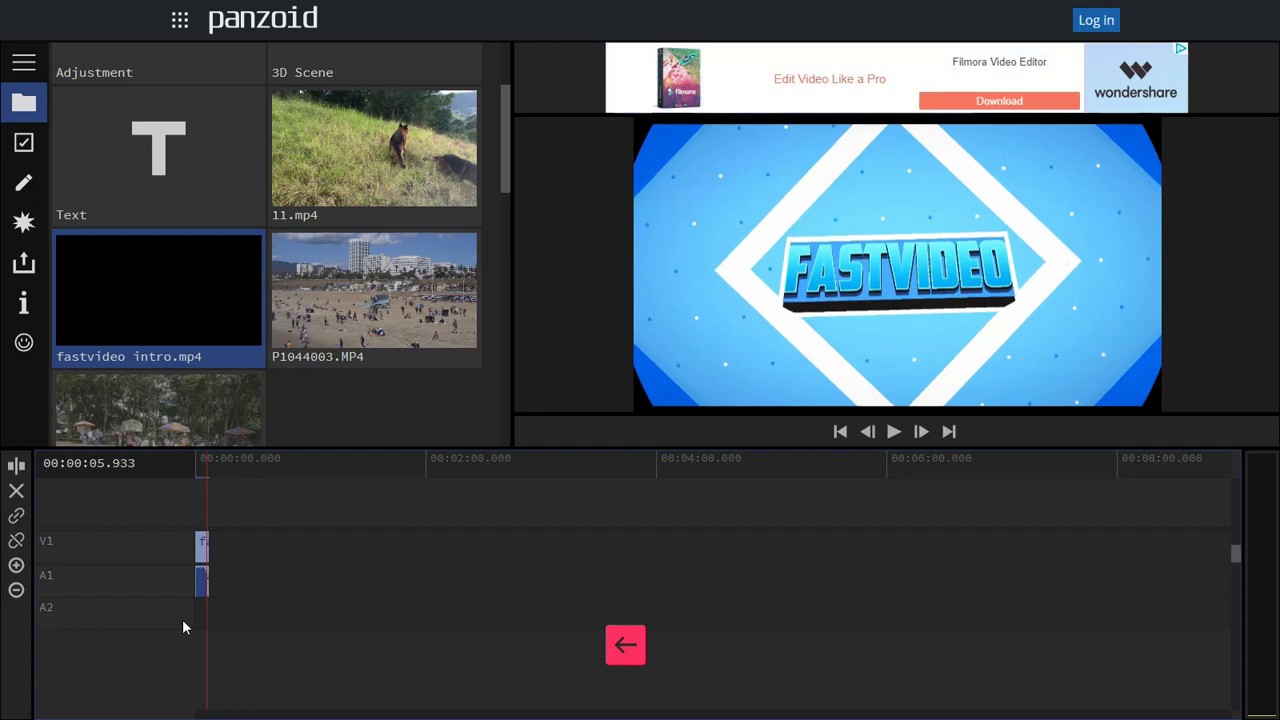
pyautogui.press('Left')
pyautogui.press('Left')
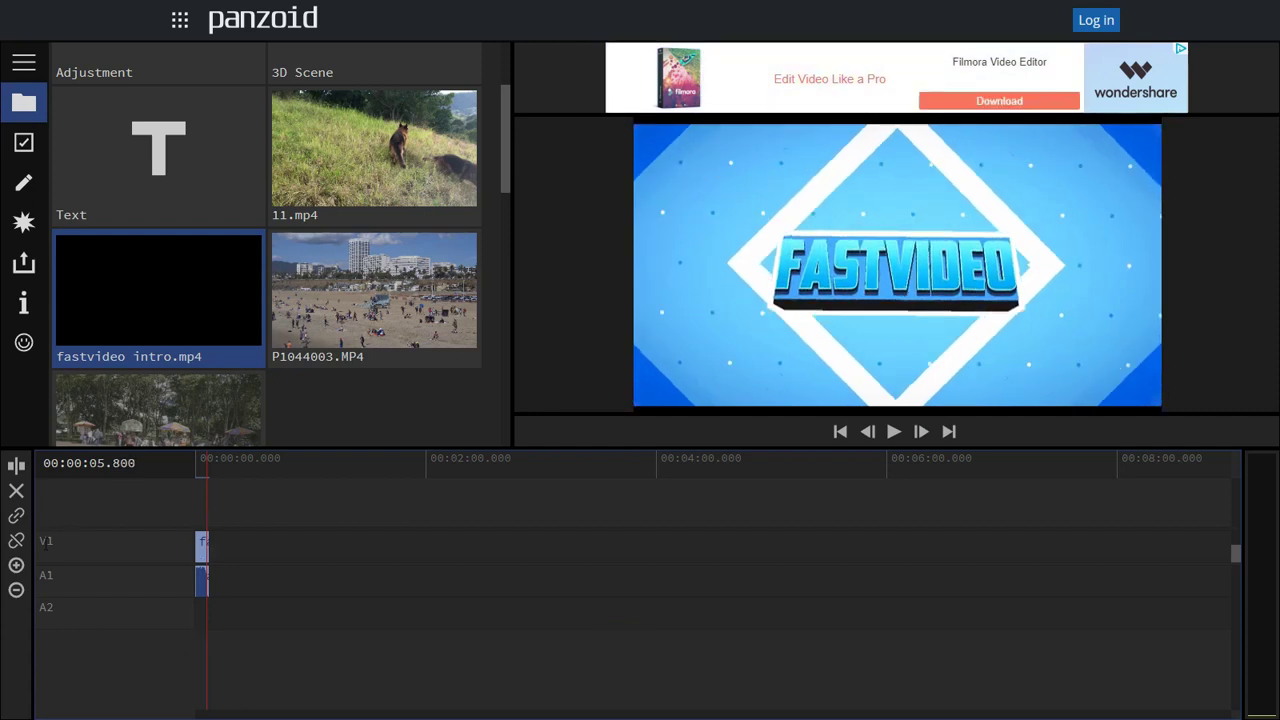
# Step: Trim the end of the intro clip on V1 and A1 back to the playhead at 00:00:05.800
pyautogui.click(16, 568)
pyautogui.click(16, 570)
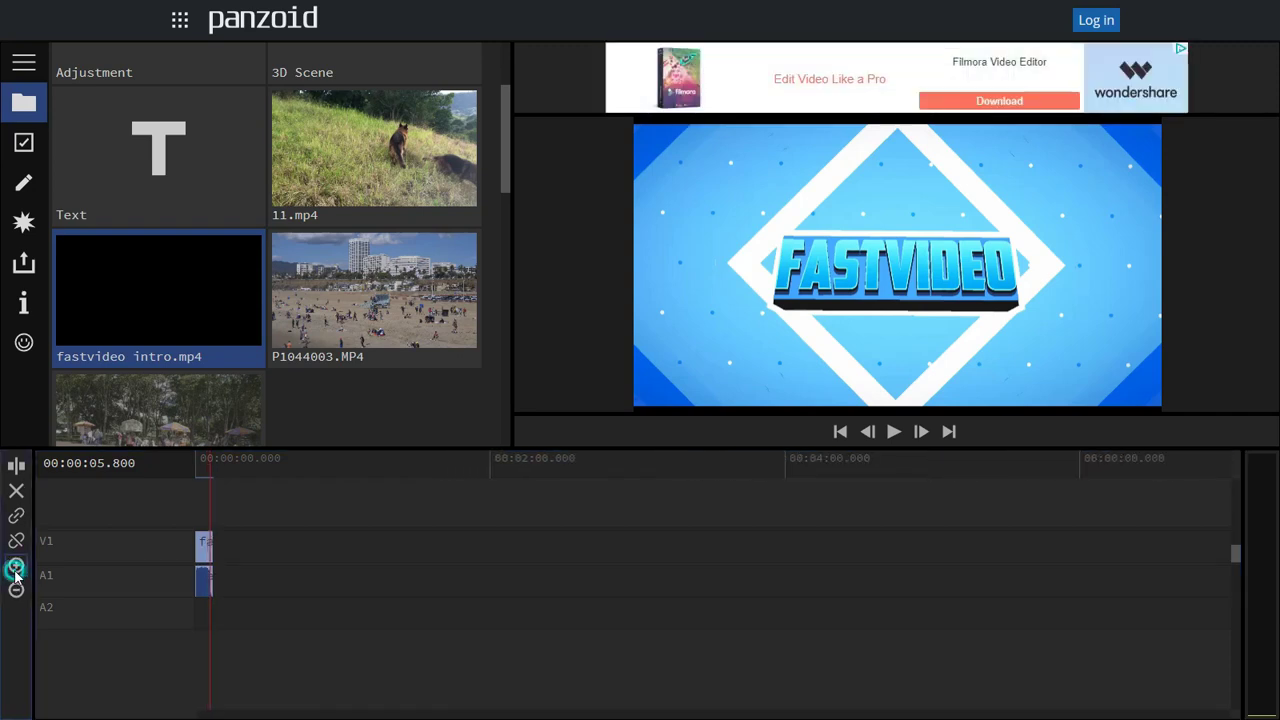
pyautogui.click(14, 568)
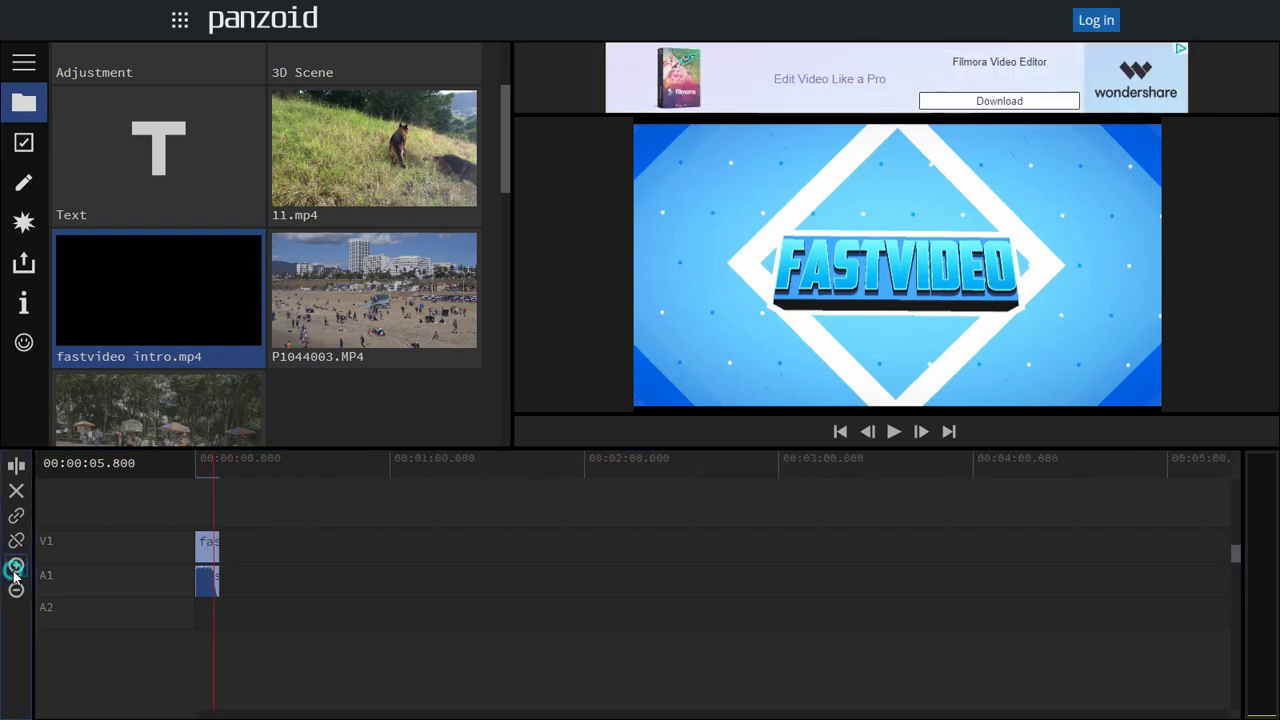
pyautogui.click(15, 568)
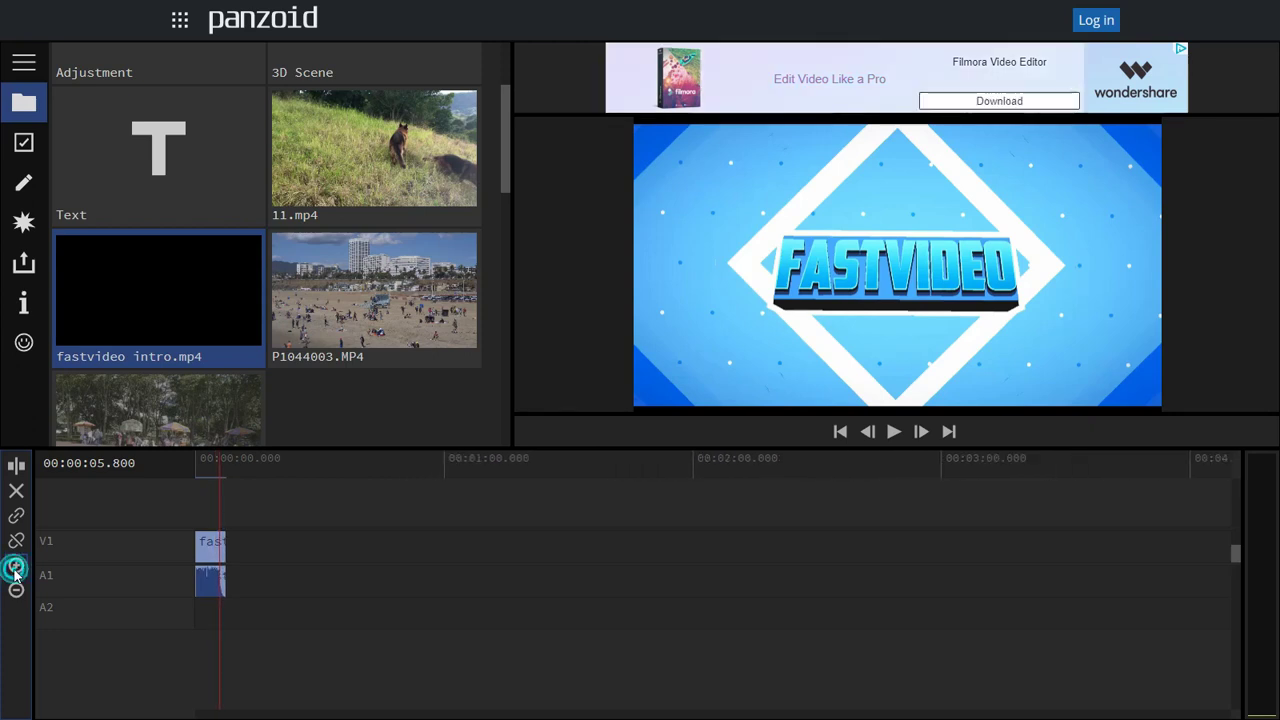
pyautogui.click(16, 568)
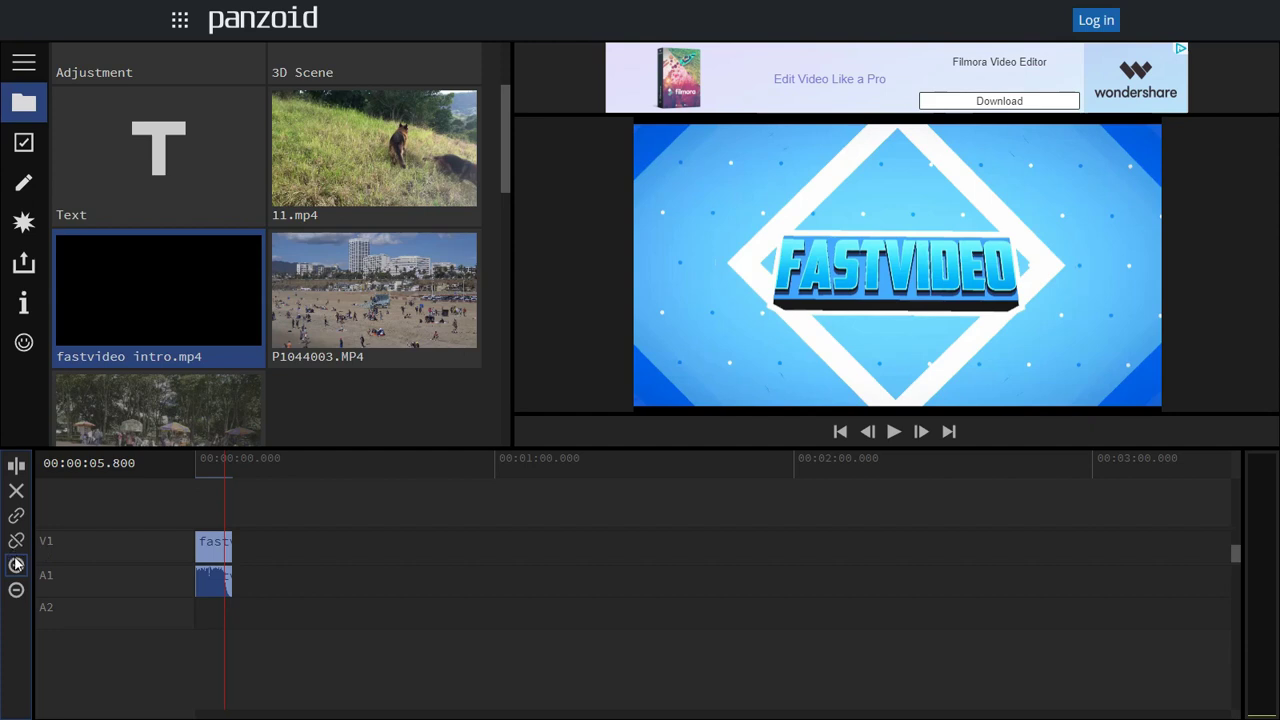
pyautogui.click(16, 566)
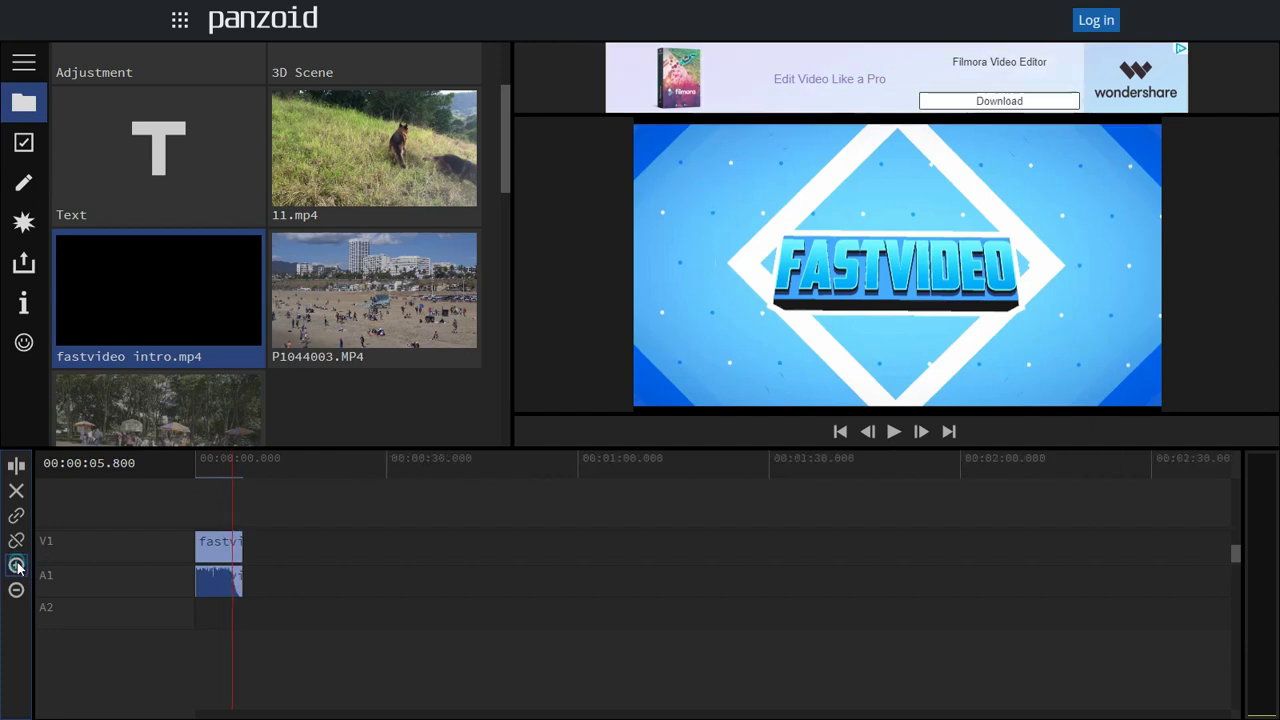
pyautogui.click(16, 566)
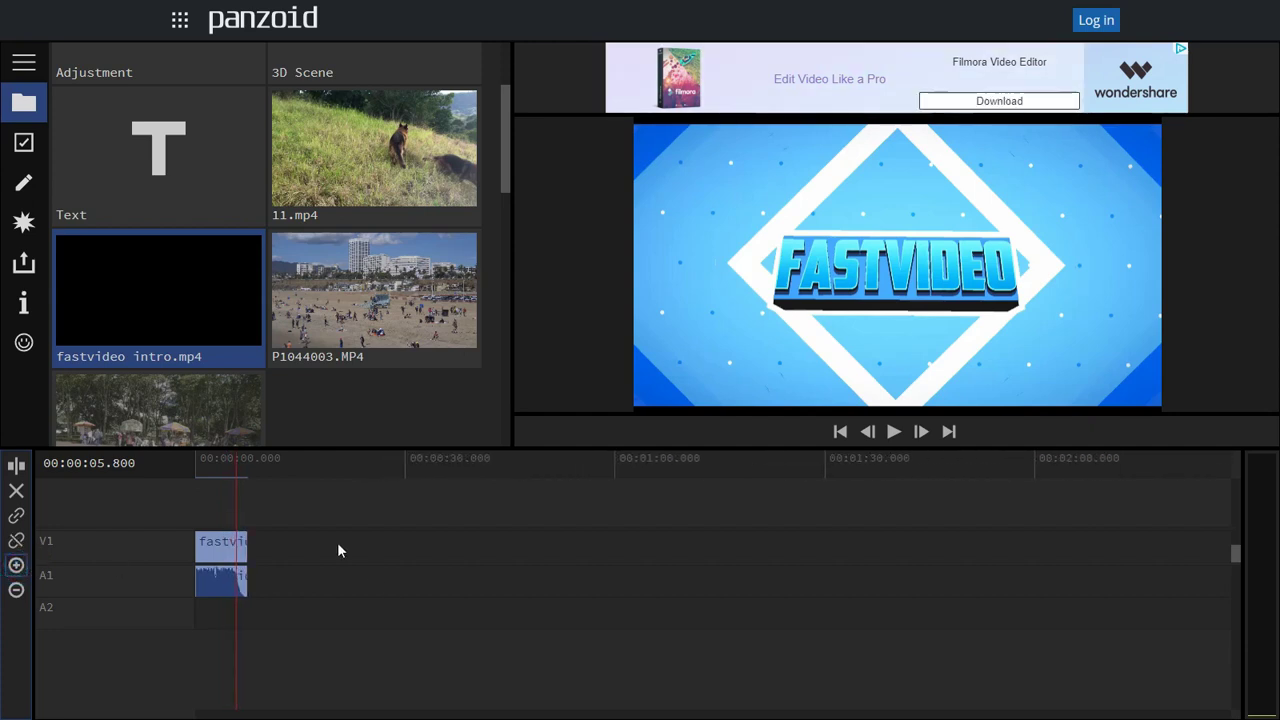
pyautogui.click(246, 547)
pyautogui.moveTo(245, 548); pyautogui.dragTo(234, 548)
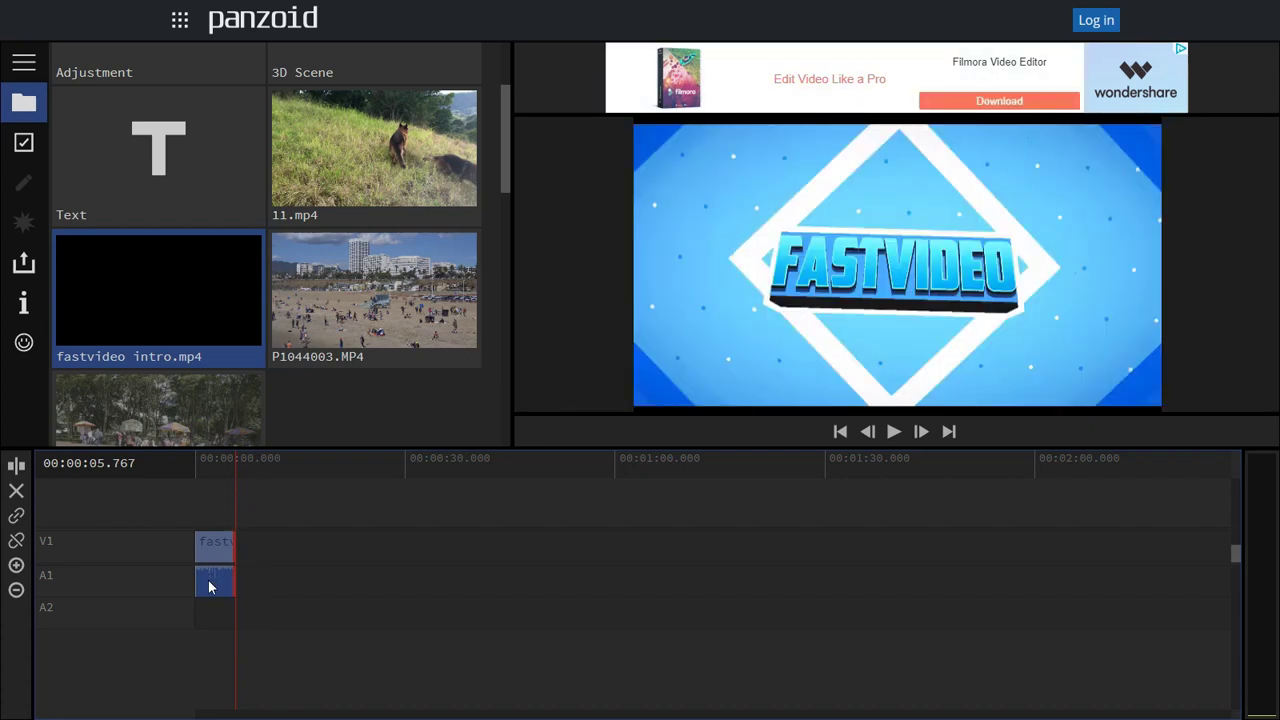
# Step: Unlink the intro's audio from its video and delete the audio clip on A1
pyautogui.click(219, 550)
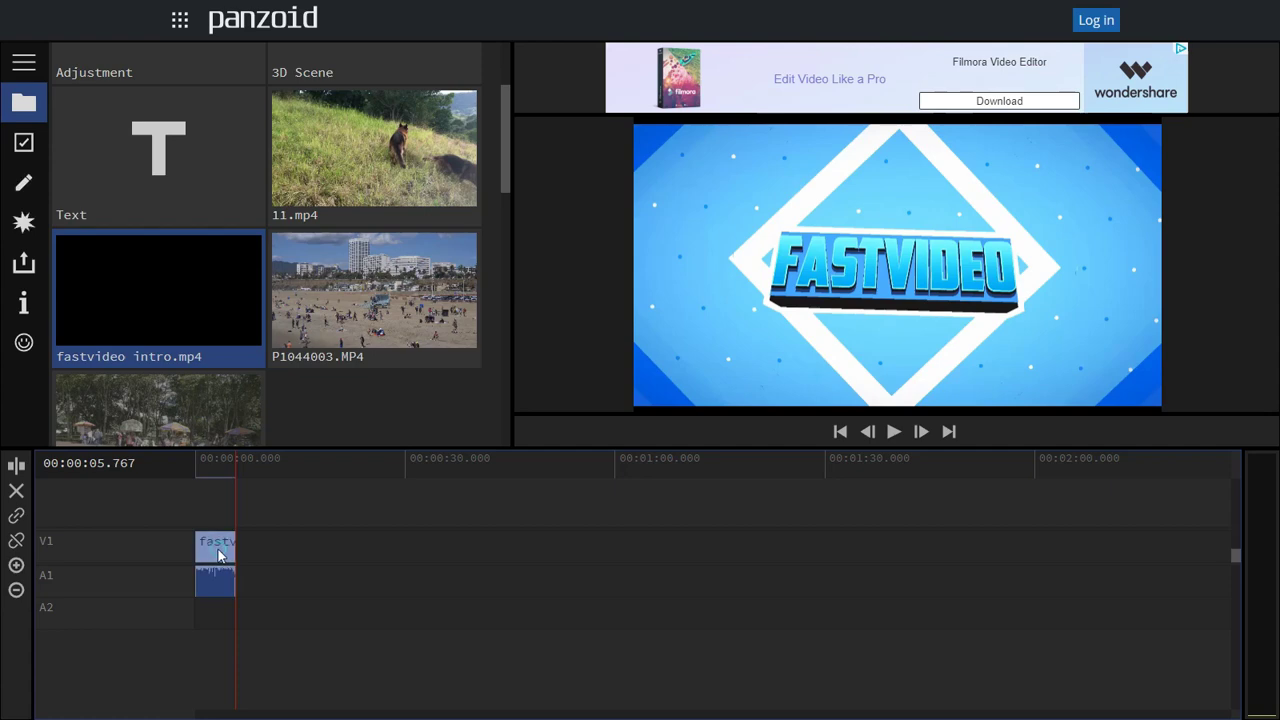
pyautogui.click(18, 545)
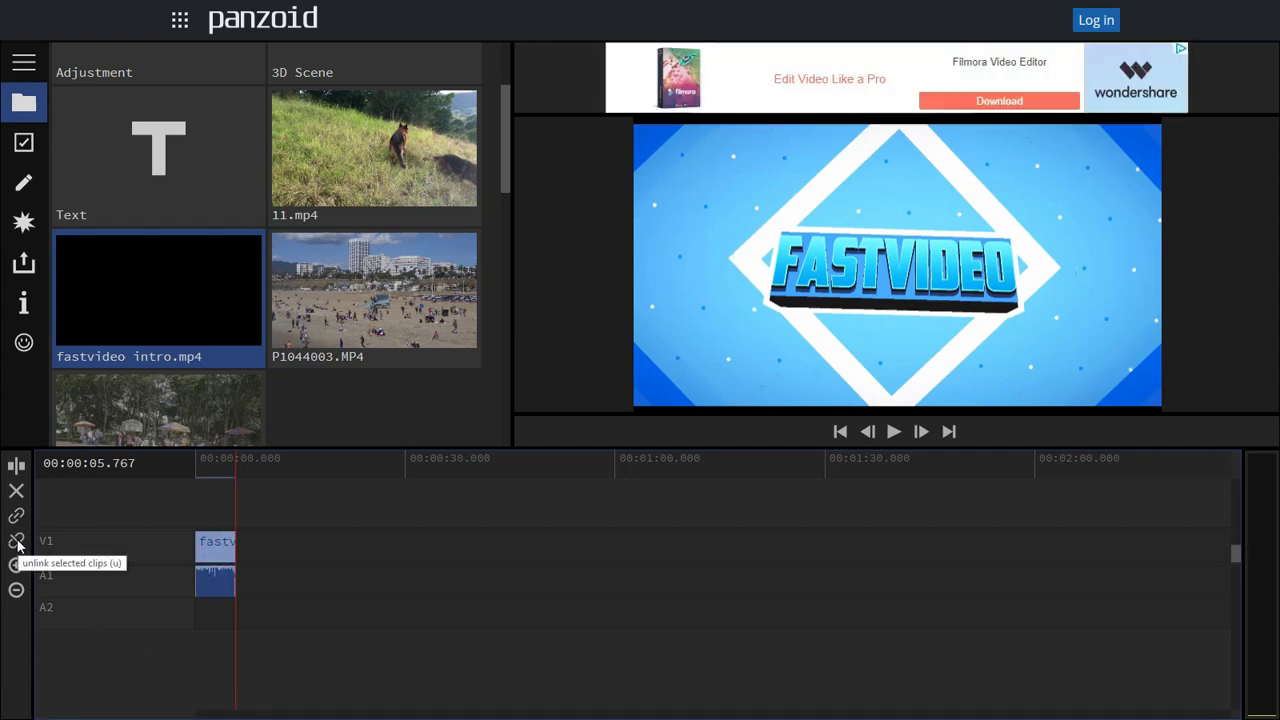
pyautogui.click(294, 558)
pyautogui.click(207, 583)
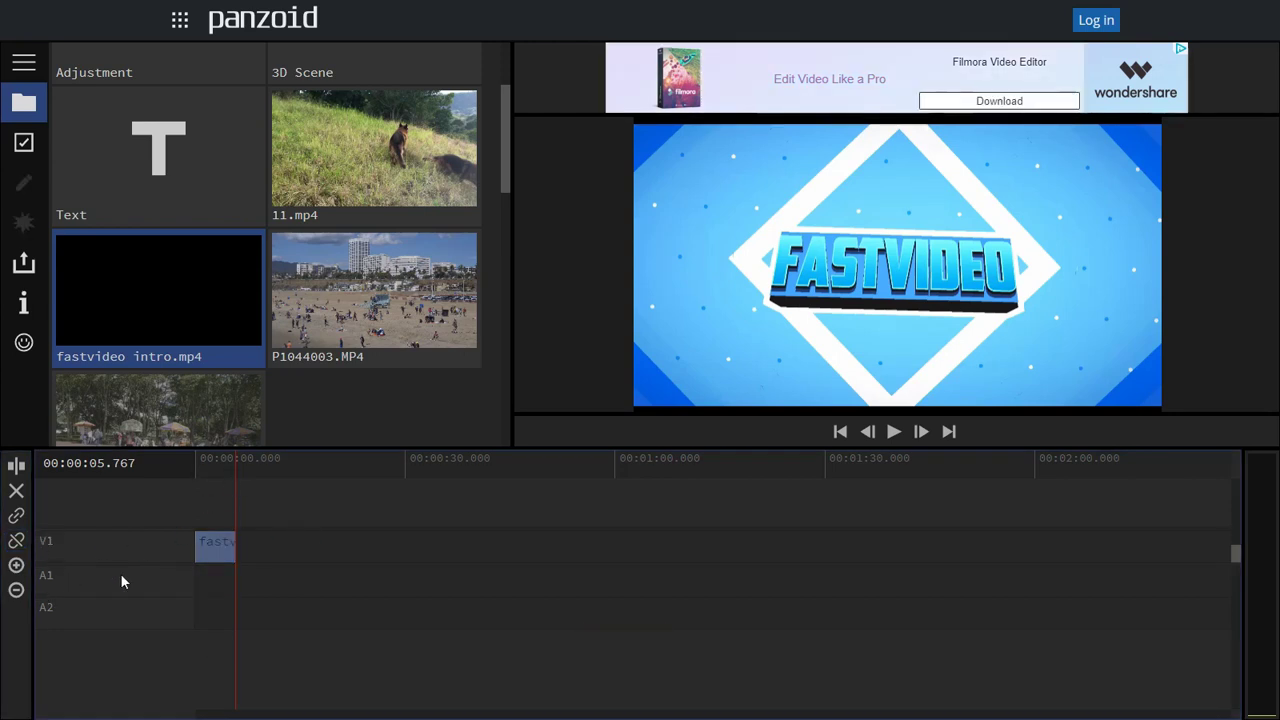
# Step: Place 11.mp4 directly after the intro on V1 and A1 and trim its start to 00:00:22.300
pyautogui.click(353, 165)
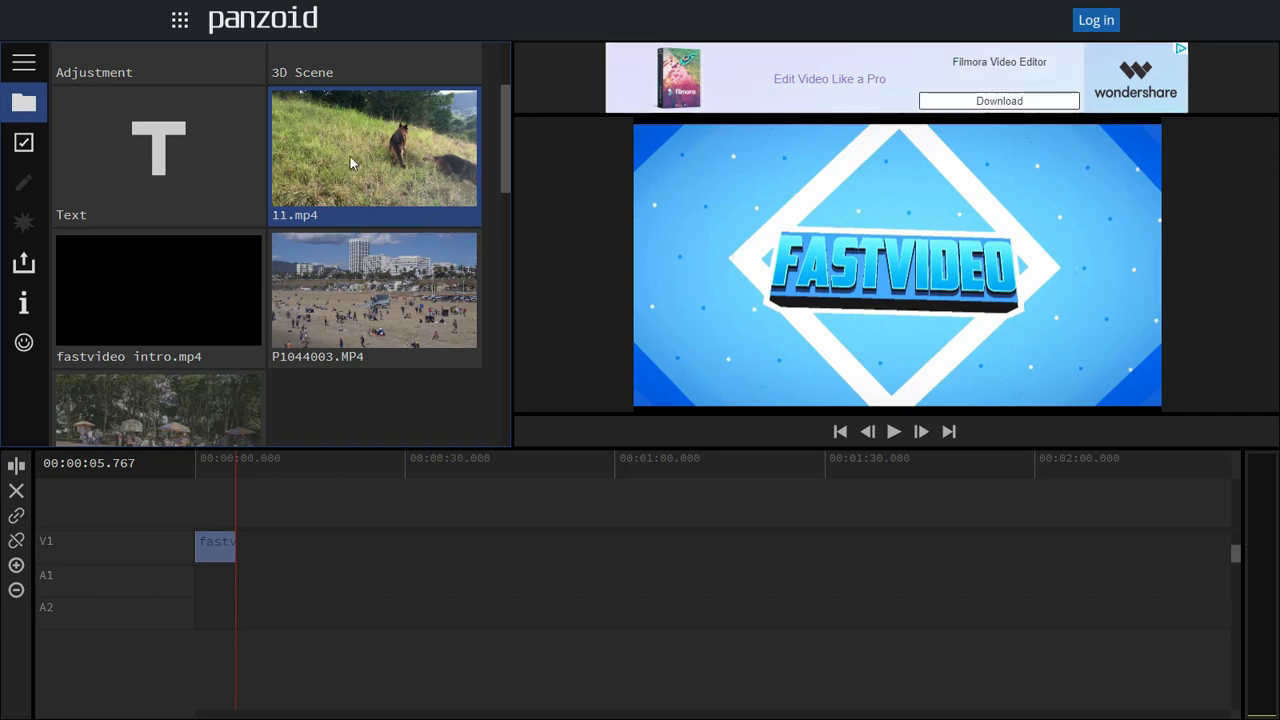
pyautogui.moveTo(322, 450); pyautogui.dragTo(243, 546)
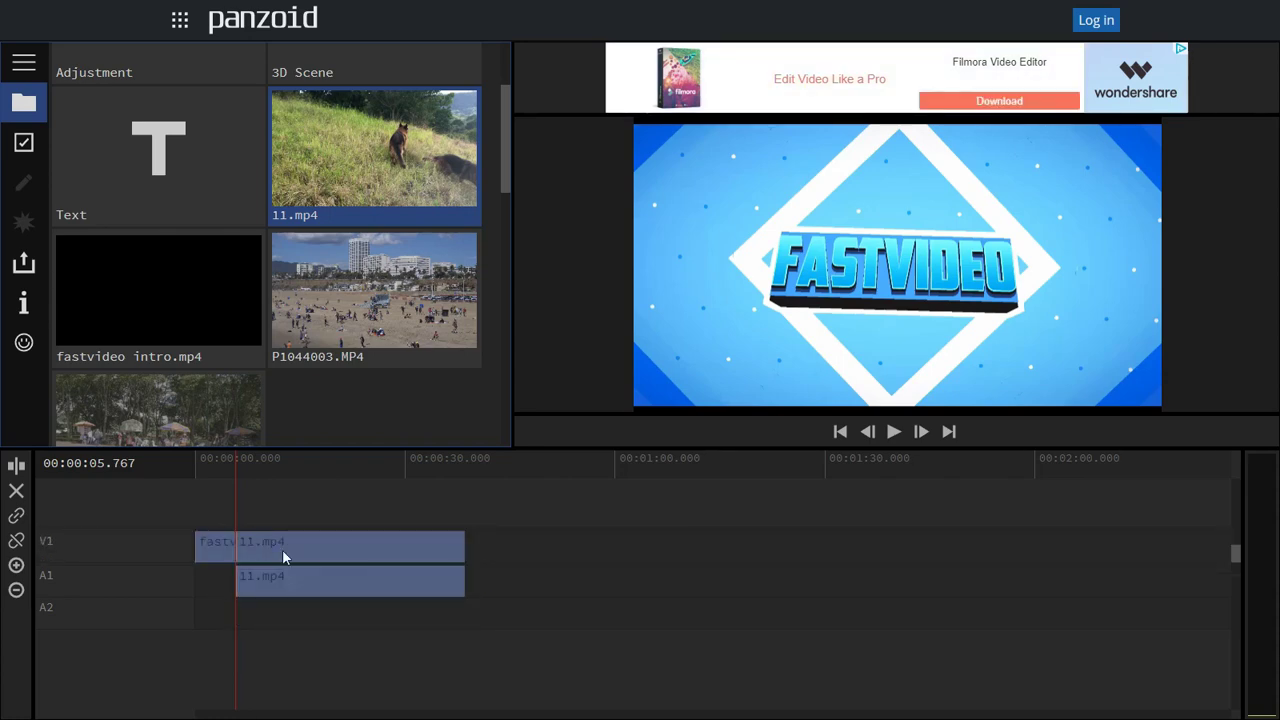
pyautogui.moveTo(260, 470); pyautogui.dragTo(351, 478)
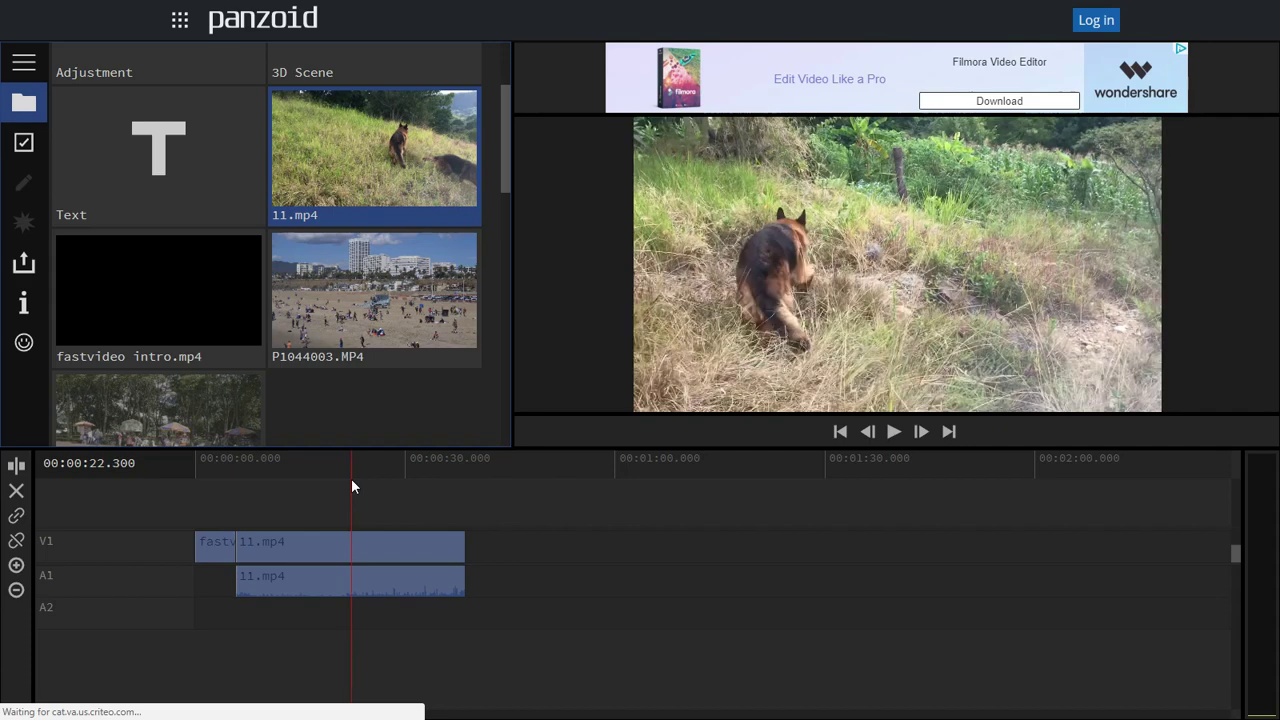
pyautogui.click(248, 547)
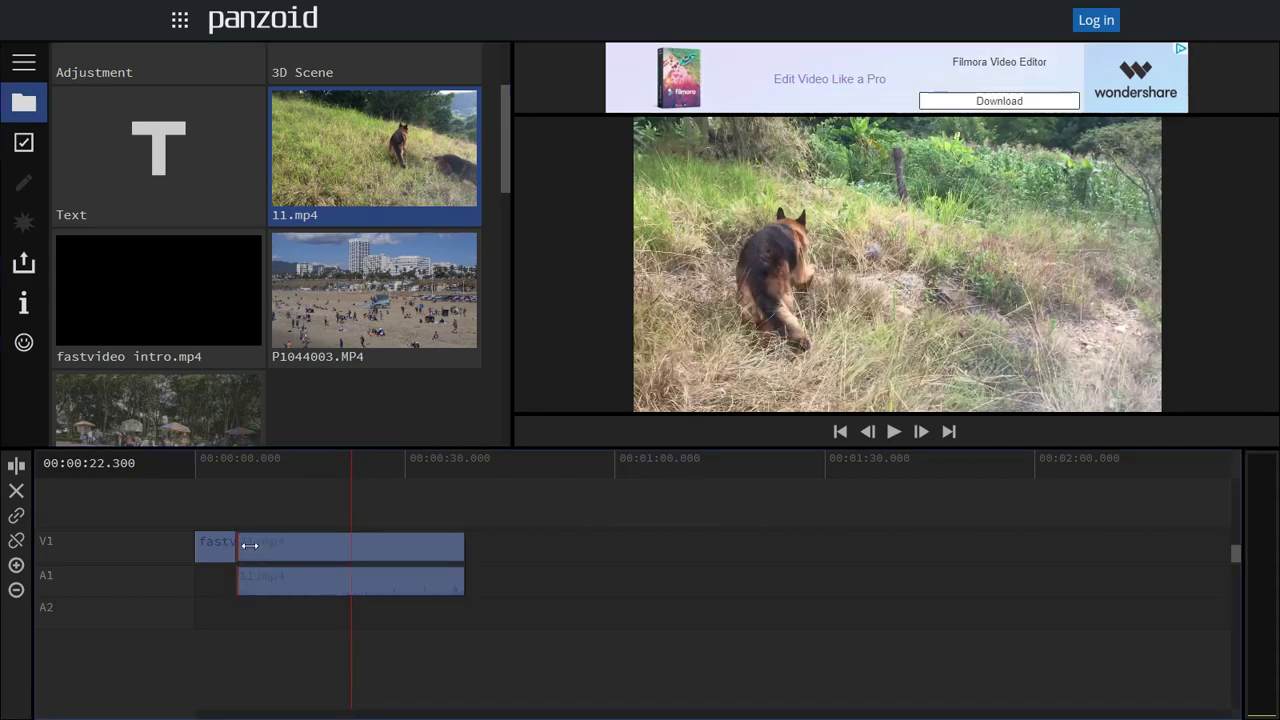
pyautogui.moveTo(343, 563); pyautogui.dragTo(356, 568)
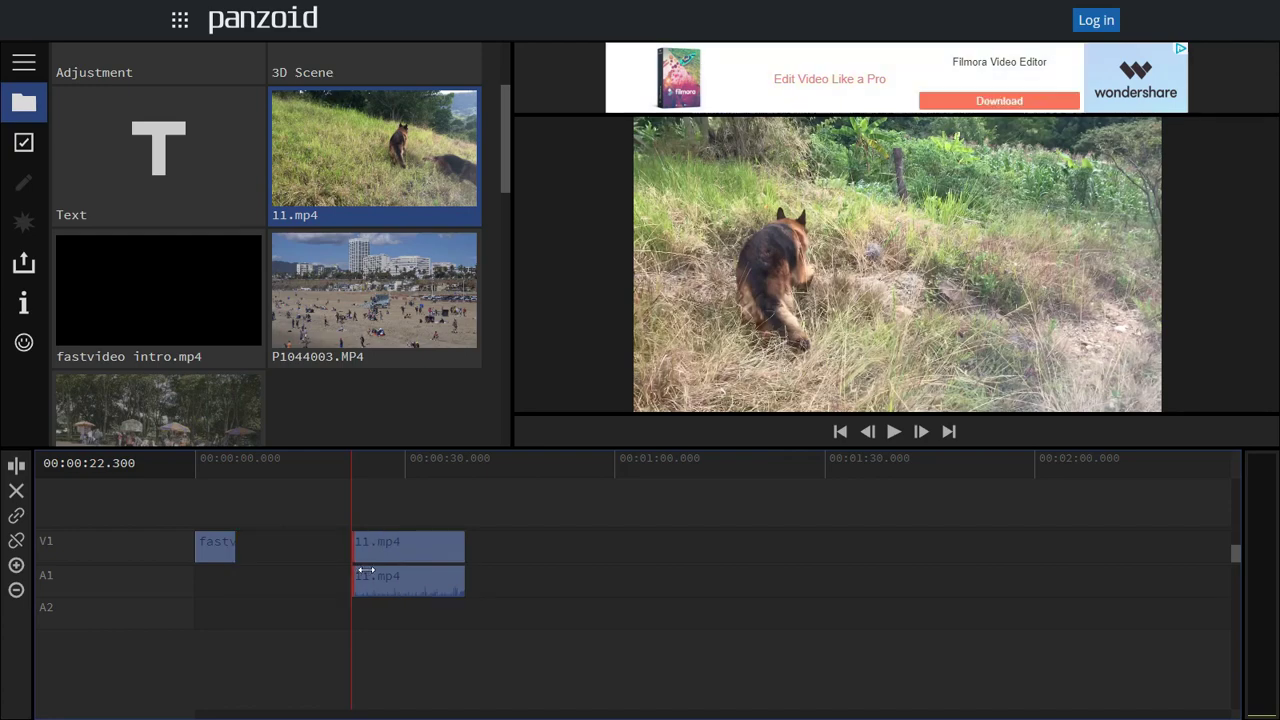
# Step: Play 11.mp4 to 00:00:27.033, trim its end there and move the clip back against the intro's end
pyautogui.press('space')
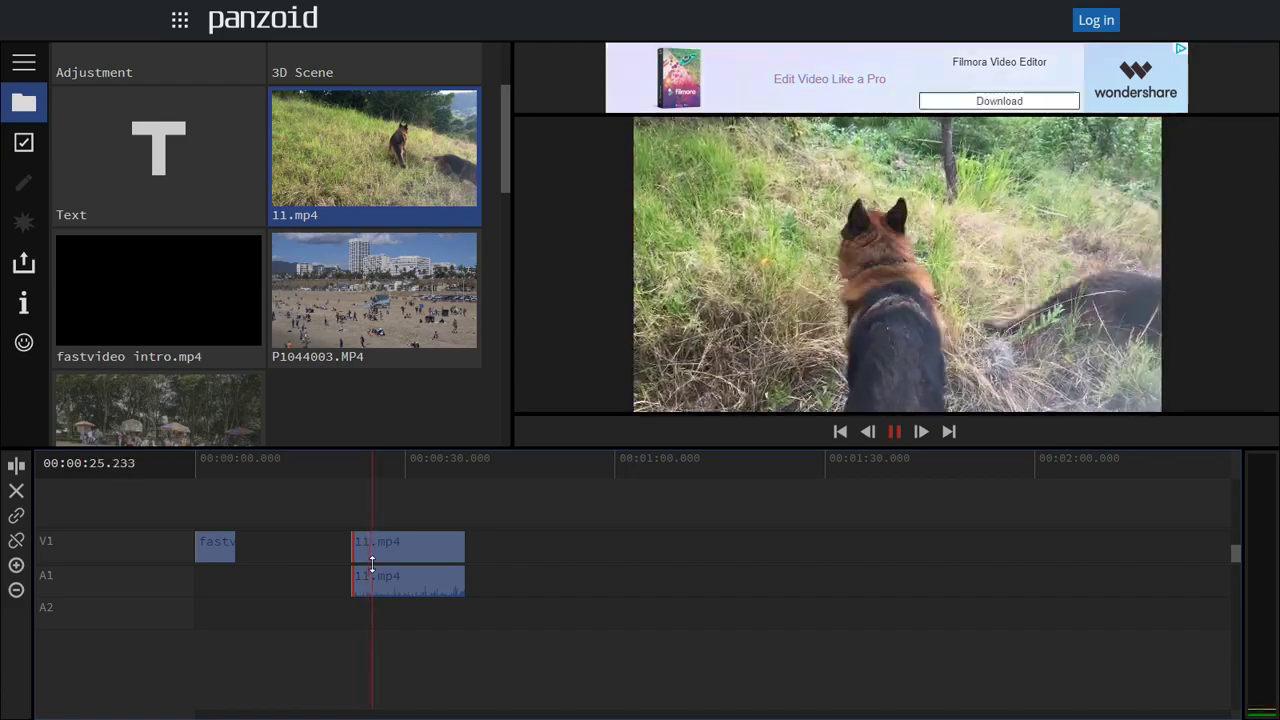
pyautogui.press('space')
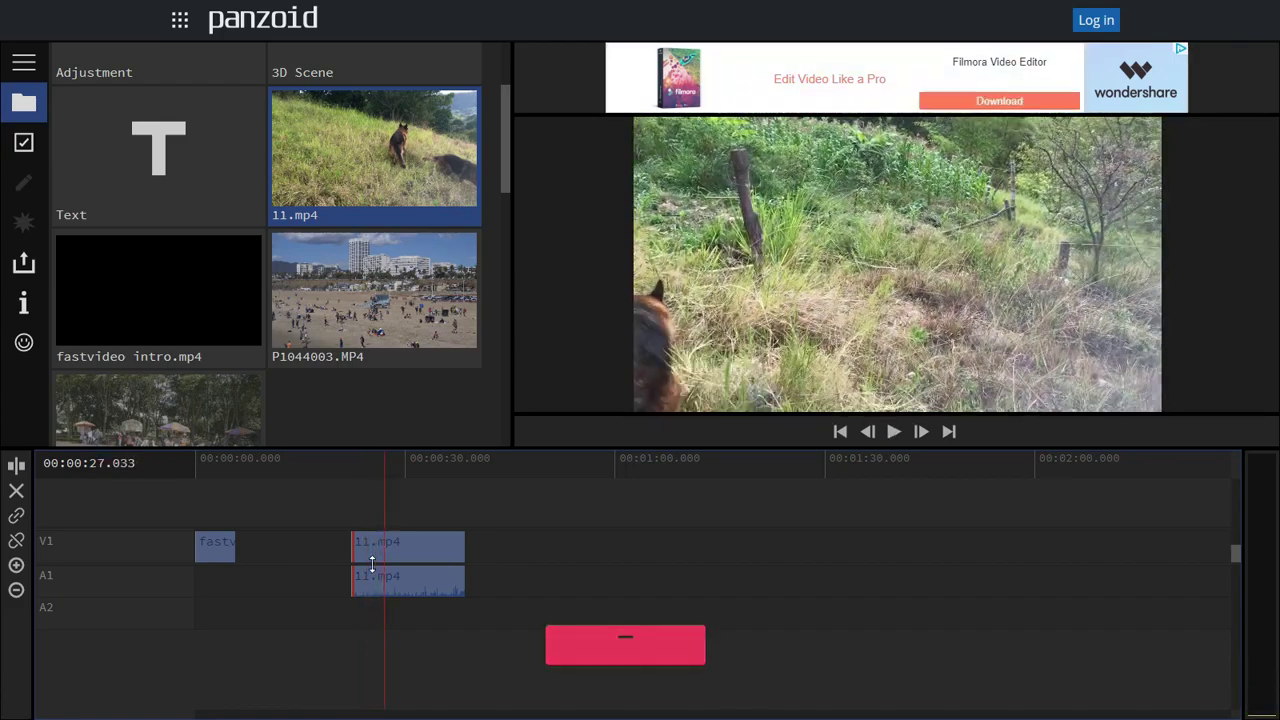
pyautogui.moveTo(461, 552); pyautogui.dragTo(260, 545)
pyautogui.click(264, 483)
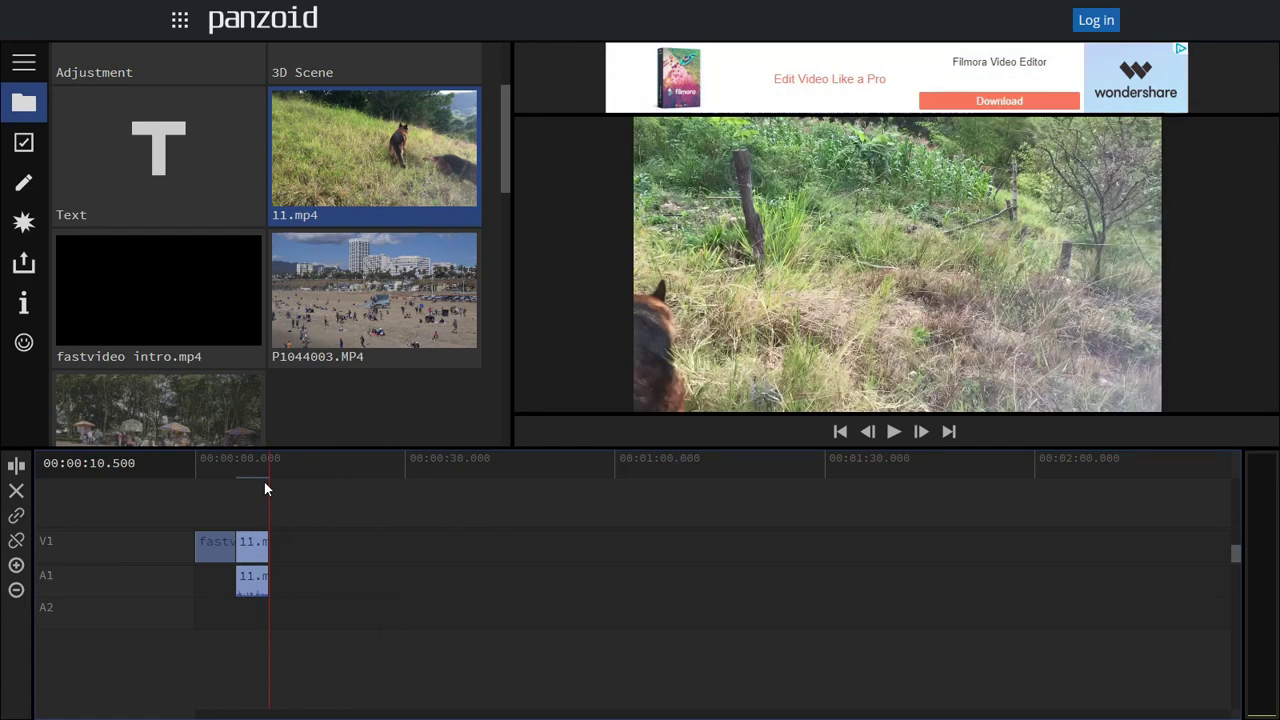
# Step: Place P1100203.MP4 directly after 11.mp4 on V1 and A1 and scrub through it to 00:00:44.633
pyautogui.click(139, 394)
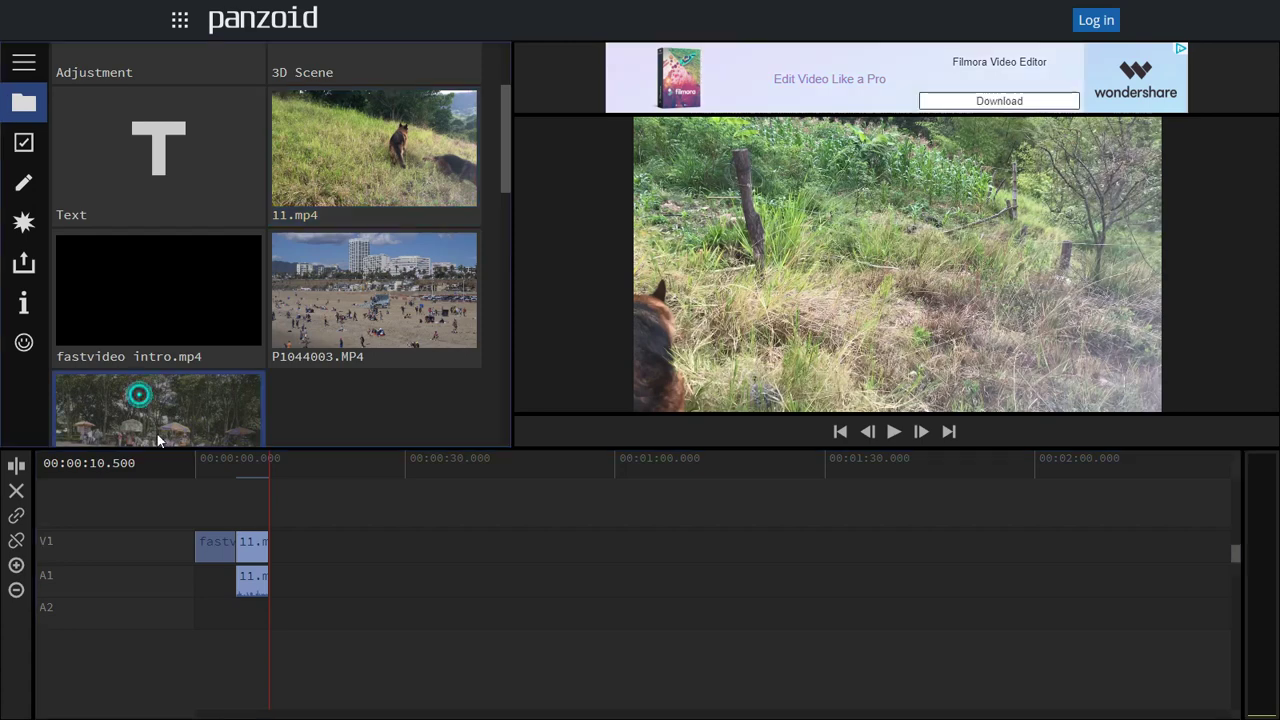
pyautogui.moveTo(129, 412); pyautogui.dragTo(276, 561)
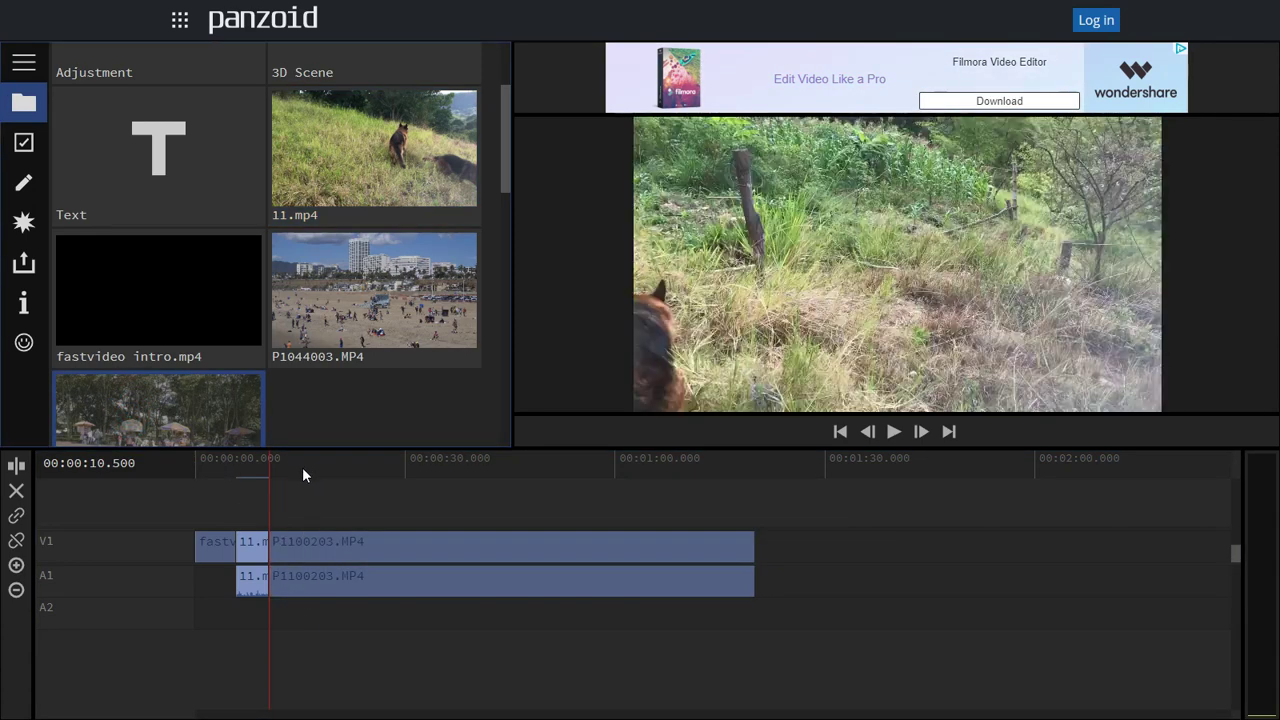
pyautogui.moveTo(314, 468); pyautogui.dragTo(506, 510)
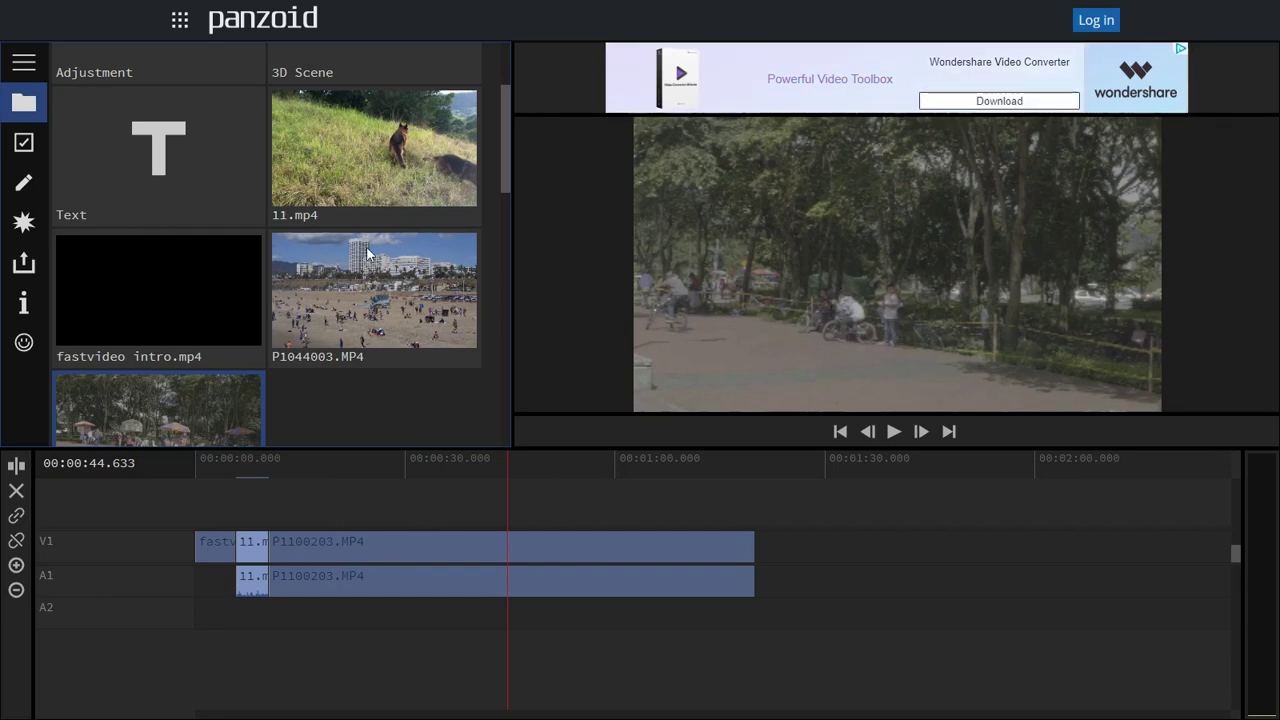
# Step: Check the project resolution and scale the P1100203.MP4 clip down to 0.517 on both axes
pyautogui.click(37, 157)
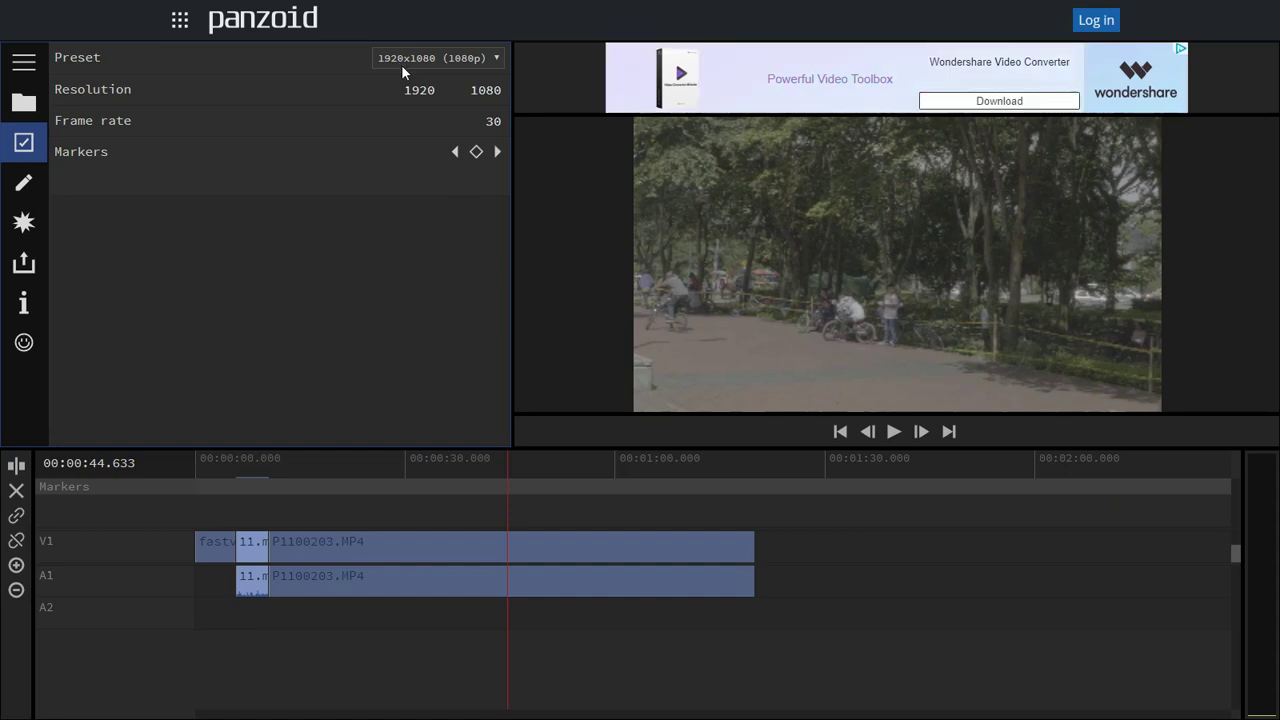
pyautogui.click(376, 556)
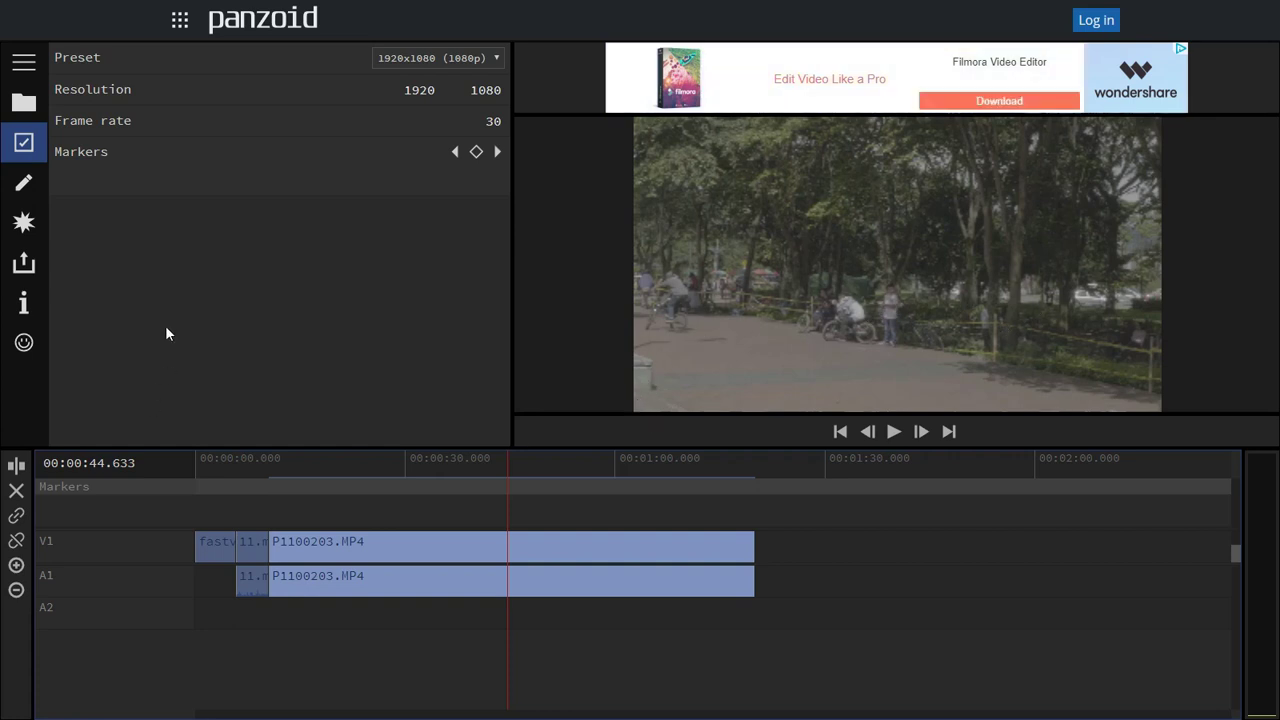
pyautogui.click(25, 184)
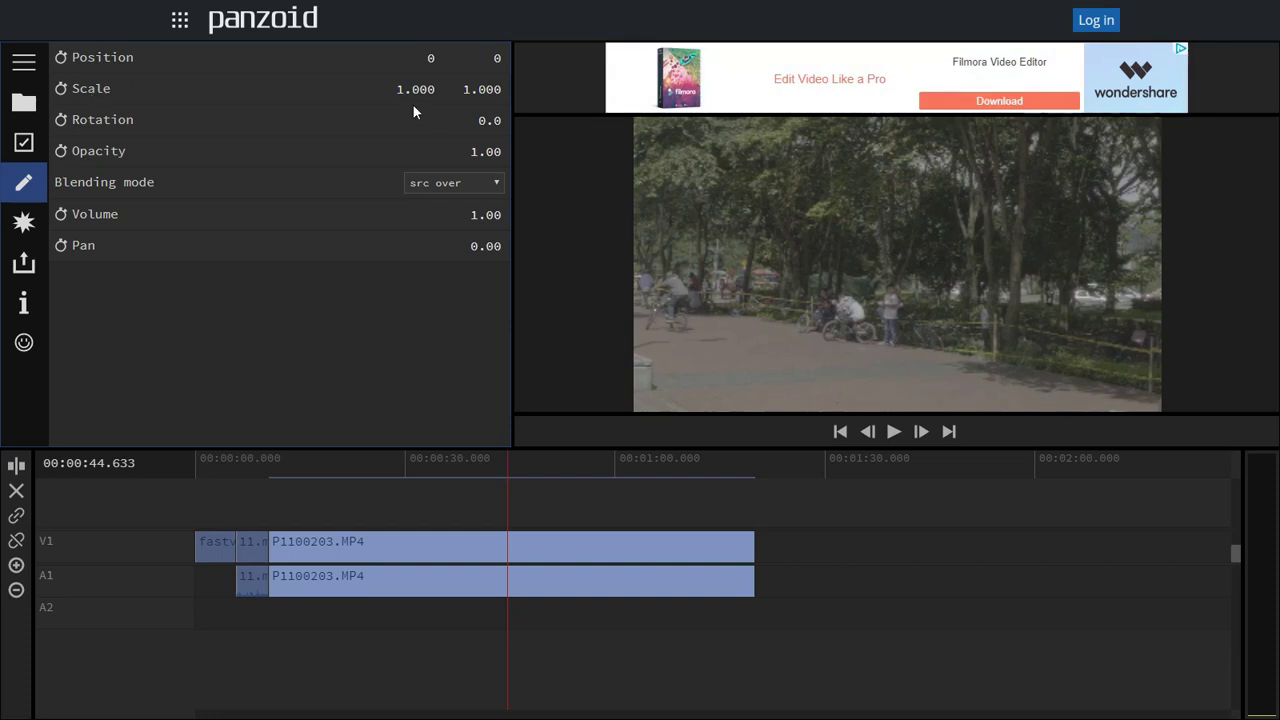
pyautogui.moveTo(421, 89); pyautogui.dragTo(154, 88)
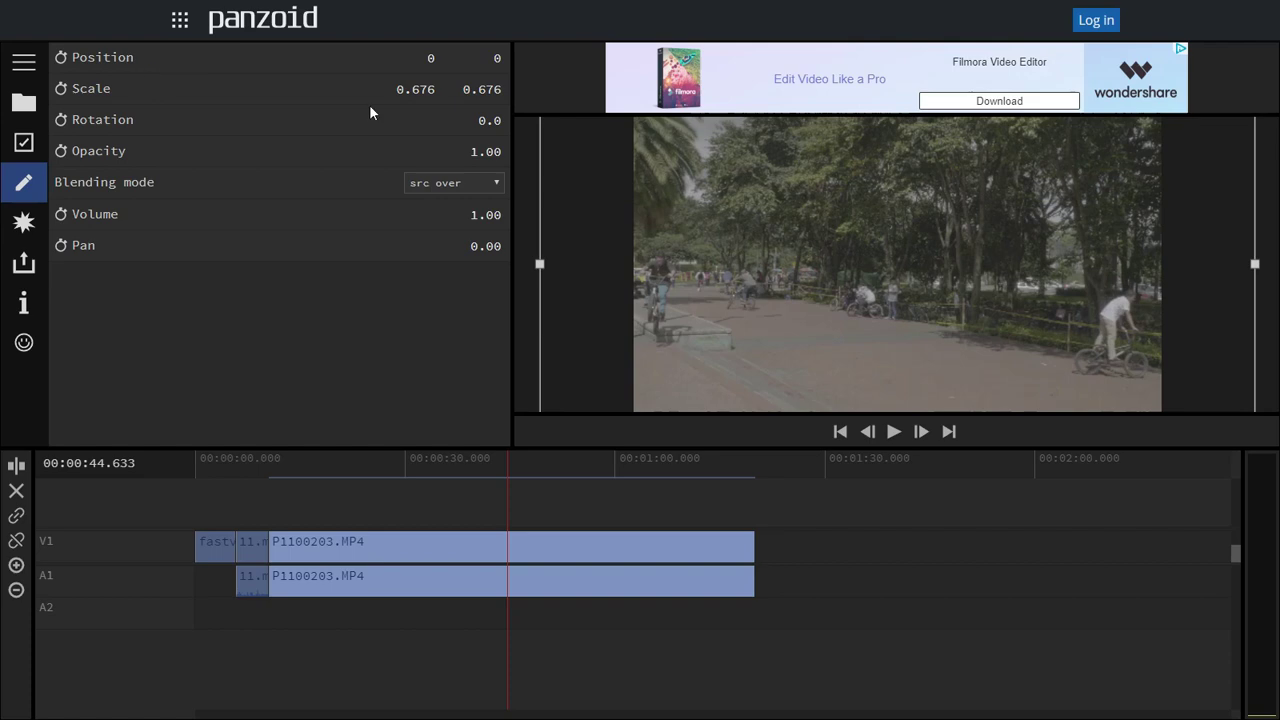
pyautogui.moveTo(413, 93); pyautogui.dragTo(279, 87)
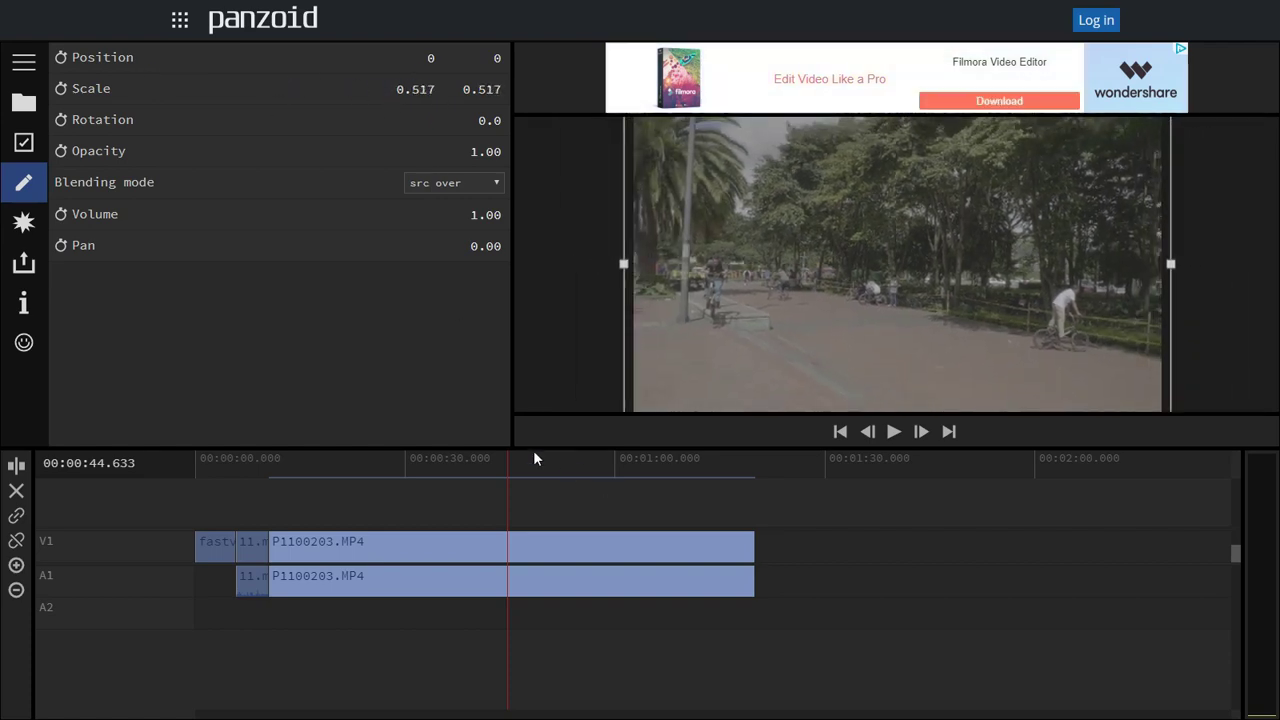
# Step: Split P1100203.MP4 at 00:00:51.167 and delete the part before the cut from V1 and A1
pyautogui.moveTo(509, 466); pyautogui.dragTo(561, 486)
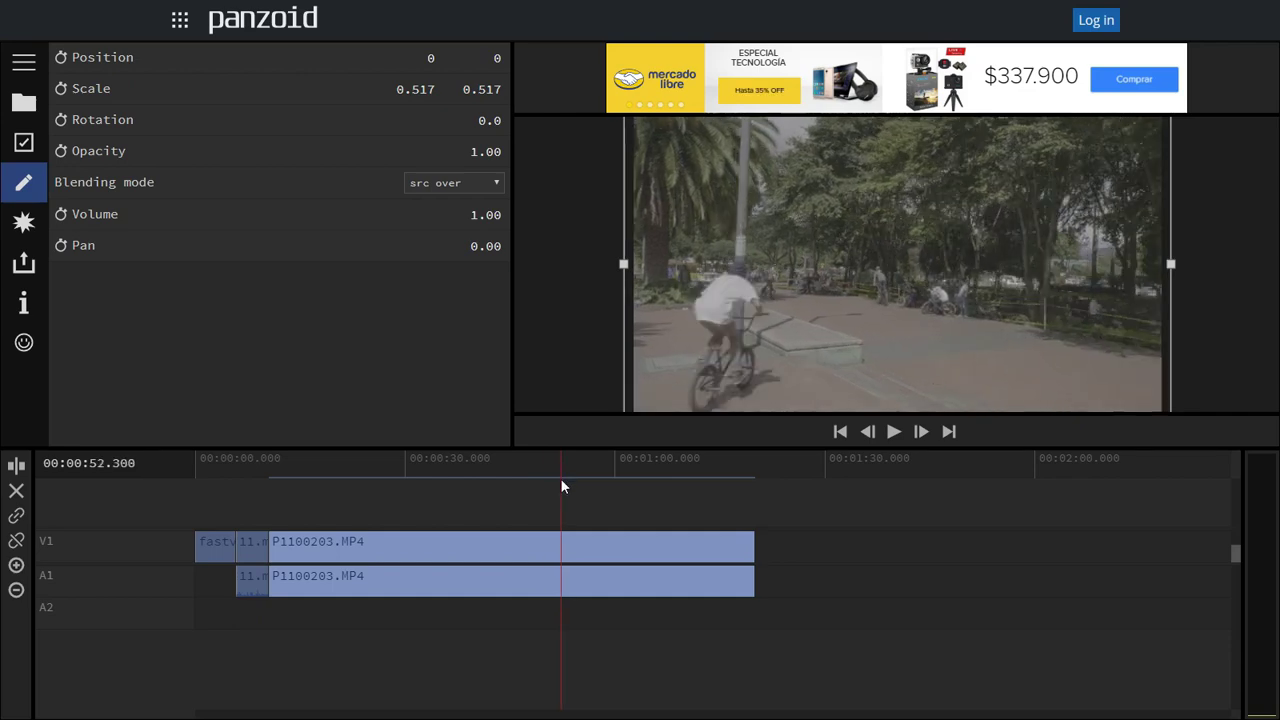
pyautogui.press('Left')
pyautogui.press('Left')
pyautogui.press('Left')
pyautogui.press('Left')
pyautogui.press('Left')
pyautogui.press('Left')
pyautogui.press('Left')
pyautogui.press('Left')
pyautogui.press('Left')
pyautogui.press('Left')
pyautogui.press('Left')
pyautogui.press('Left')
pyautogui.press('Left')
pyautogui.press('Left')
pyautogui.press('Left')
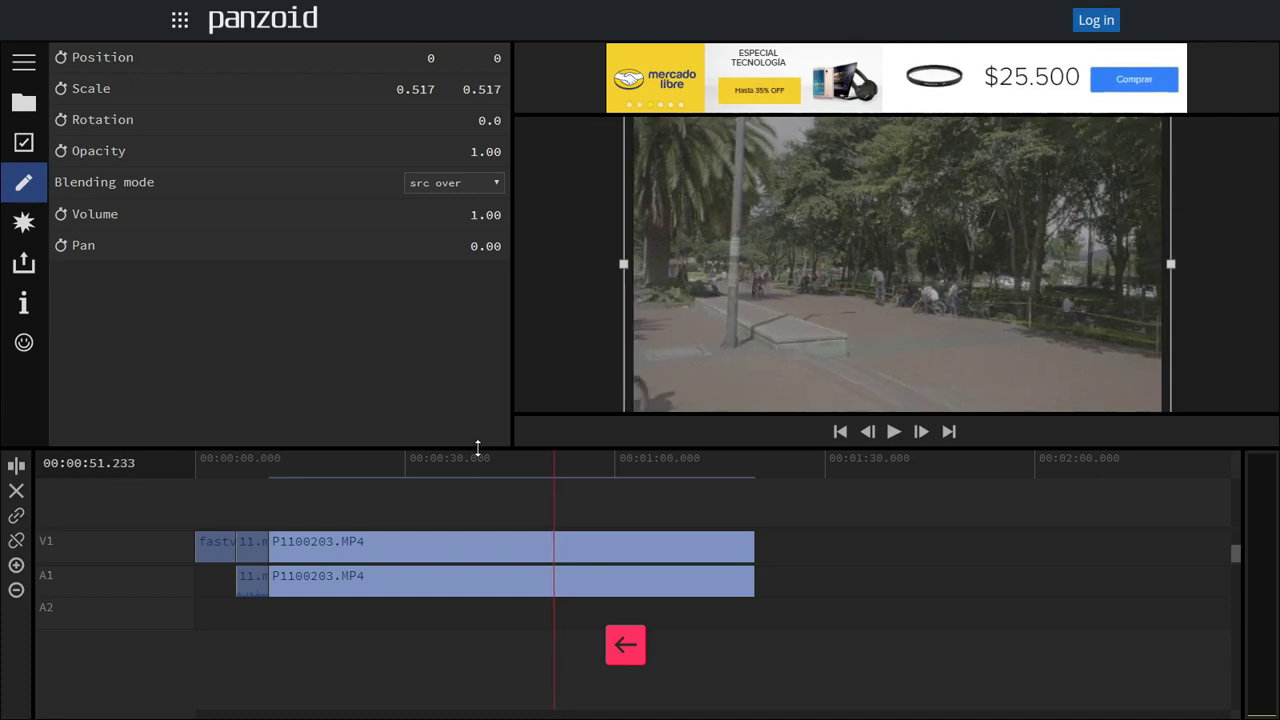
pyautogui.press('Left')
pyautogui.press('Left')
pyautogui.press('Left')
pyautogui.press('Right')
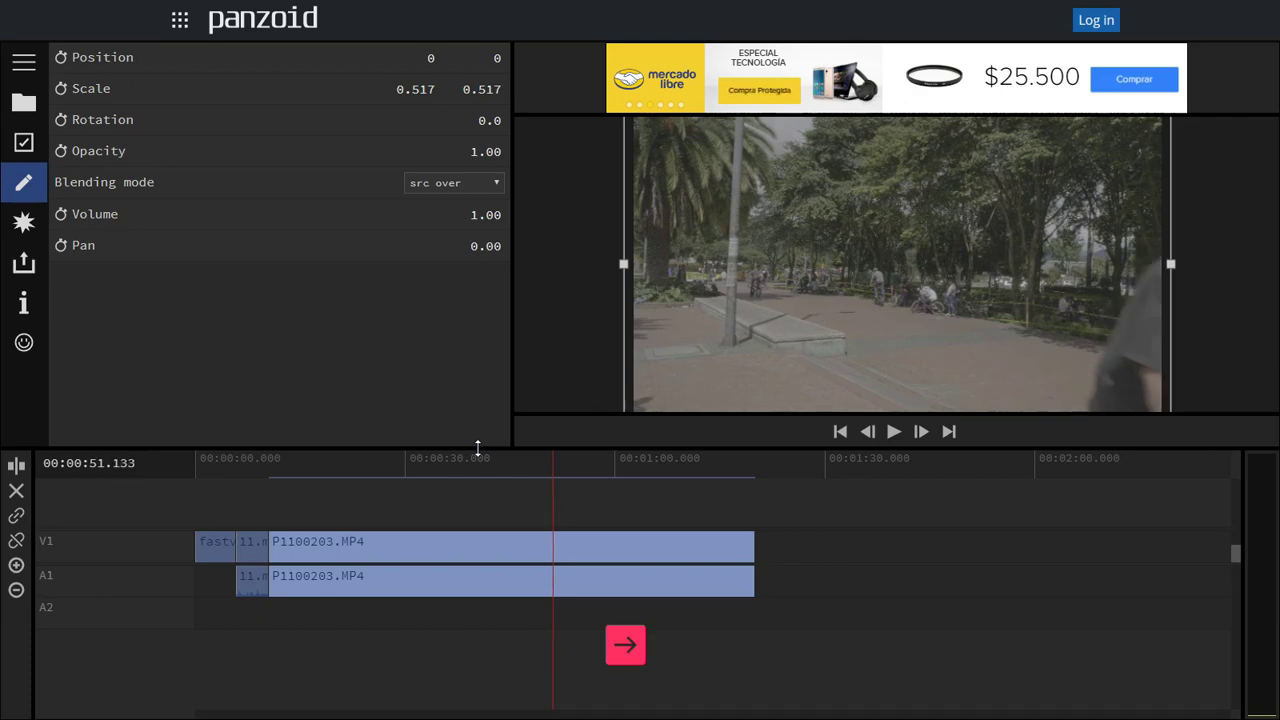
pyautogui.press('Right')
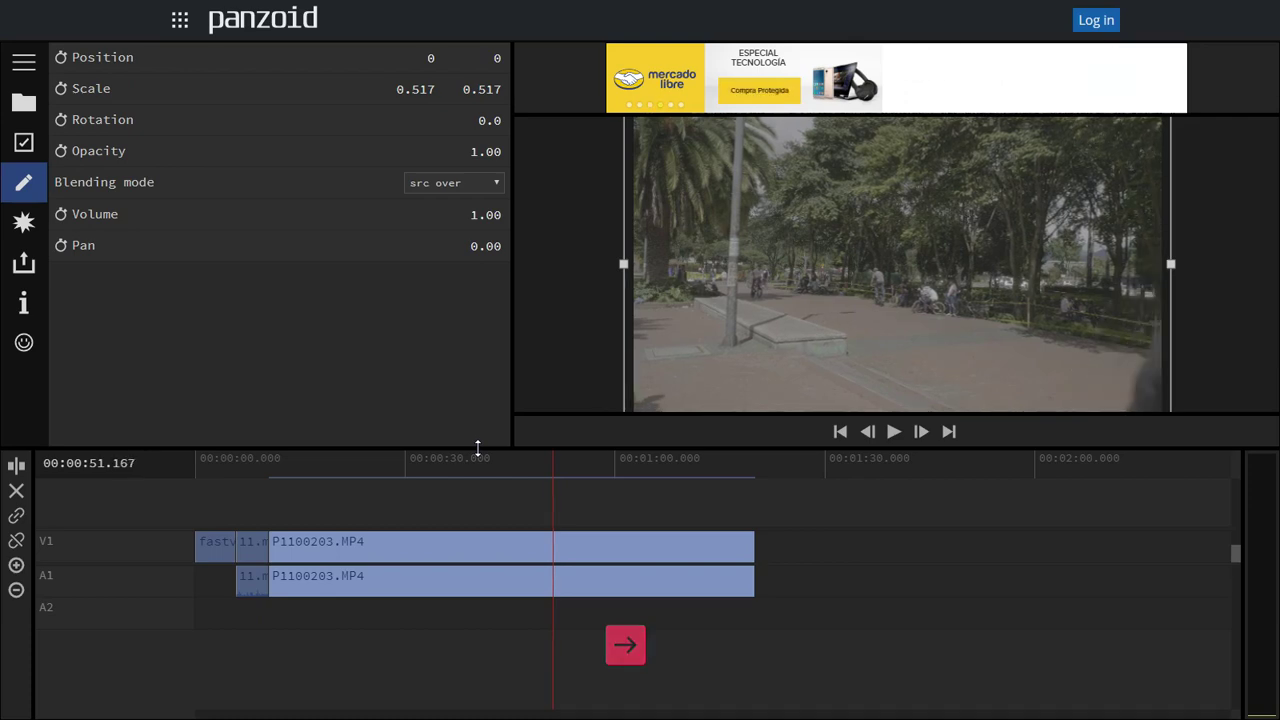
pyautogui.click(16, 465)
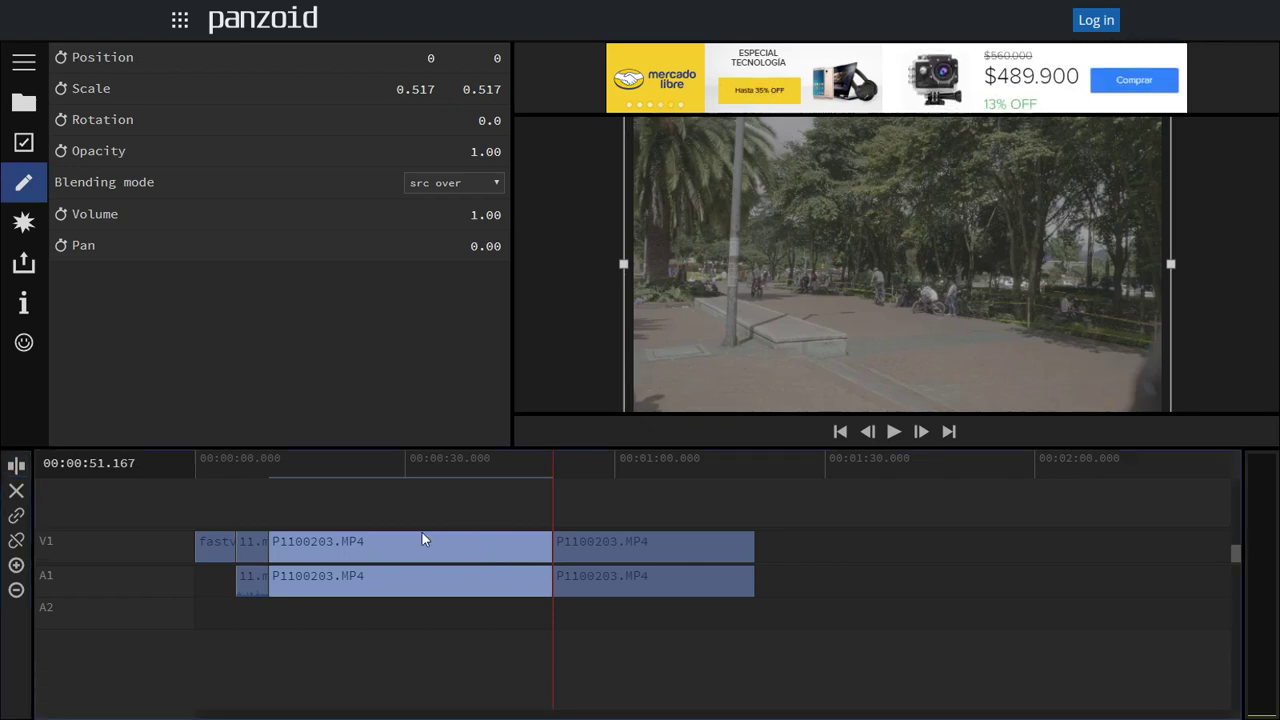
pyautogui.press('BackSpace')
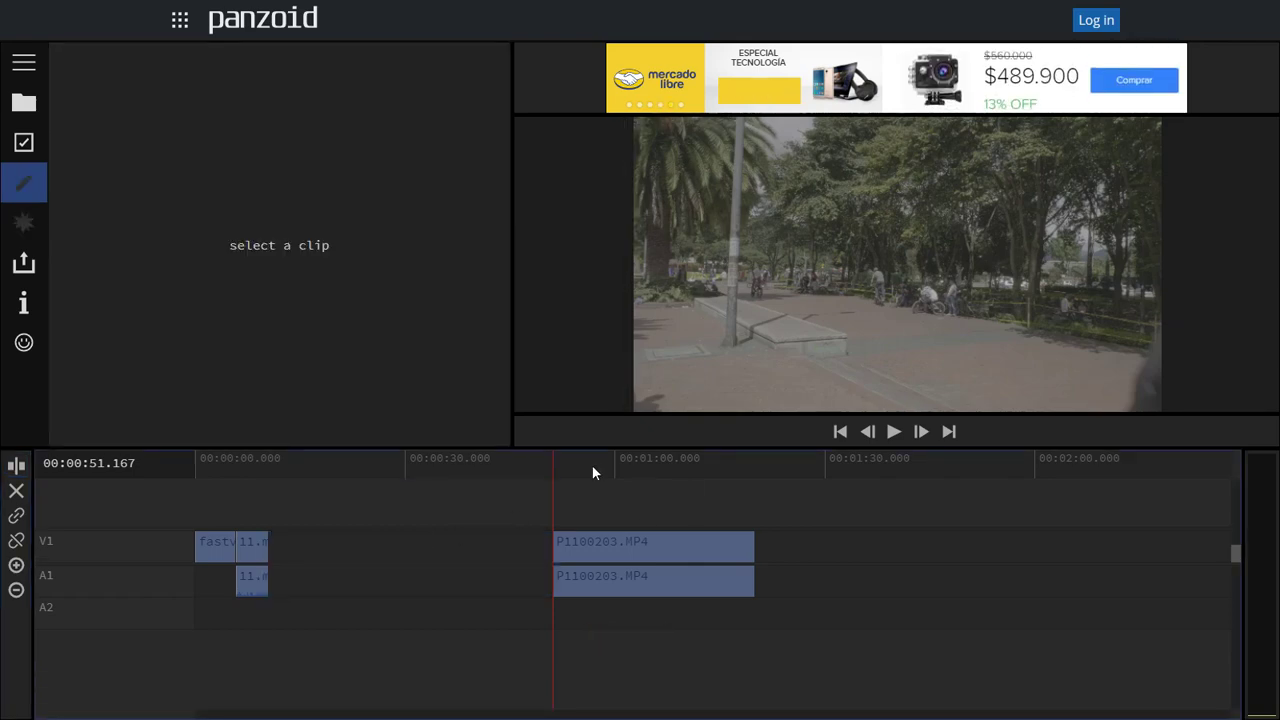
# Step: Play the remaining P1100203.MP4 part to 00:00:55.600, trim its end there and move it directly after 11.mp4
pyautogui.press('space')
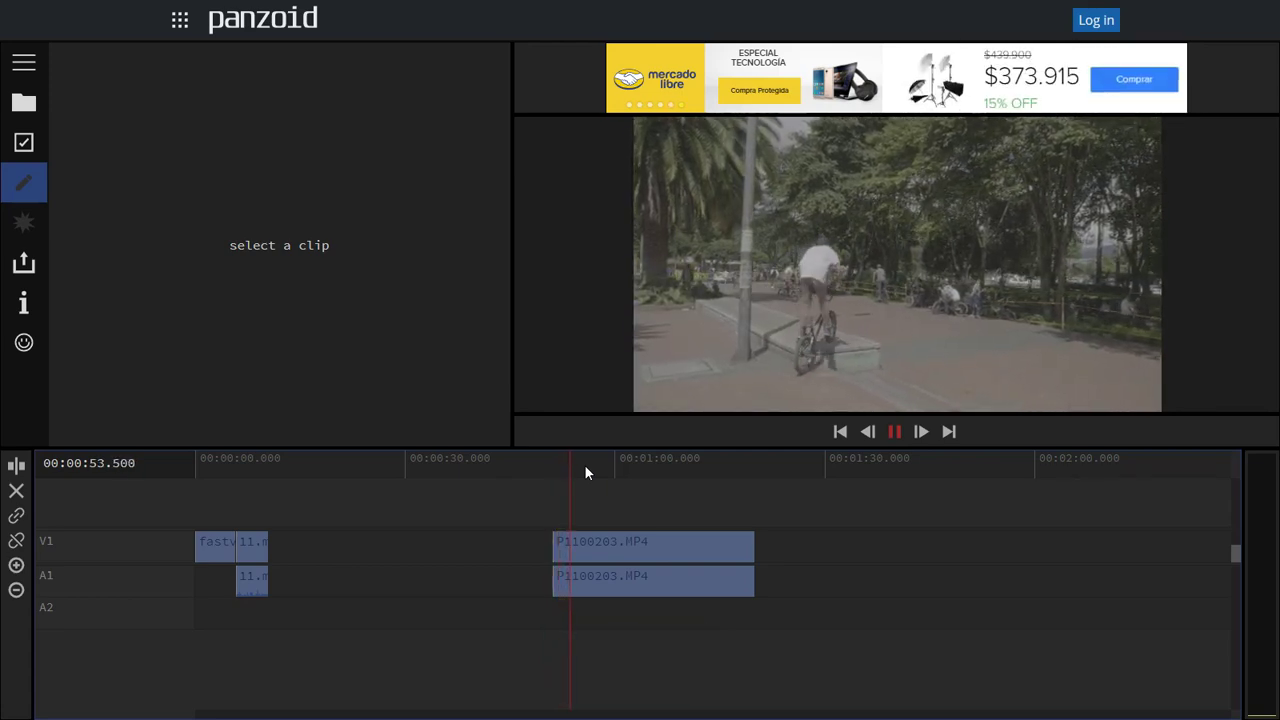
pyautogui.press('space')
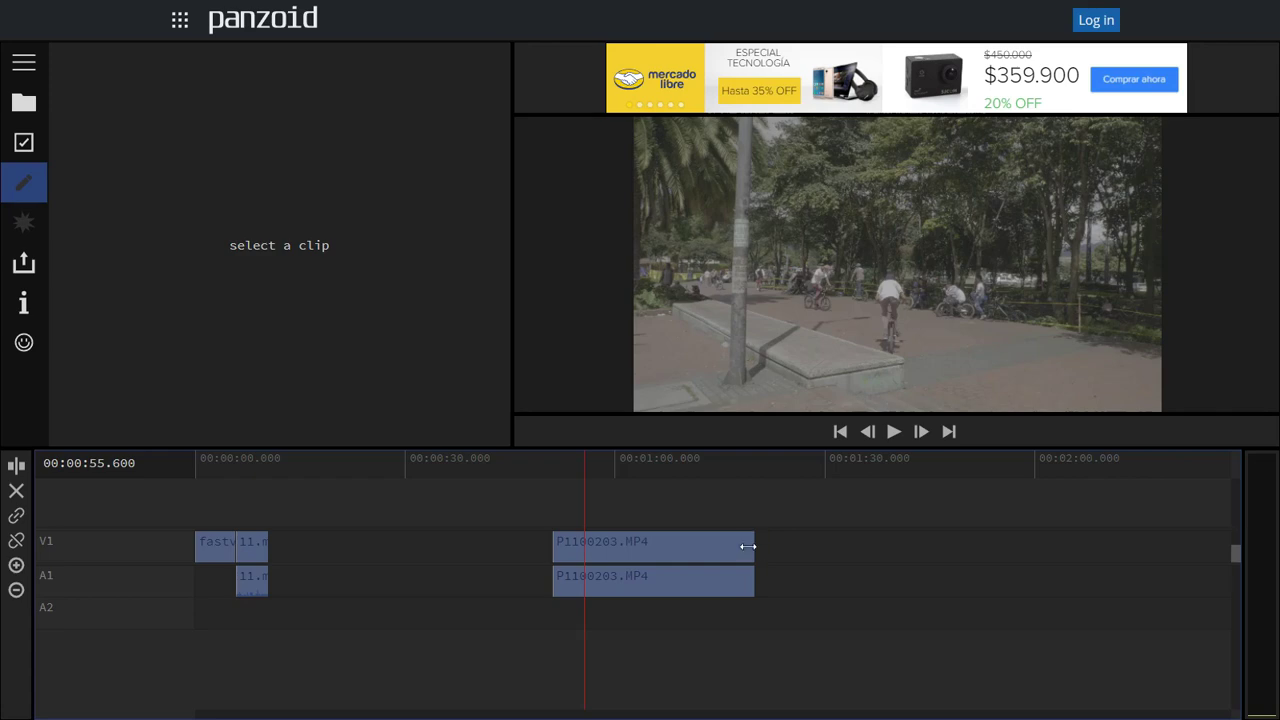
pyautogui.moveTo(741, 551); pyautogui.dragTo(288, 541)
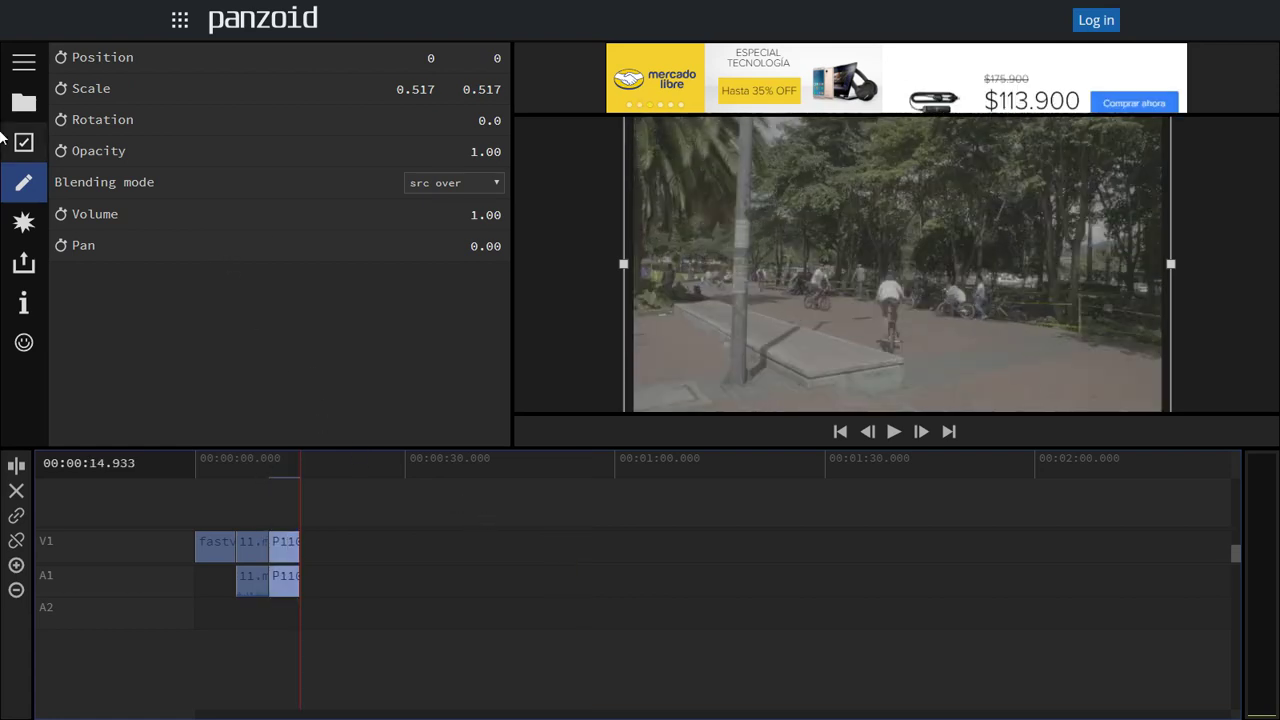
# Step: Place P1044003.MP4 from the project media directly after P1100203.MP4 on V1 and A1
pyautogui.click(24, 102)
pyautogui.scroll(-2, 411, 321)
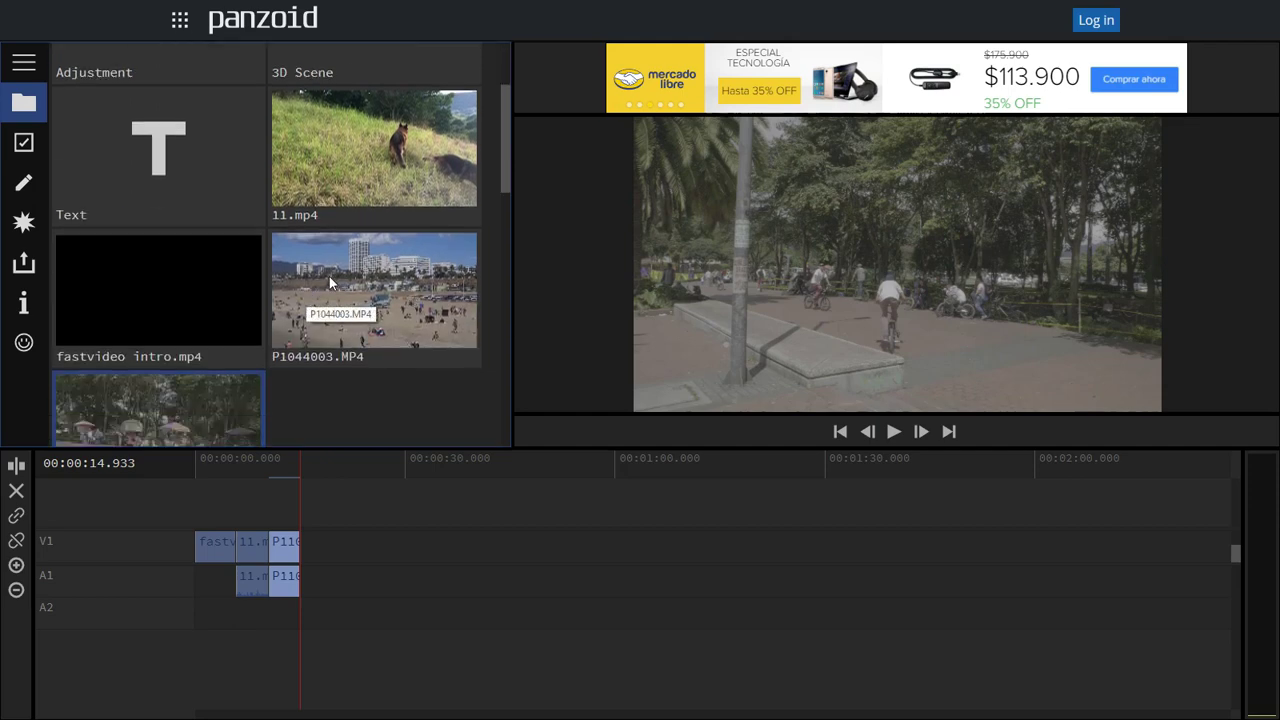
pyautogui.click(329, 276)
pyautogui.moveTo(326, 277); pyautogui.dragTo(329, 546)
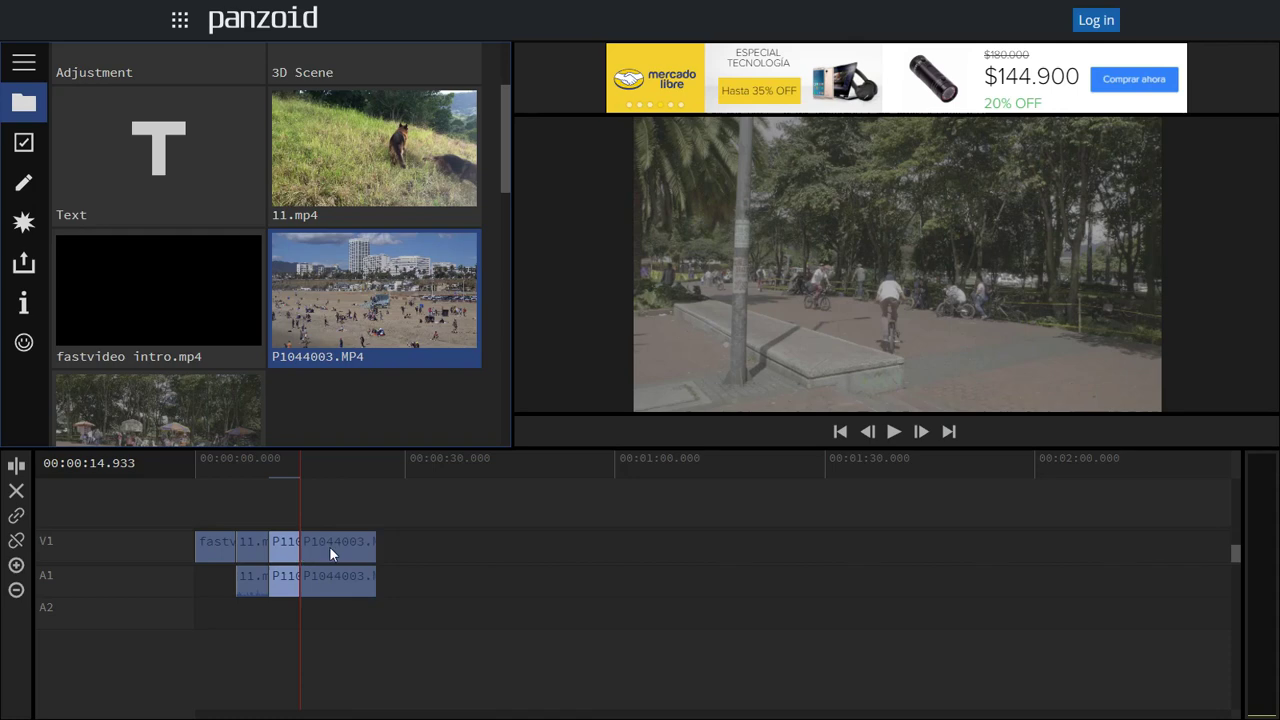
# Step: Split P1044003.MP4 at 00:00:19.467 and delete the part before the cut
pyautogui.click(329, 466)
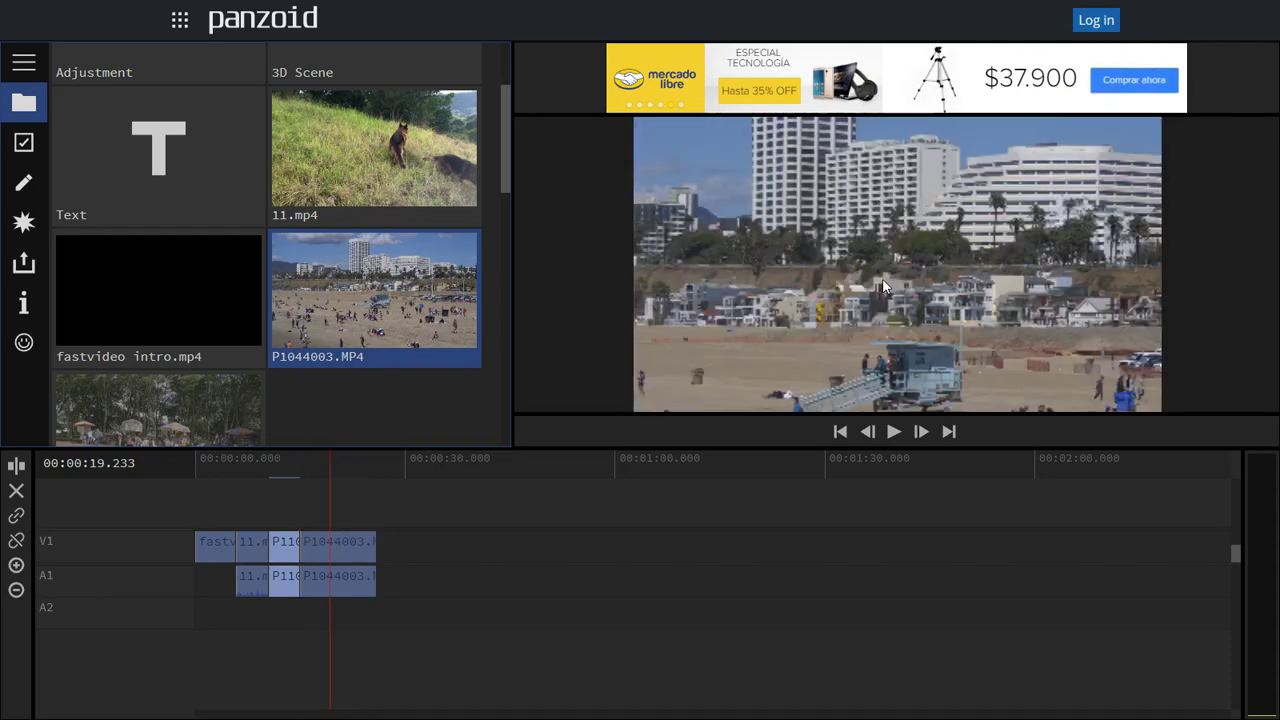
pyautogui.click(362, 548)
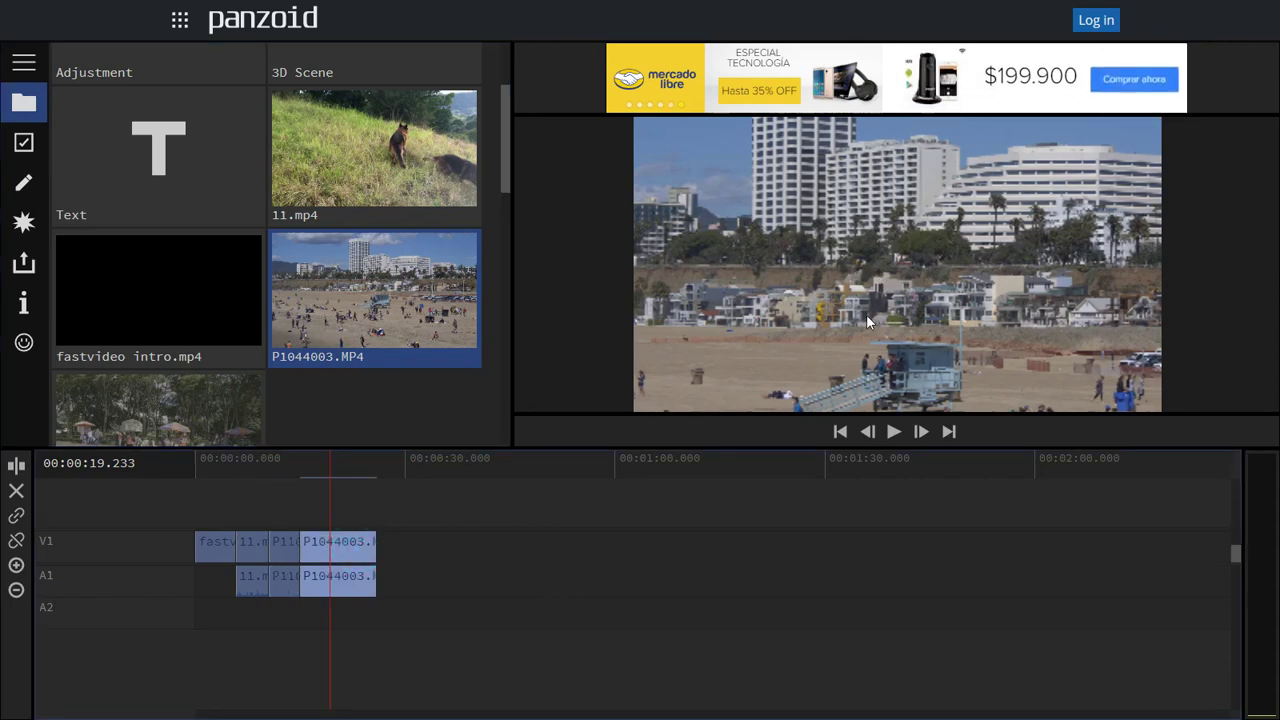
pyautogui.moveTo(324, 468)
pyautogui.mouseDown()
pyautogui.moveTo(295, 463)
pyautogui.moveTo(362, 472)
pyautogui.moveTo(357, 457)
pyautogui.moveTo(330, 461)
pyautogui.mouseUp()
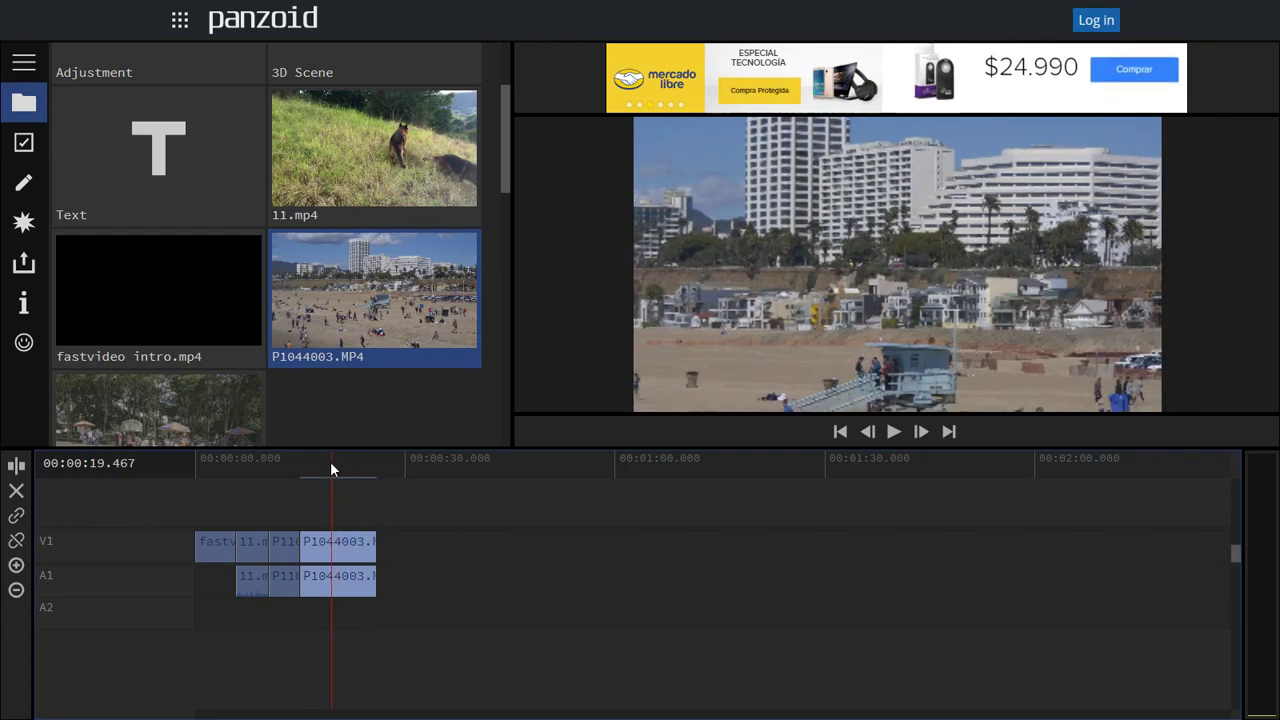
pyautogui.press('s')
pyautogui.click(306, 543)
pyautogui.press('Delete')
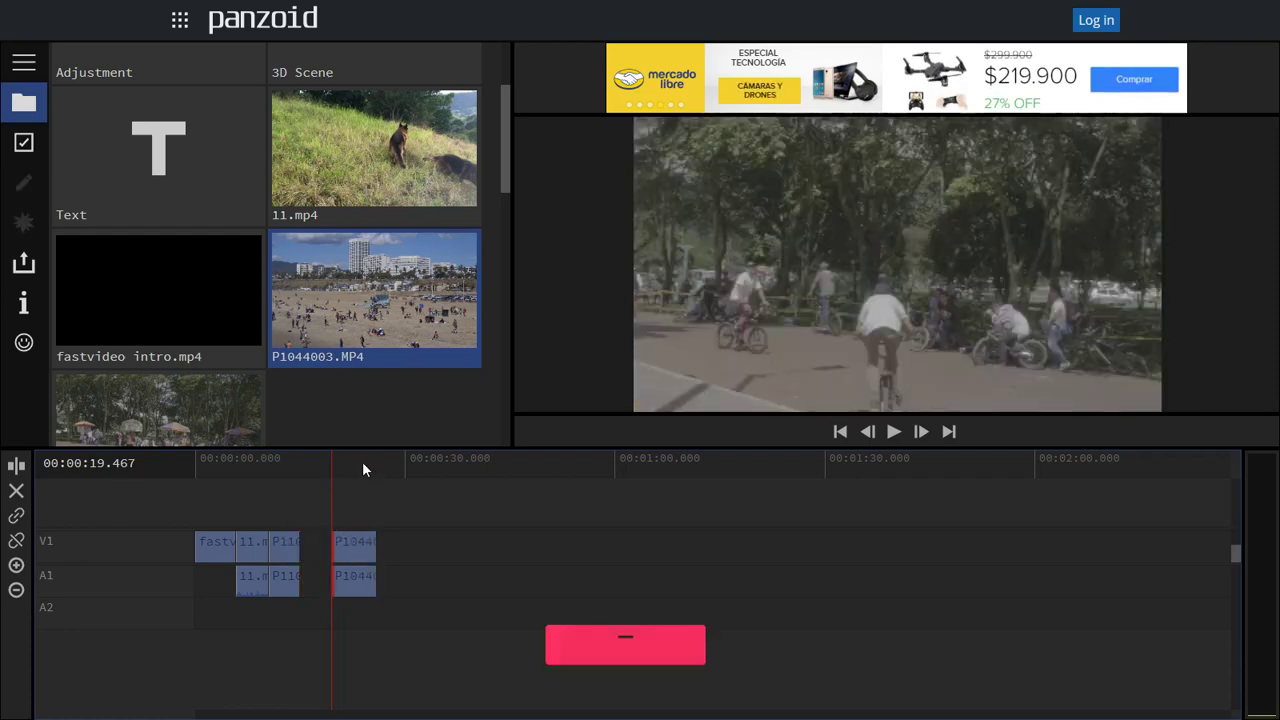
# Step: Play the remaining P1044003.MP4 part and lower its volume to 0.29
pyautogui.press('space')
pyautogui.press('space')
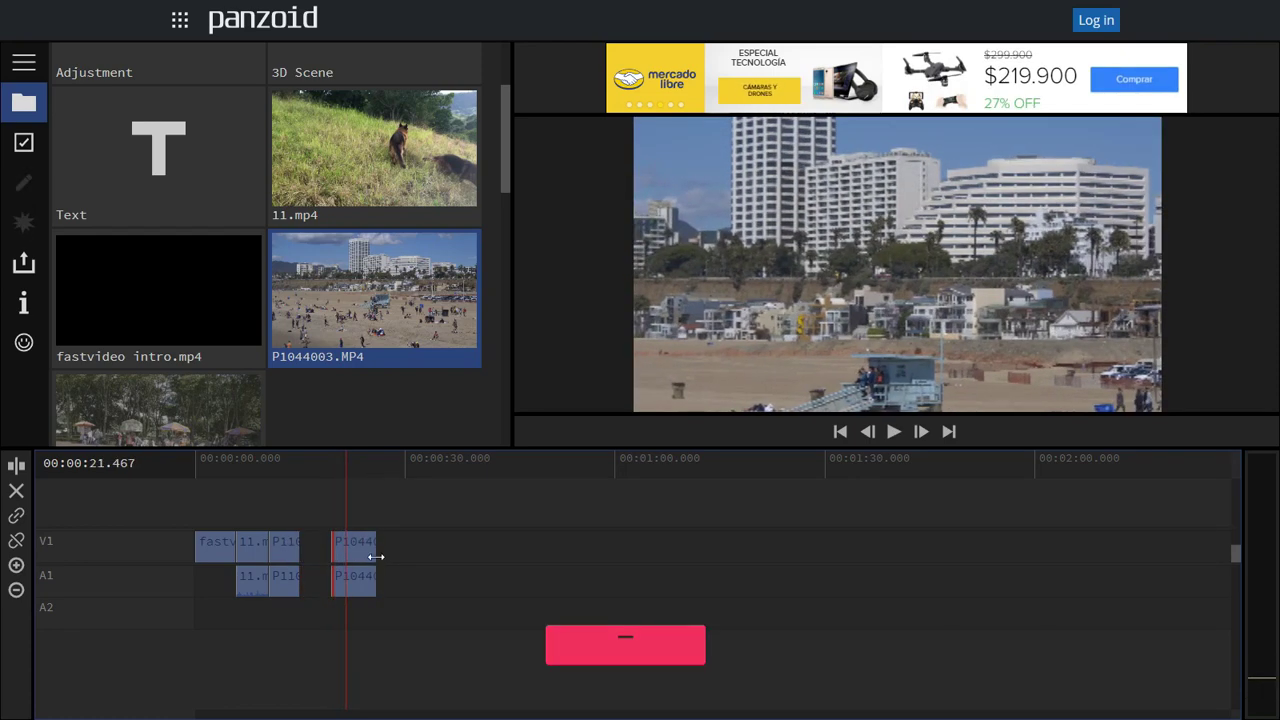
pyautogui.click(360, 552)
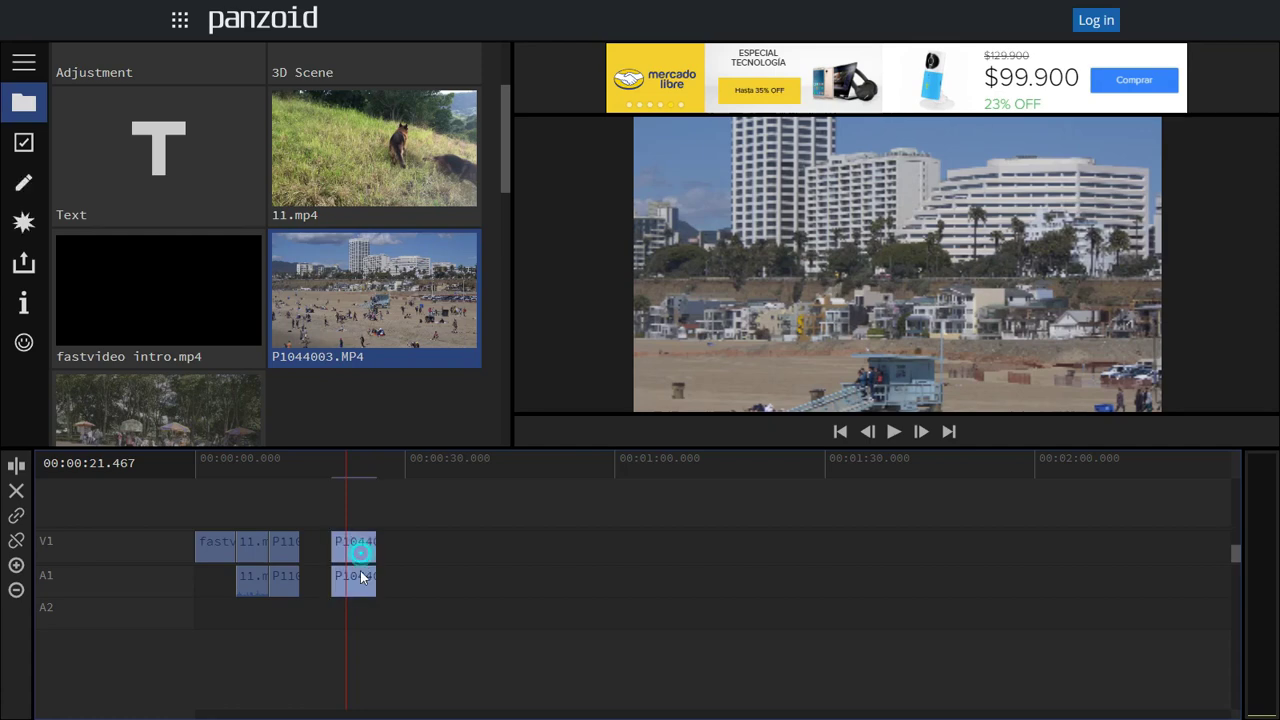
pyautogui.click(23, 182)
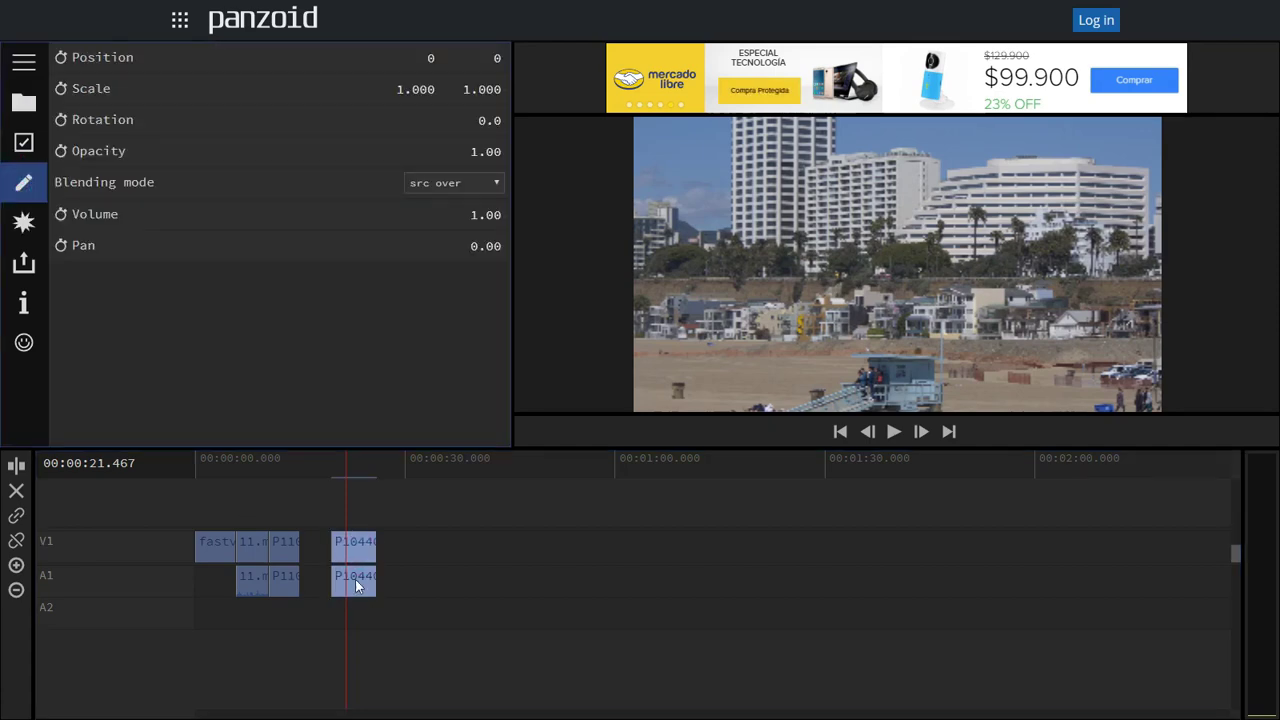
pyautogui.moveTo(487, 219); pyautogui.dragTo(309, 214)
pyautogui.moveTo(183, 217); pyautogui.dragTo(160, 217)
pyautogui.moveTo(479, 214); pyautogui.dragTo(235, 210)
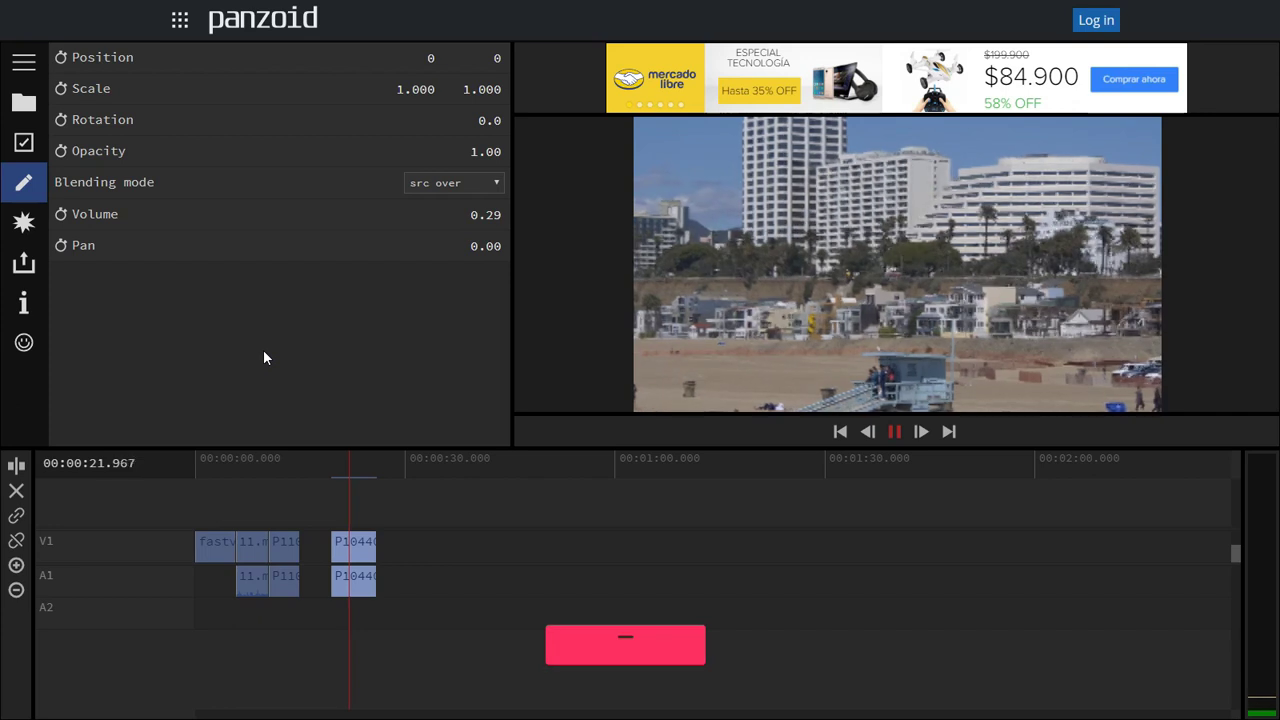
# Step: Move the P1044003.MP4 clip back against the end of P1100203.MP4 on V1 and A1
pyautogui.click(355, 549)
pyautogui.click(353, 549)
pyautogui.moveTo(354, 556); pyautogui.dragTo(323, 555)
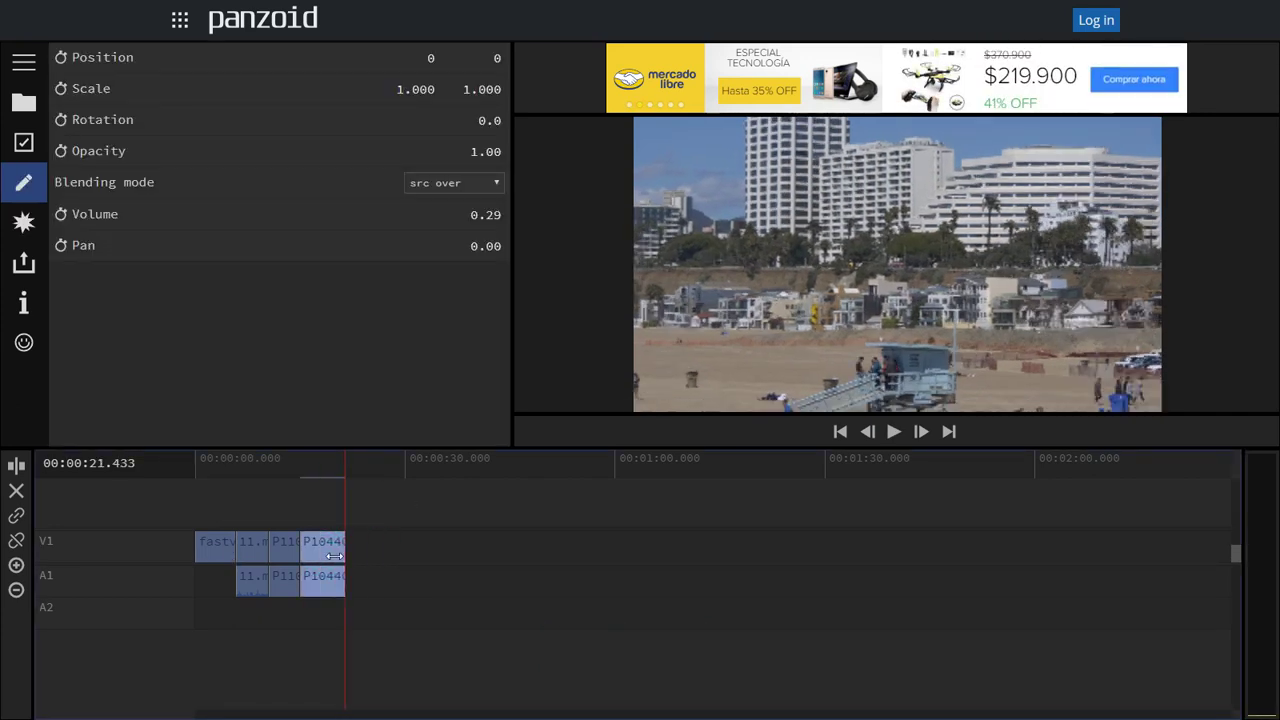
# Step: Start animating the scale of P1044003.MP4 with a keyframe at 00:00:15.000
pyautogui.click(307, 469)
pyautogui.click(302, 474)
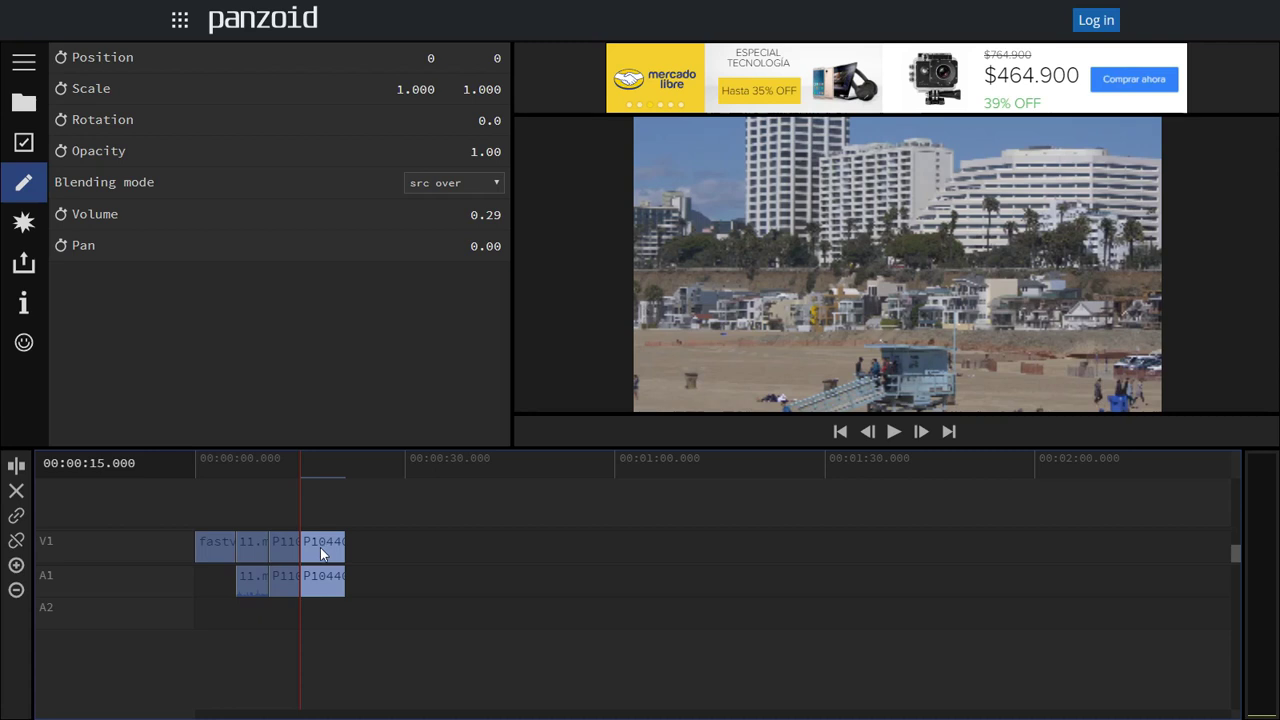
pyautogui.click(62, 87)
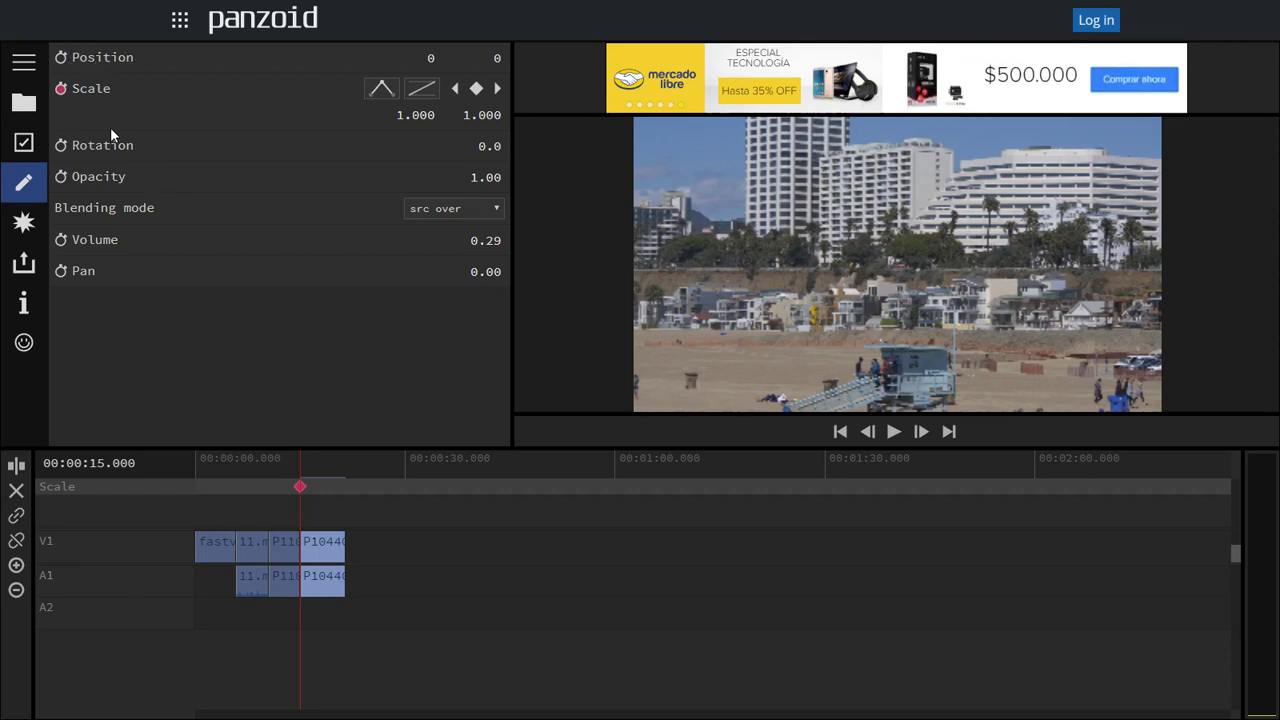
# Step: Add a second scale keyframe at the end of P1044003.MP4, 00:00:21.433, with 0.505 on both axes
pyautogui.click(318, 459)
pyautogui.moveTo(323, 460); pyautogui.dragTo(345, 461)
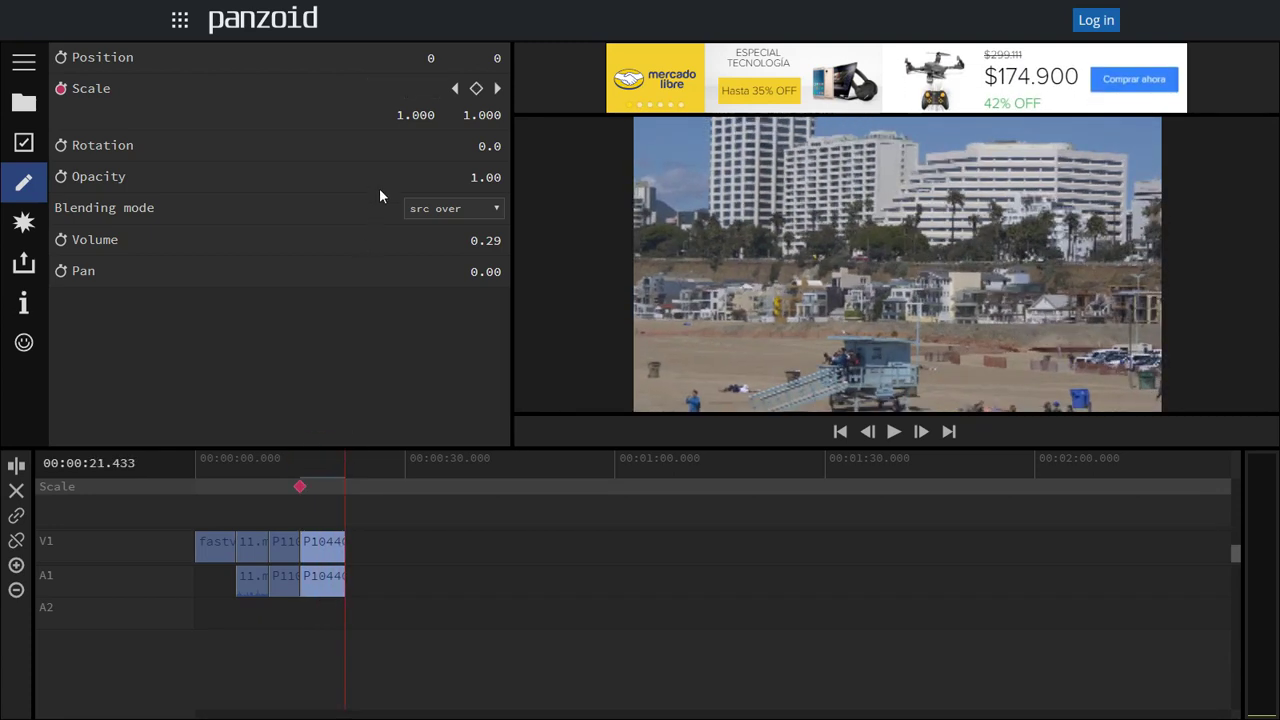
pyautogui.click(477, 89)
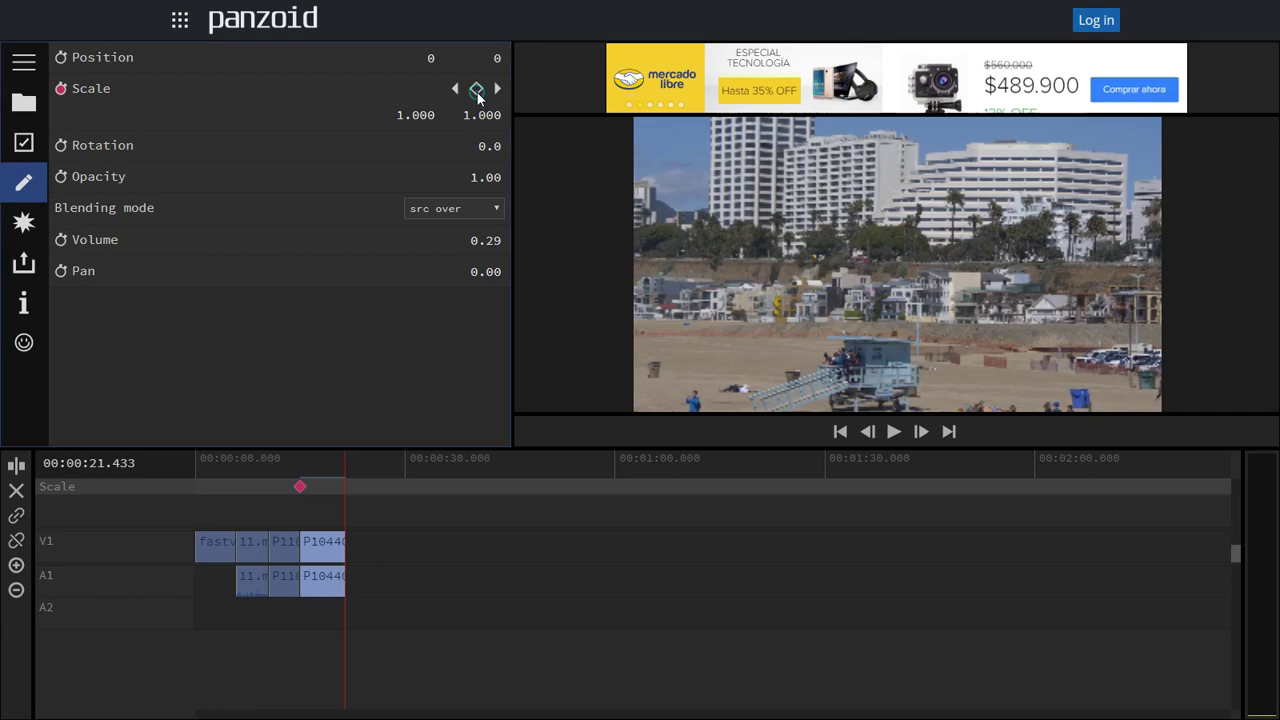
pyautogui.moveTo(420, 115); pyautogui.dragTo(26, 121)
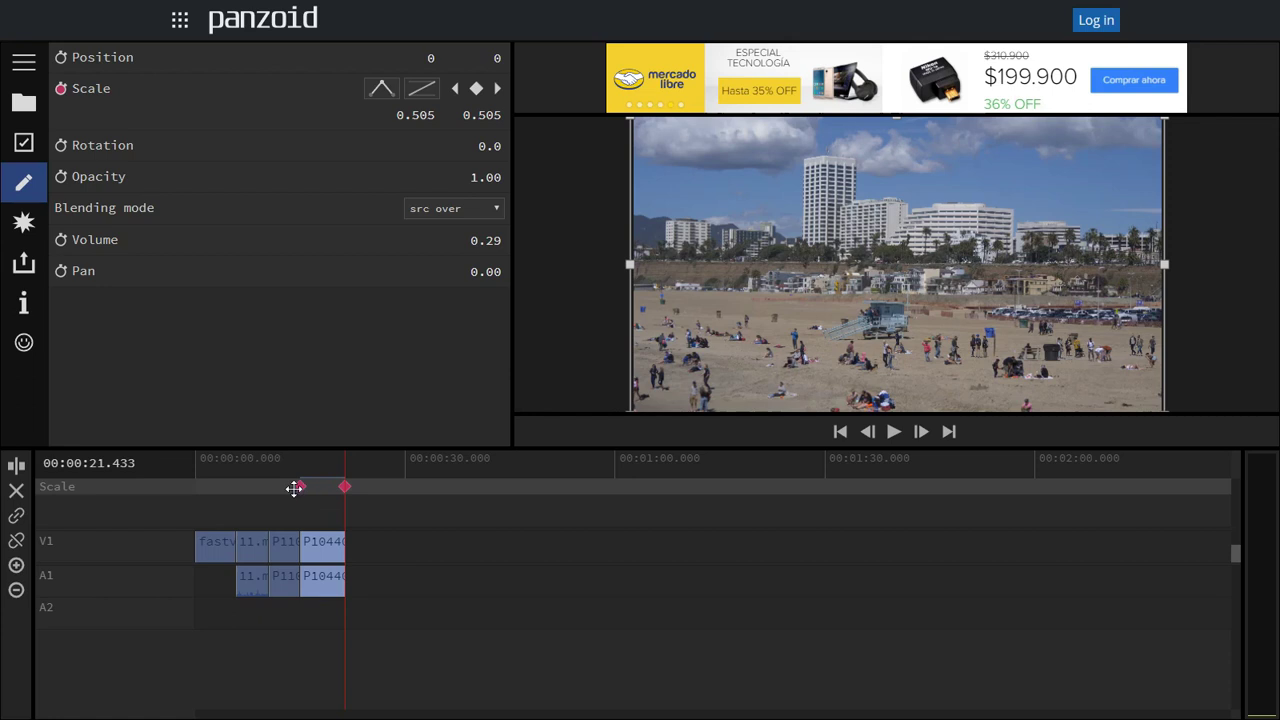
# Step: Set the end scale keyframe's easing to quadratic in-out and play the zoom from the start of P1044003.MP4
pyautogui.click(421, 89)
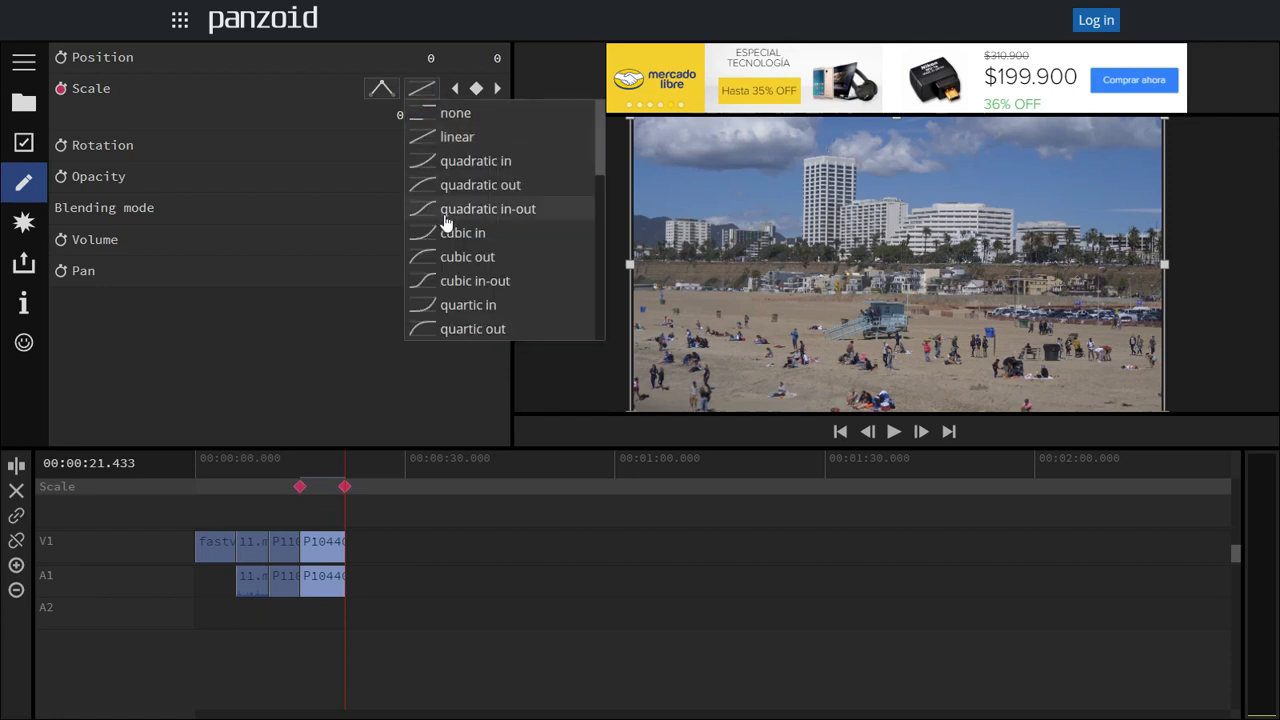
pyautogui.click(446, 212)
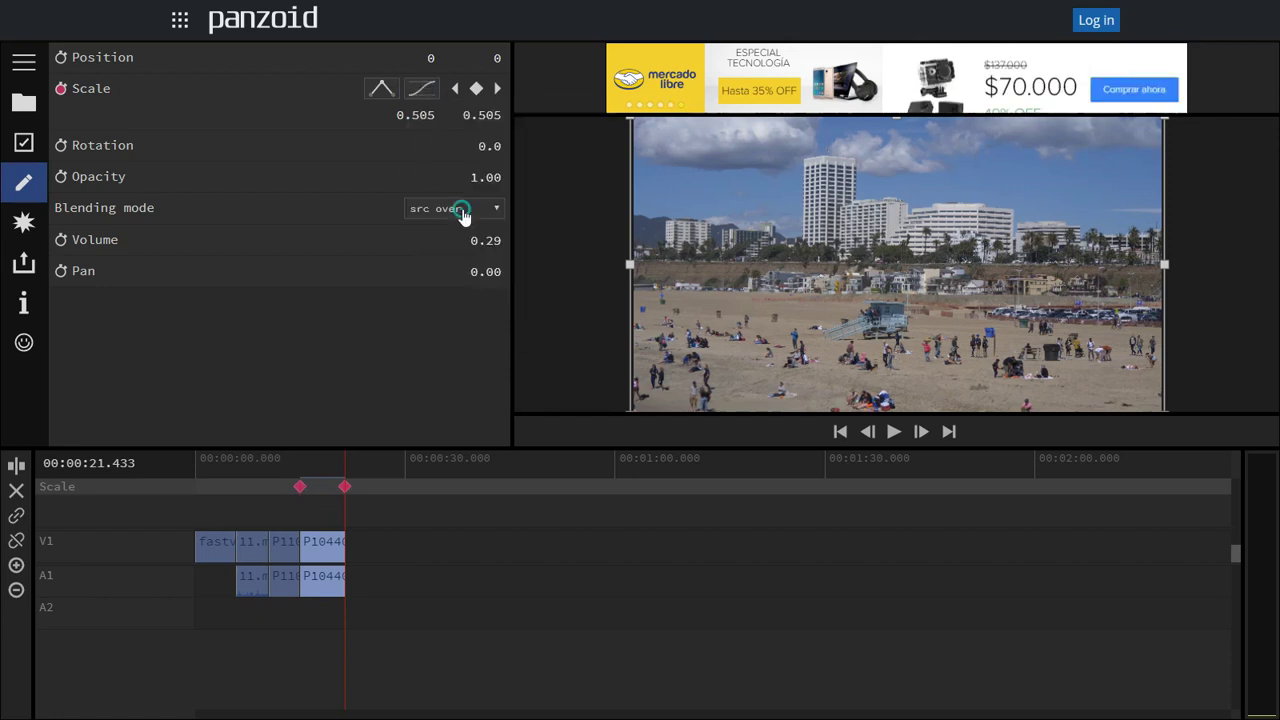
pyautogui.click(303, 458)
pyautogui.press('space')
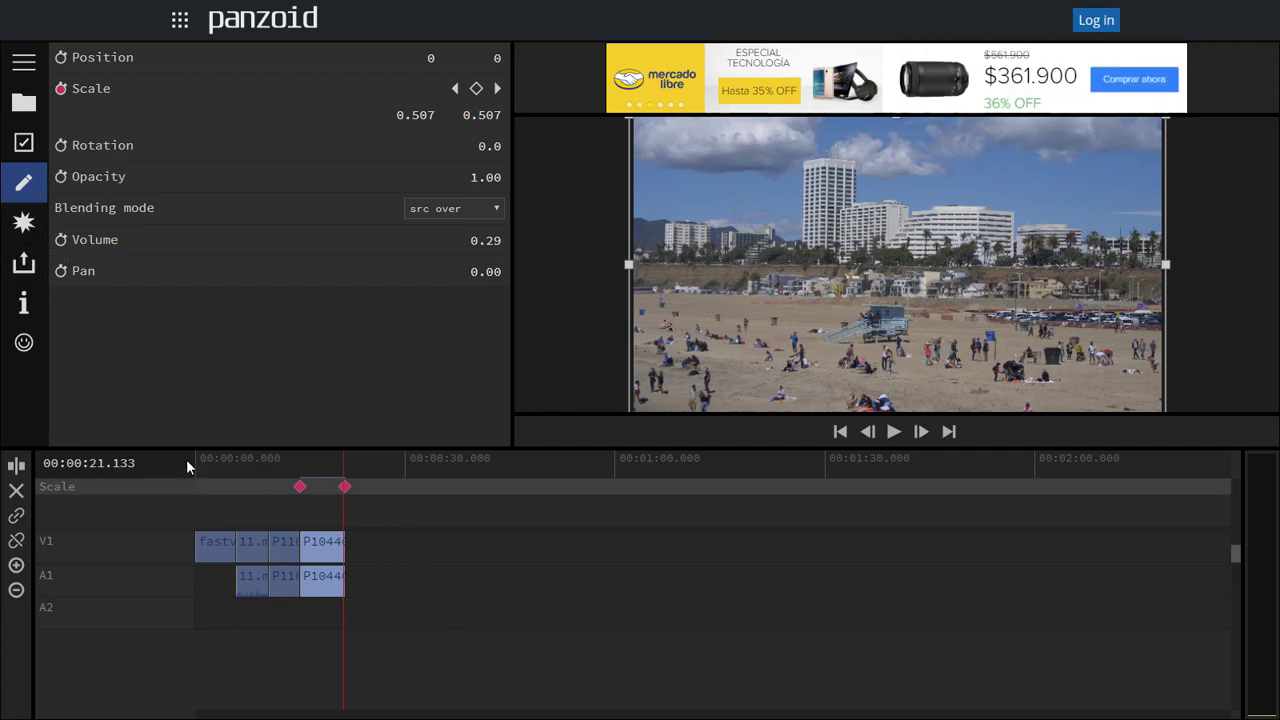
# Step: Go to 00:00:07.333 and add a Gradient Overlay effect to the 11.mp4 clip
pyautogui.click(246, 464)
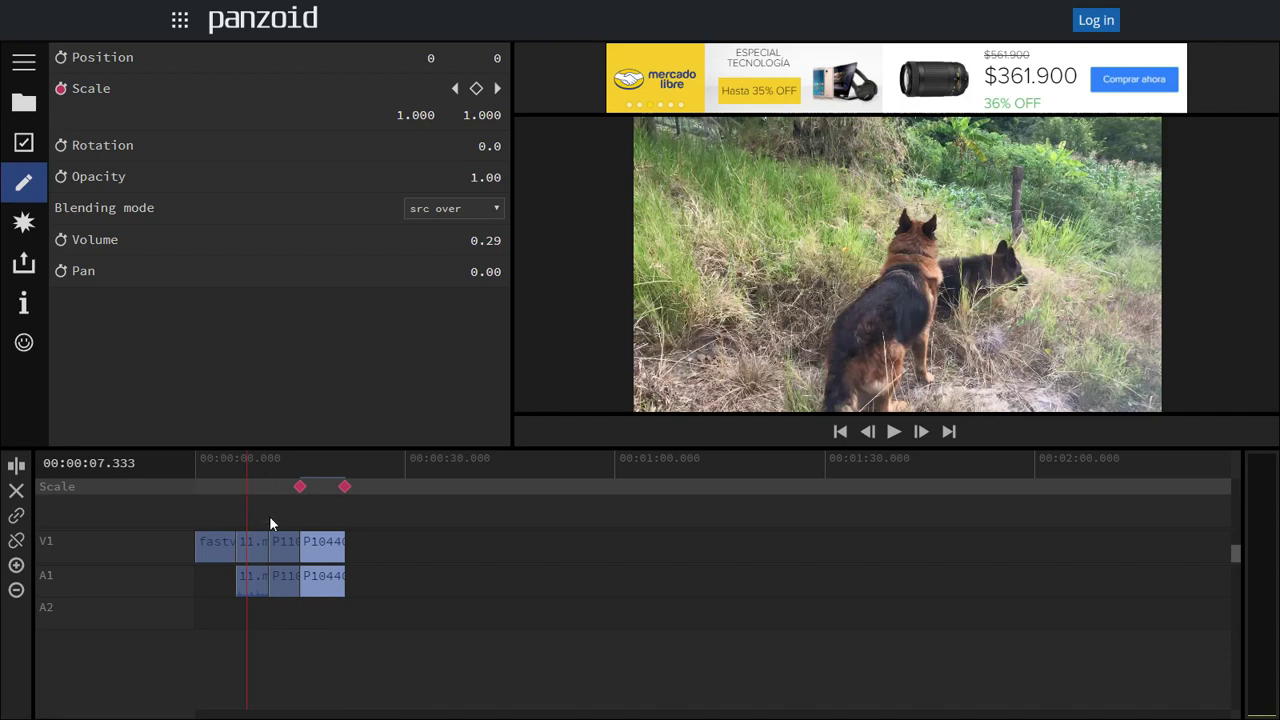
pyautogui.moveTo(290, 566); pyautogui.dragTo(420, 558)
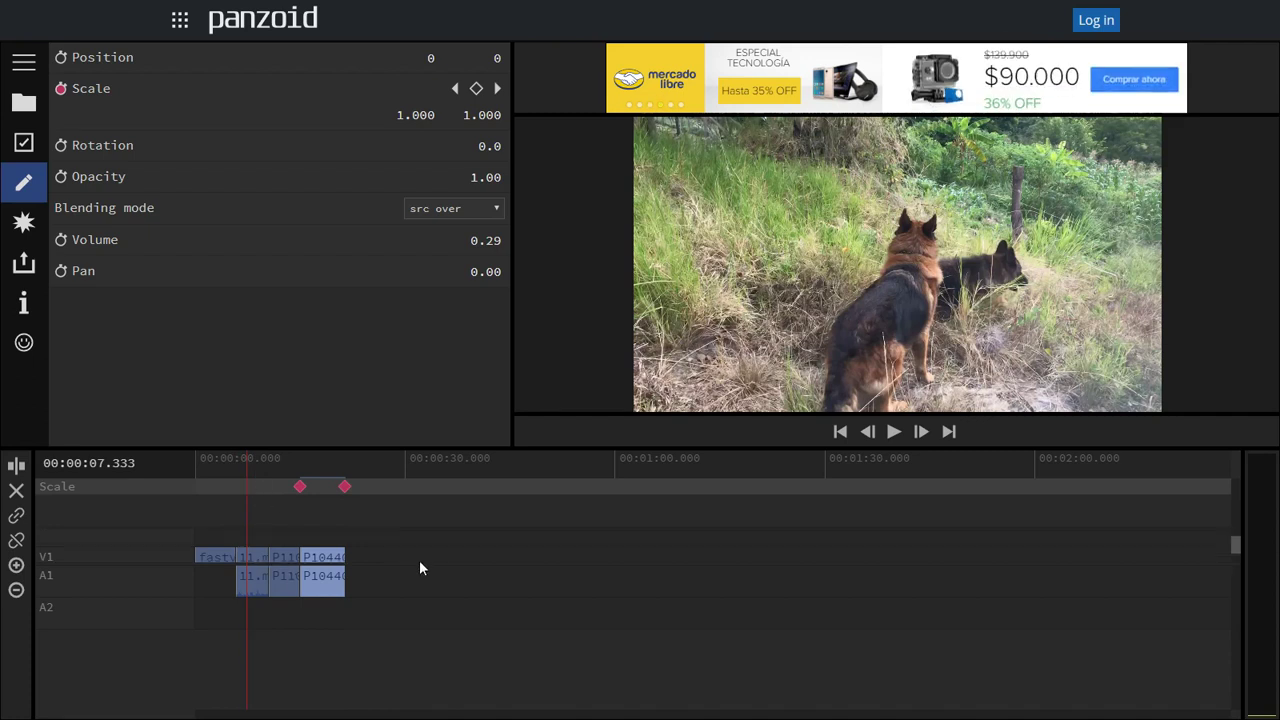
pyautogui.click(30, 220)
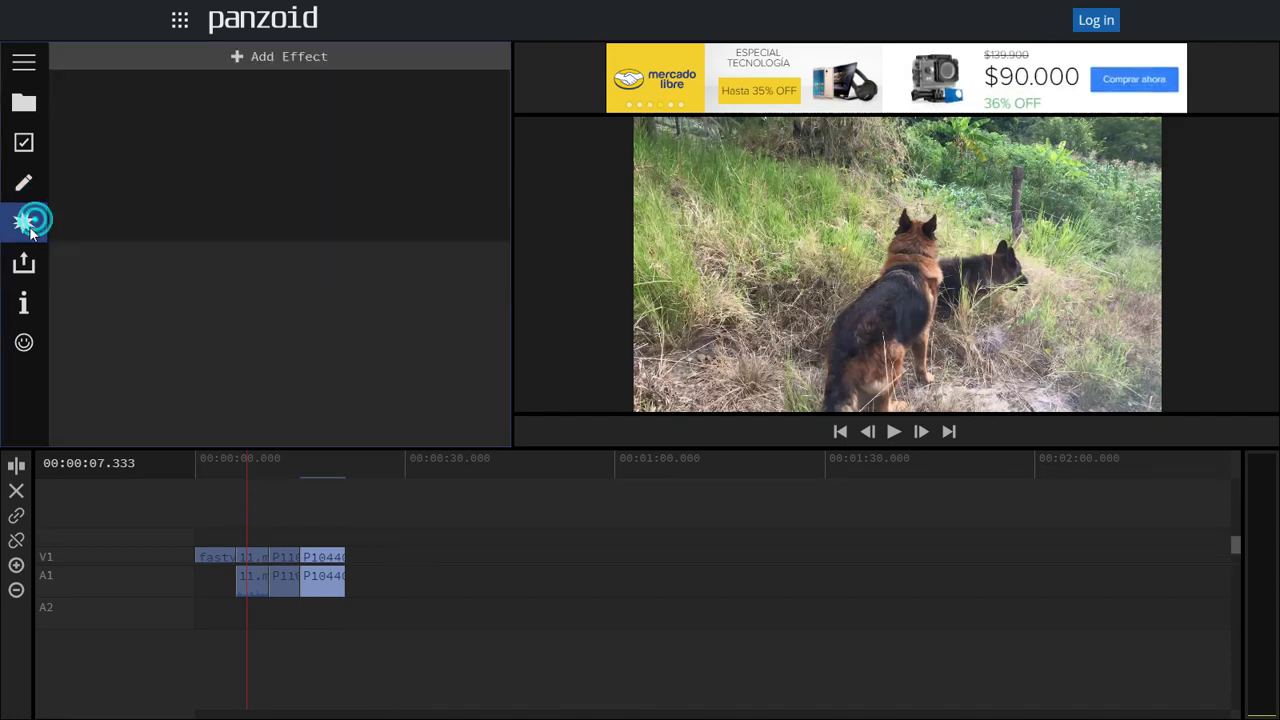
pyautogui.moveTo(270, 528); pyautogui.dragTo(257, 552)
pyautogui.click(243, 551)
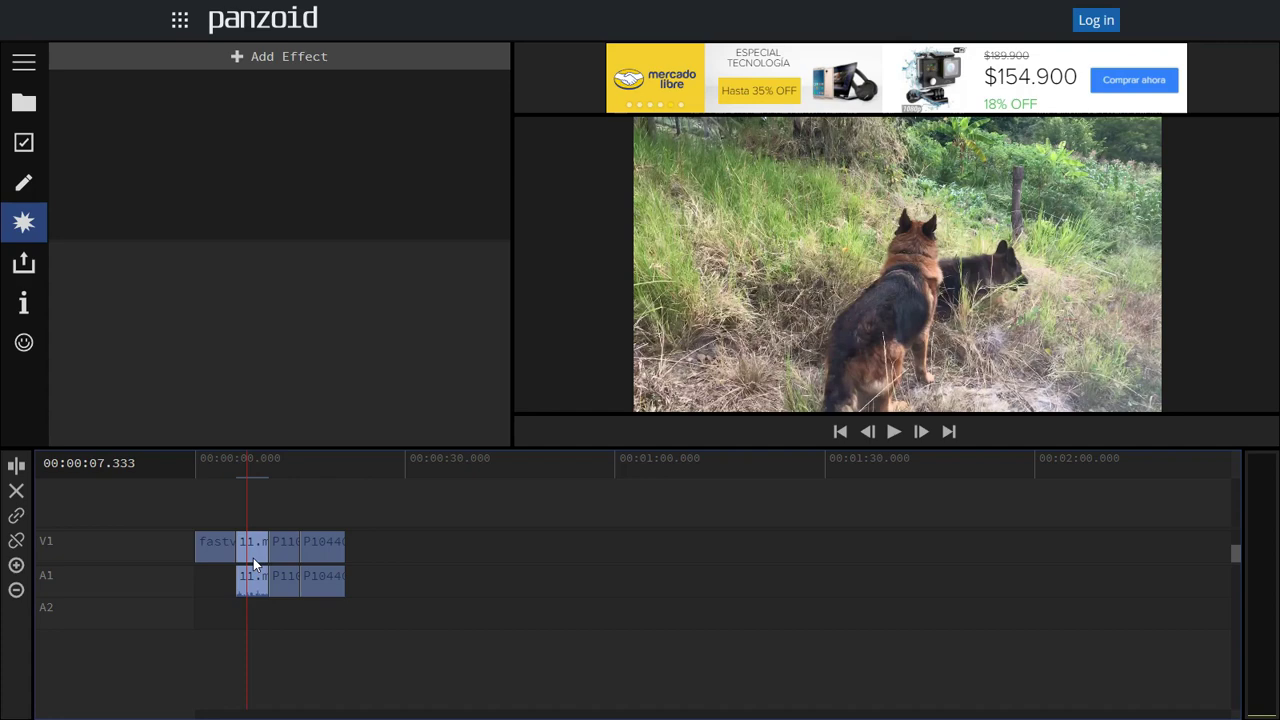
pyautogui.click(281, 56)
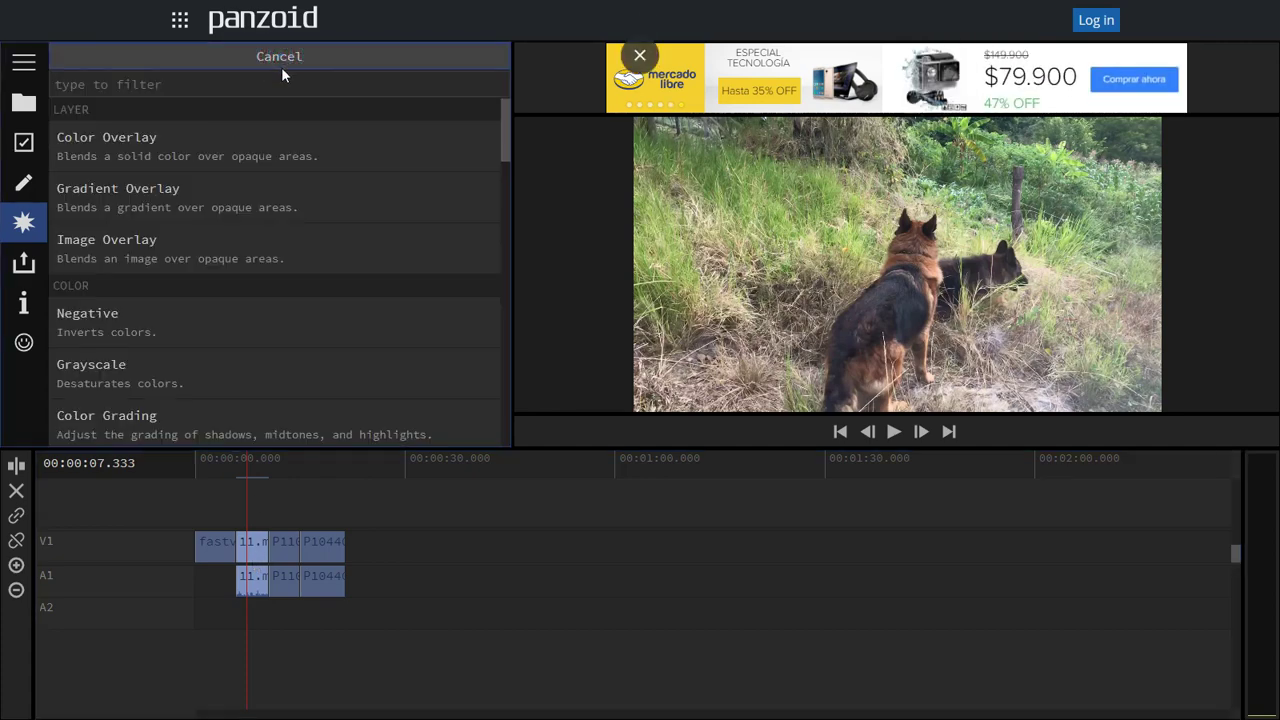
pyautogui.scroll(-10, 288, 180)
pyautogui.scroll(10, 286, 186)
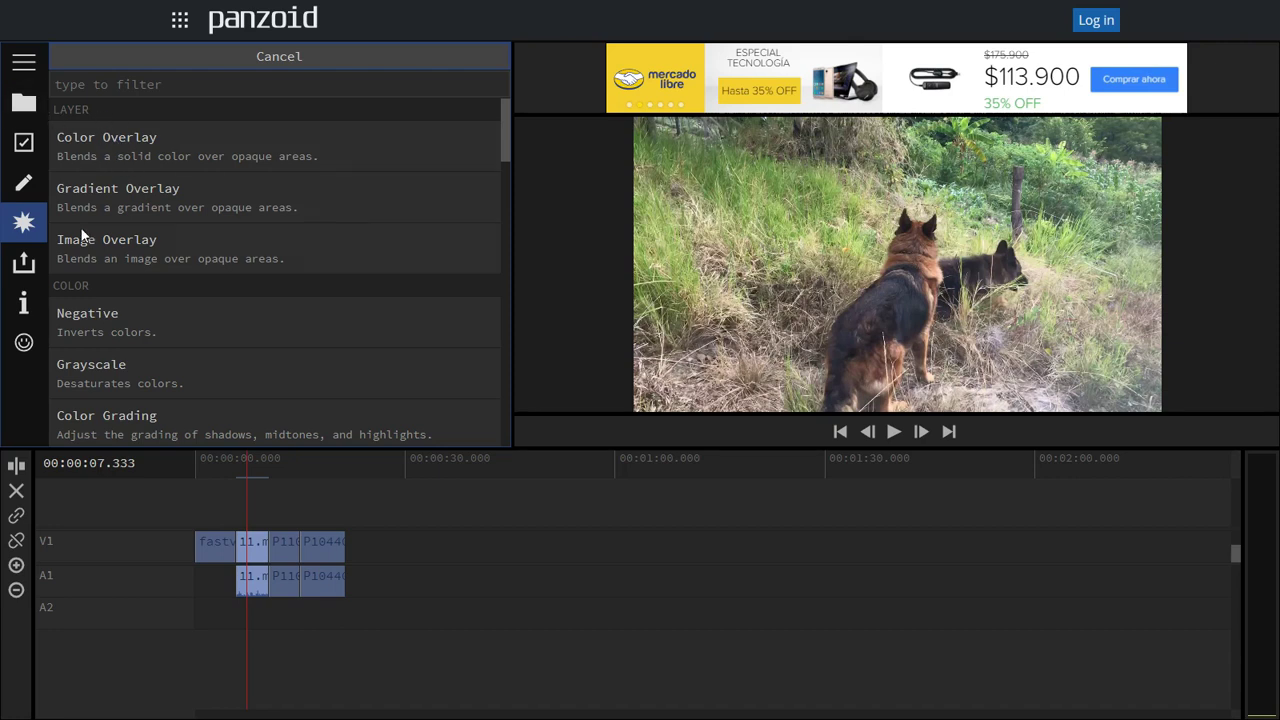
pyautogui.click(184, 192)
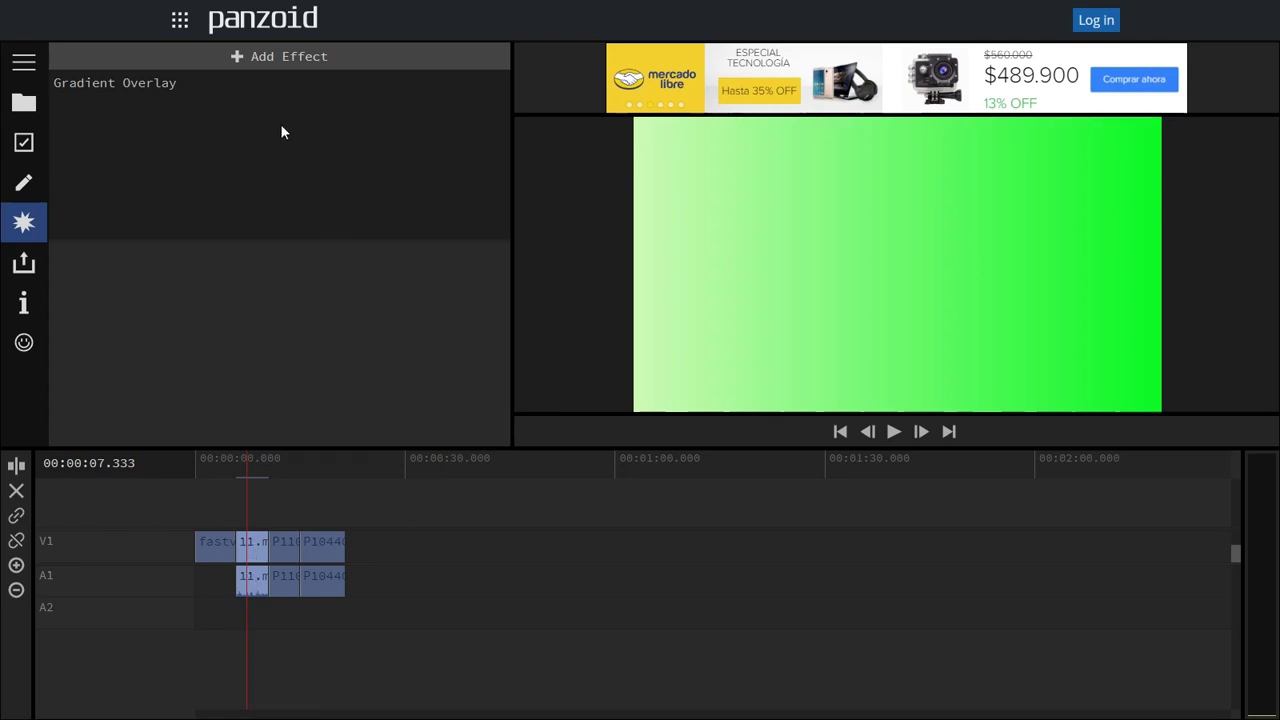
# Step: Change the end colour of the Gradient Overlay on the 11.mp4 clip from green to a bright blue
pyautogui.click(109, 88)
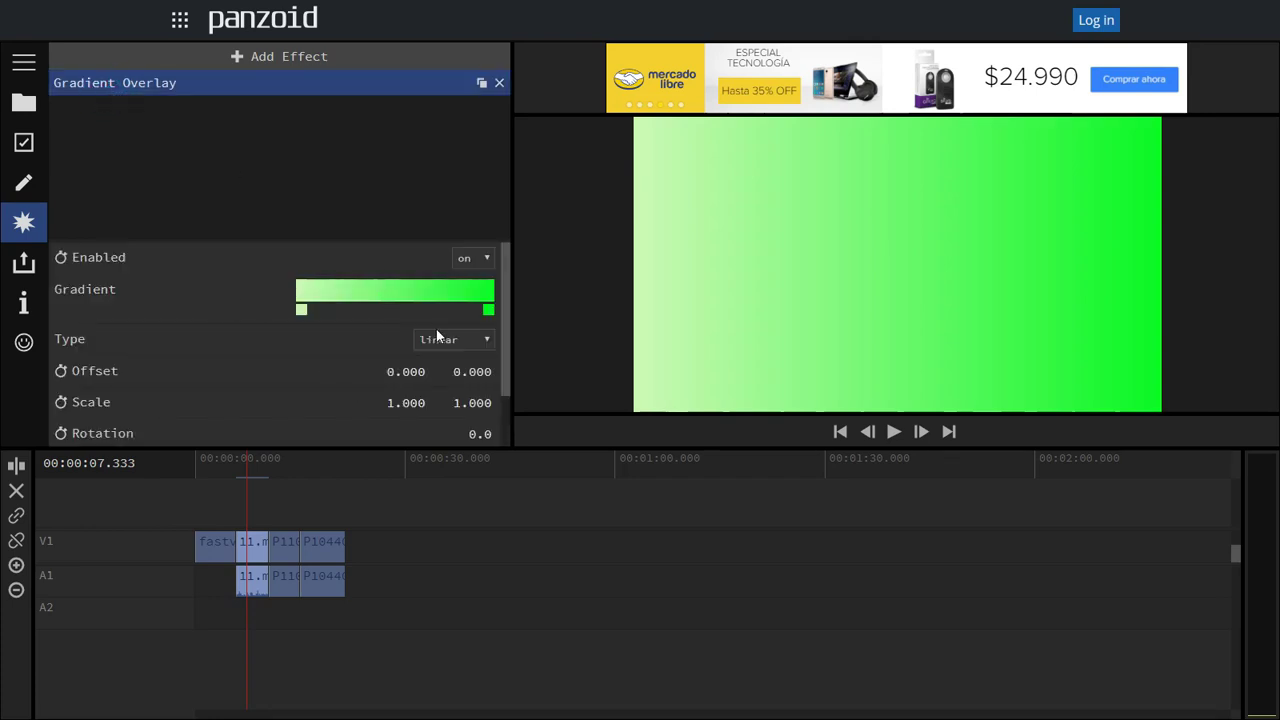
pyautogui.click(488, 309)
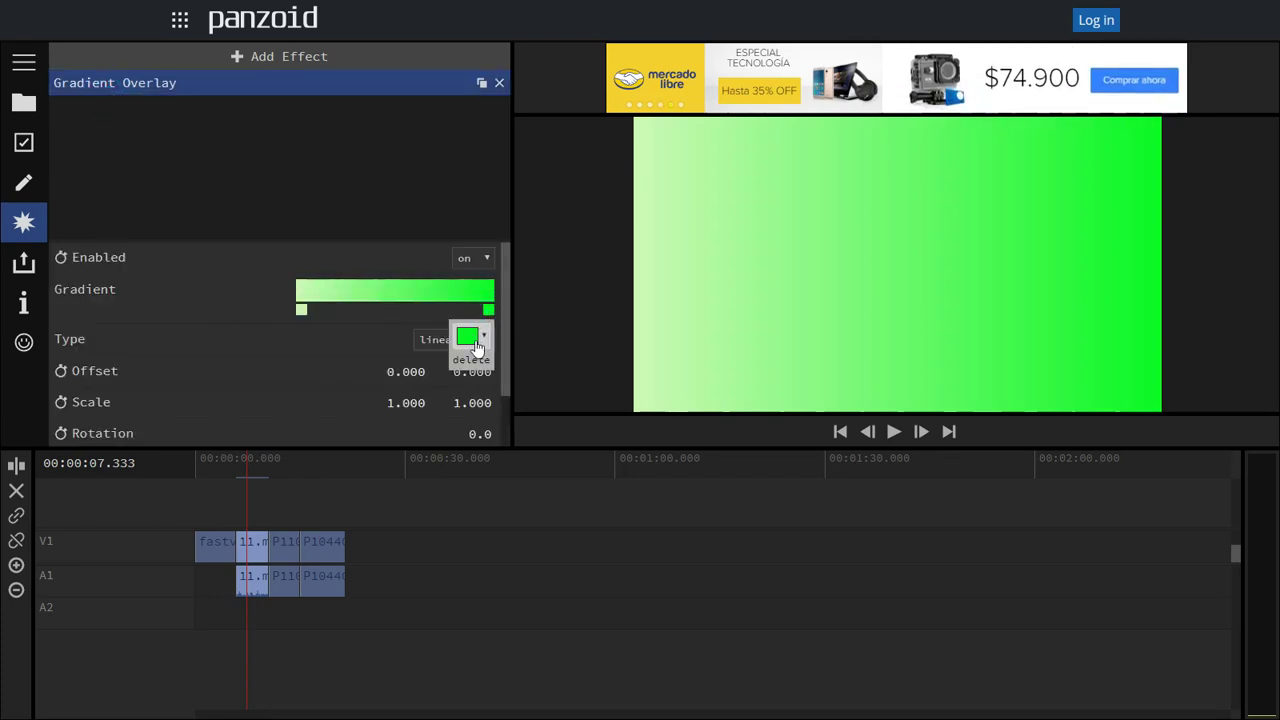
pyautogui.click(470, 340)
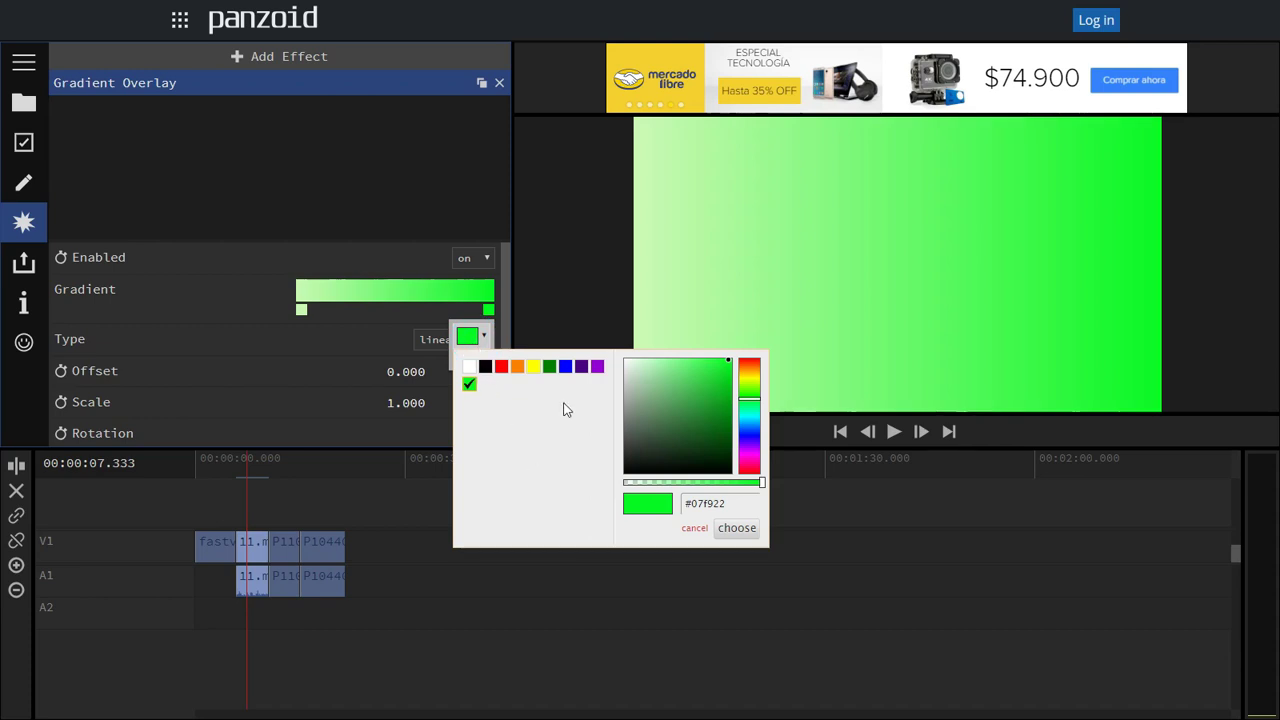
pyautogui.click(749, 418)
pyautogui.click(728, 388)
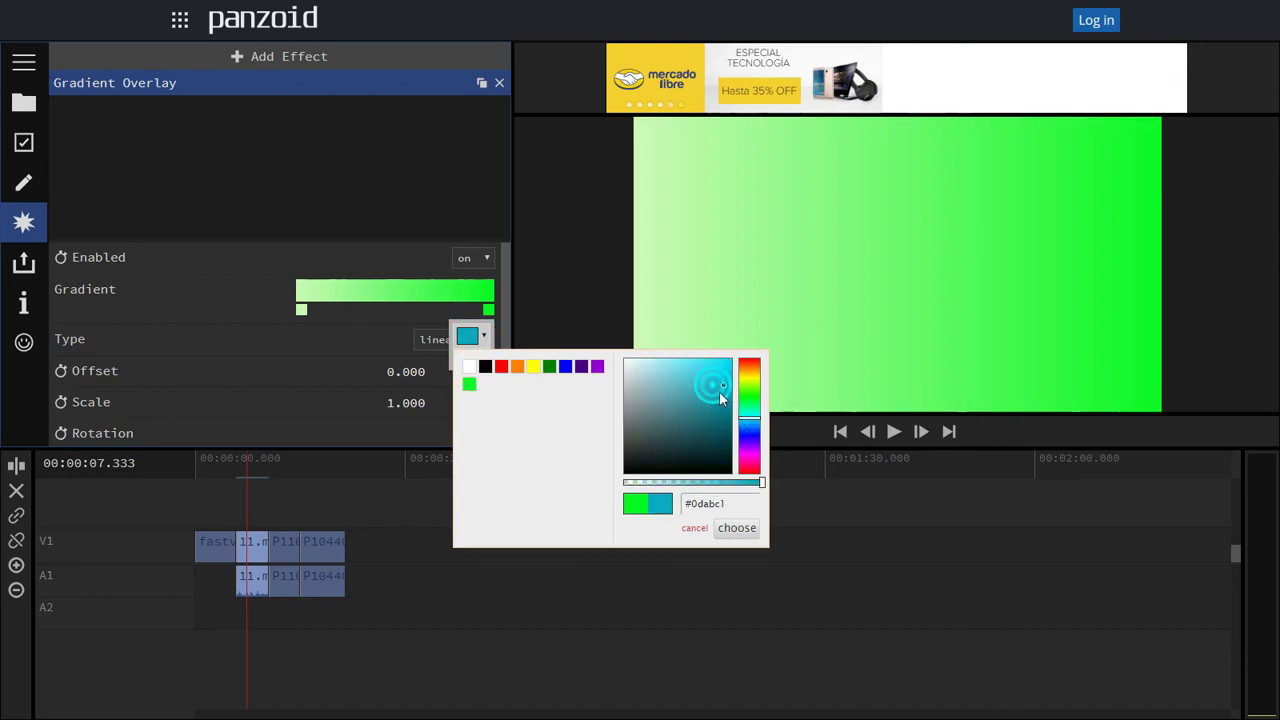
pyautogui.moveTo(751, 438); pyautogui.dragTo(754, 430)
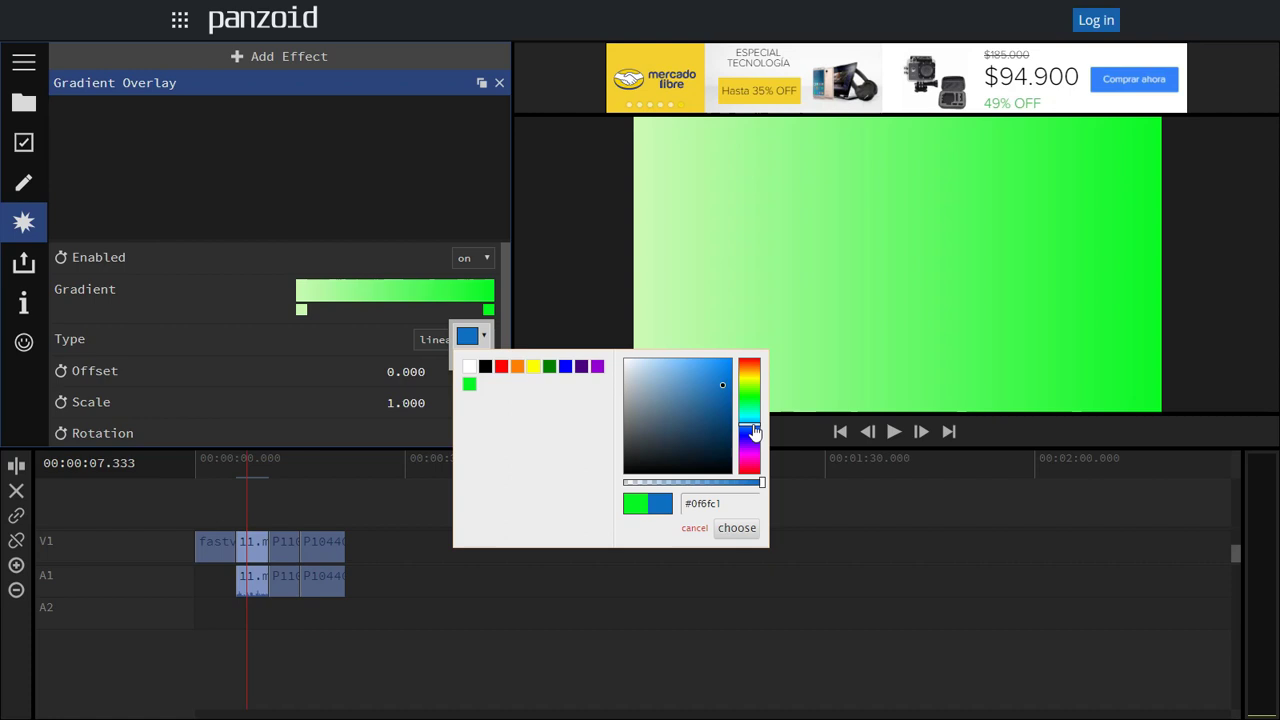
pyautogui.click(718, 368)
pyautogui.click(731, 530)
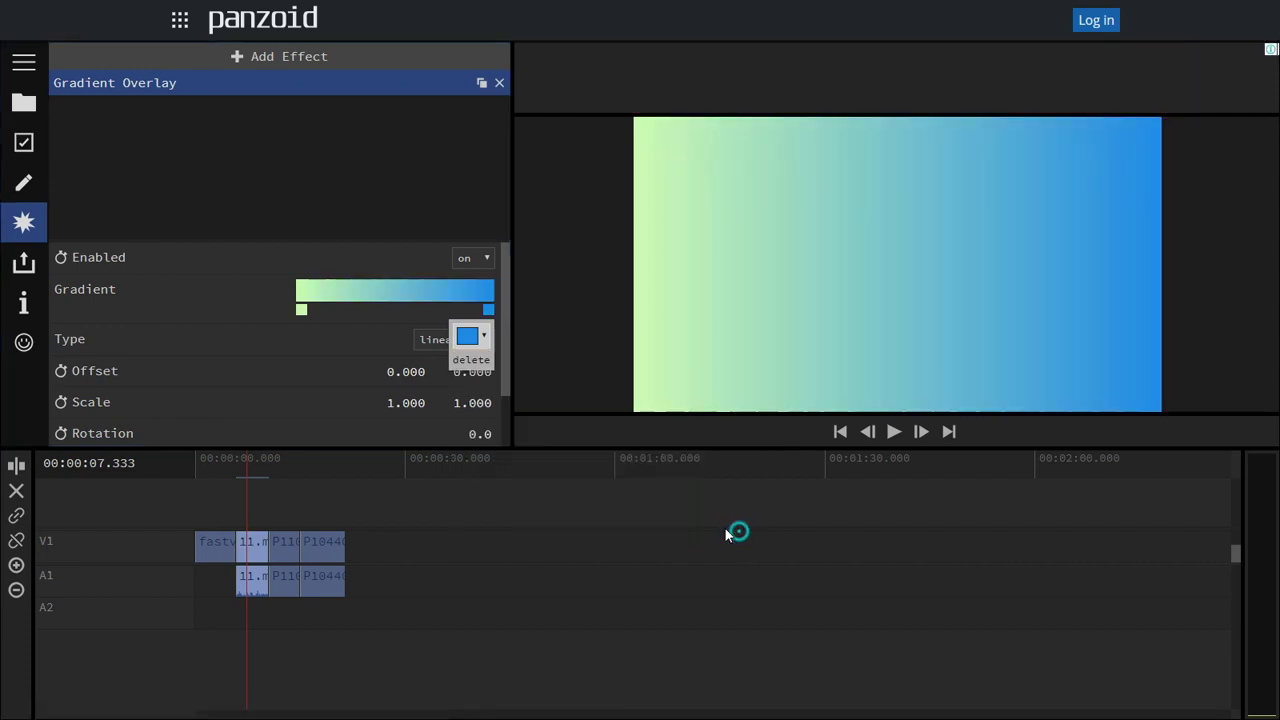
# Step: Set the start colour of the Gradient Overlay to pink, #e42193
pyautogui.click(301, 309)
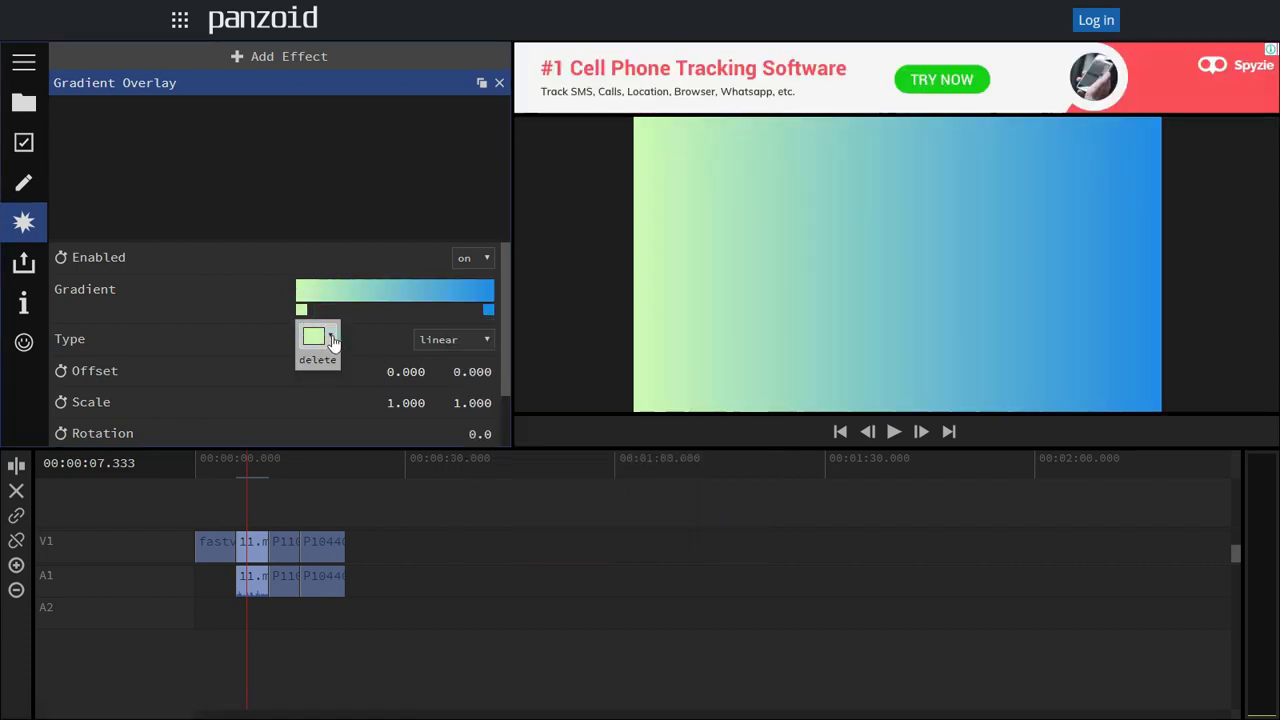
pyautogui.click(333, 340)
pyautogui.moveTo(604, 450); pyautogui.dragTo(597, 466)
pyautogui.click(562, 368)
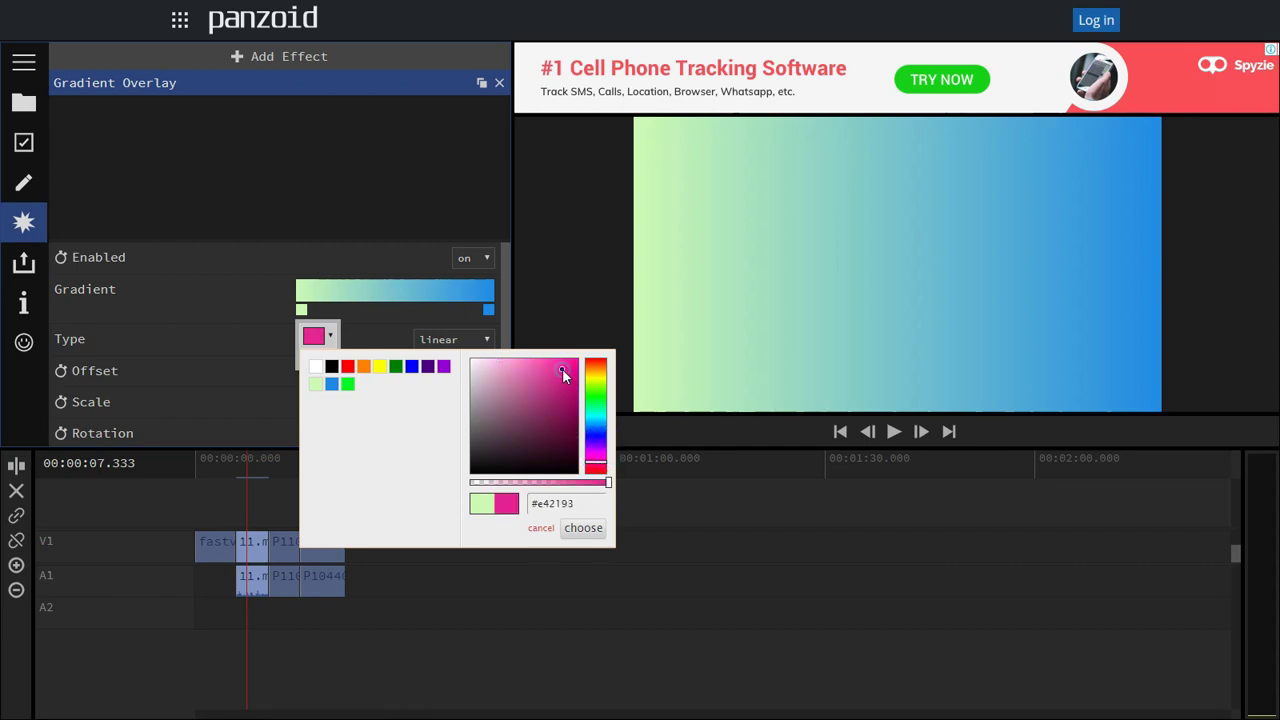
pyautogui.click(590, 528)
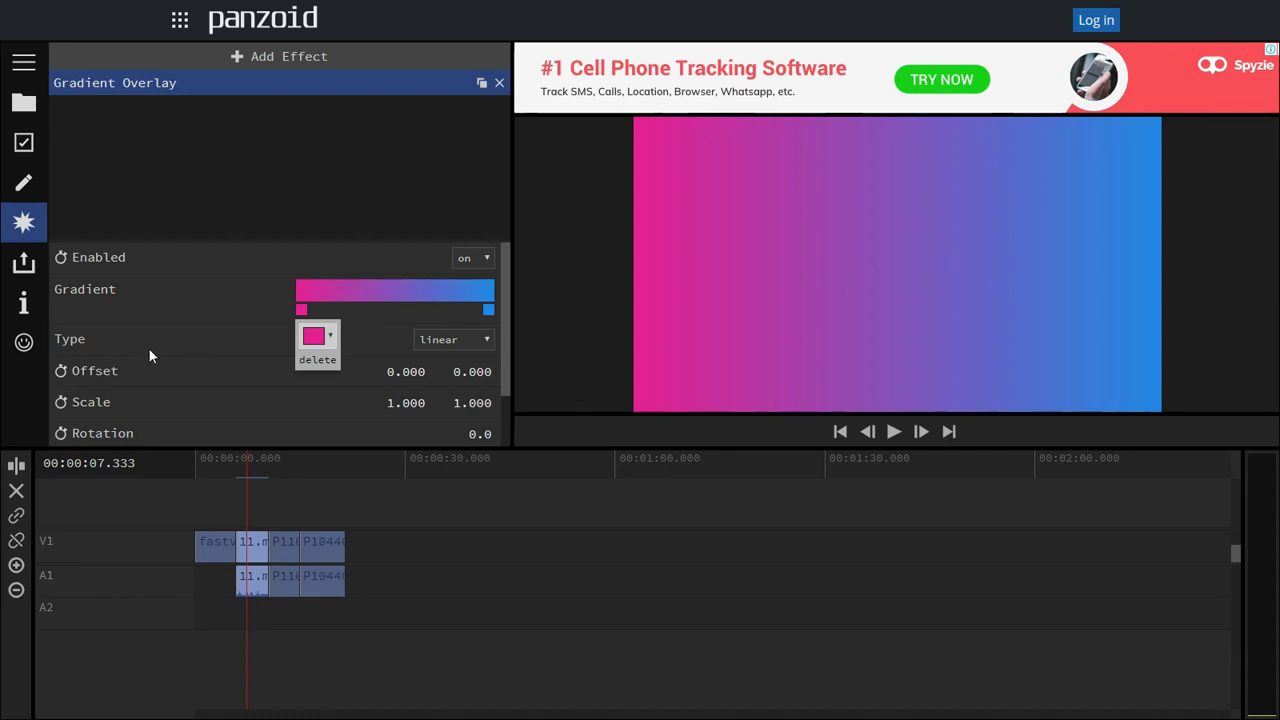
# Step: Set the Gradient Overlay's blending mode to multiply
pyautogui.scroll(-1, 148, 355)
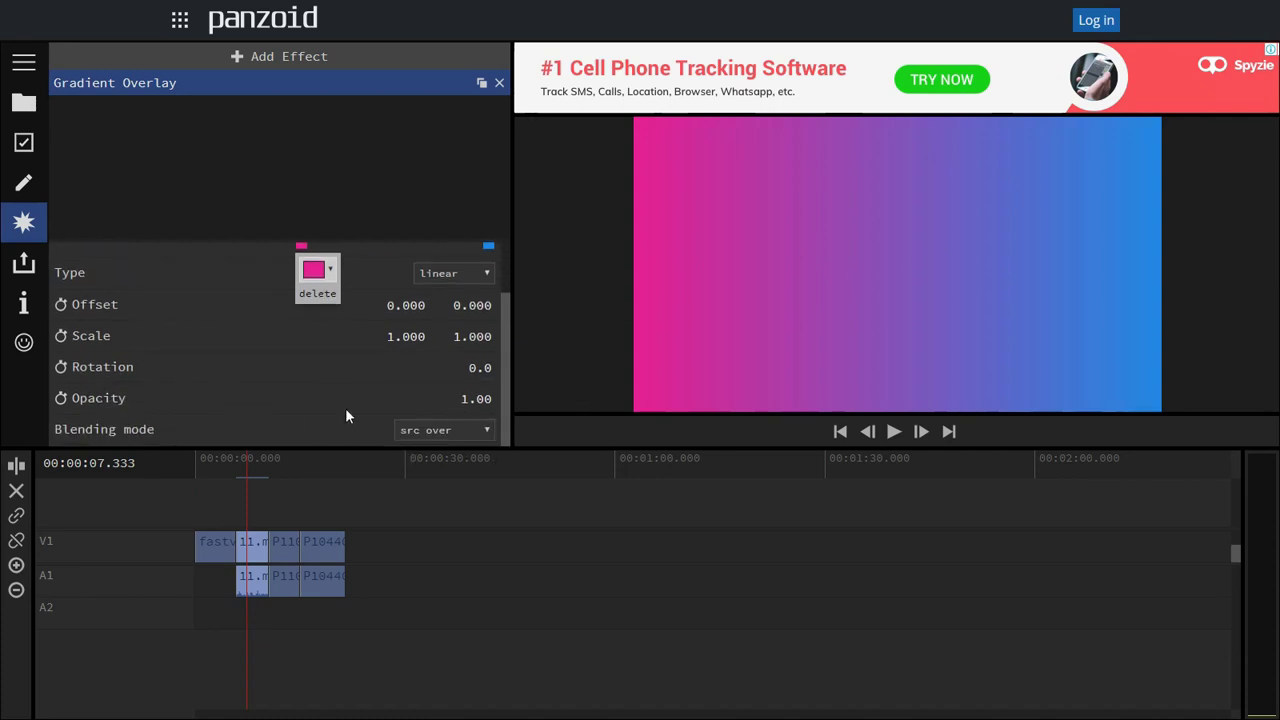
pyautogui.moveTo(459, 393); pyautogui.dragTo(528, 440)
pyautogui.click(458, 432)
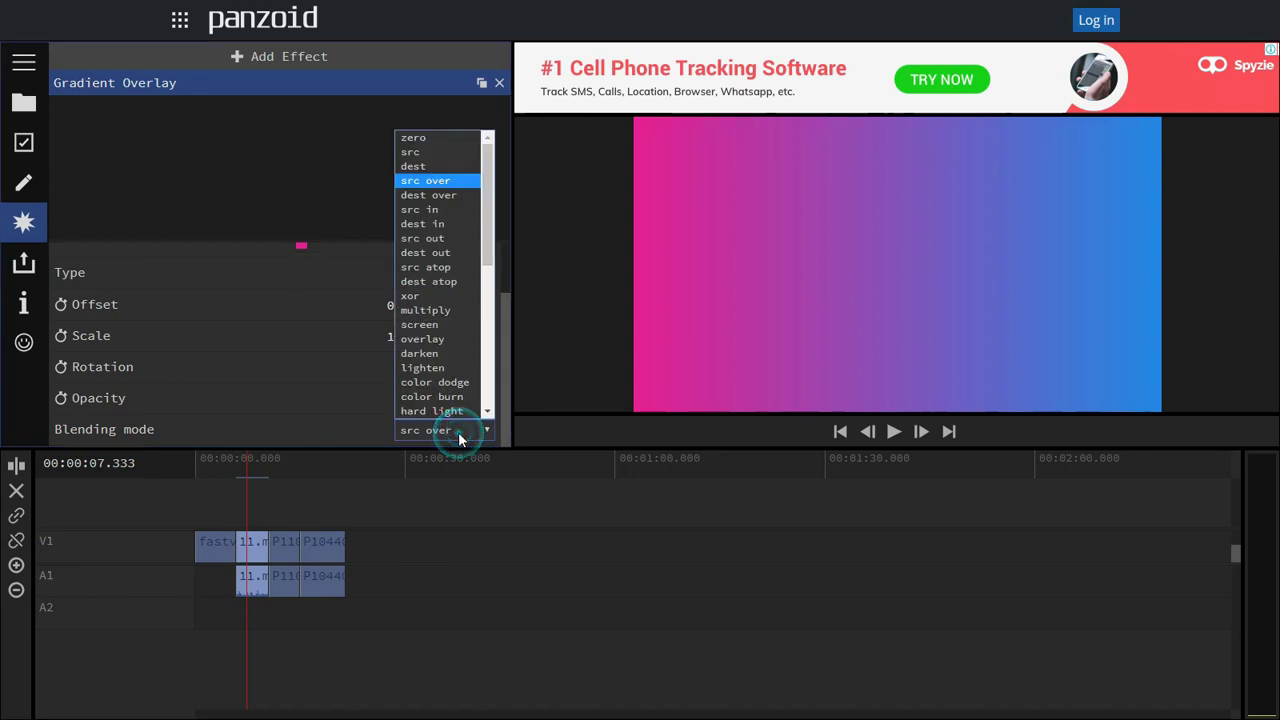
pyautogui.click(437, 312)
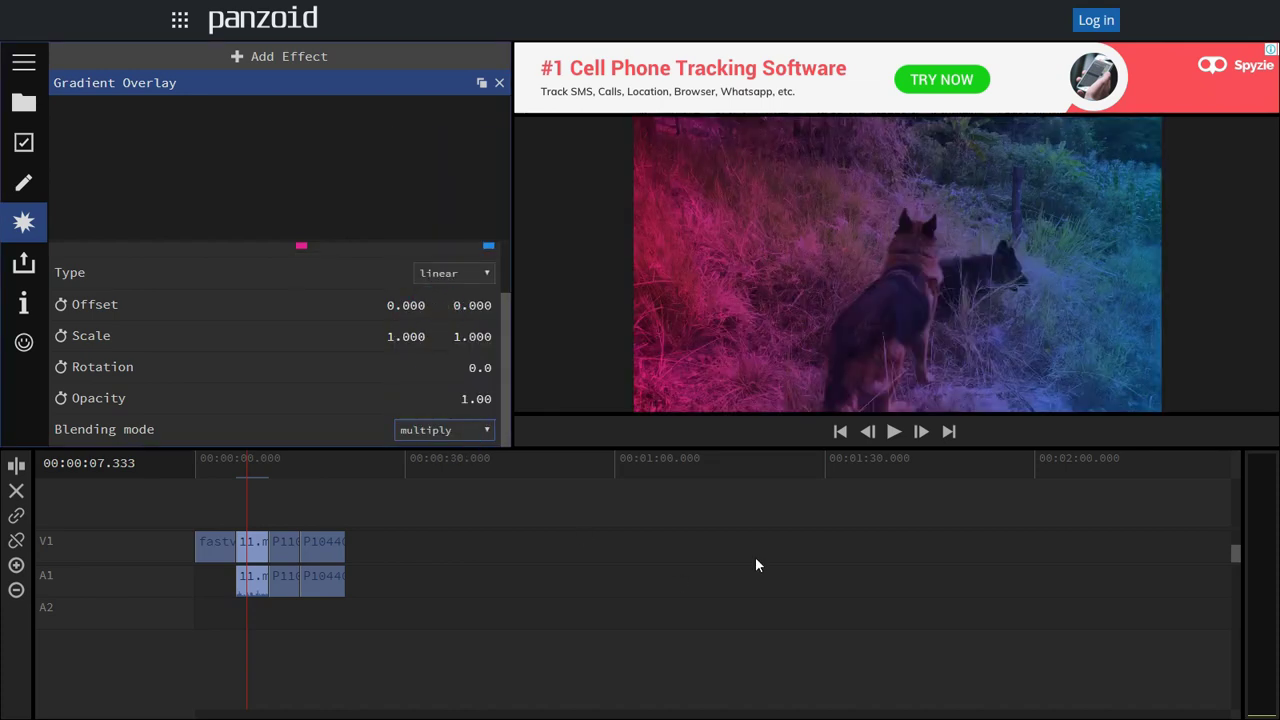
# Step: Play the 11.mp4 clip from 00:00:08.233 to preview the blended gradient
pyautogui.click(252, 462)
pyautogui.press('space')
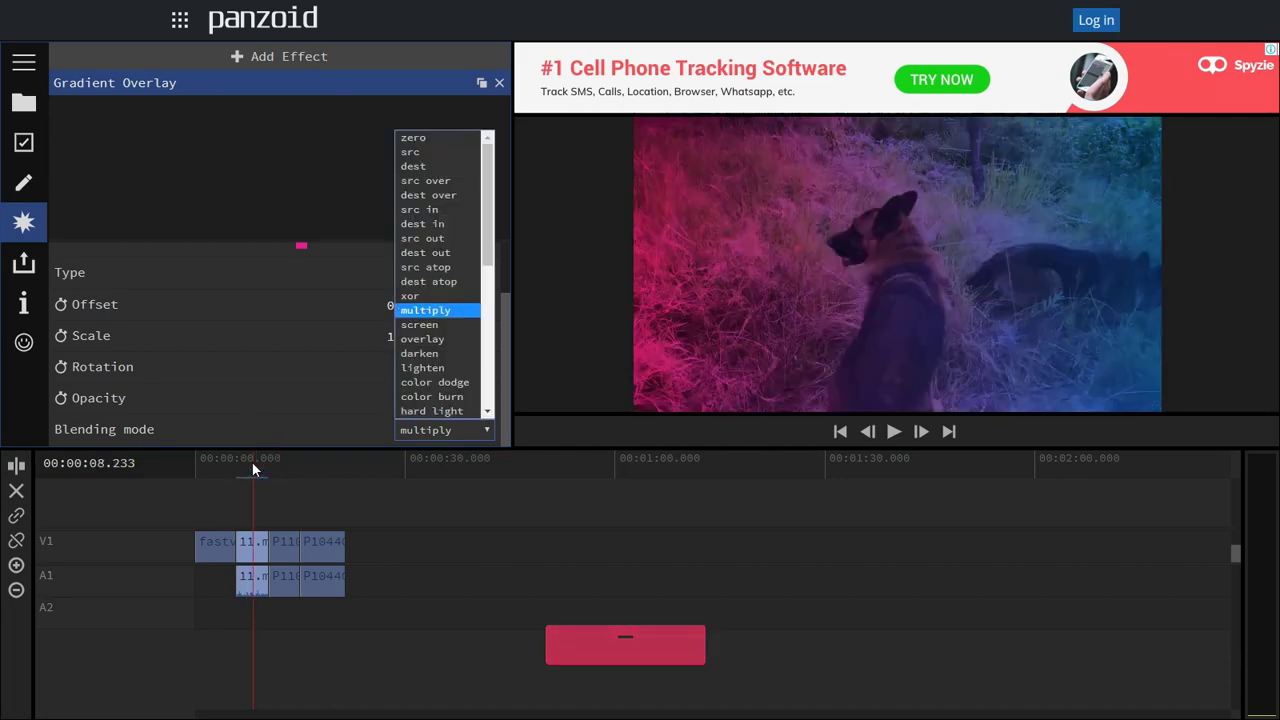
pyautogui.click(265, 490)
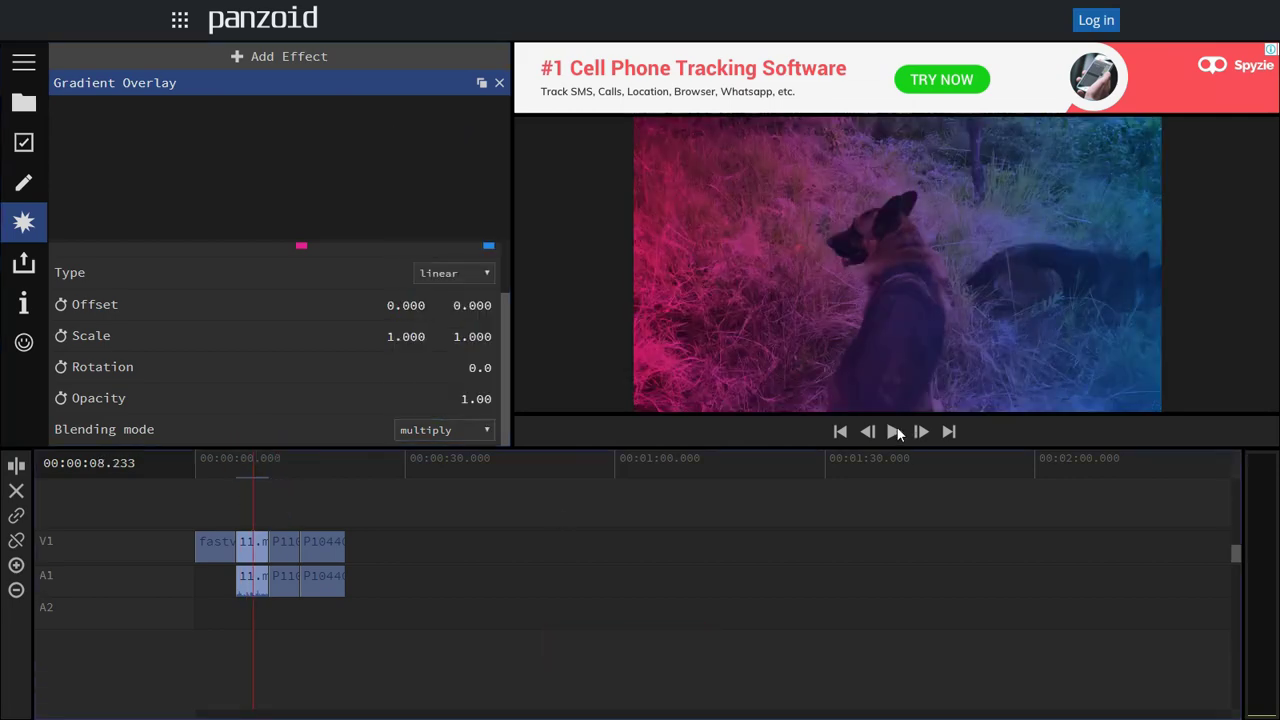
pyautogui.click(894, 431)
pyautogui.click(894, 431)
# Step: Go to 00:00:12.233 and add an RGB Shift effect to the third clip on track V1
pyautogui.moveTo(292, 460); pyautogui.dragTo(279, 457)
pyautogui.click(286, 543)
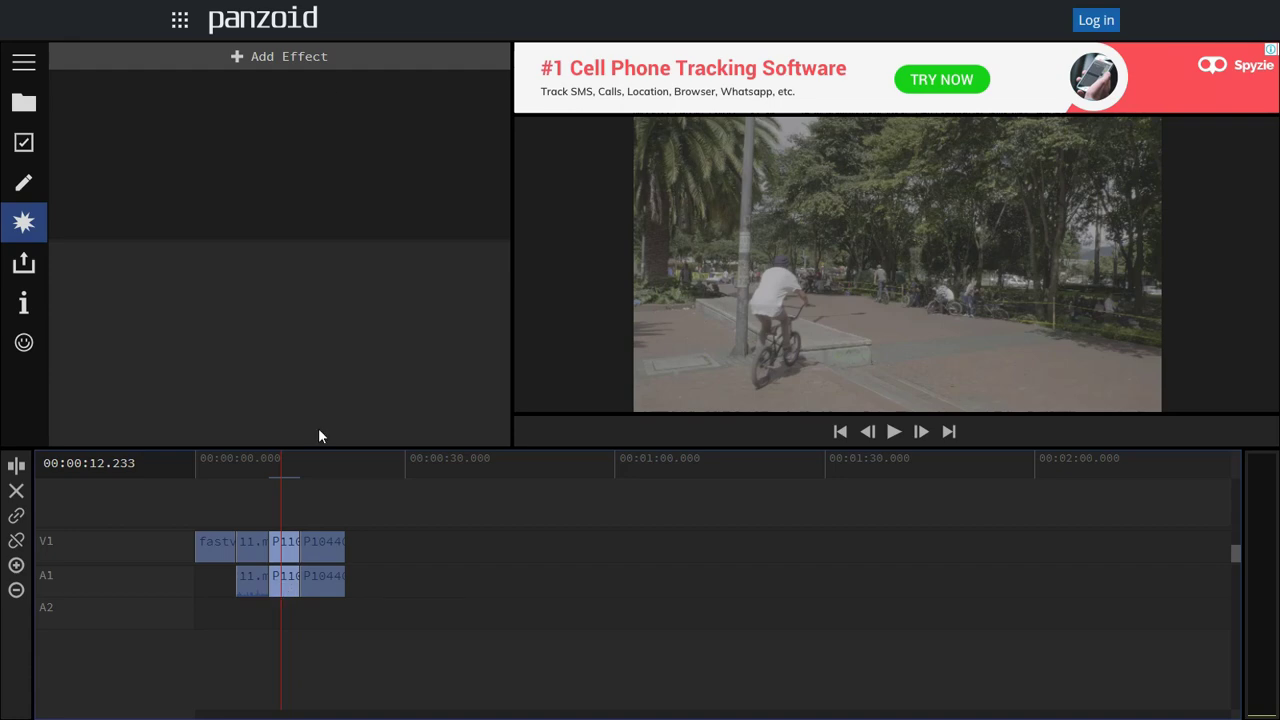
pyautogui.click(298, 60)
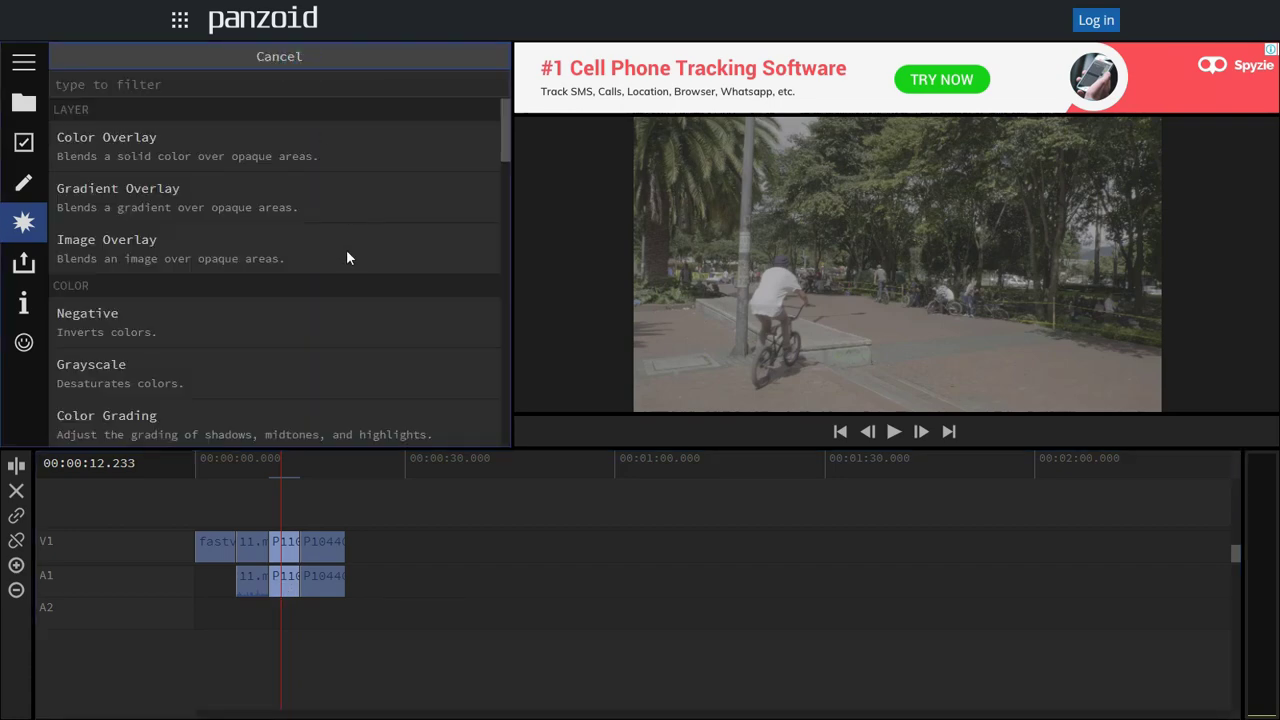
pyautogui.scroll(-3, 346, 258)
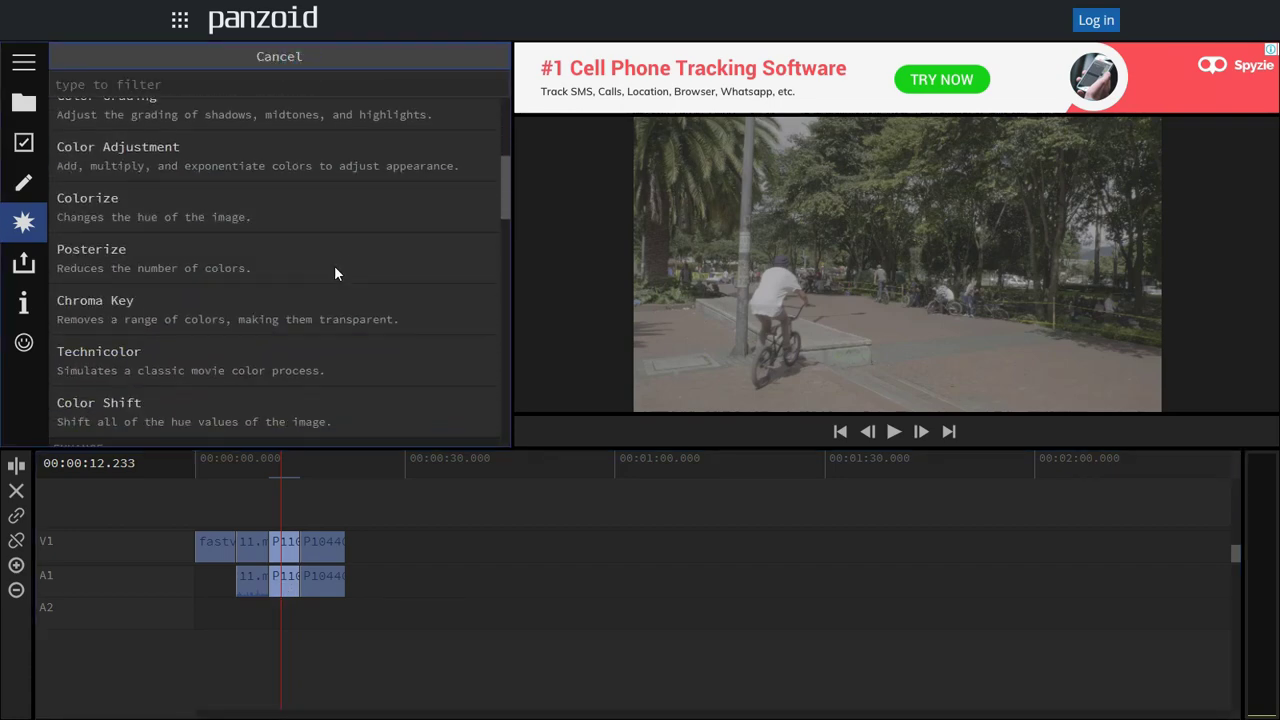
pyautogui.scroll(1, 260, 250)
pyautogui.scroll(-5, 216, 227)
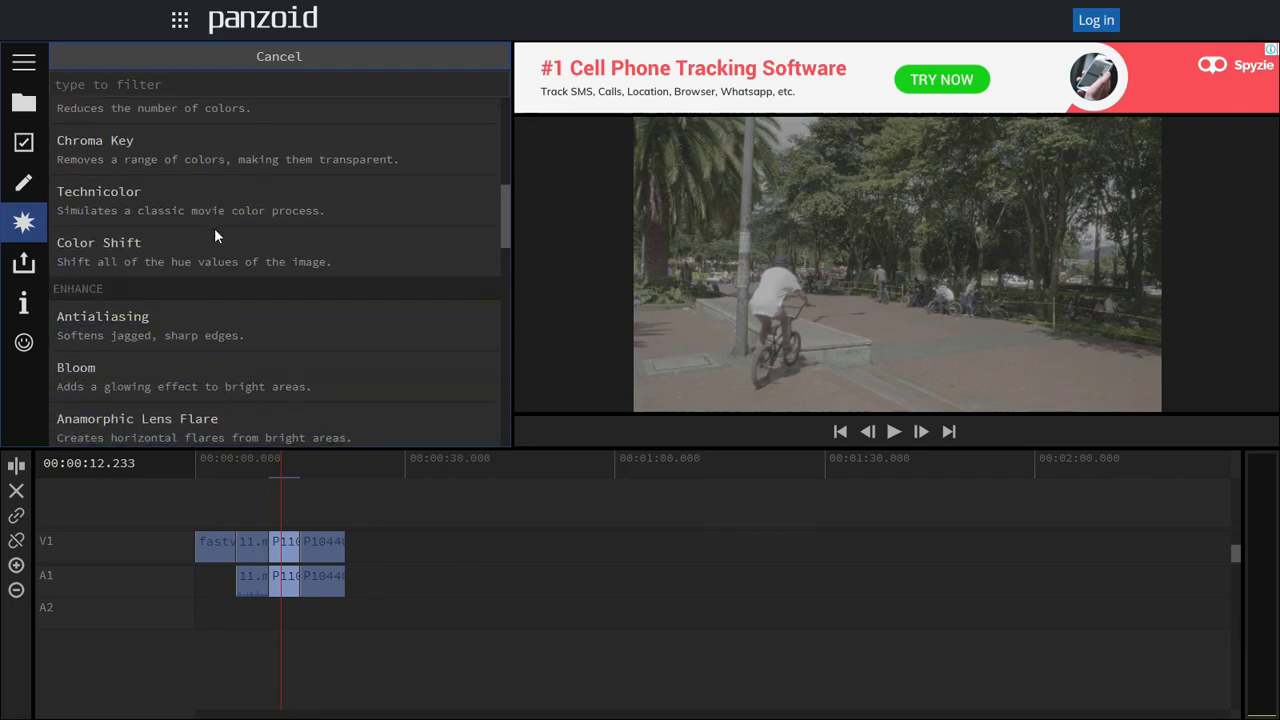
pyautogui.scroll(-3, 215, 228)
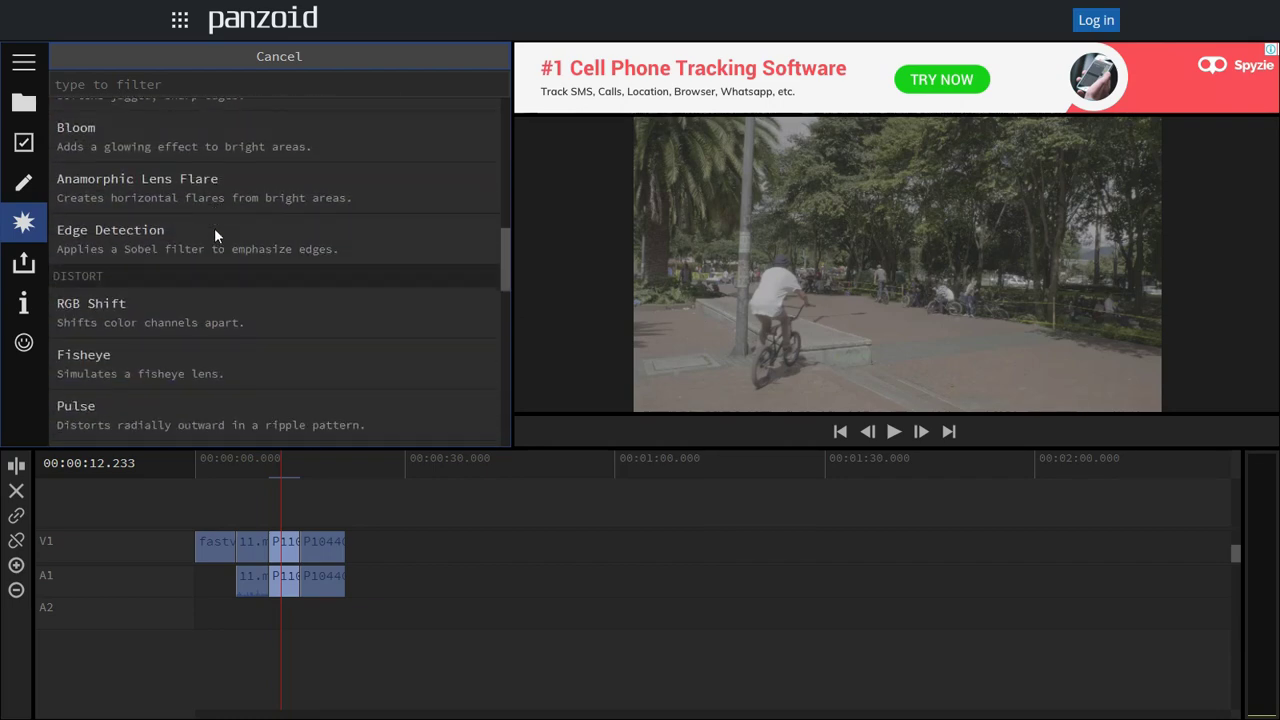
pyautogui.scroll(-2, 213, 226)
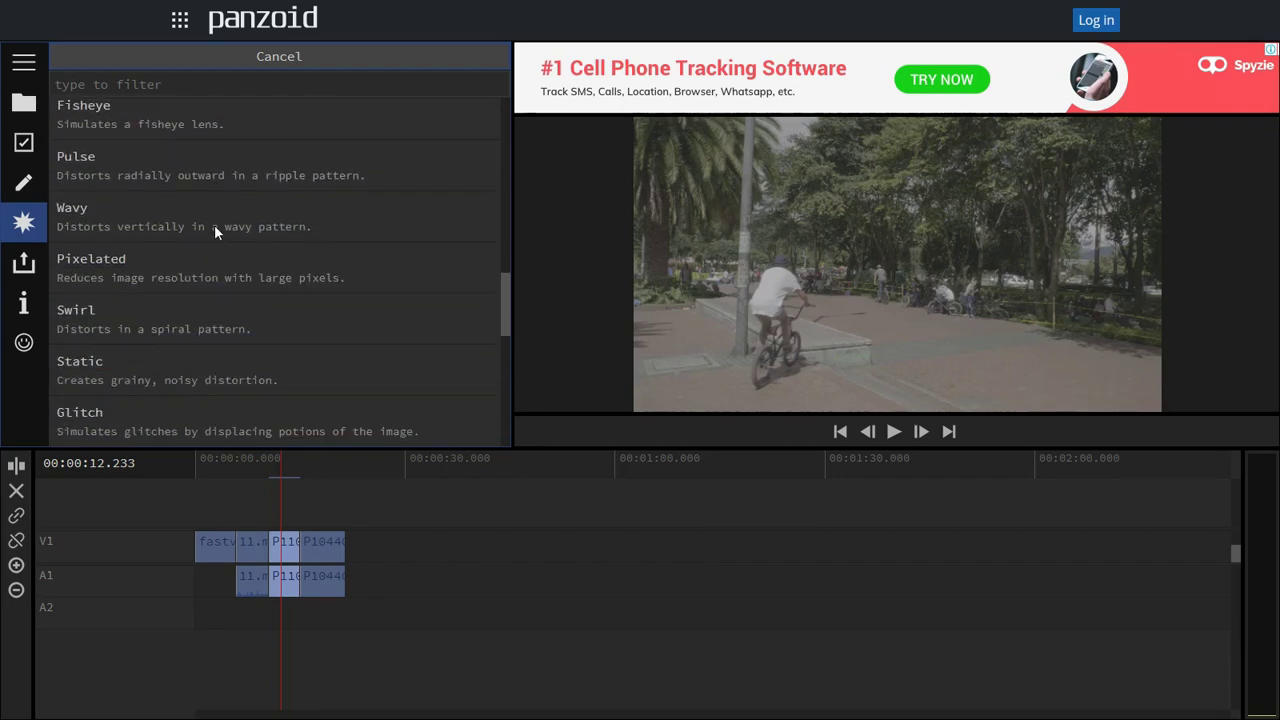
pyautogui.scroll(3, 213, 237)
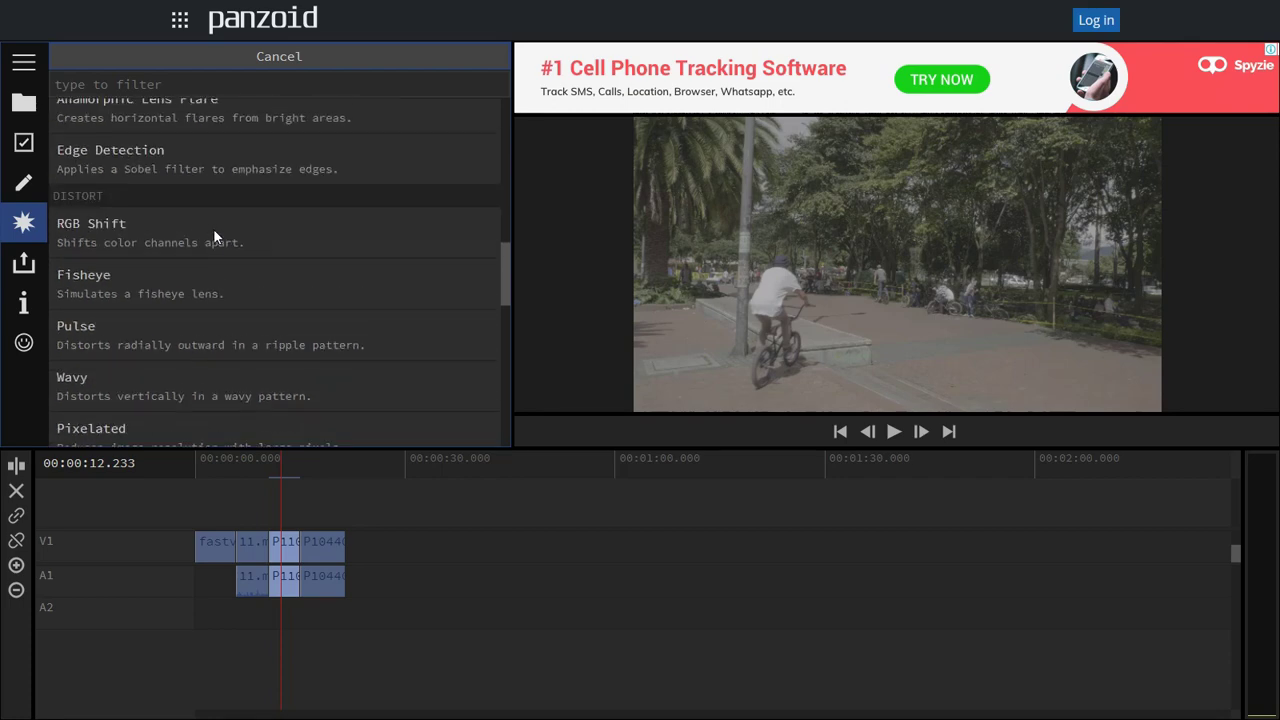
pyautogui.click(96, 232)
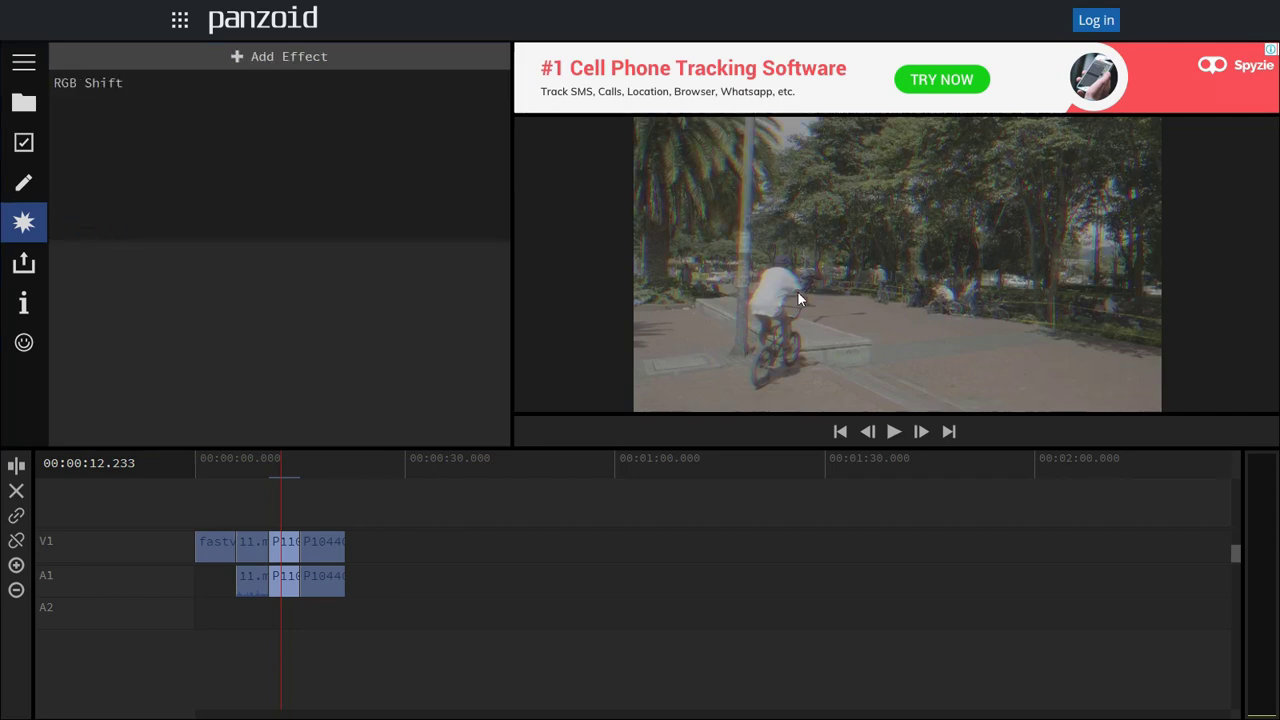
# Step: Set the RGB Shift amount to 0.015 and keyframe it at the start of the third clip, 00:00:10.533
pyautogui.click(286, 549)
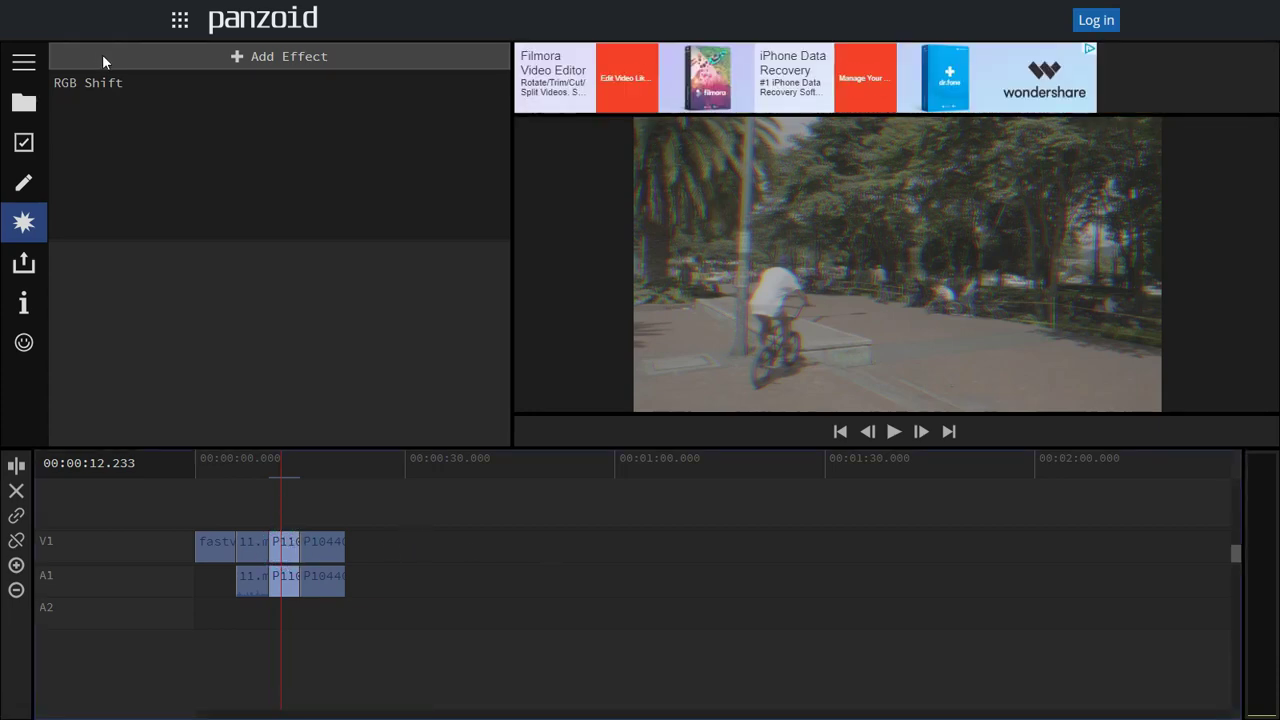
pyautogui.moveTo(104, 86)
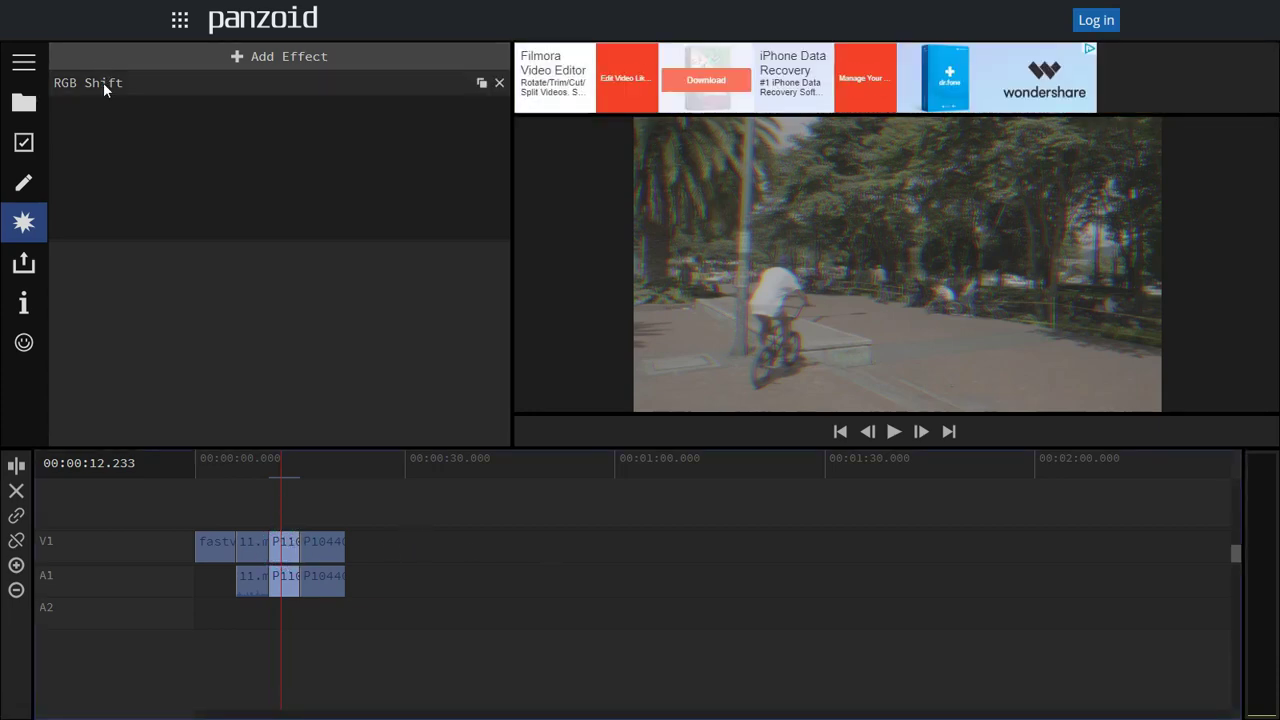
pyautogui.click(103, 82)
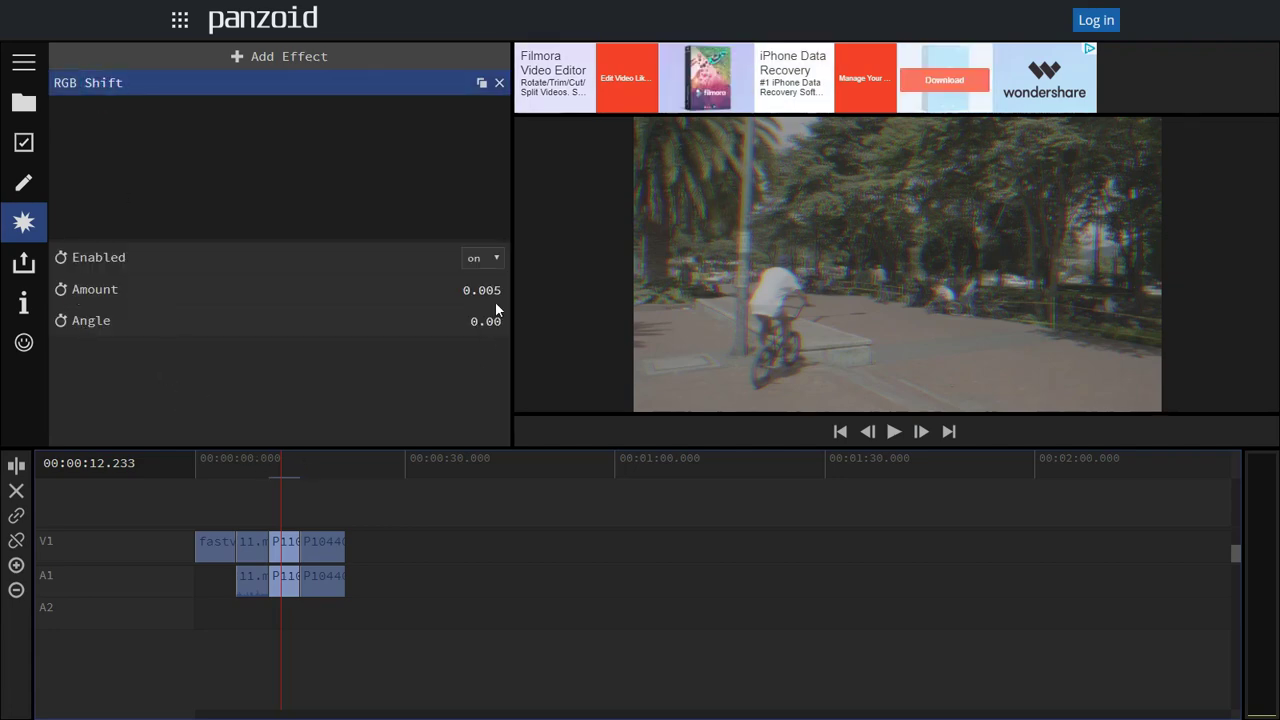
pyautogui.moveTo(485, 290); pyautogui.dragTo(530, 291)
pyautogui.moveTo(276, 460); pyautogui.dragTo(267, 468)
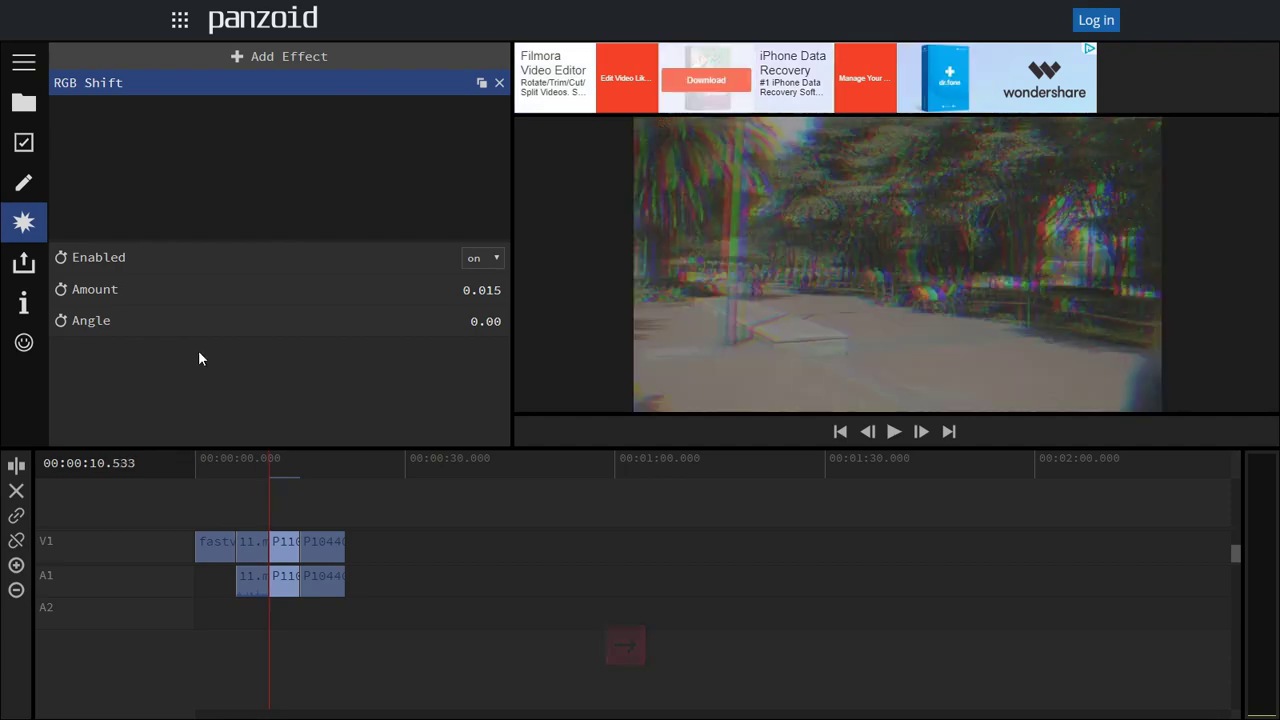
pyautogui.click(61, 289)
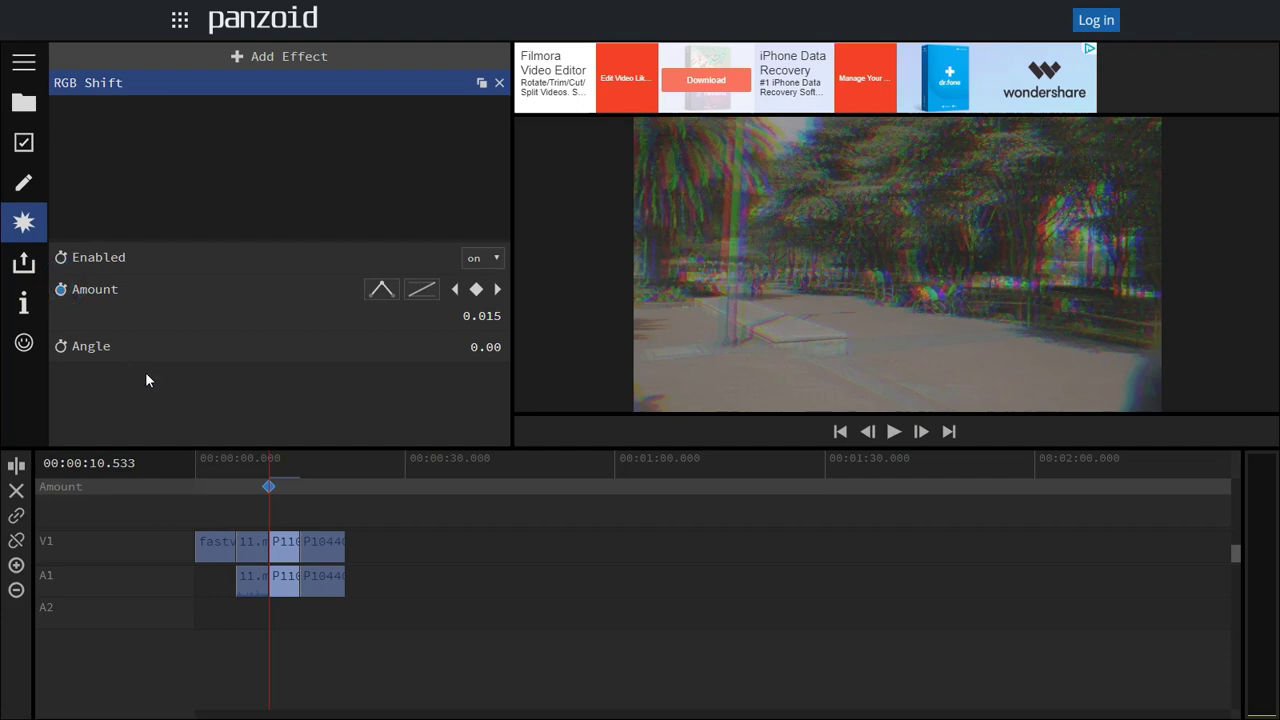
# Step: Play through the third clip and add a second RGB Shift amount keyframe at 00:00:12.800 with a value of 0
pyautogui.press('space')
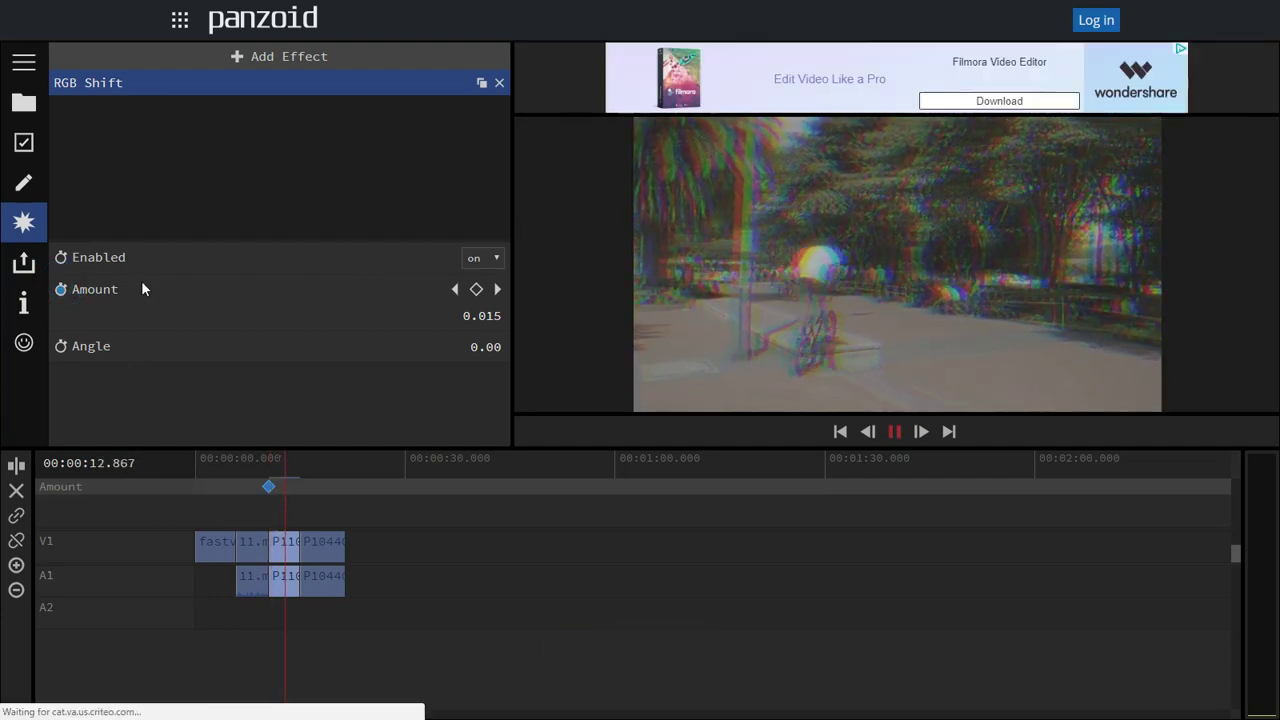
pyautogui.press('space')
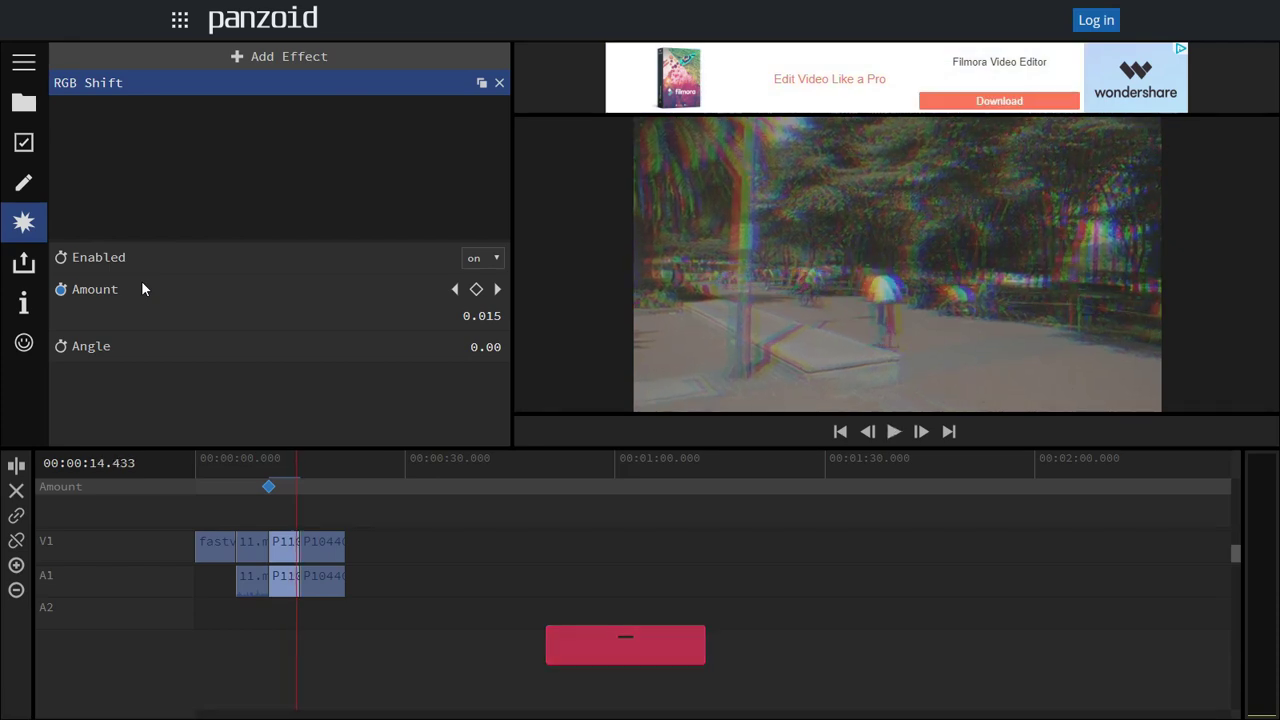
pyautogui.press('Left')
pyautogui.press('Left')
pyautogui.press('Left')
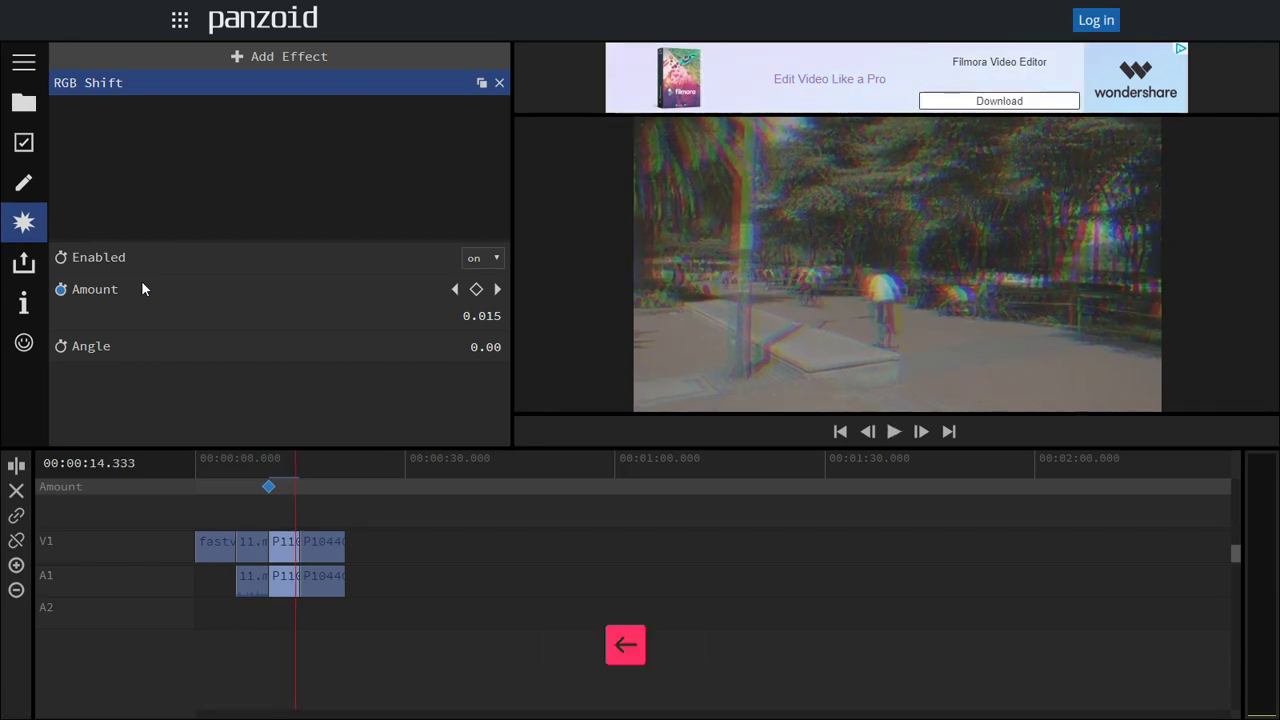
pyautogui.click(286, 470)
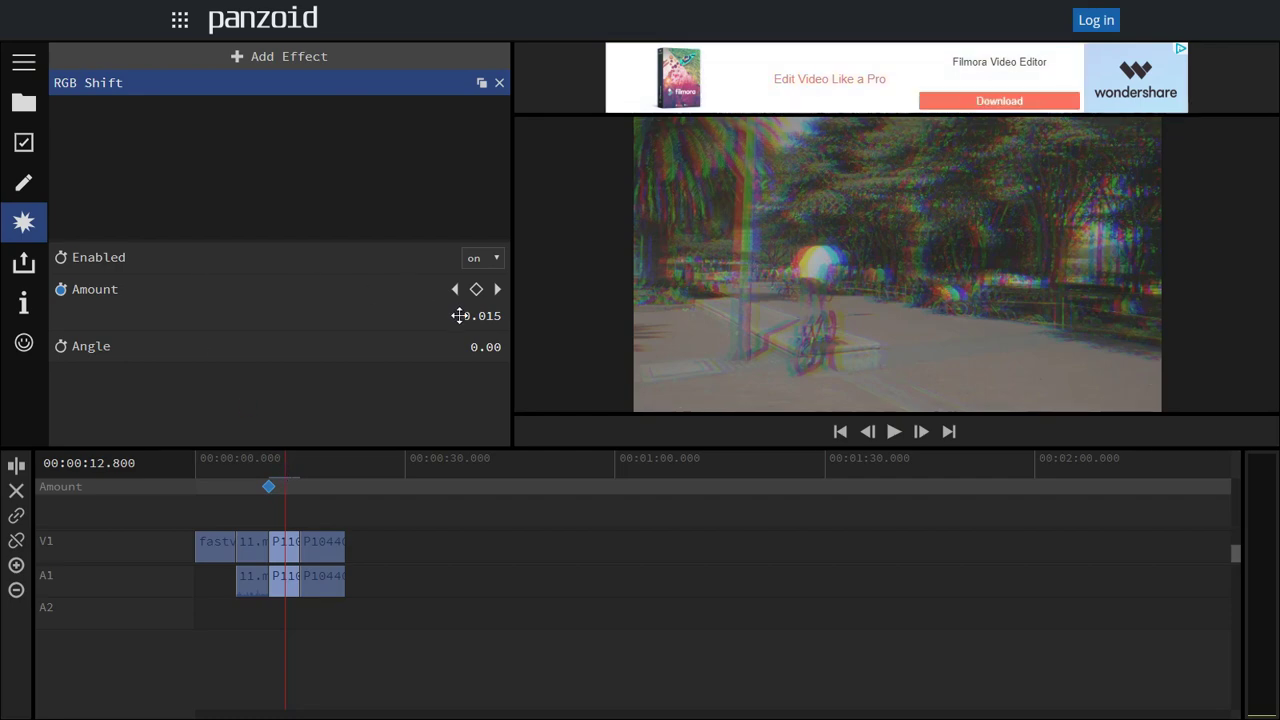
pyautogui.moveTo(479, 298); pyautogui.dragTo(483, 308)
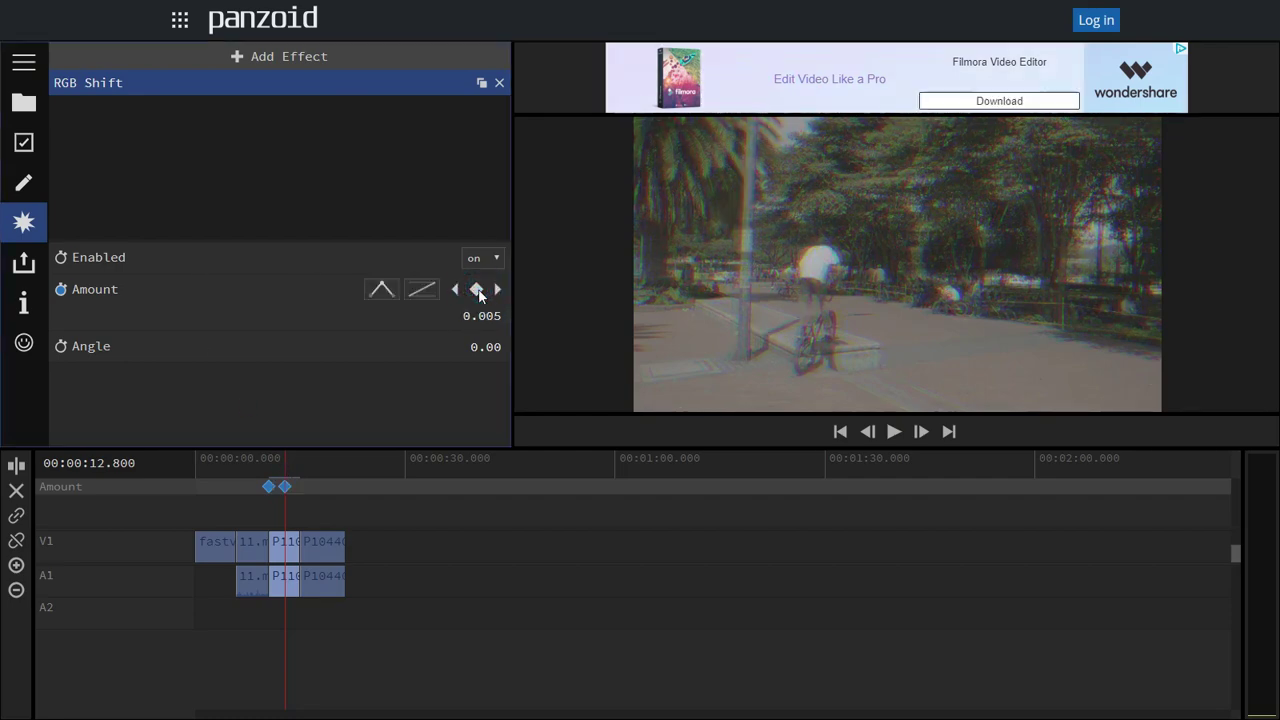
pyautogui.click(486, 316)
pyautogui.write('0')
# Step: Play the third clip from its start to check the animated RGB Shift fade
pyautogui.click(288, 458)
pyautogui.click(332, 497)
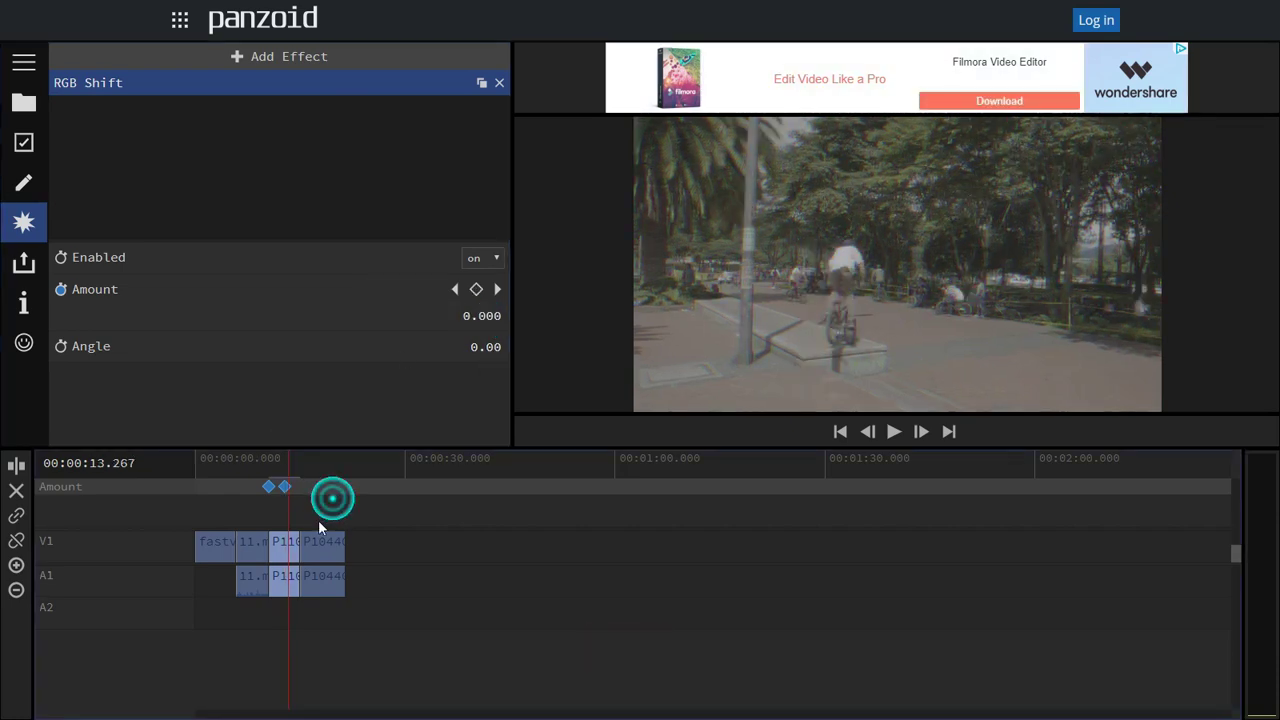
pyautogui.click(269, 459)
pyautogui.press('space')
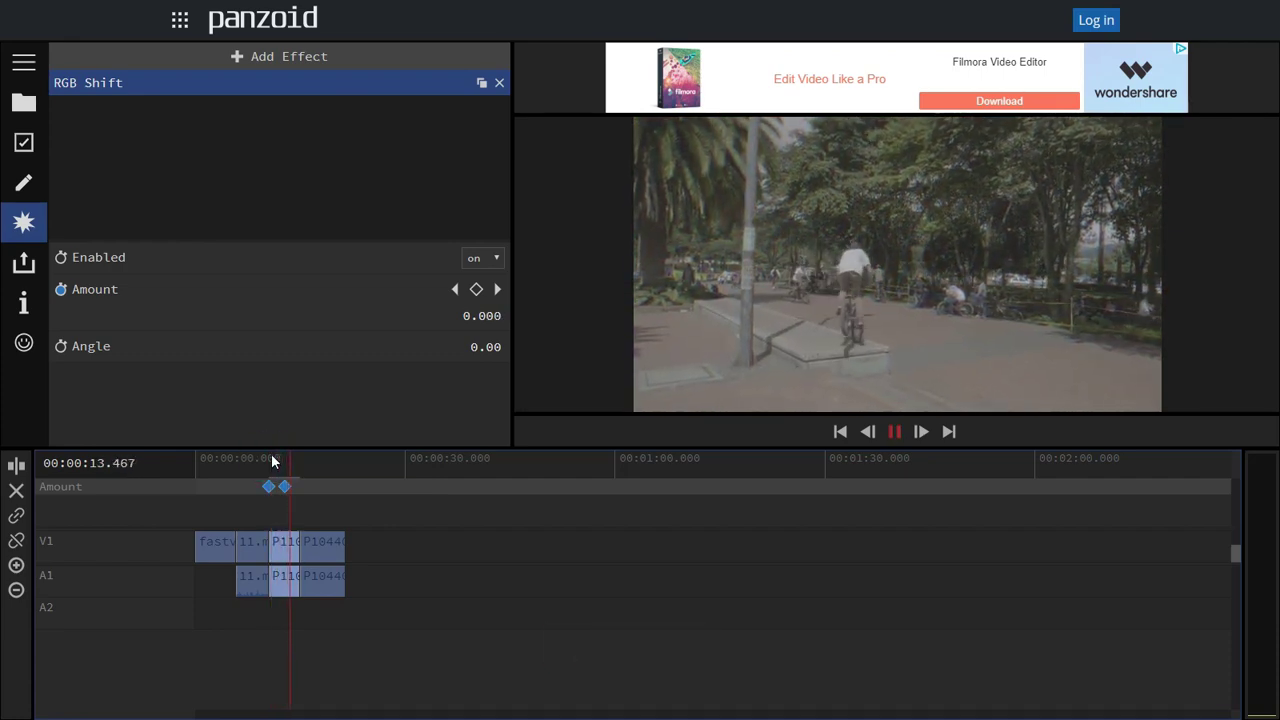
pyautogui.press('space')
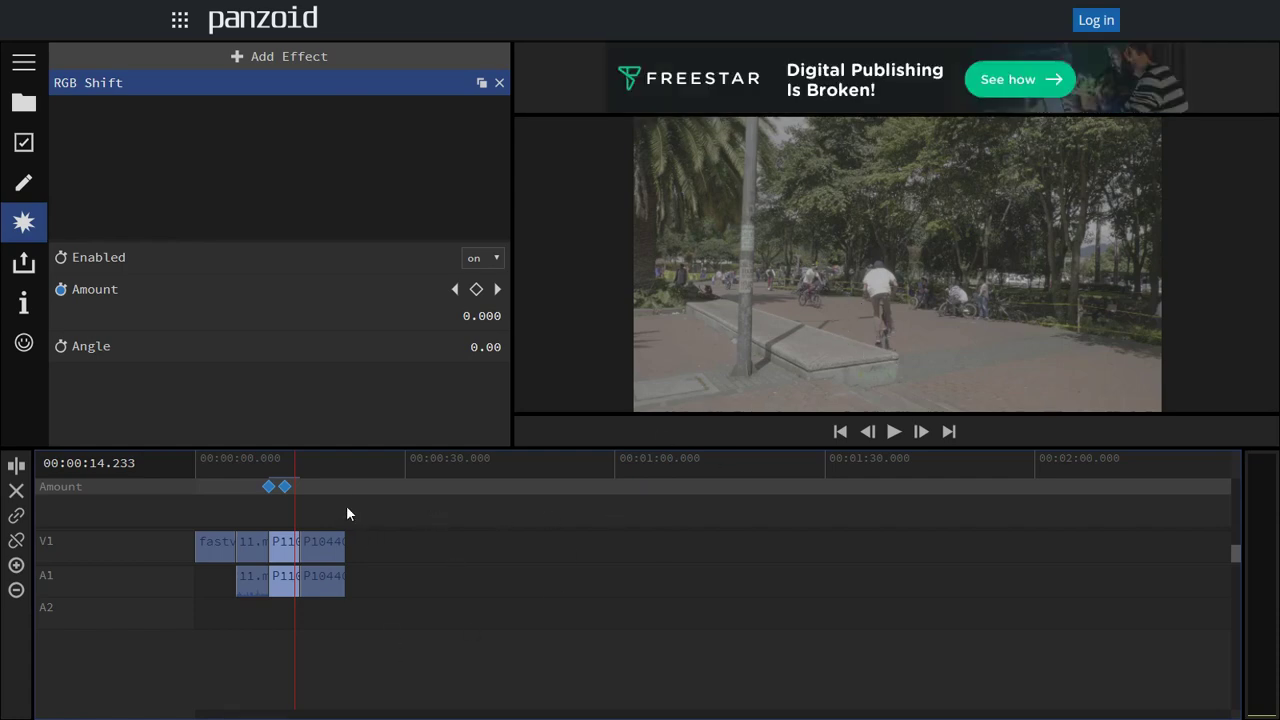
# Step: Scrub through the fourth clip's footage on the timeline
pyautogui.click(318, 474)
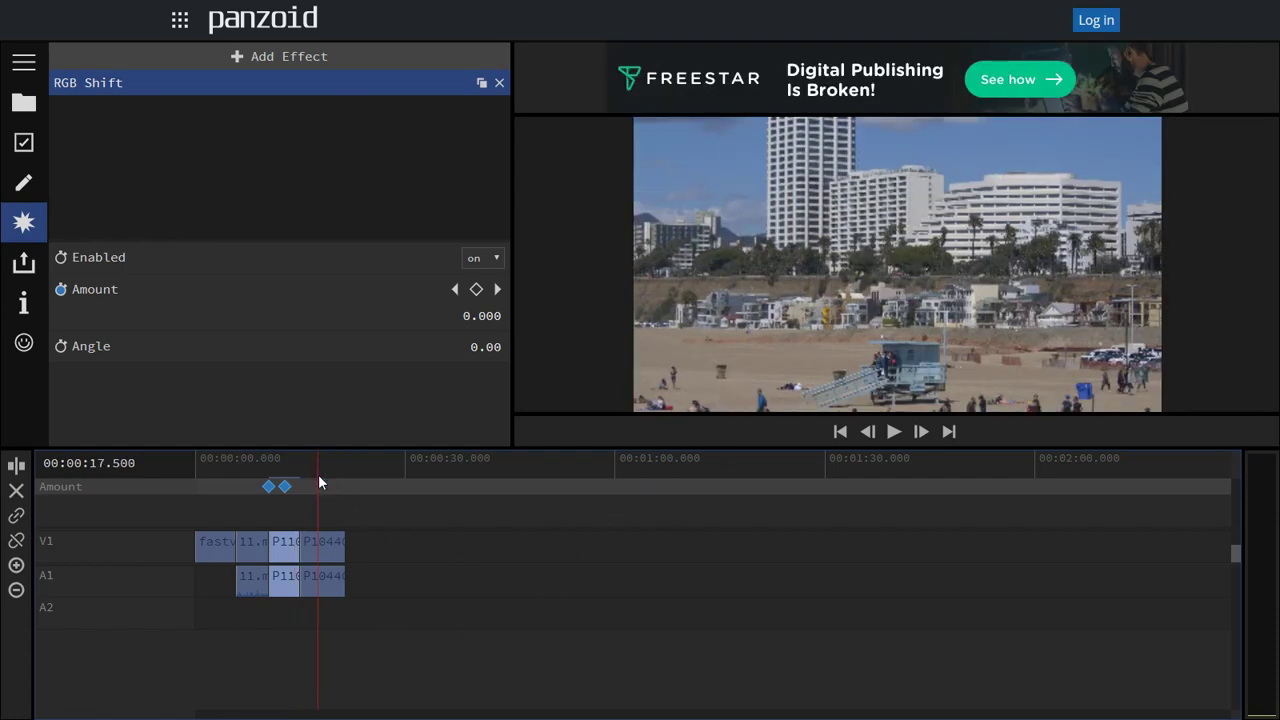
pyautogui.click(328, 478)
pyautogui.click(343, 474)
pyautogui.click(313, 472)
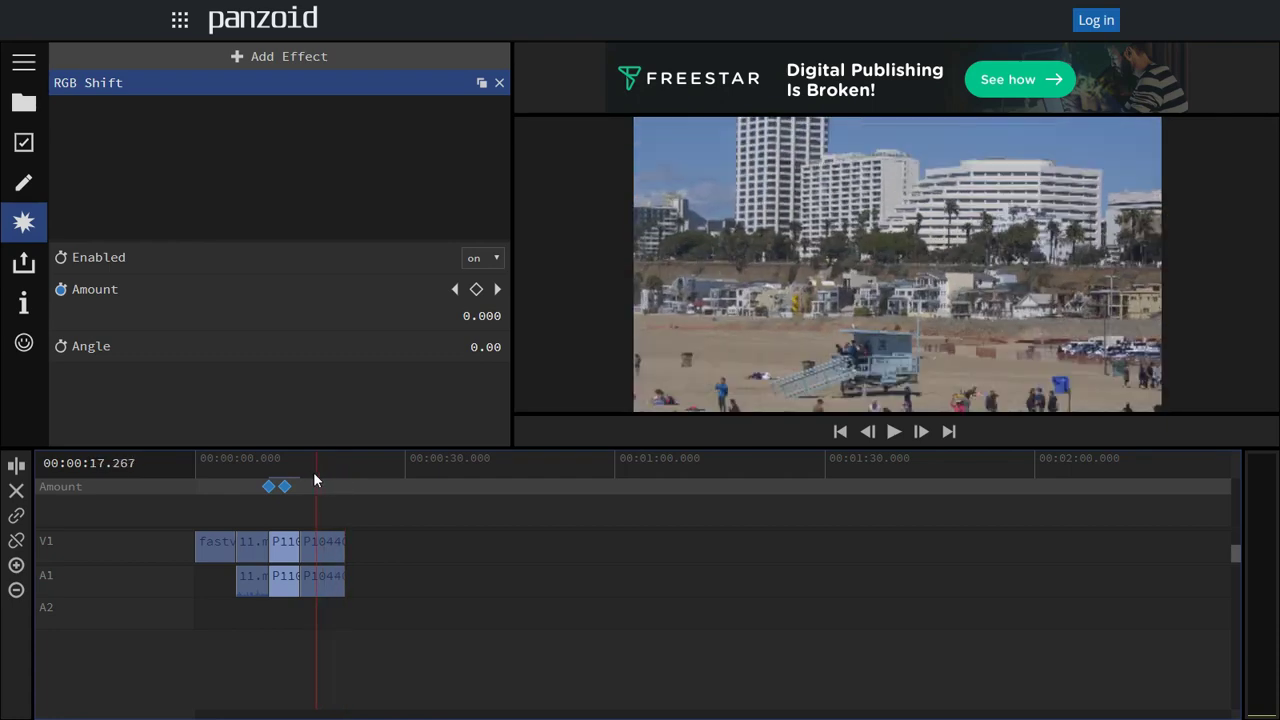
# Step: Select the fourth clip on track V1 and look through the list of effects that can be added to it
pyautogui.click(339, 560)
pyautogui.click(292, 68)
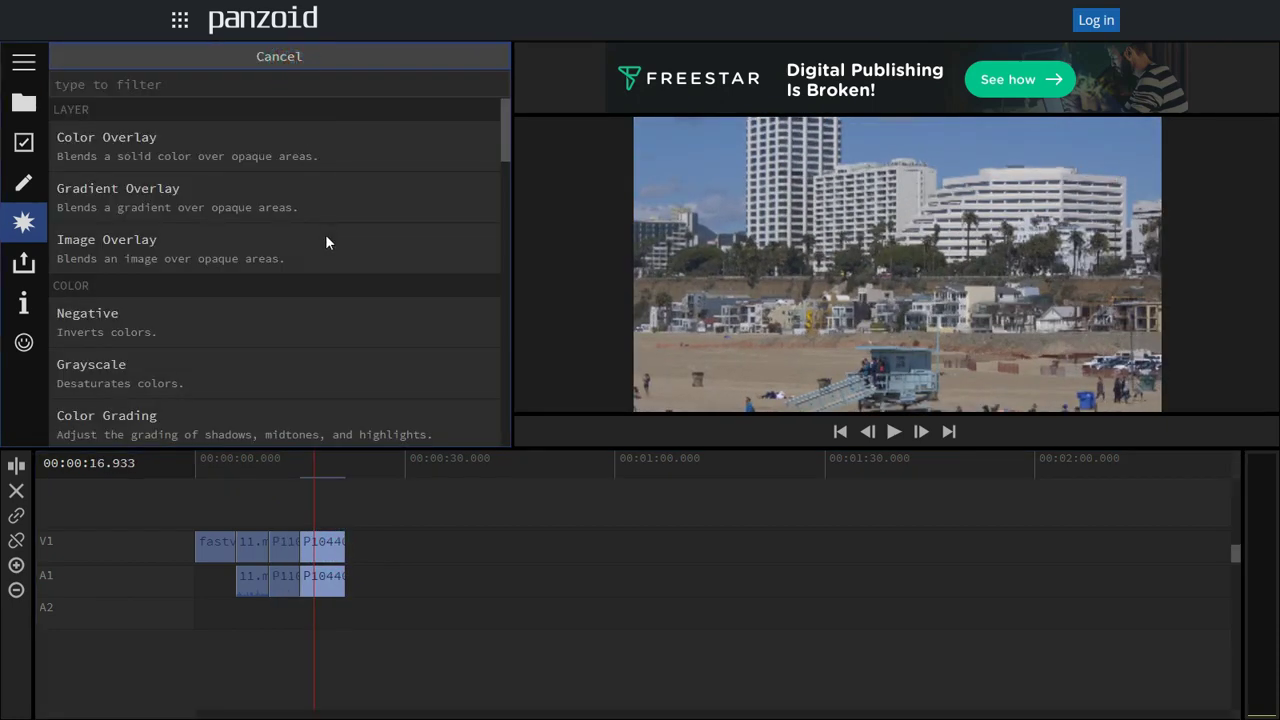
pyautogui.scroll(-4, 326, 240)
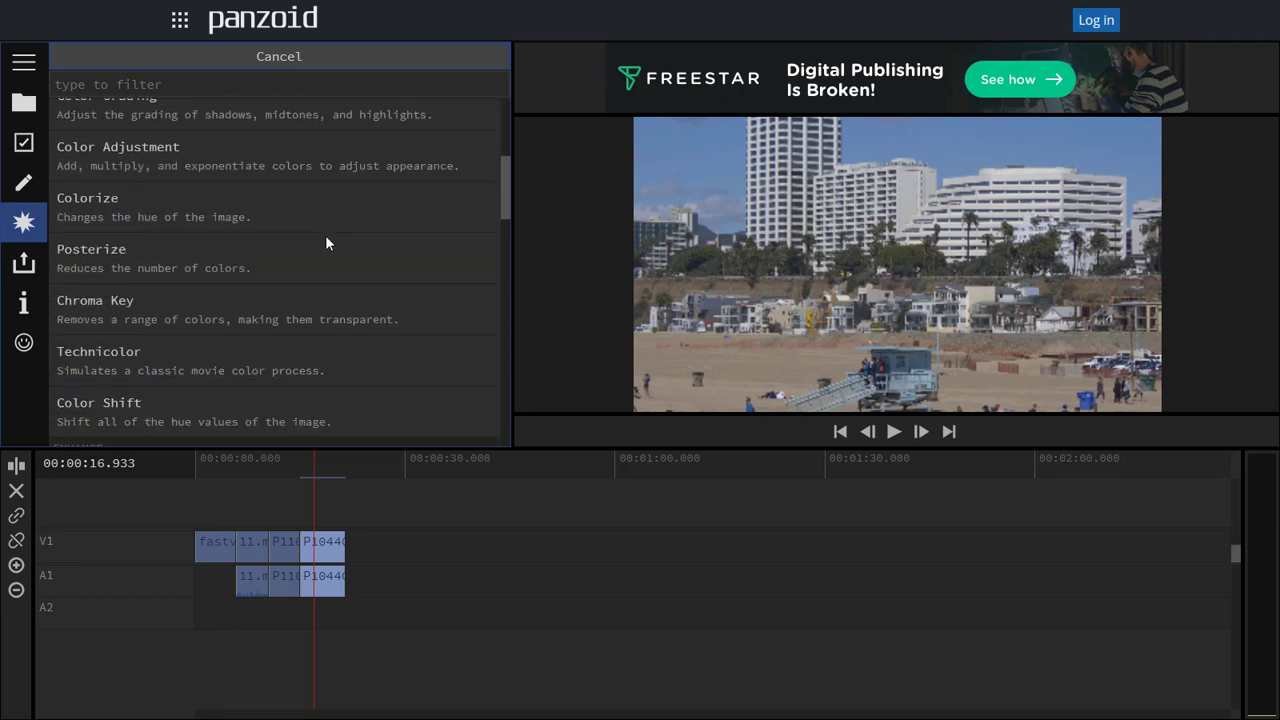
pyautogui.scroll(-3, 325, 243)
pyautogui.scroll(5, 322, 240)
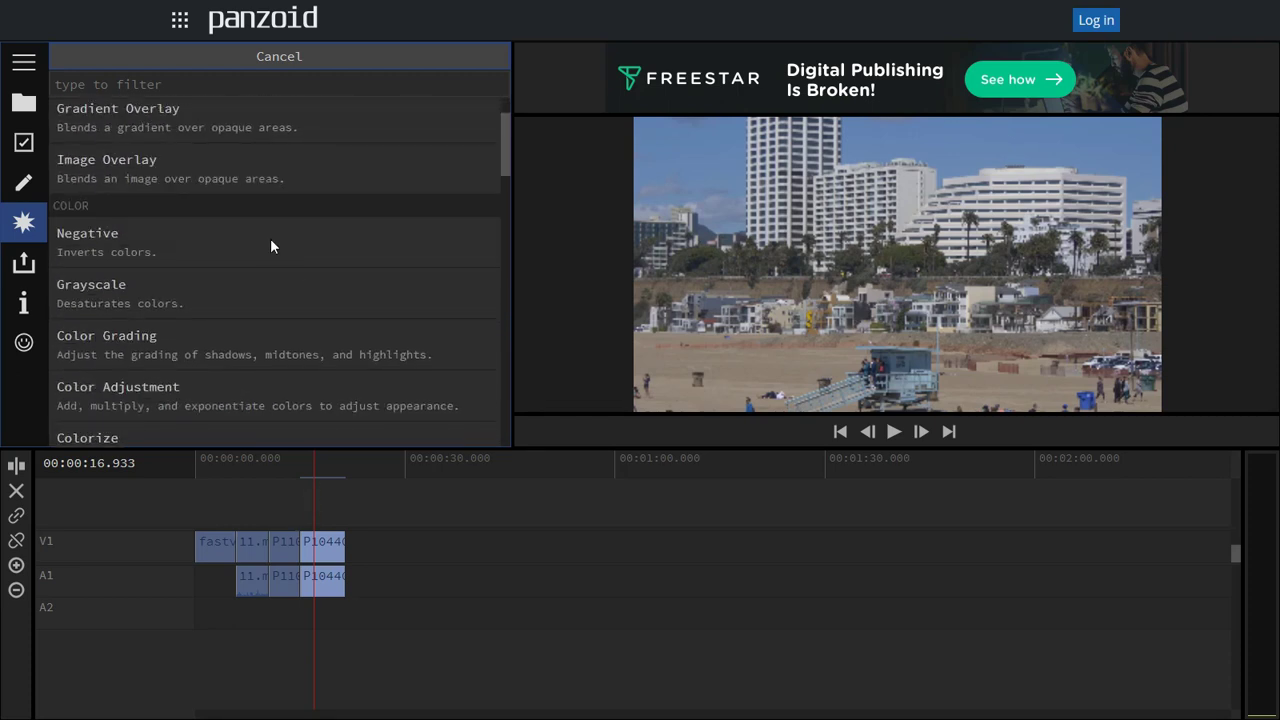
pyautogui.scroll(-3, 268, 250)
pyautogui.click(391, 516)
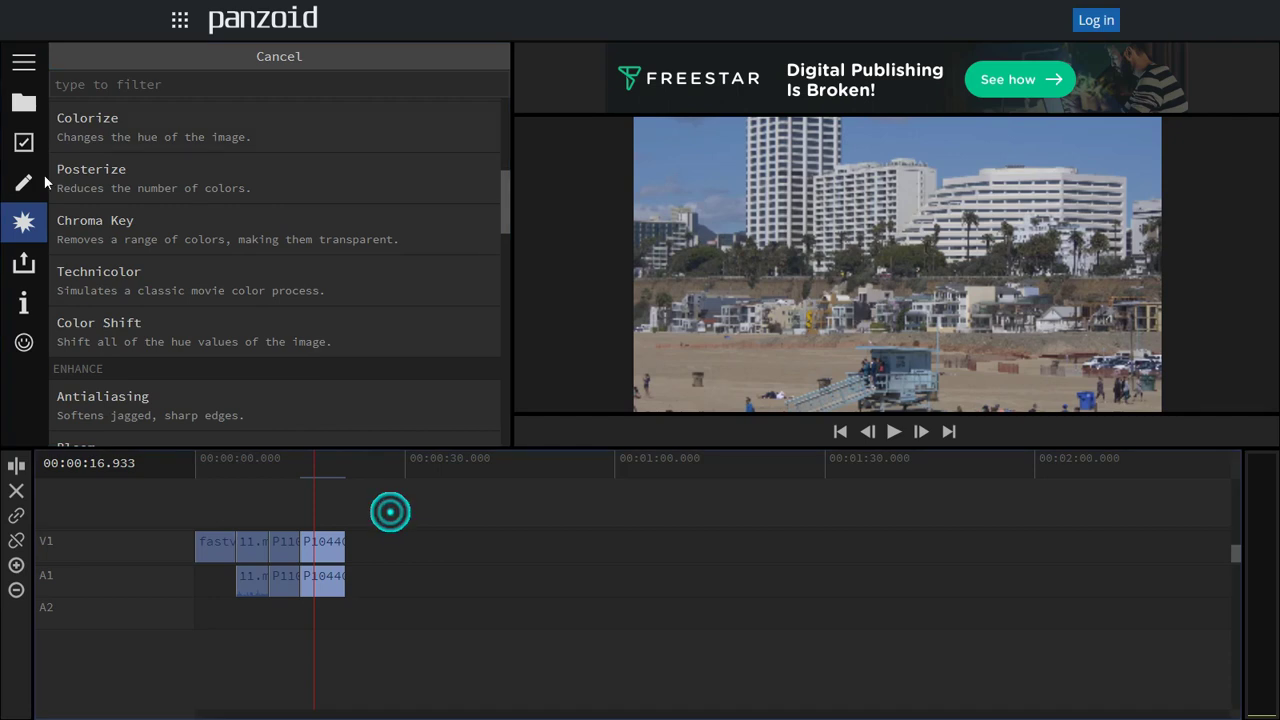
pyautogui.click(27, 266)
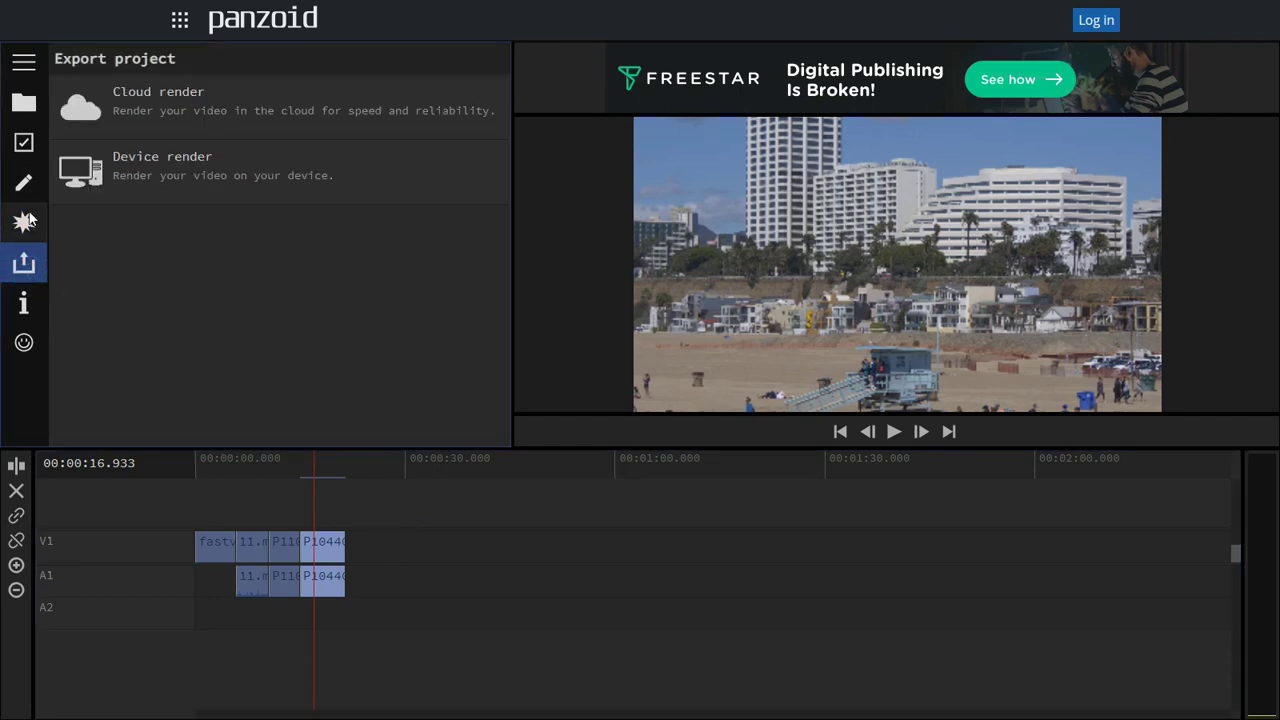
pyautogui.click(24, 222)
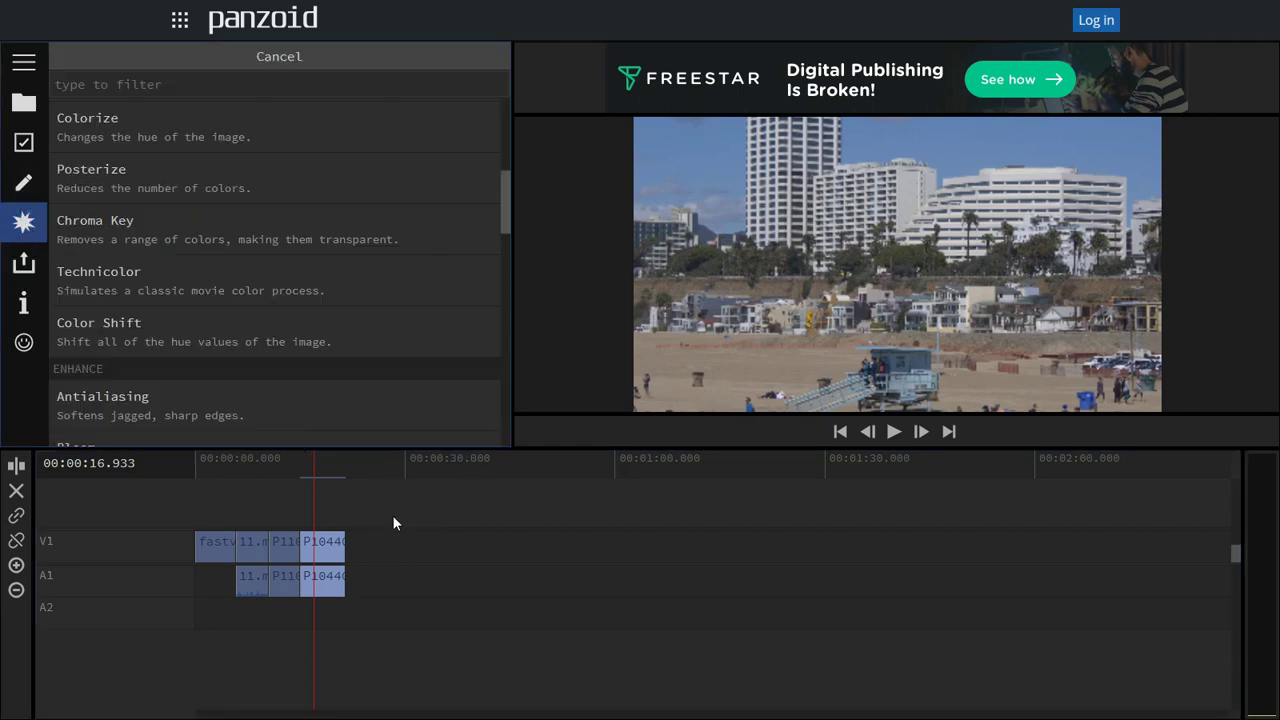
# Step: Place an Adjustment clip on track V3 across the cut between the third and fourth clips, go to 00:00:14.300 and select it
pyautogui.click(25, 101)
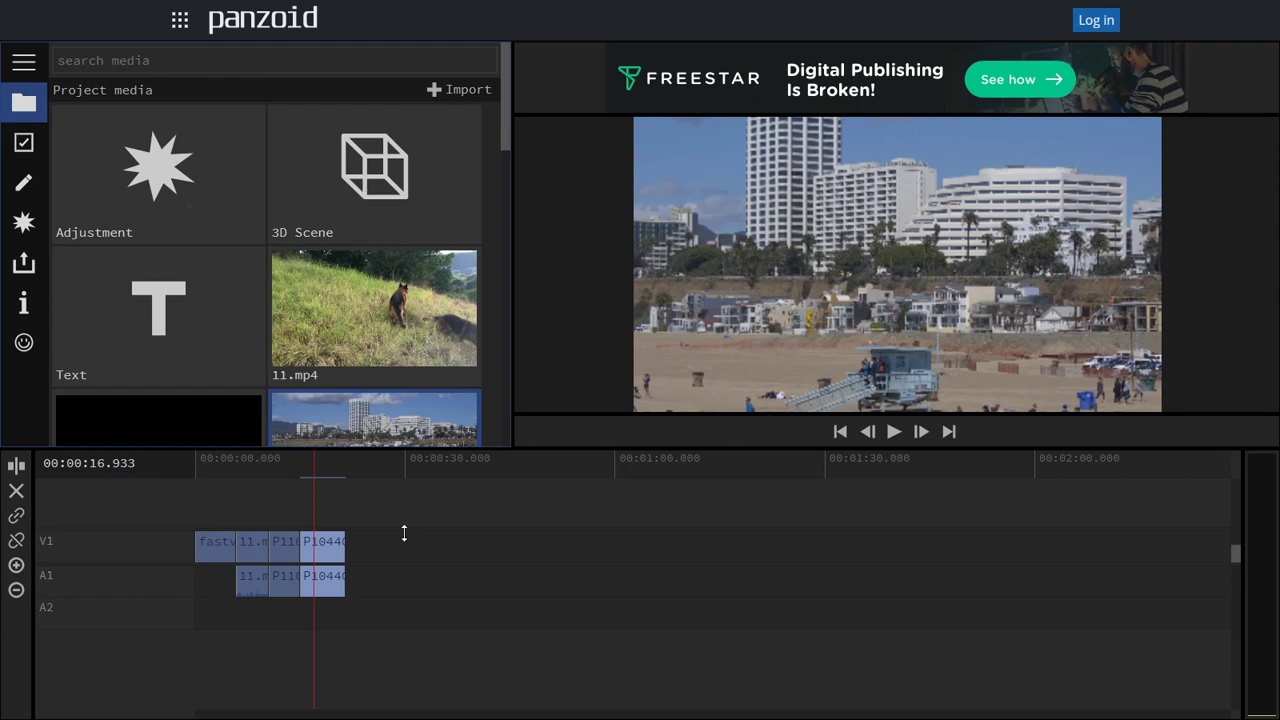
pyautogui.moveTo(404, 533); pyautogui.dragTo(394, 547)
pyautogui.moveTo(166, 207)
pyautogui.mouseDown()
pyautogui.moveTo(351, 514)
pyautogui.moveTo(289, 517)
pyautogui.moveTo(261, 503)
pyautogui.moveTo(293, 546)
pyautogui.moveTo(308, 521)
pyautogui.mouseUp()
pyautogui.click(294, 460)
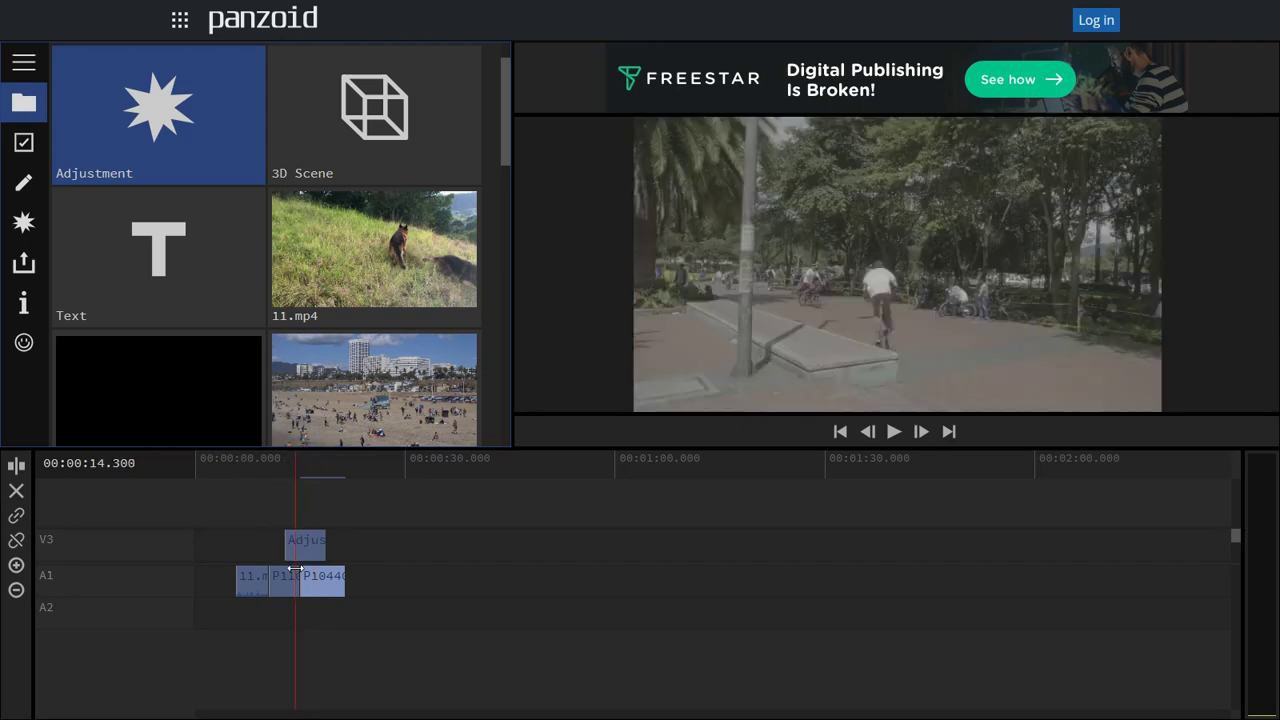
pyautogui.click(310, 542)
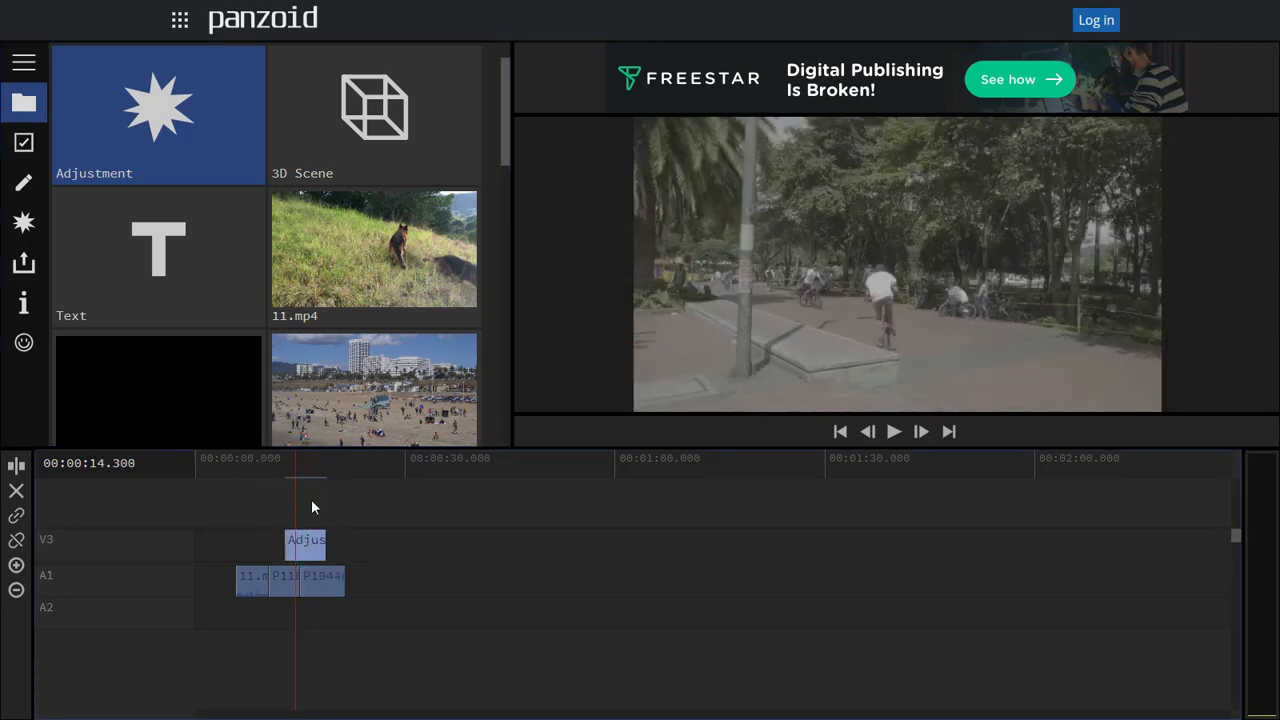
pyautogui.click(309, 550)
# Step: Add a Color Overlay effect to the Adjustment clip on track V3
pyautogui.click(24, 223)
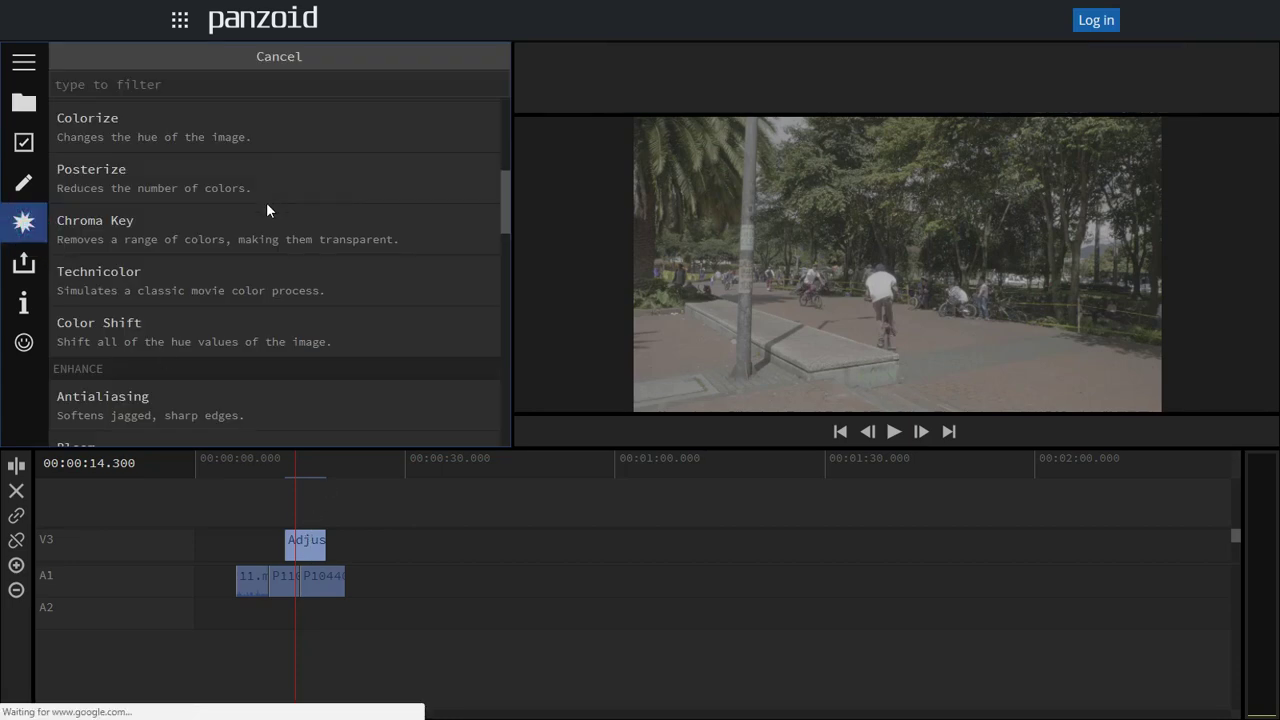
pyautogui.scroll(-3, 265, 207)
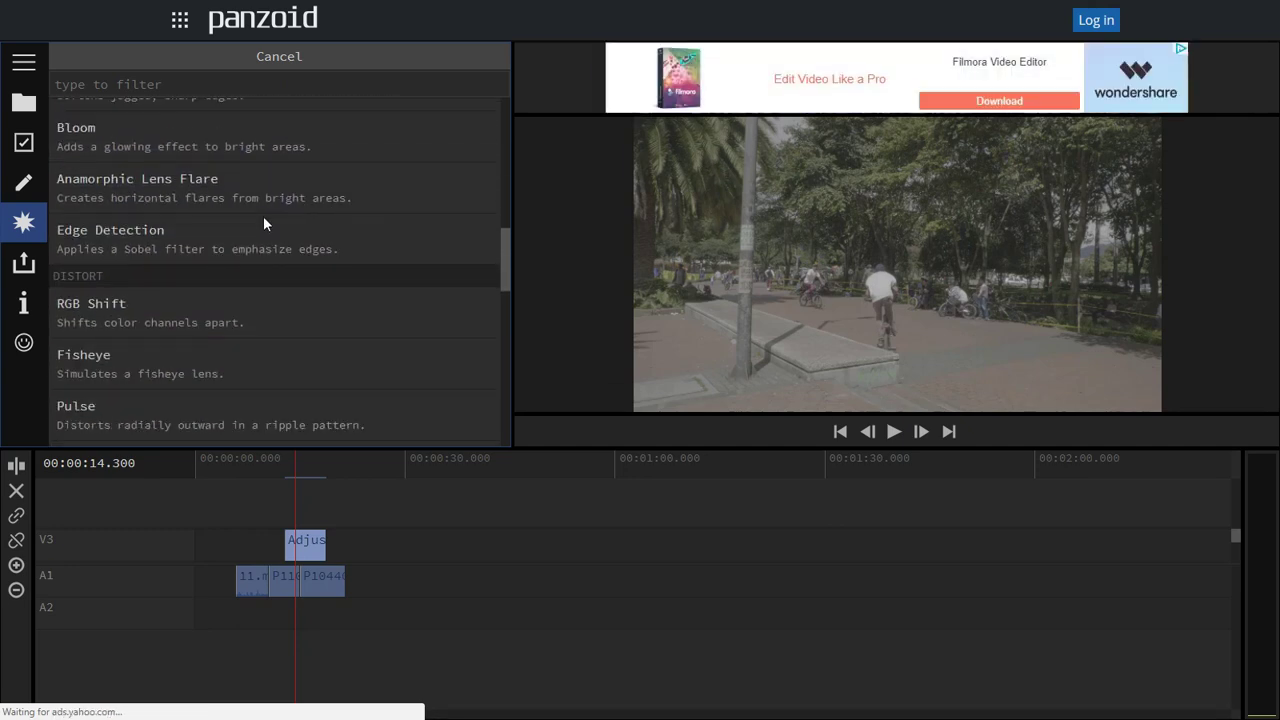
pyautogui.scroll(-2, 263, 216)
pyautogui.scroll(3, 263, 225)
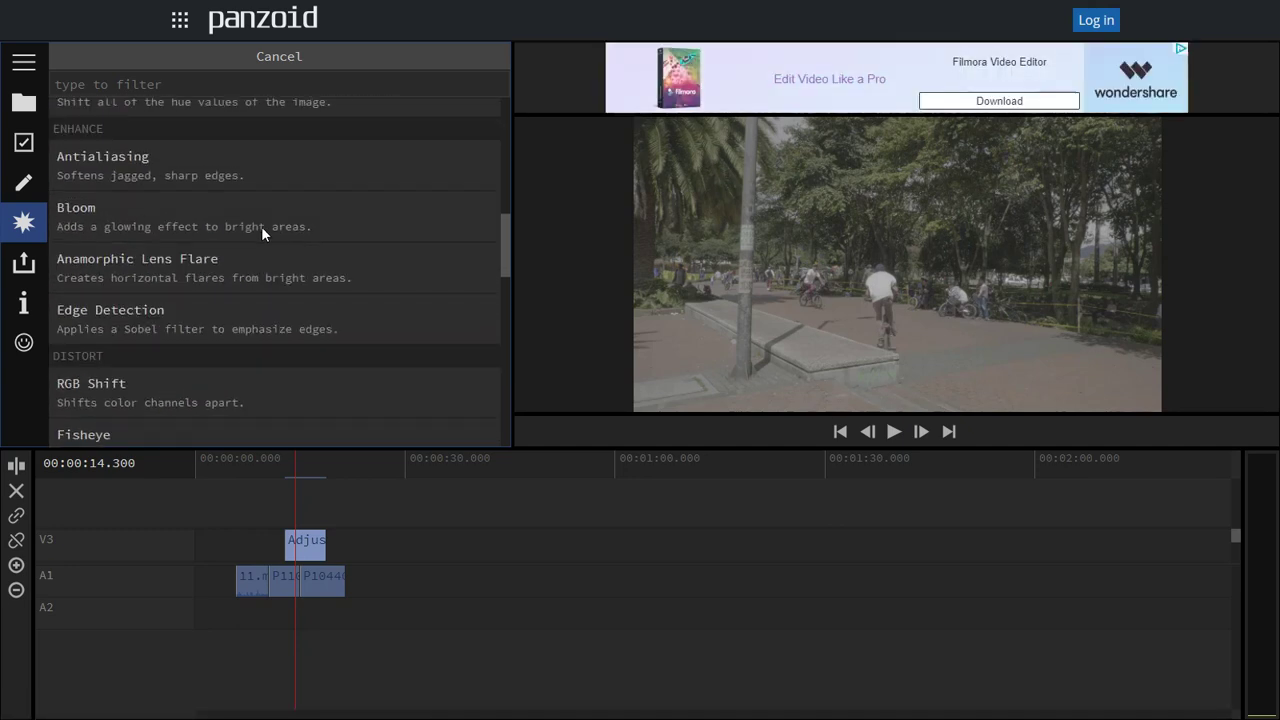
pyautogui.scroll(3, 261, 226)
pyautogui.scroll(2, 261, 226)
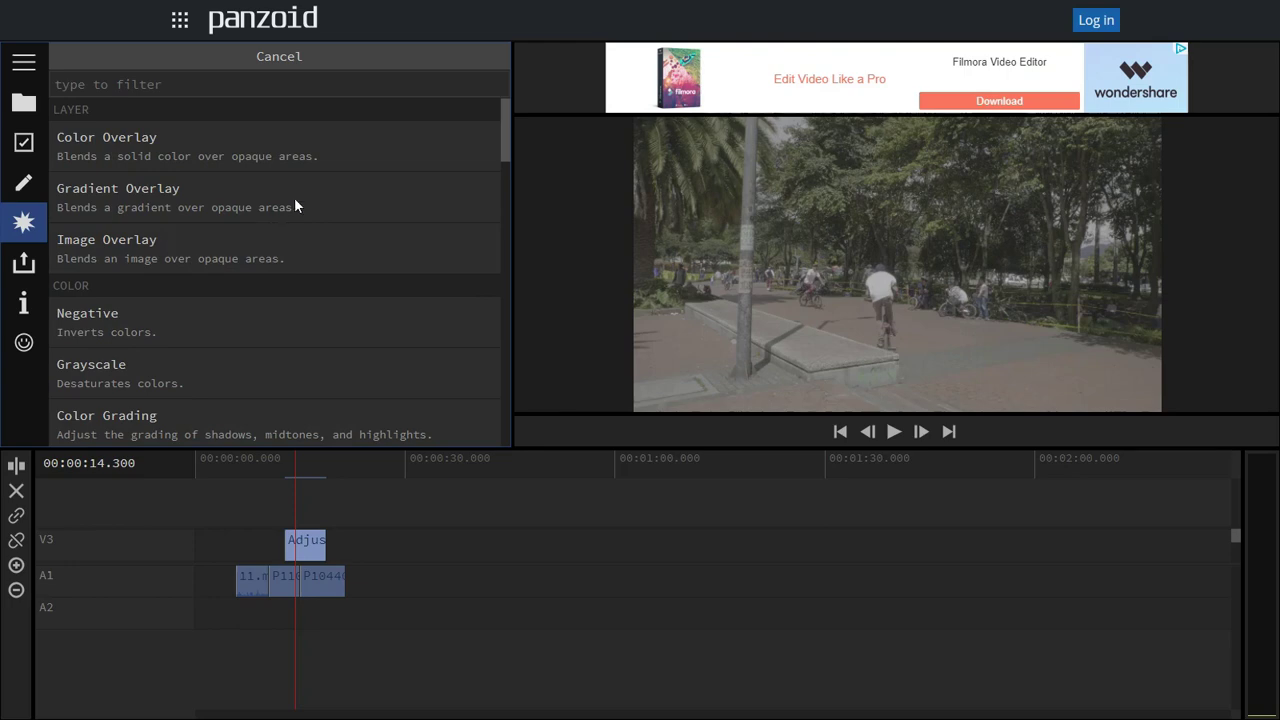
pyautogui.click(144, 145)
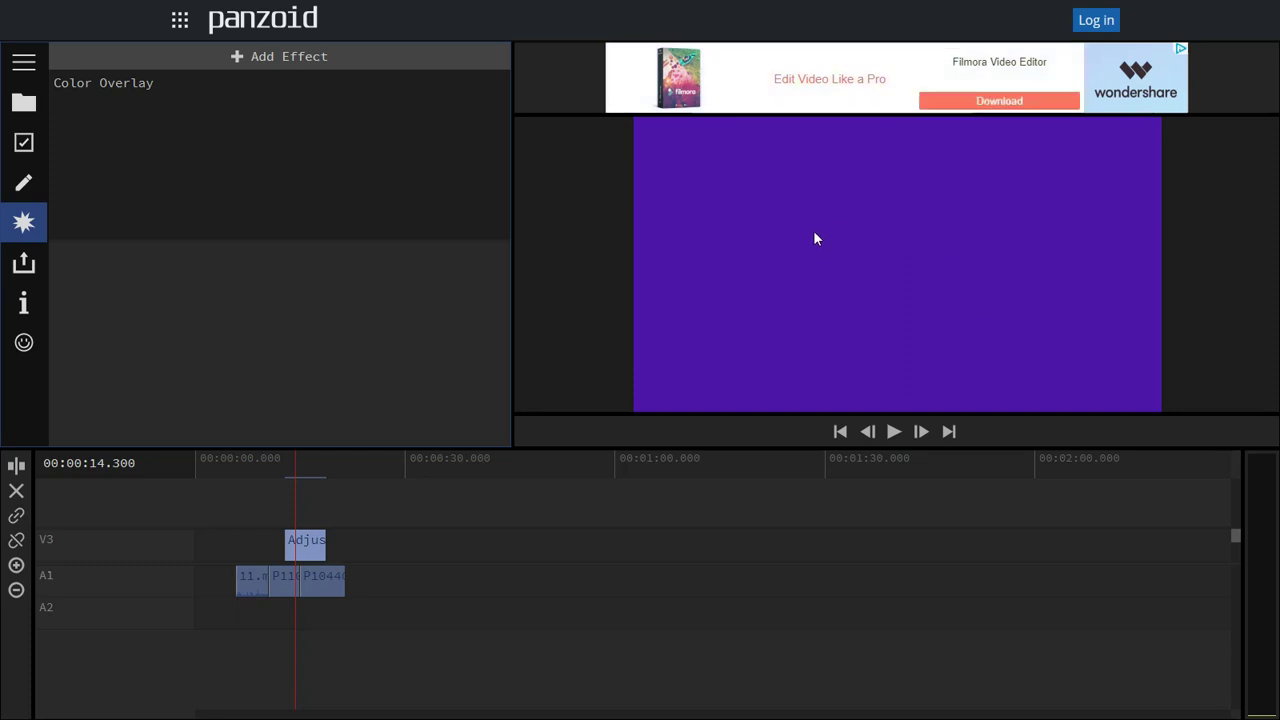
# Step: Set the Color Overlay's color to the blue #427fe1
pyautogui.click(114, 84)
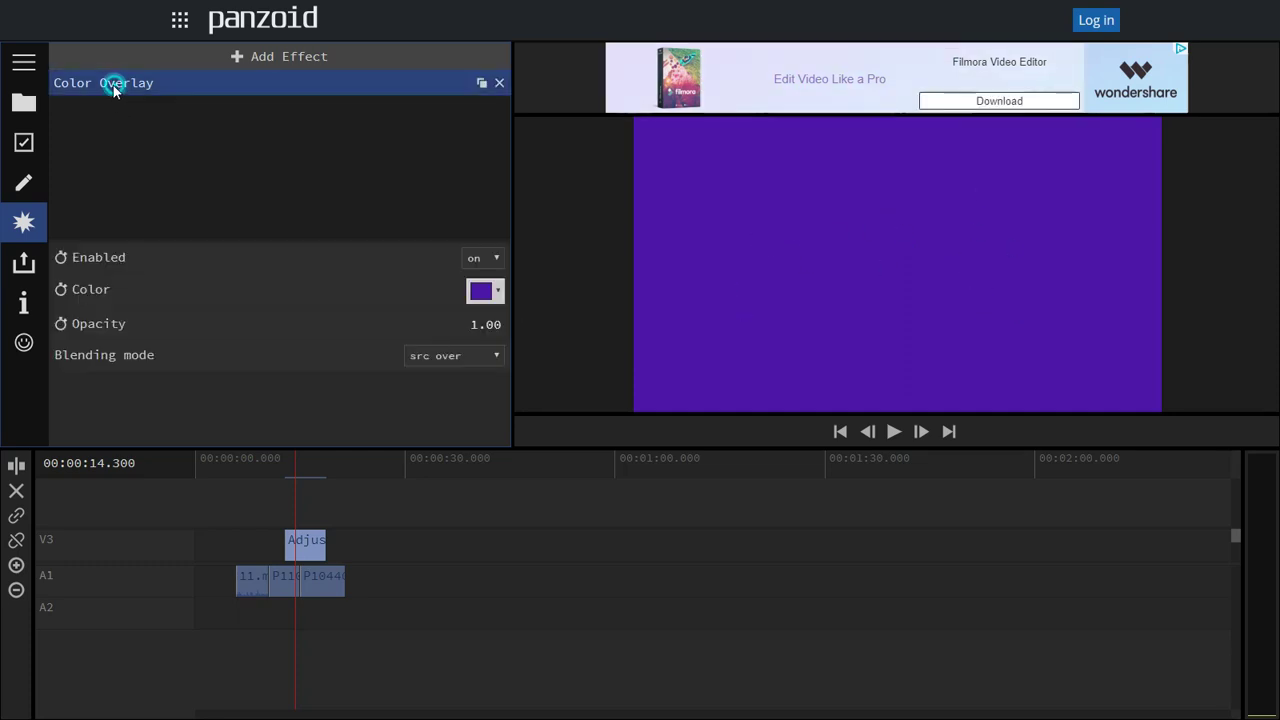
pyautogui.click(490, 293)
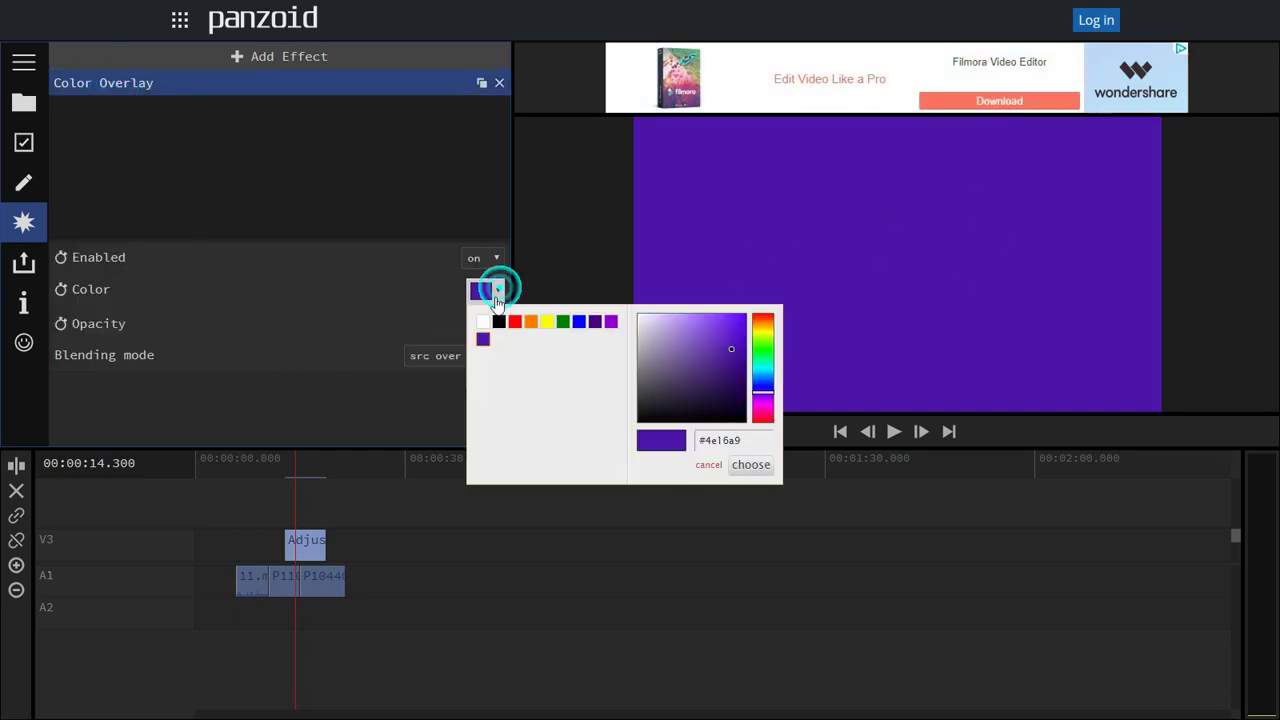
pyautogui.moveTo(771, 375); pyautogui.dragTo(770, 381)
pyautogui.click(714, 337)
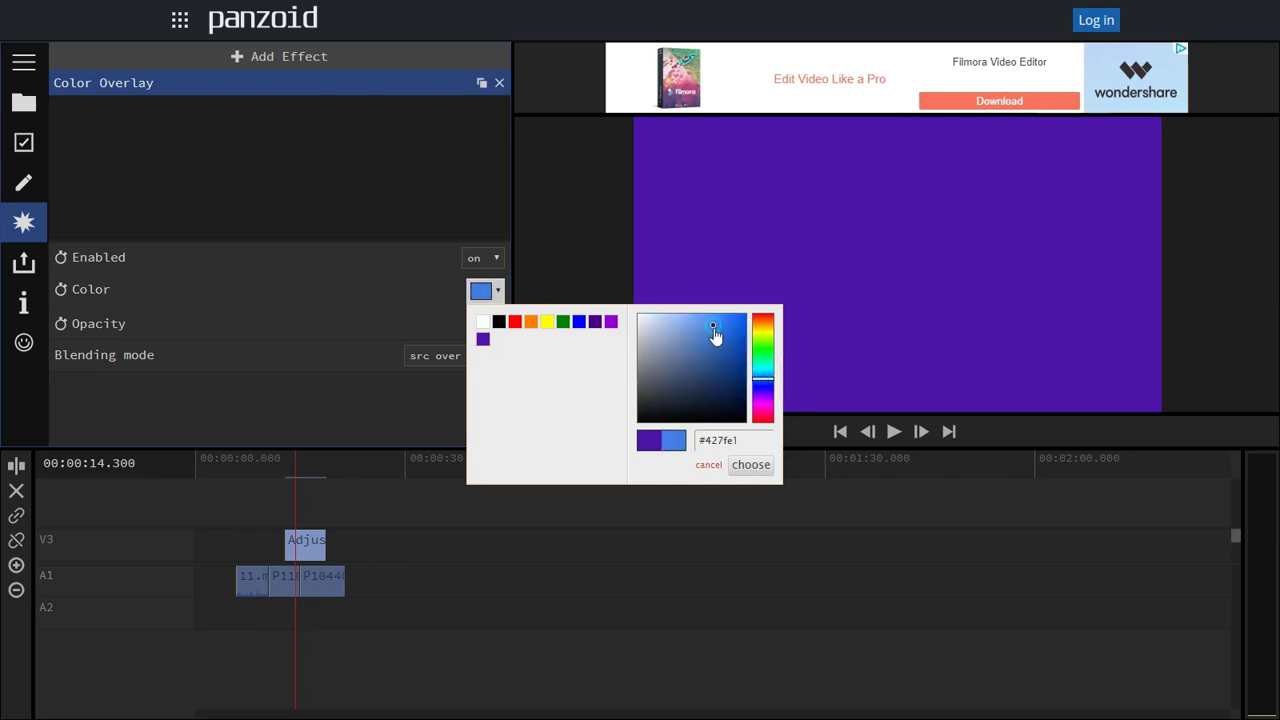
pyautogui.click(746, 464)
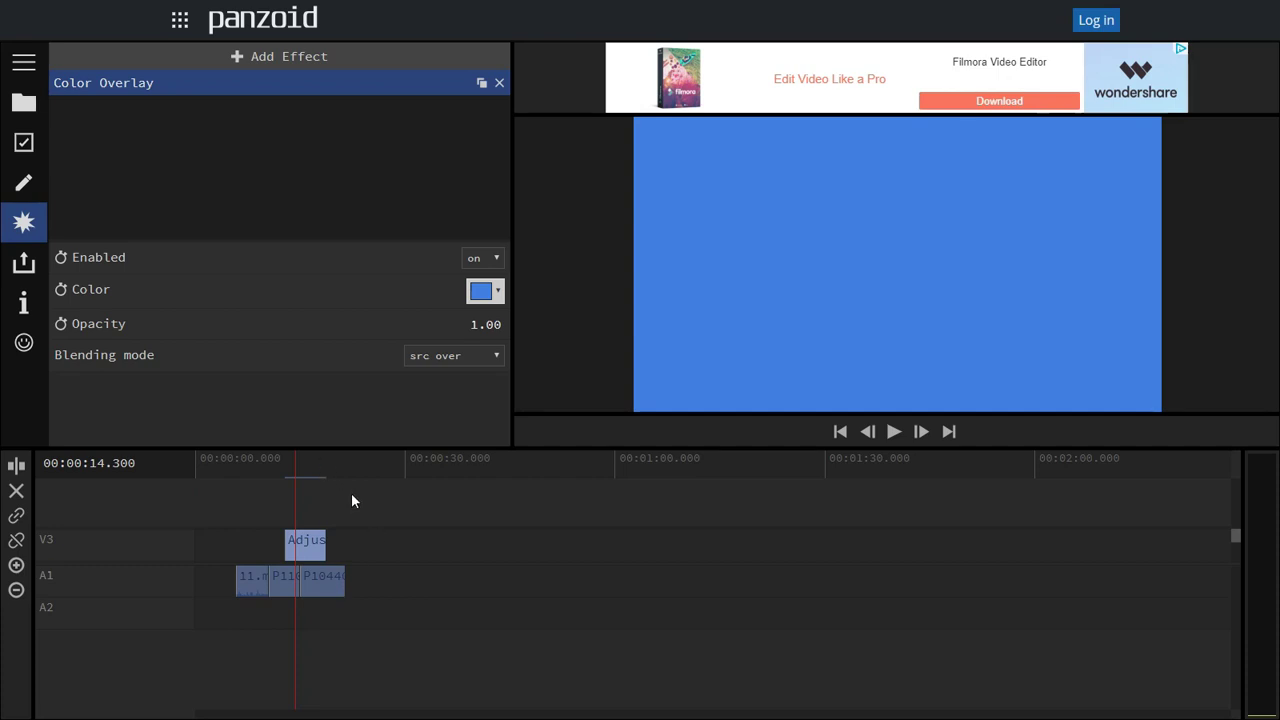
# Step: Try scaling the Adjustment clip up to 1.292 and undo the scaling
pyautogui.click(24, 182)
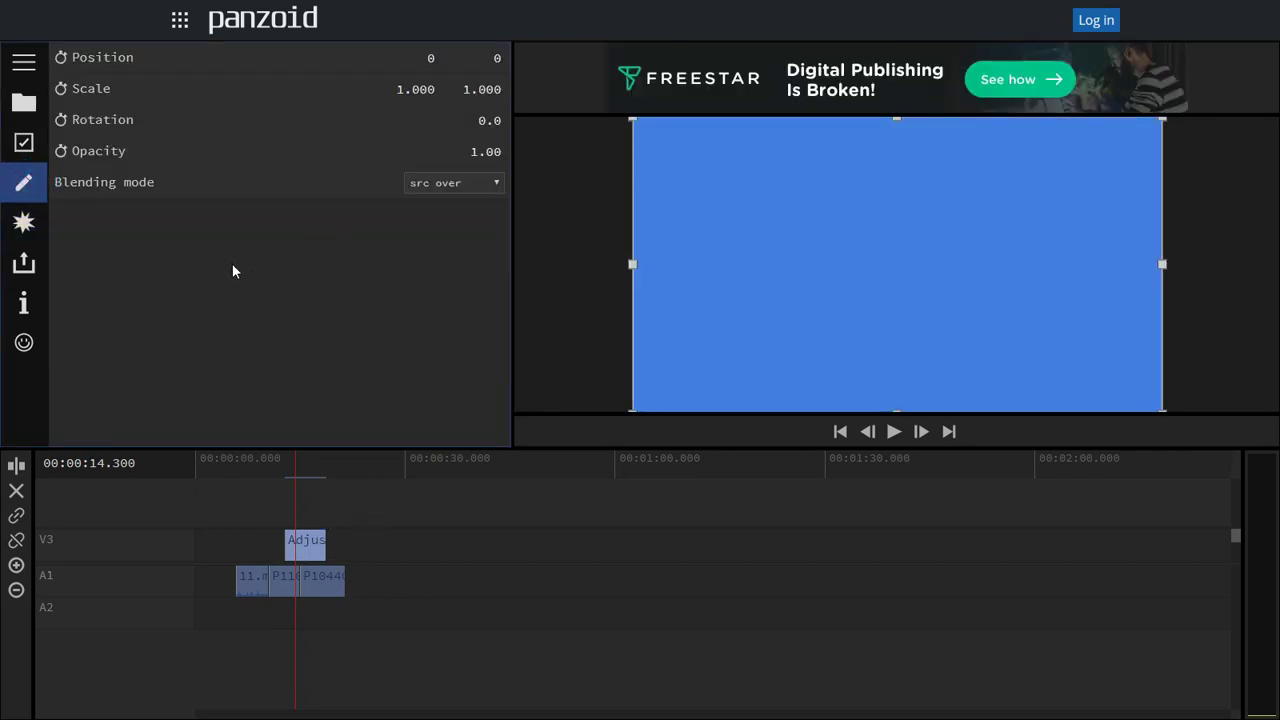
pyautogui.click(24, 222)
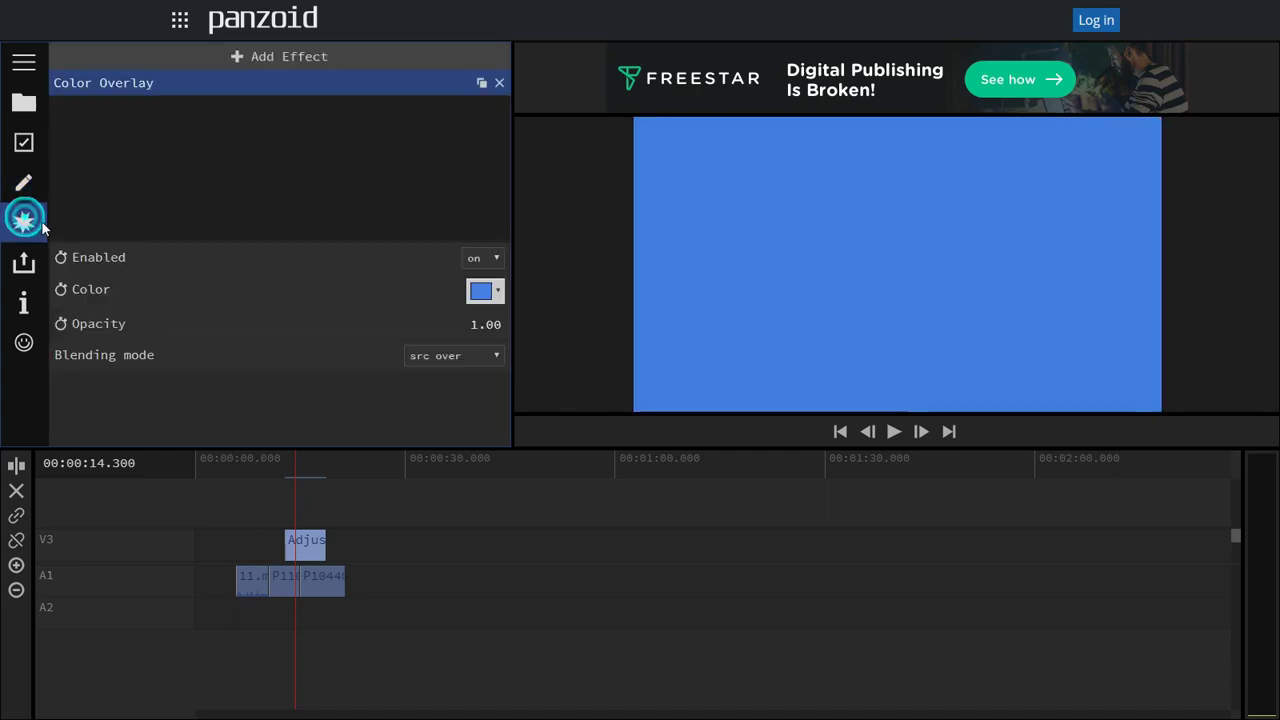
pyautogui.click(24, 184)
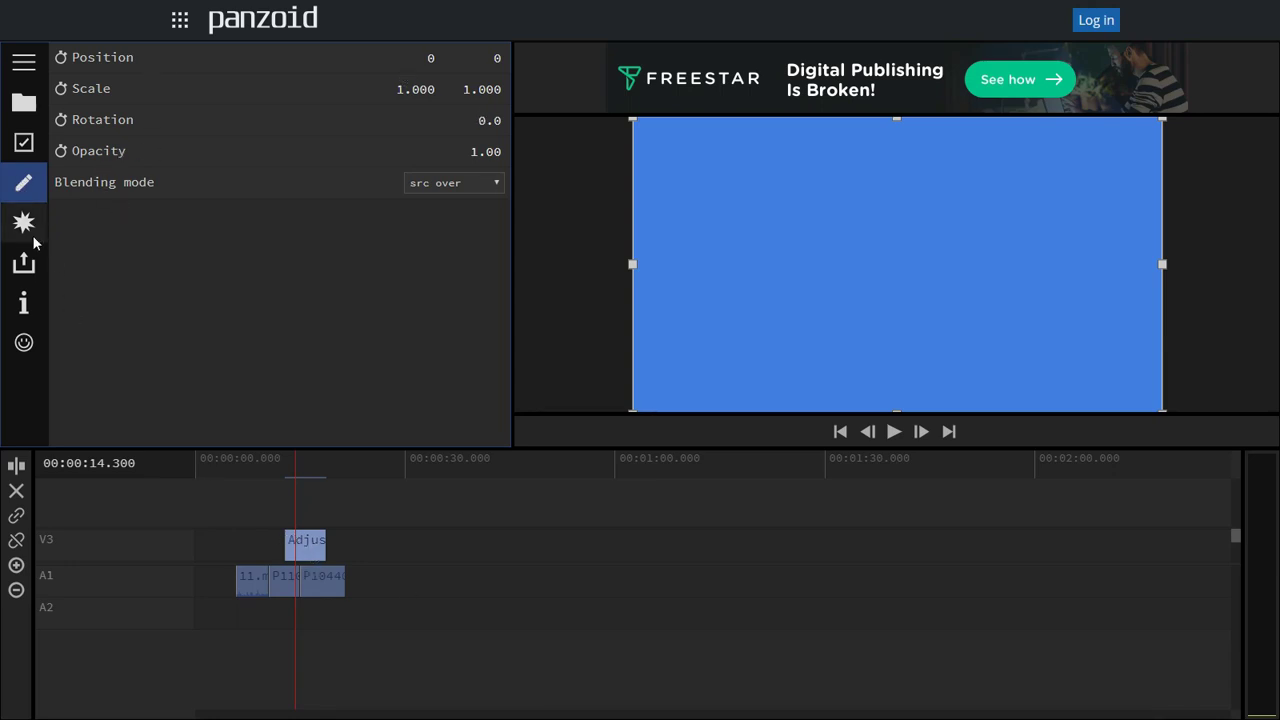
pyautogui.moveTo(406, 95); pyautogui.dragTo(697, 157)
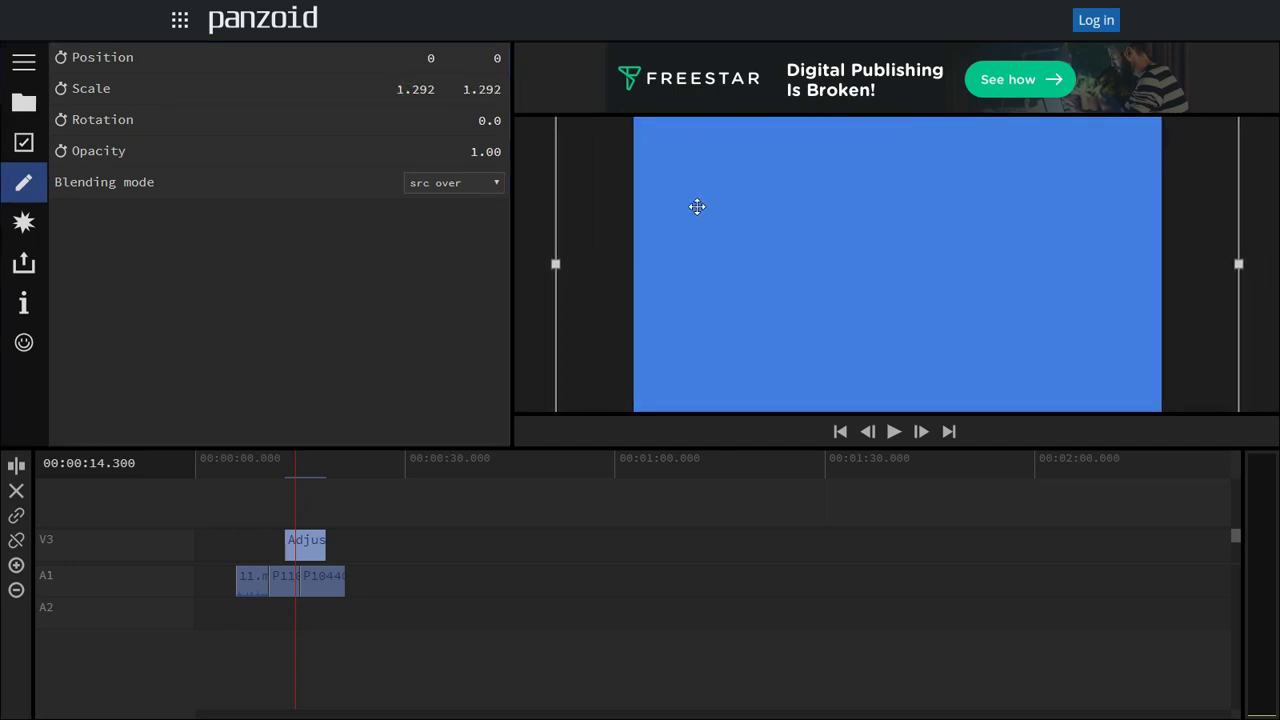
pyautogui.hotkey('ctrl', 'z')
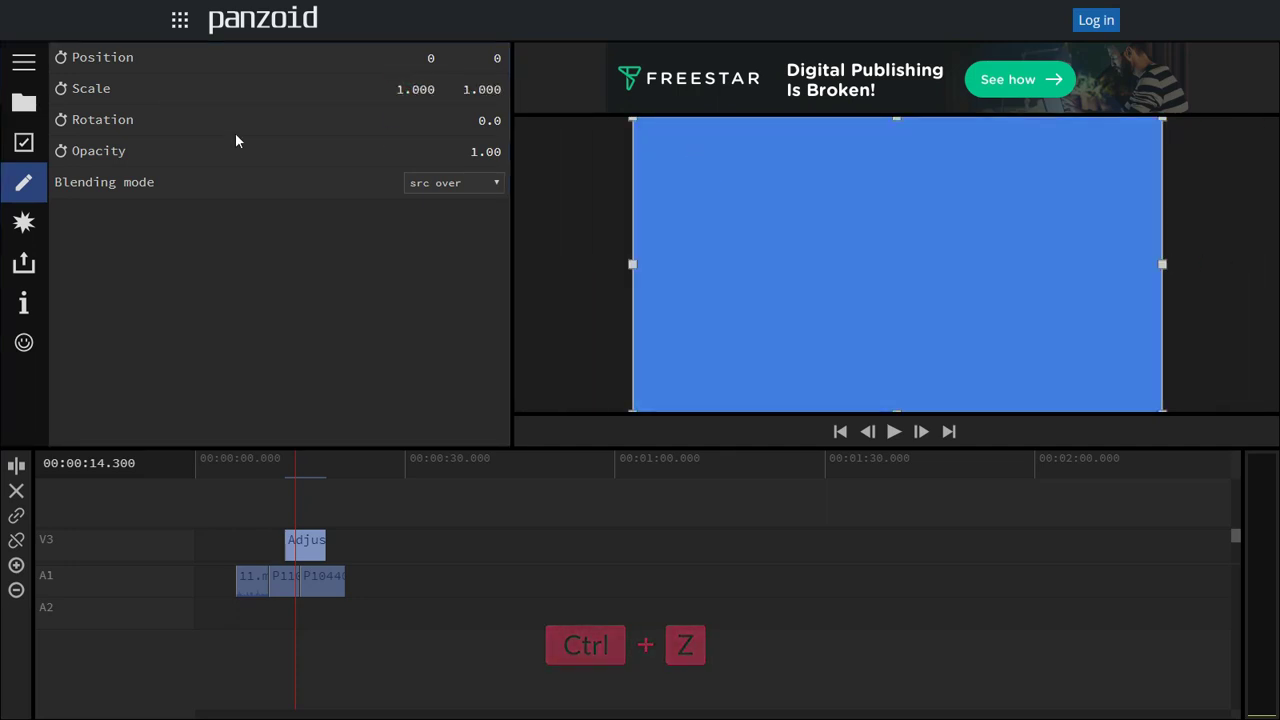
# Step: Add a Crop effect from the framing effects to the Adjustment clip
pyautogui.click(26, 222)
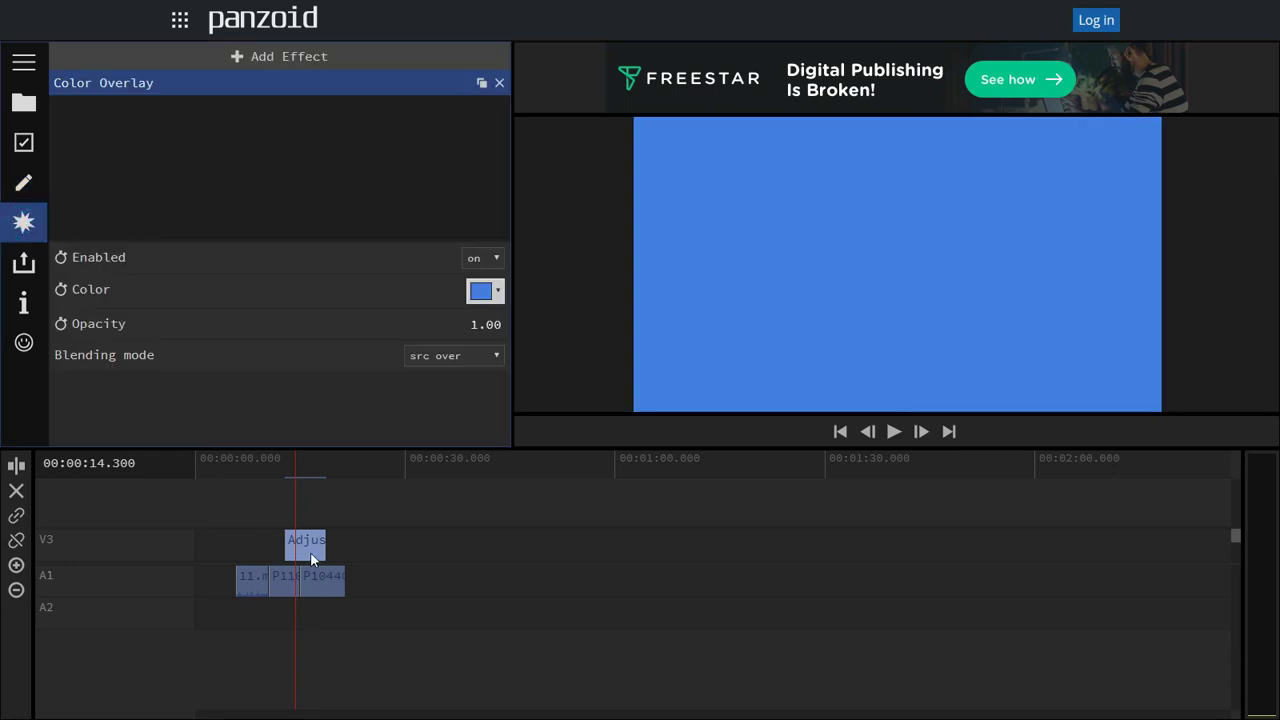
pyautogui.click(295, 56)
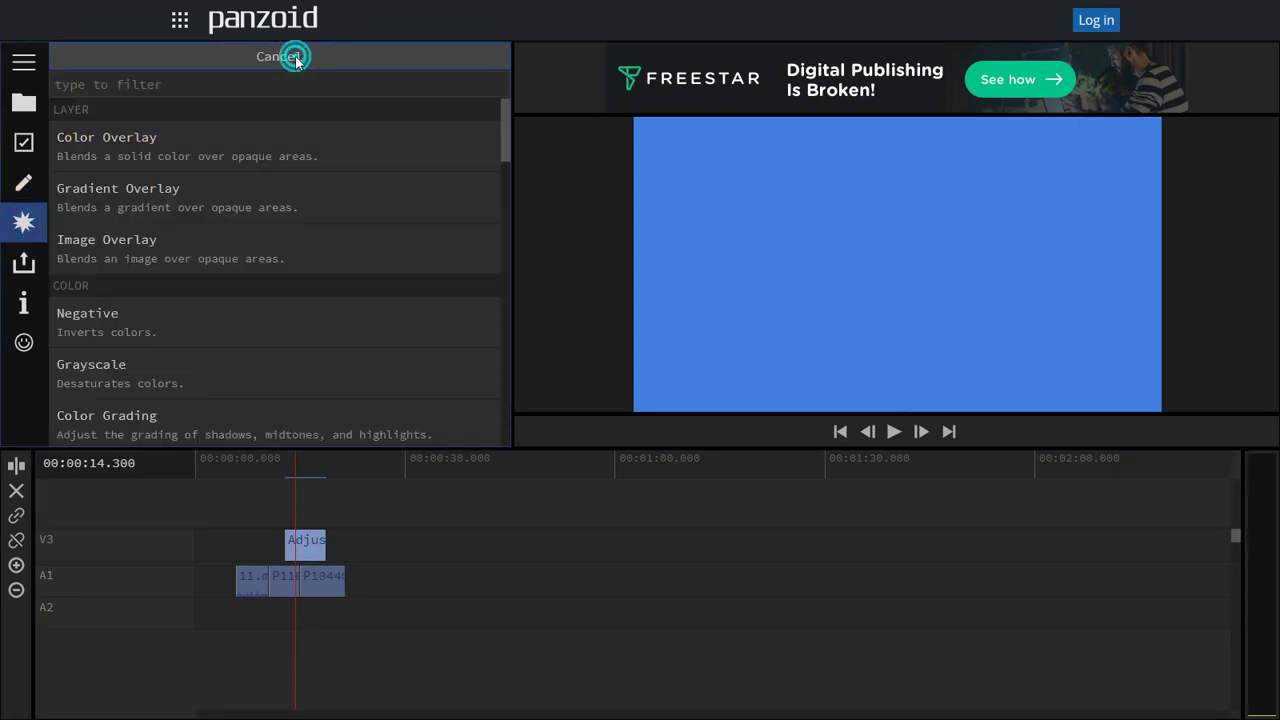
pyautogui.scroll(-10, 276, 287)
pyautogui.scroll(3, 276, 294)
pyautogui.scroll(-6, 276, 294)
pyautogui.scroll(-3, 277, 292)
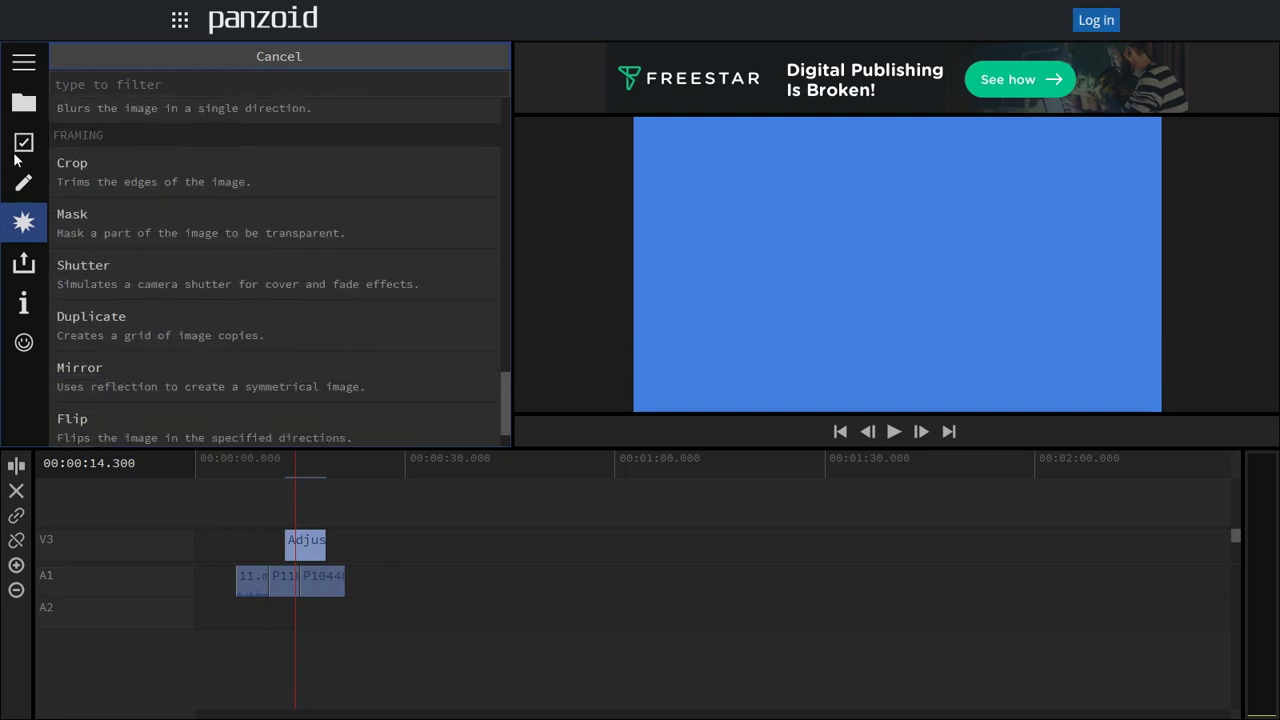
pyautogui.click(82, 170)
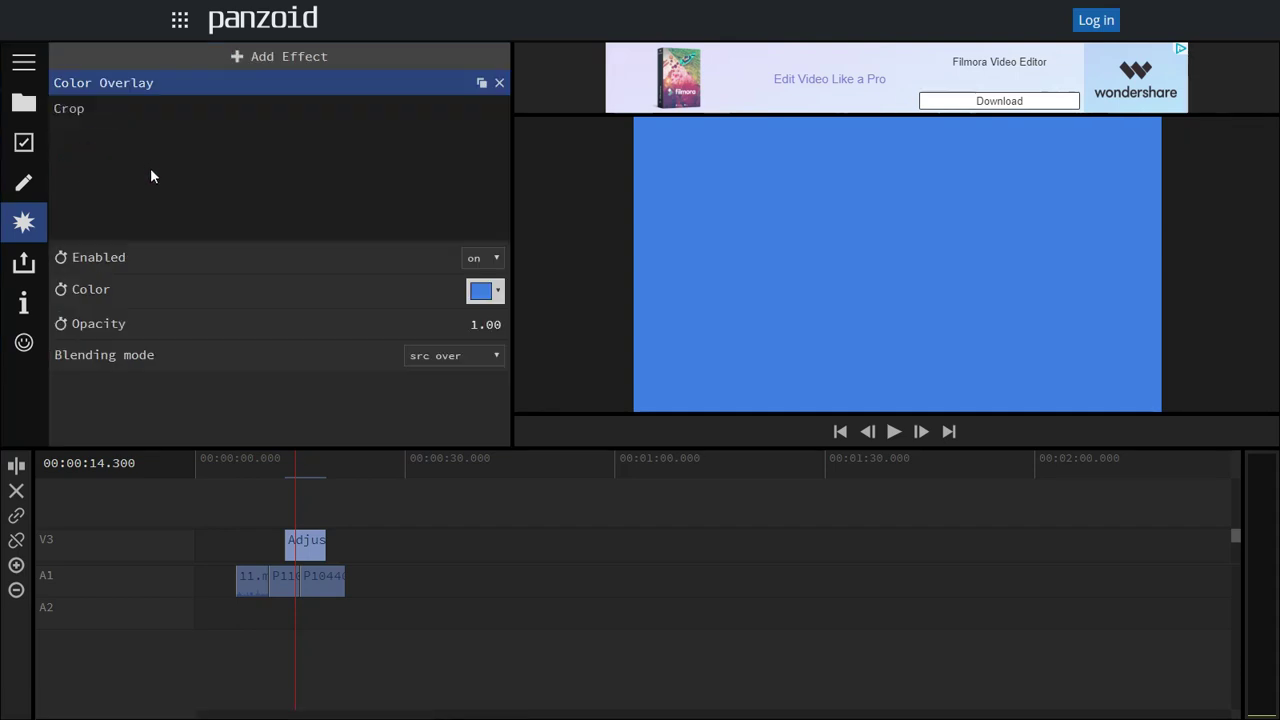
# Step: Set the Crop effect's Left value to 1.000 and keyframe it at the start of the Adjustment clip, 00:00:12.800
pyautogui.click(71, 109)
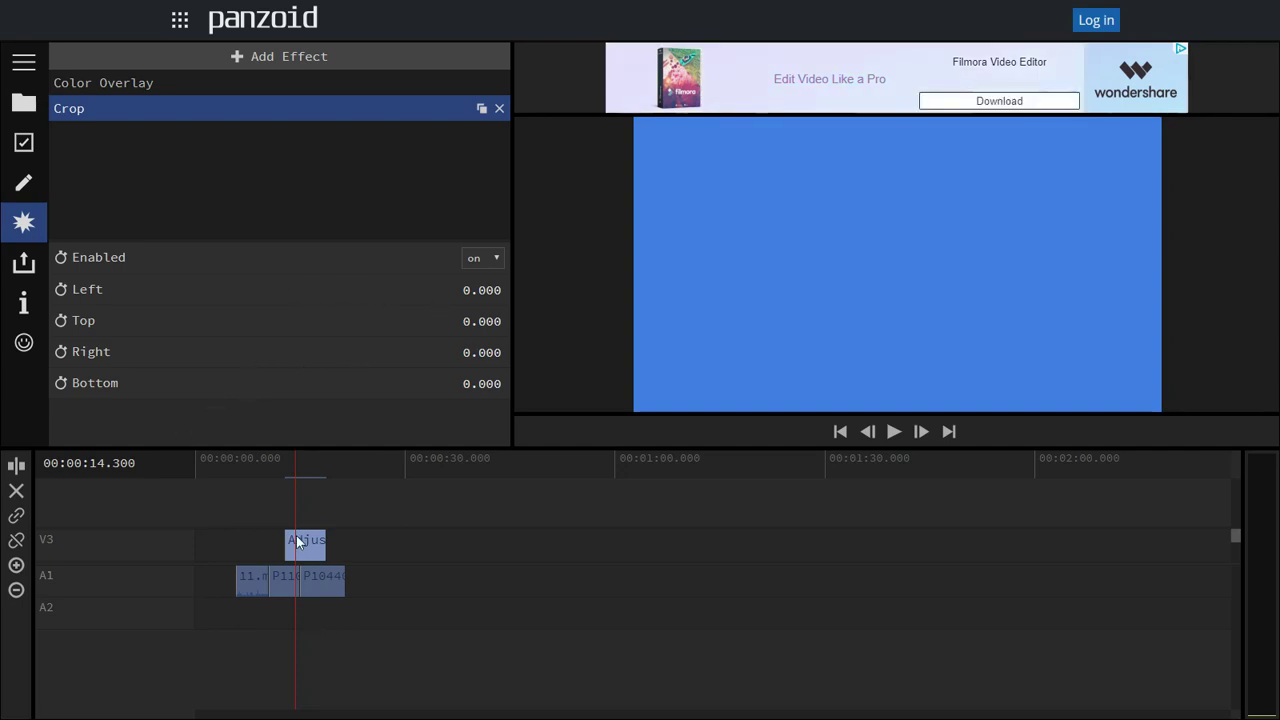
pyautogui.moveTo(295, 463); pyautogui.dragTo(284, 466)
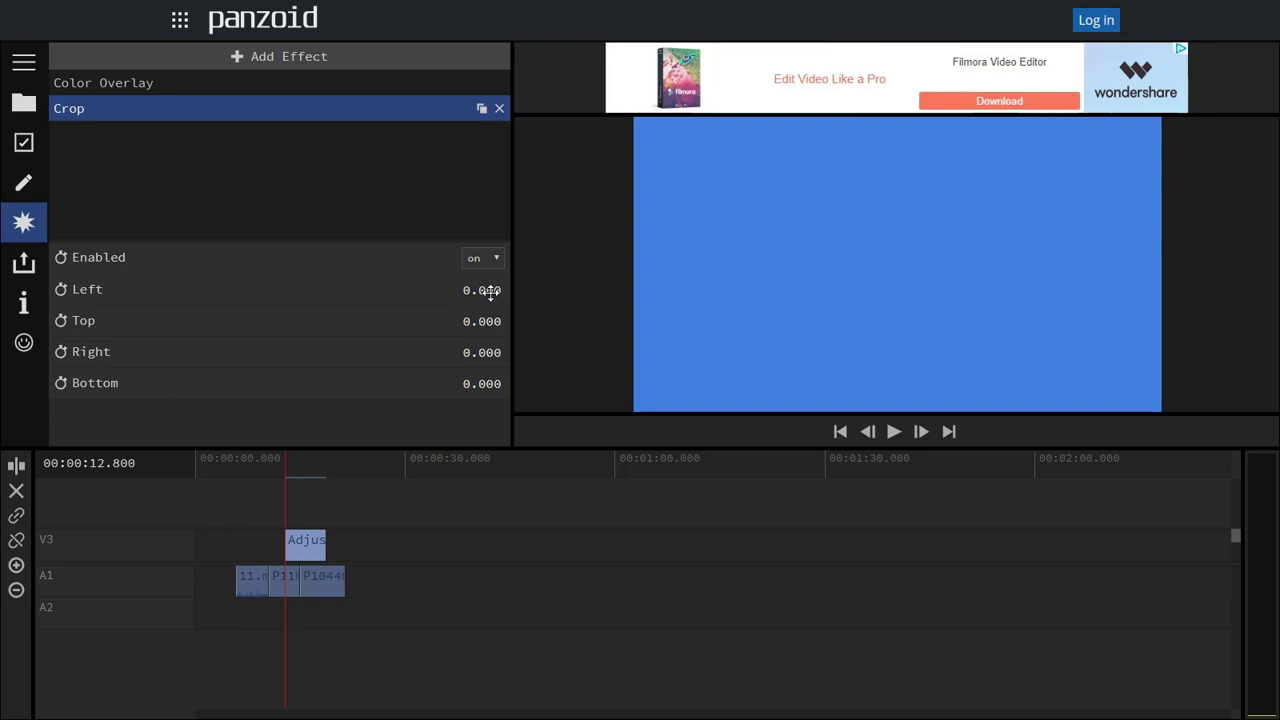
pyautogui.moveTo(489, 290); pyautogui.dragTo(1276, 412)
pyautogui.moveTo(507, 290); pyautogui.dragTo(600, 291)
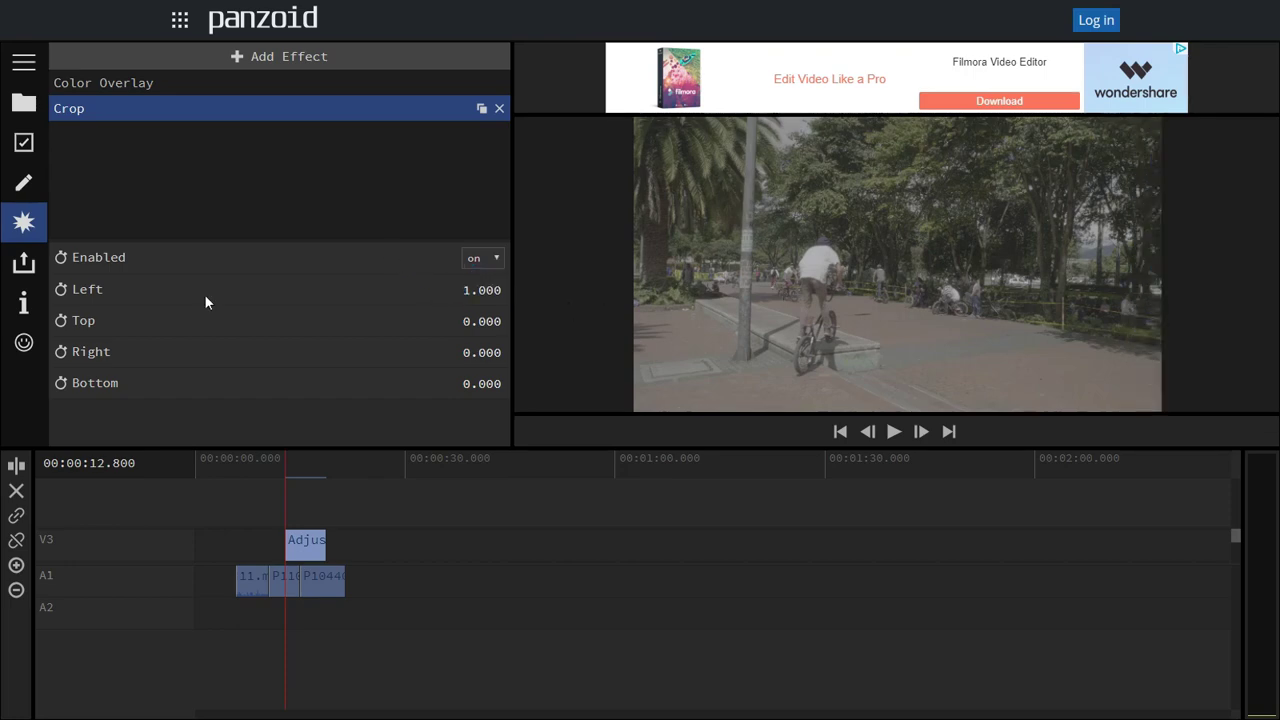
pyautogui.click(60, 289)
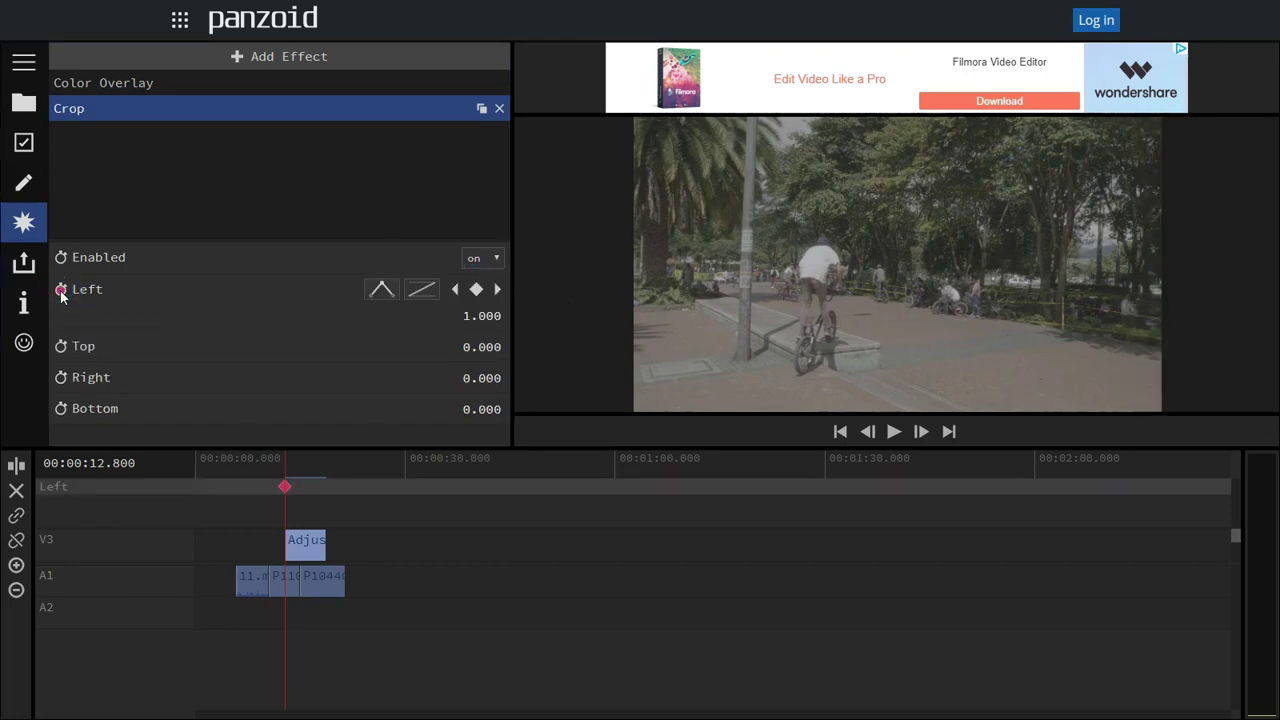
# Step: Add a second Crop Left keyframe at 00:00:15.100 with a value of 0
pyautogui.click(300, 462)
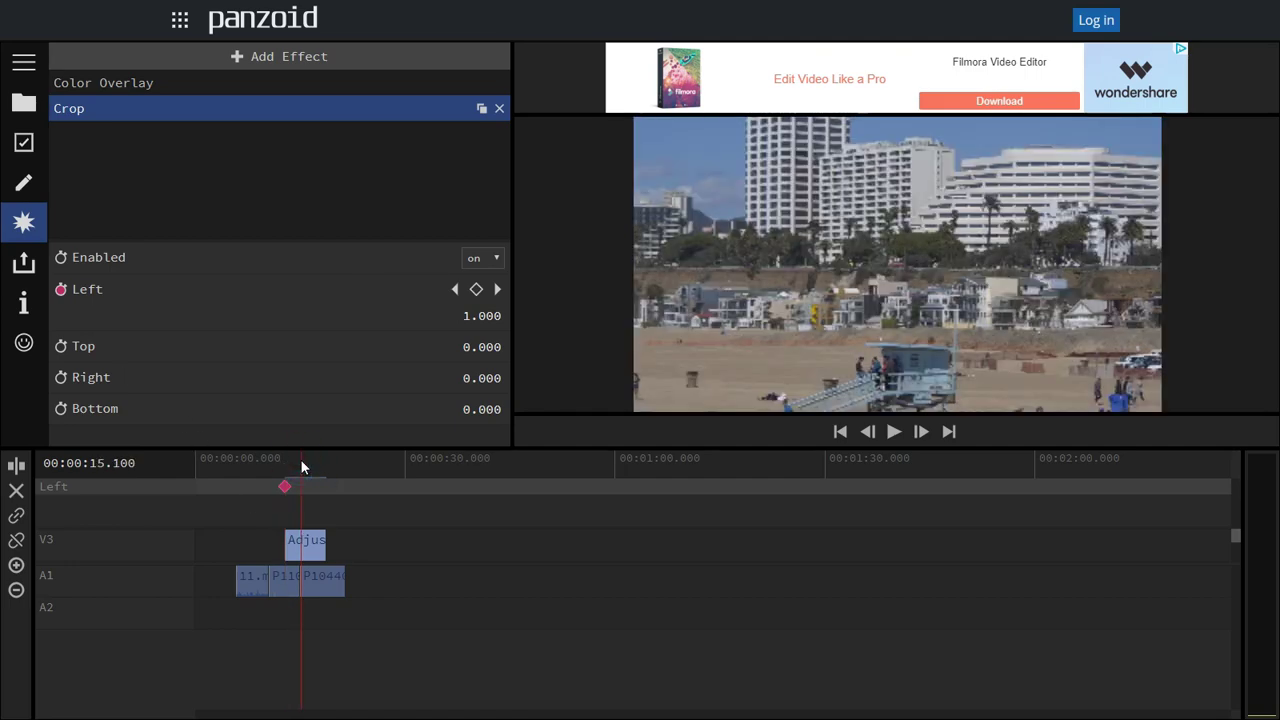
pyautogui.moveTo(470, 298); pyautogui.dragTo(426, 321)
pyautogui.click(466, 317)
pyautogui.click(476, 317)
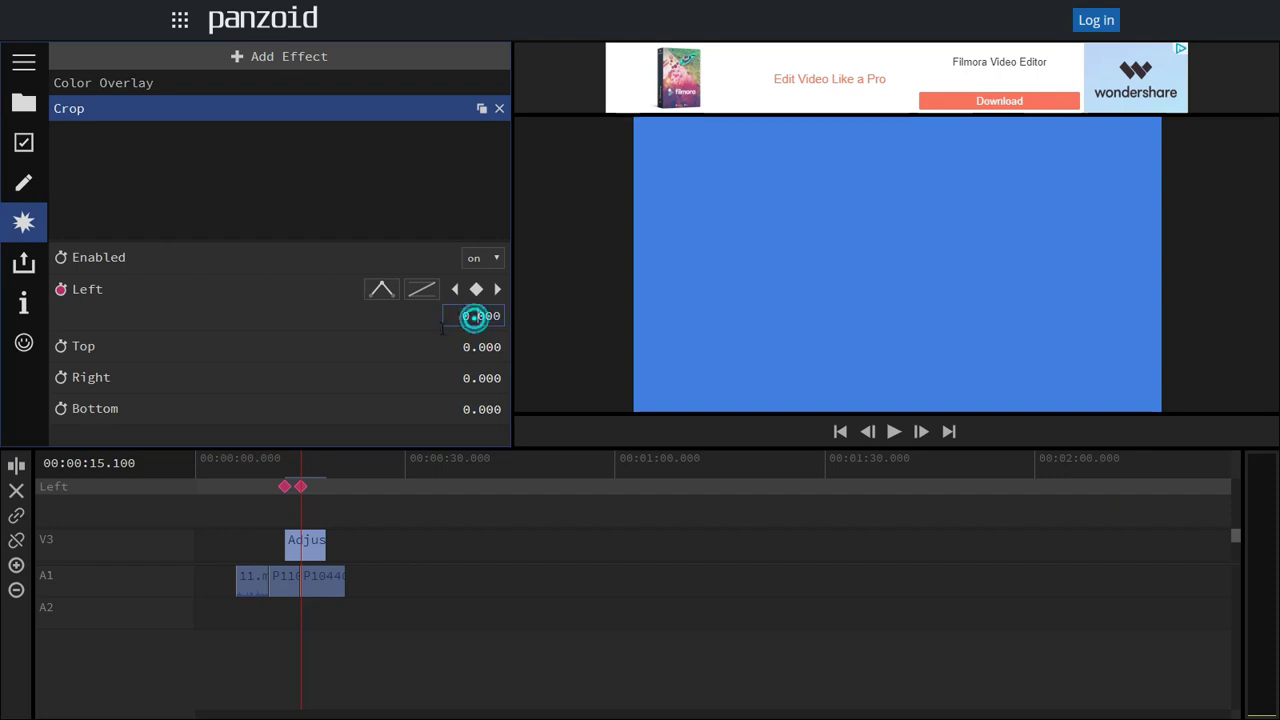
# Step: Play back the color wipe from 00:00:13.033, near the start of the Adjustment clip, to check the cropping animation
pyautogui.click(291, 461)
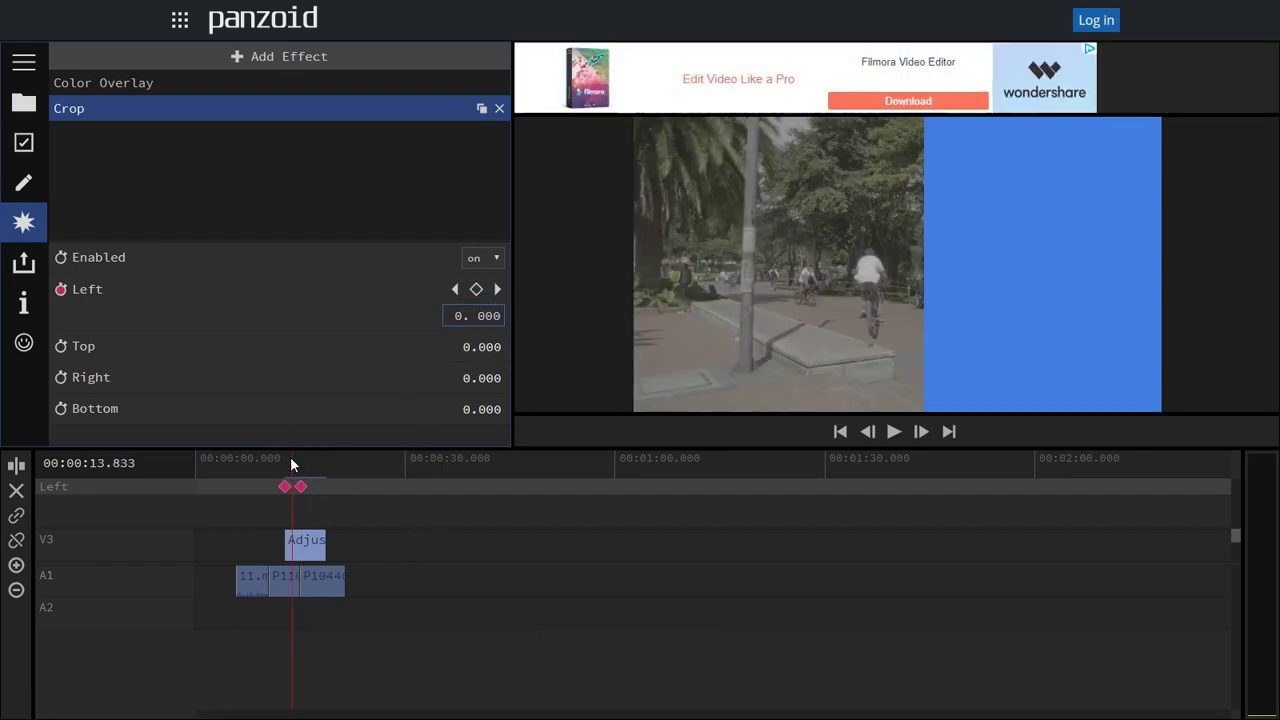
pyautogui.click(286, 455)
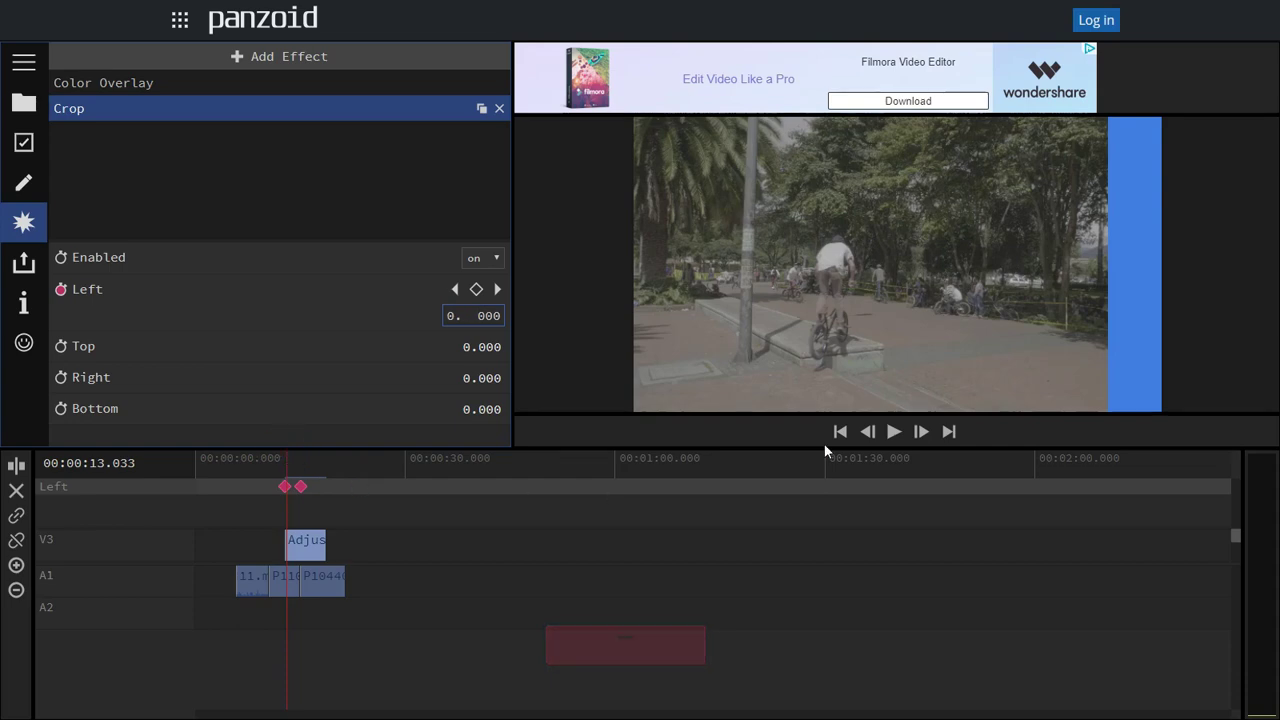
pyautogui.click(894, 433)
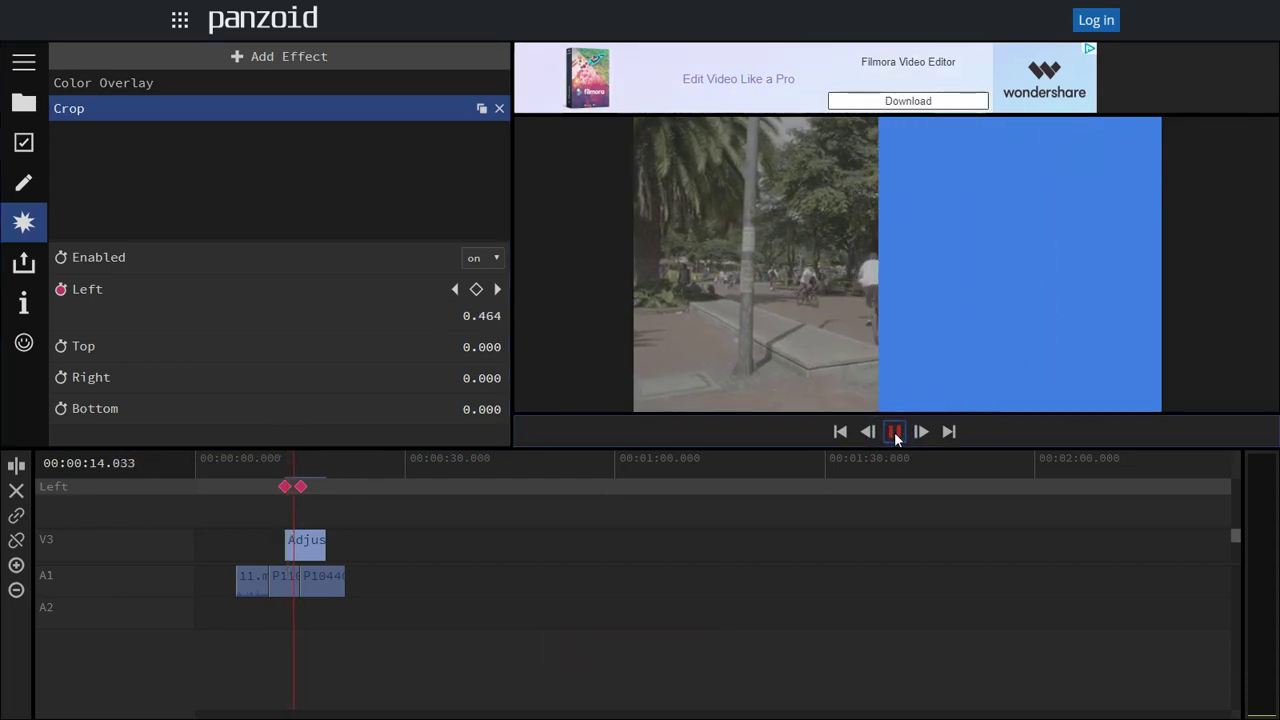
pyautogui.click(894, 432)
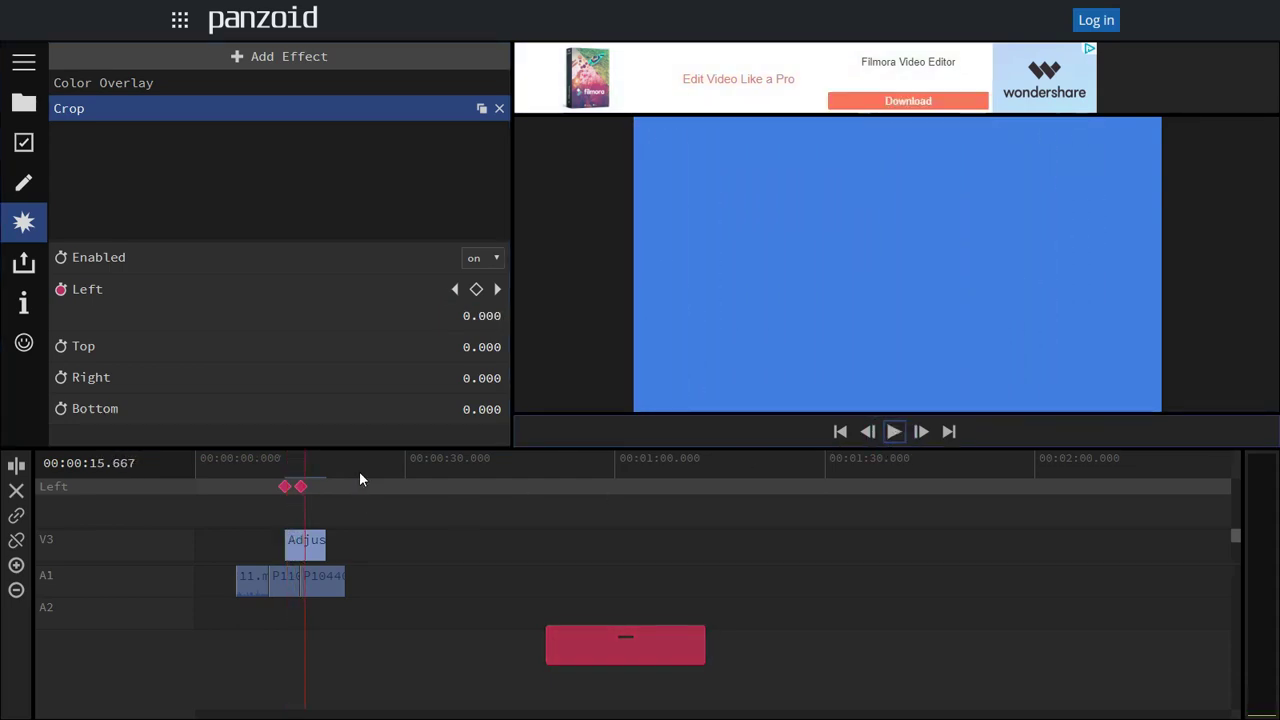
# Step: Add a third Crop Left keyframe to the Adjustment clip at 00:00:17.167 with a value of 1
pyautogui.click(308, 456)
pyautogui.click(316, 456)
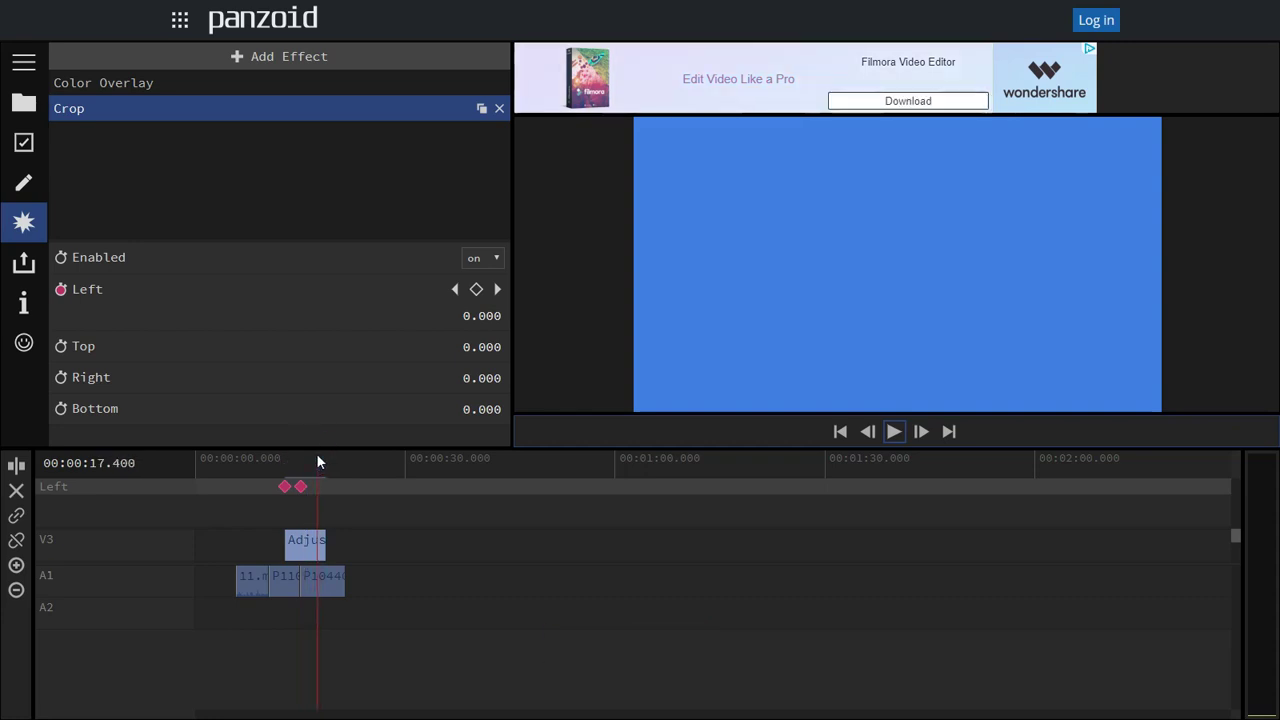
pyautogui.click(476, 289)
pyautogui.click(485, 316)
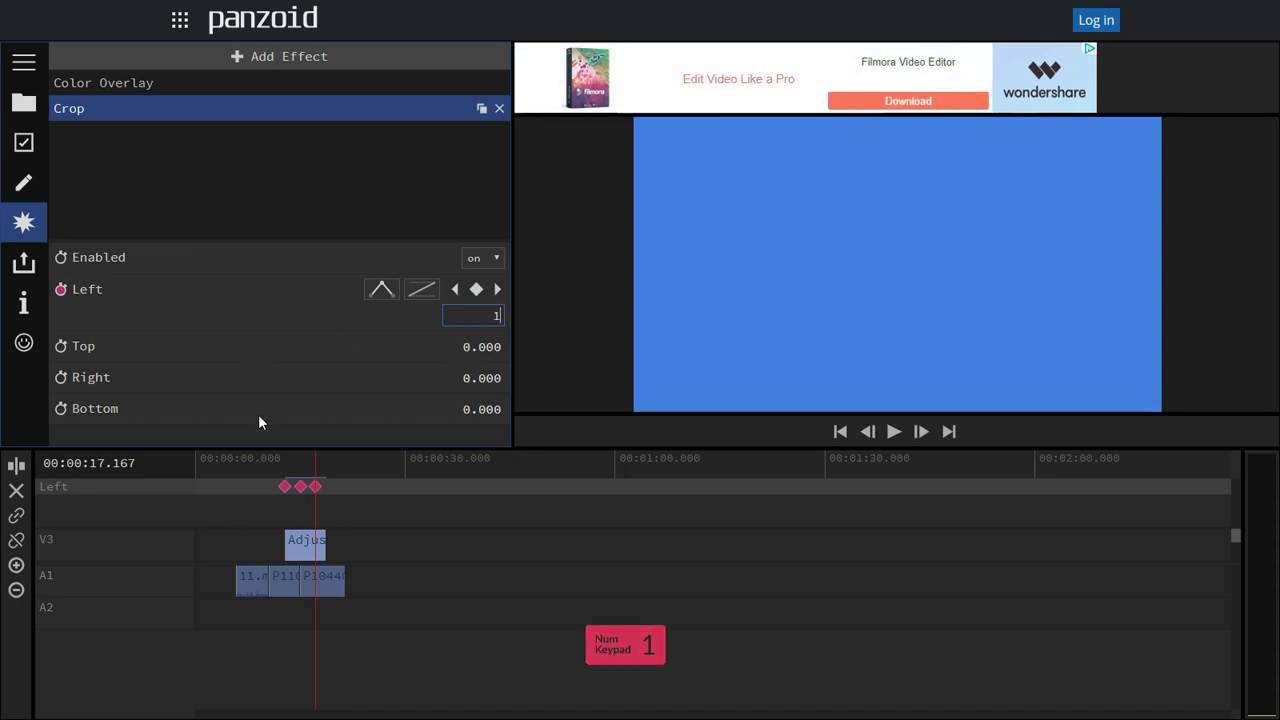
pyautogui.click(449, 591)
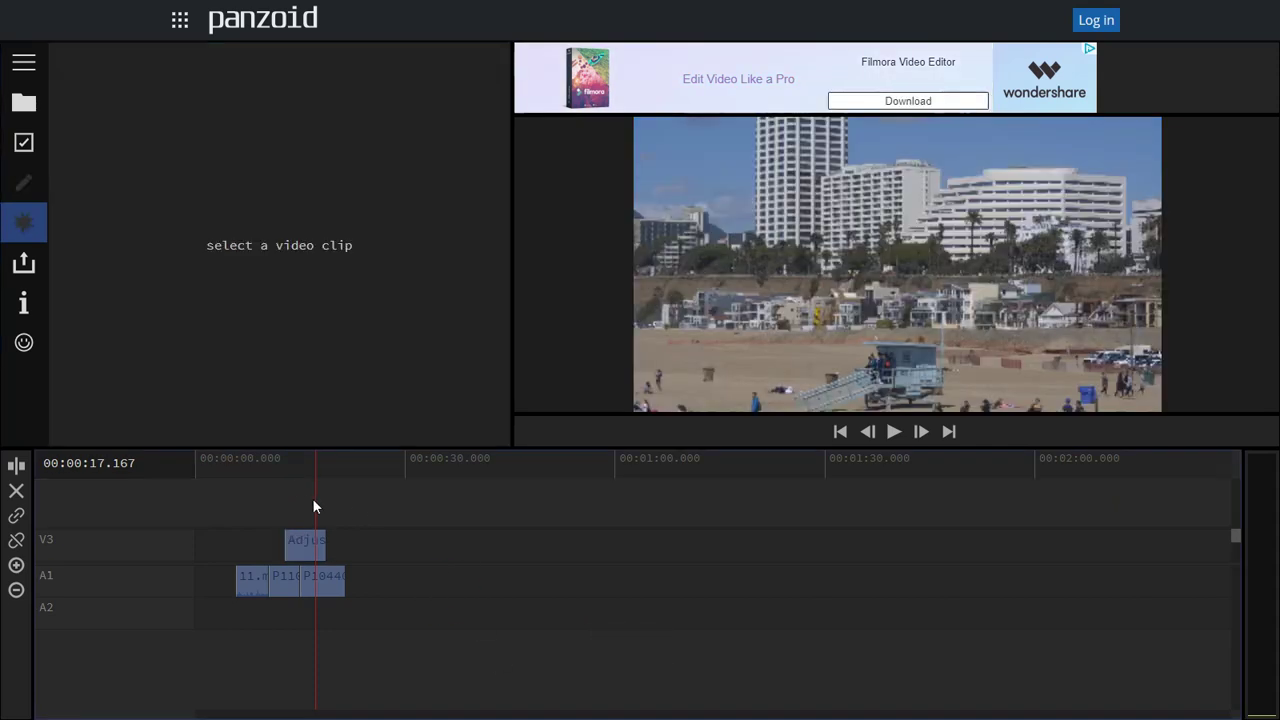
# Step: Play back the full wipe transition across the Adjustment clip, from its first Crop keyframe past the last one
pyautogui.click(288, 466)
pyautogui.click(311, 548)
pyautogui.press('space')
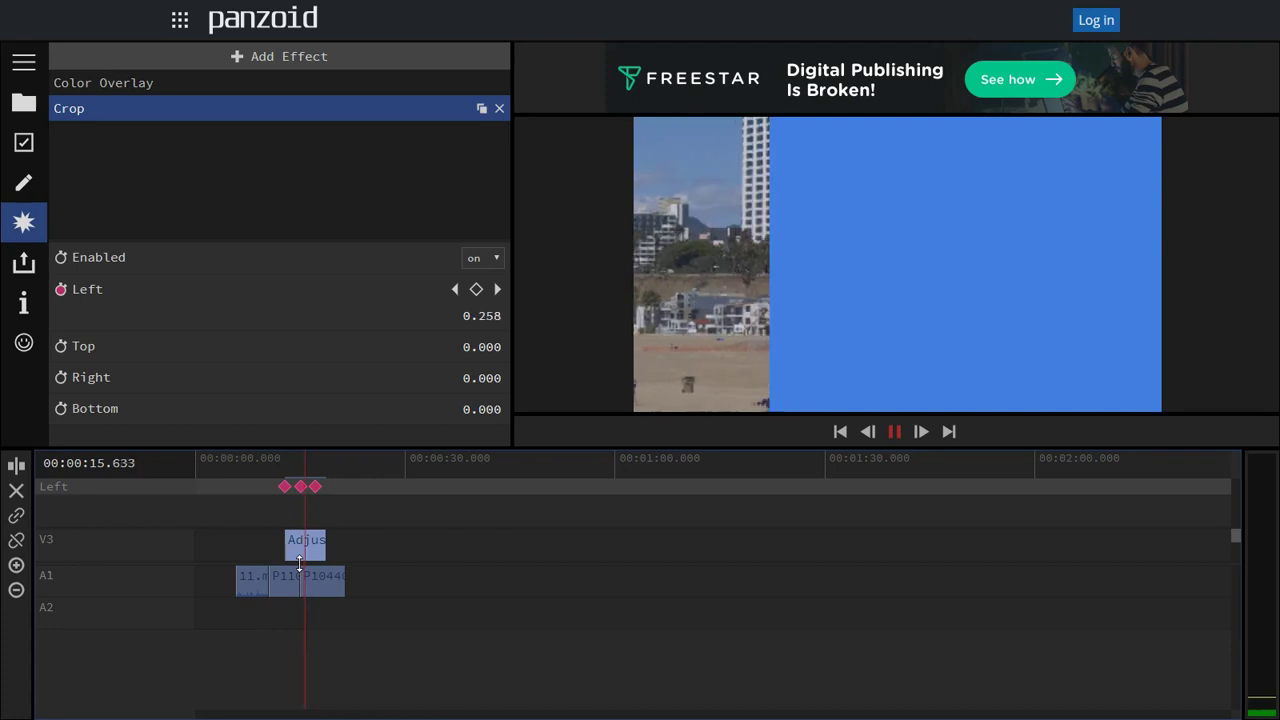
pyautogui.press('space')
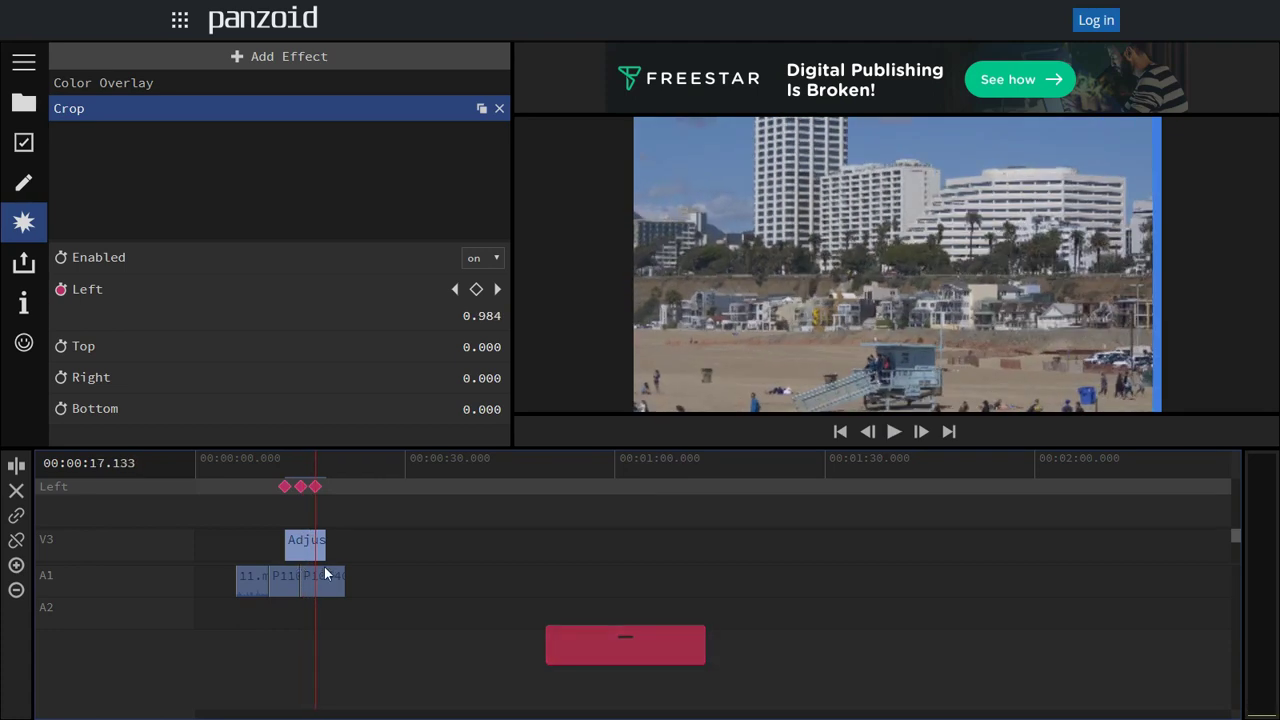
pyautogui.press('space')
pyautogui.press('space')
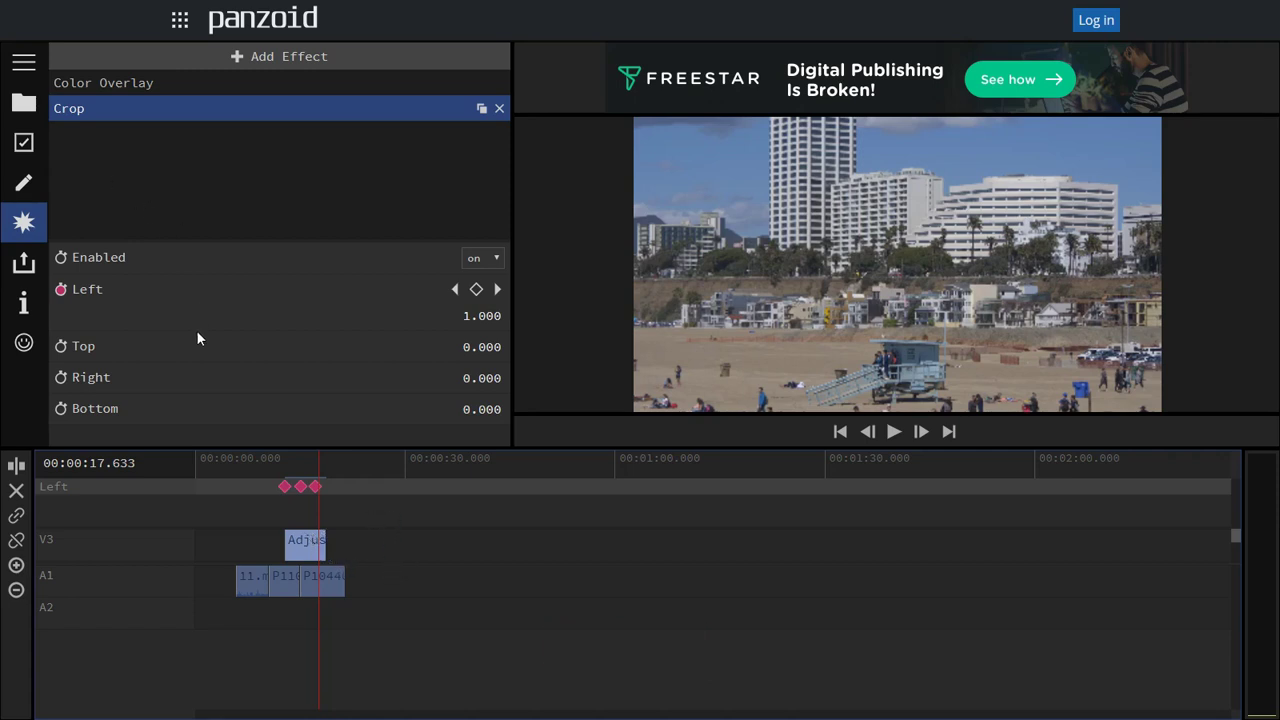
# Step: Place a 3D Scene clip directly after the Adjustment clip on track V3 and trim it to the end of the last video clip
pyautogui.click(24, 102)
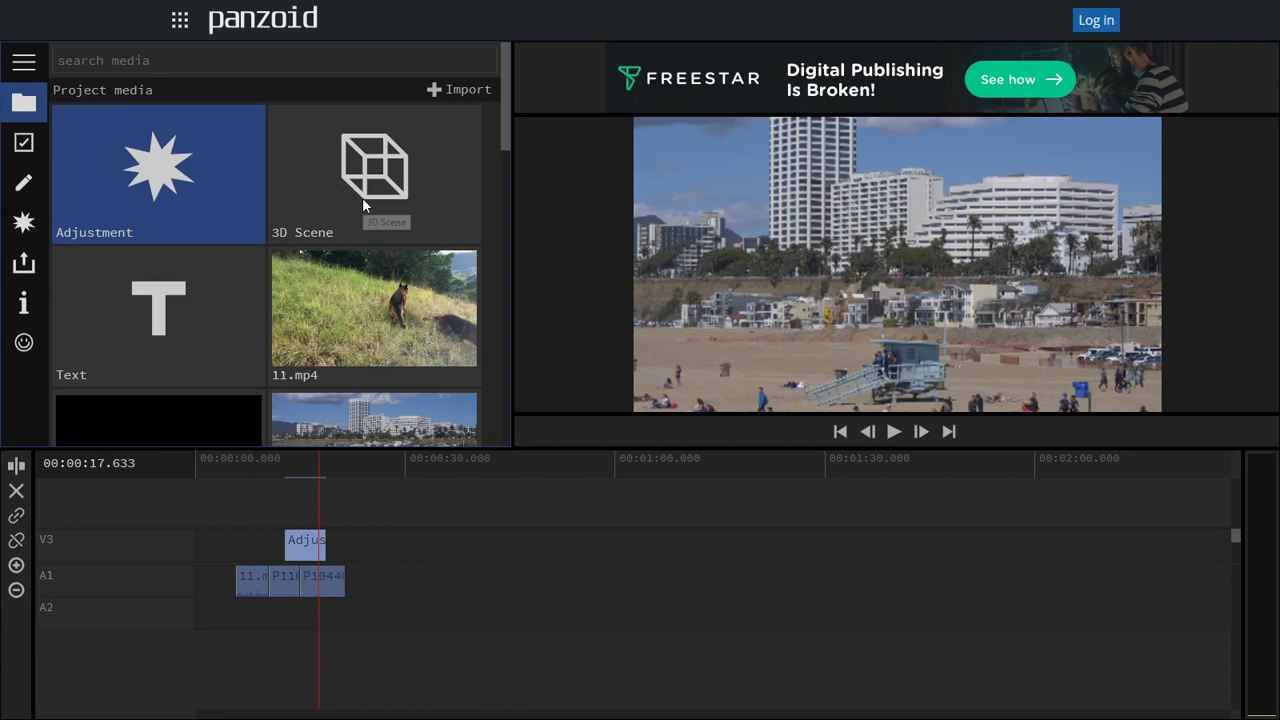
pyautogui.moveTo(376, 181); pyautogui.dragTo(348, 548)
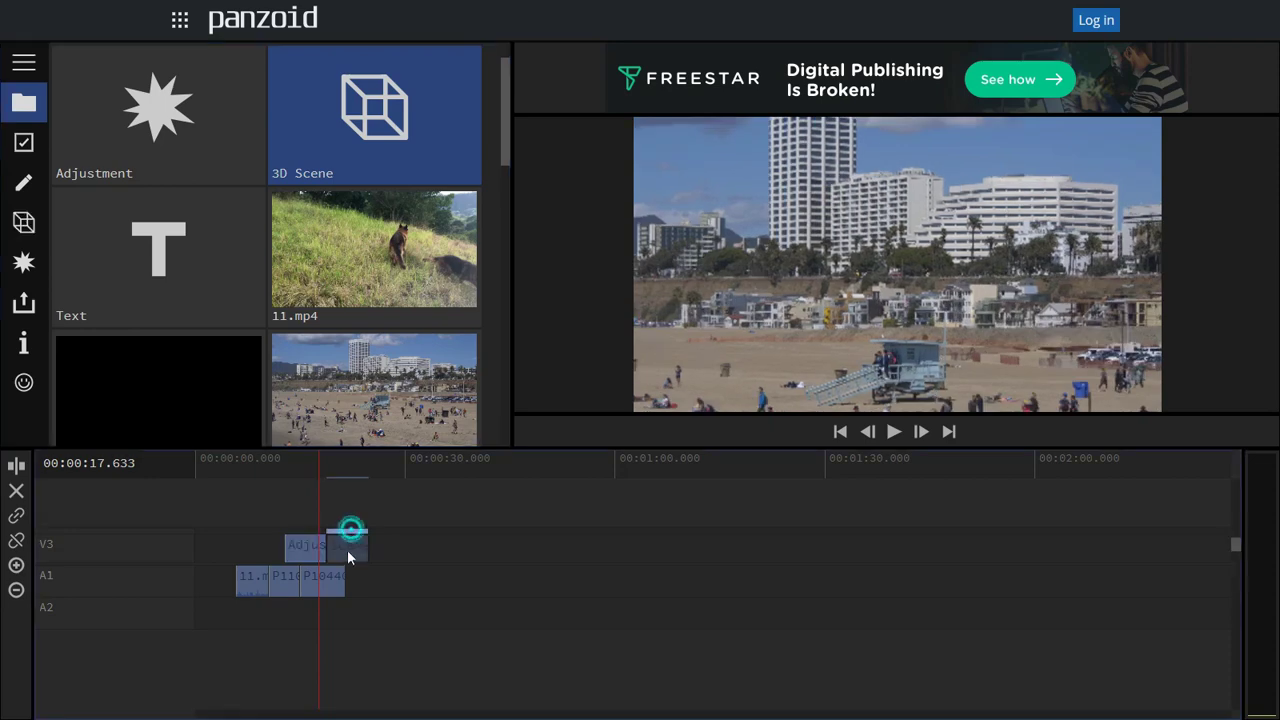
pyautogui.click(362, 549)
pyautogui.moveTo(344, 552); pyautogui.dragTo(343, 548)
# Step: Add the preset AK47 model to the 3D Scene clip, with the playhead at 00:00:19.667
pyautogui.moveTo(323, 457); pyautogui.dragTo(337, 520)
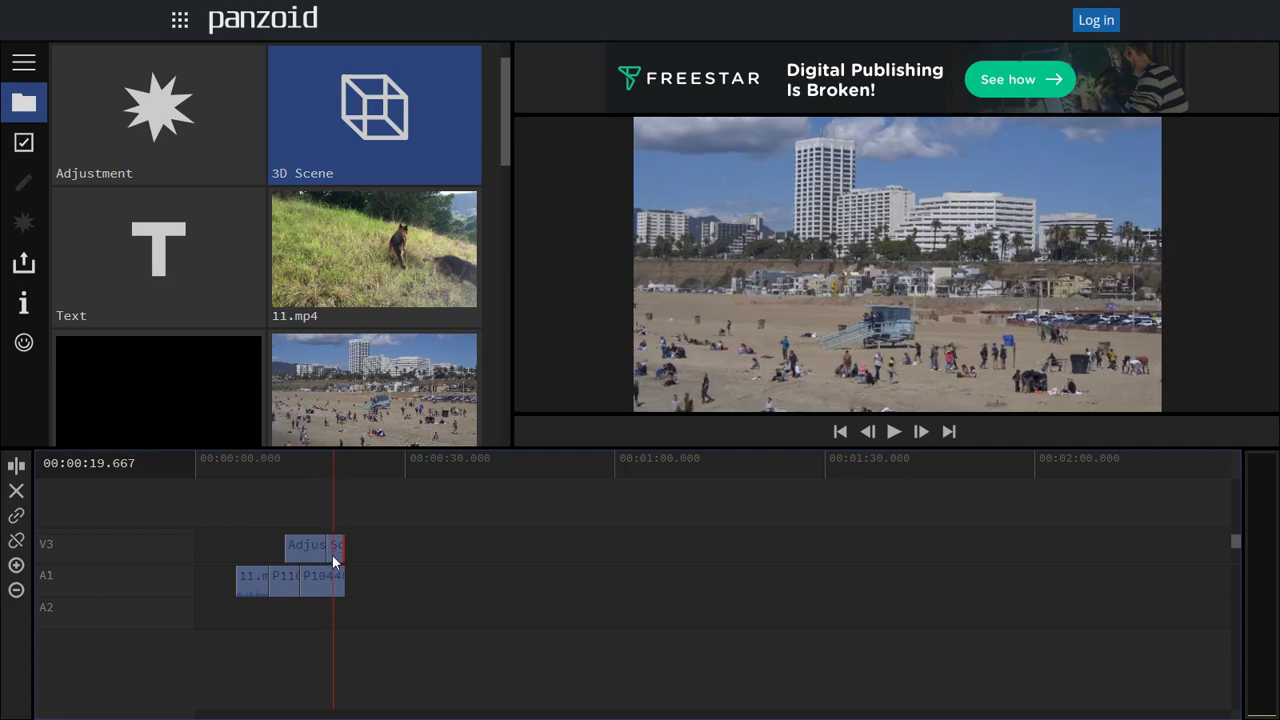
pyautogui.click(337, 550)
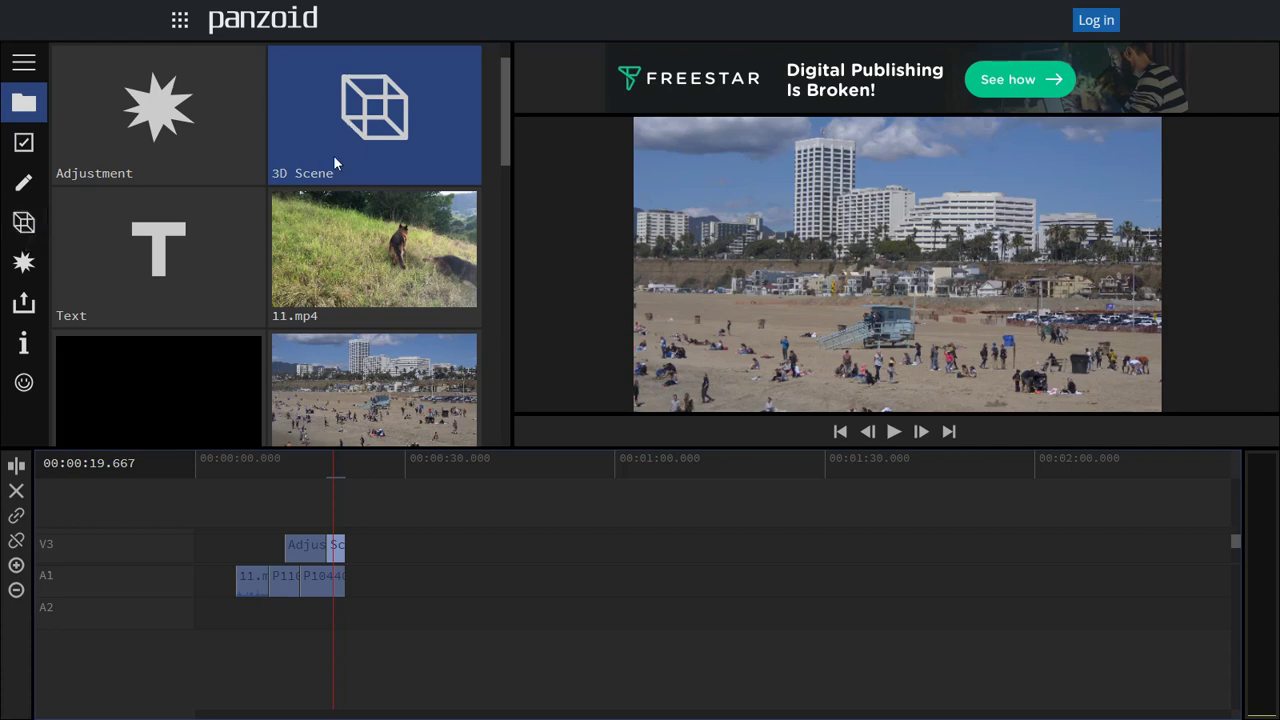
pyautogui.click(34, 224)
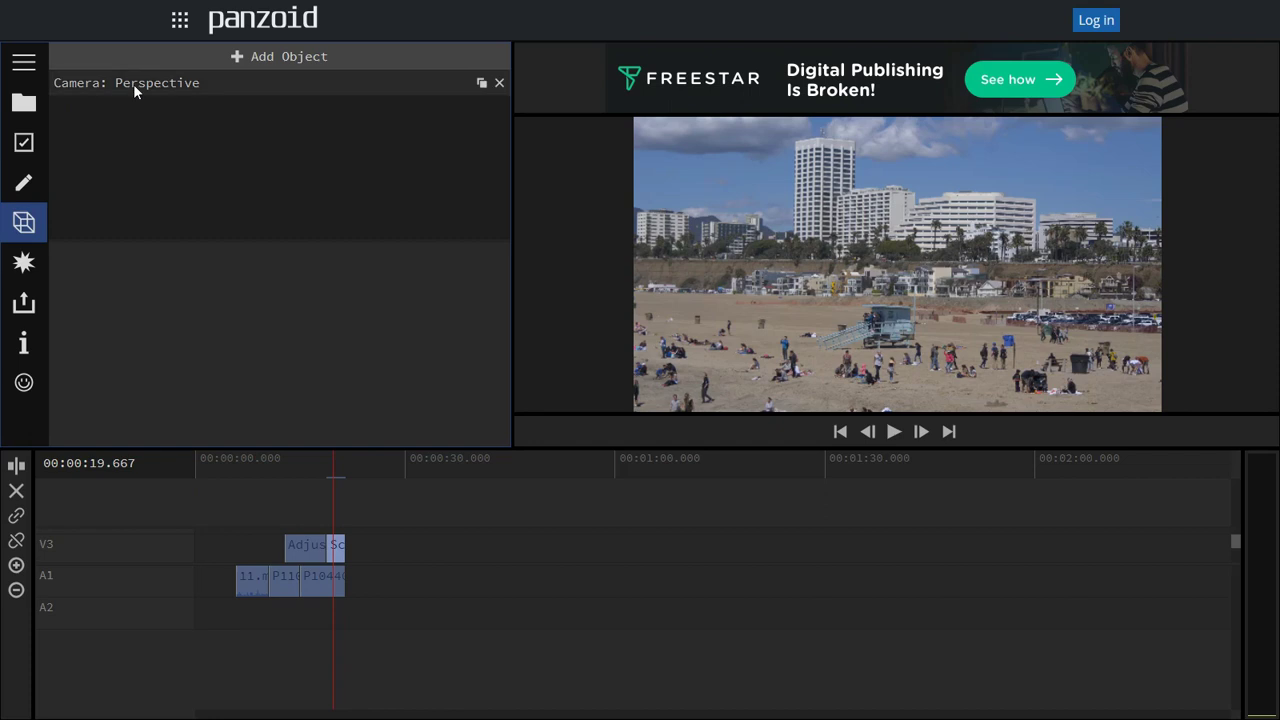
pyautogui.click(269, 57)
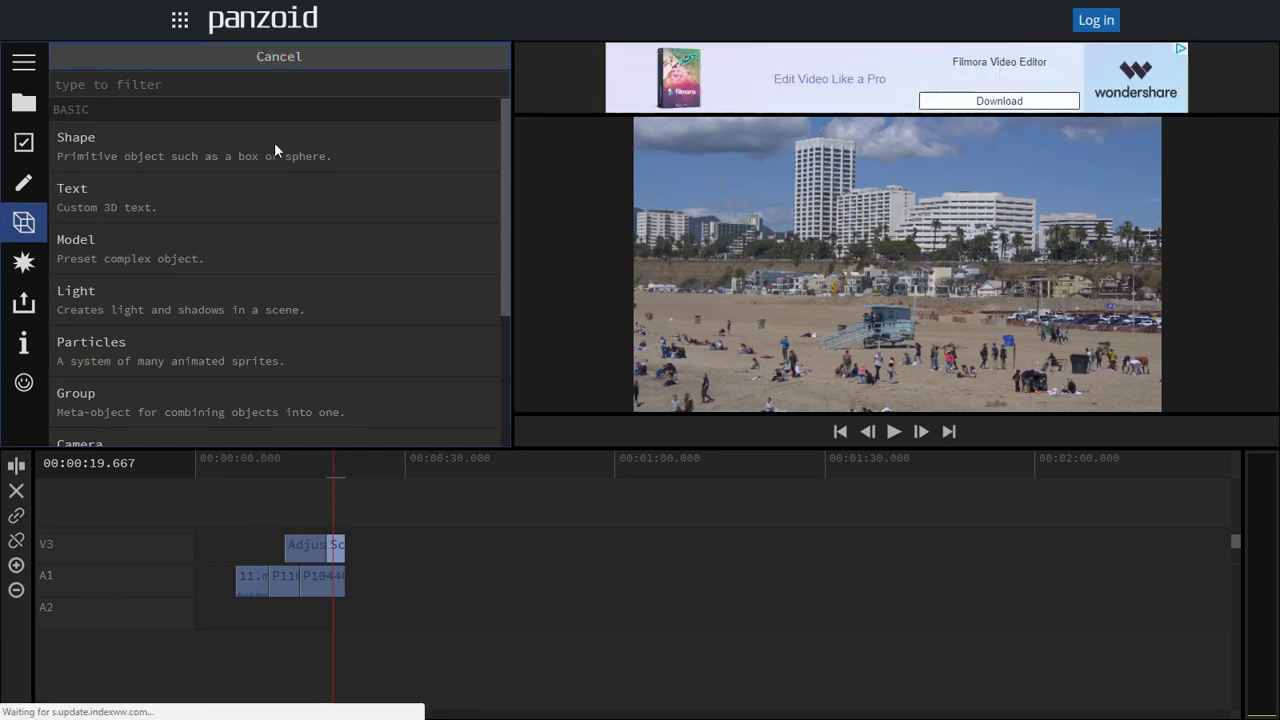
pyautogui.scroll(-3, 124, 383)
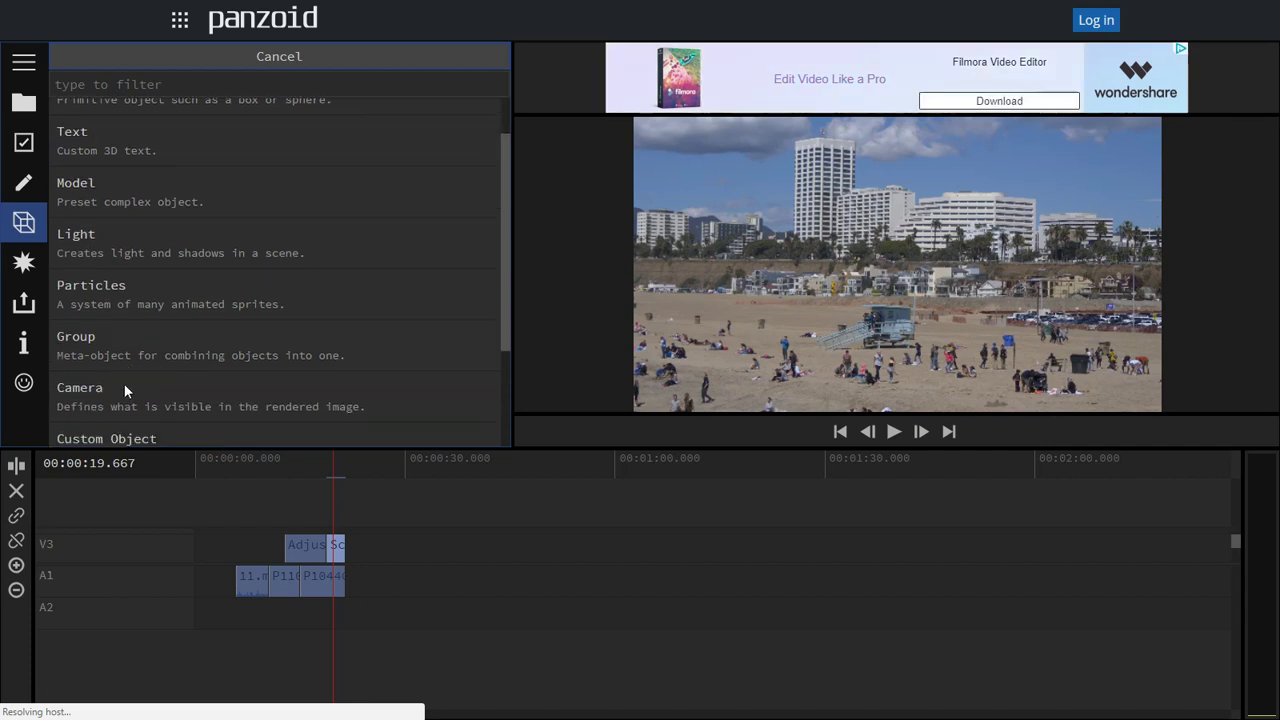
pyautogui.scroll(3, 124, 383)
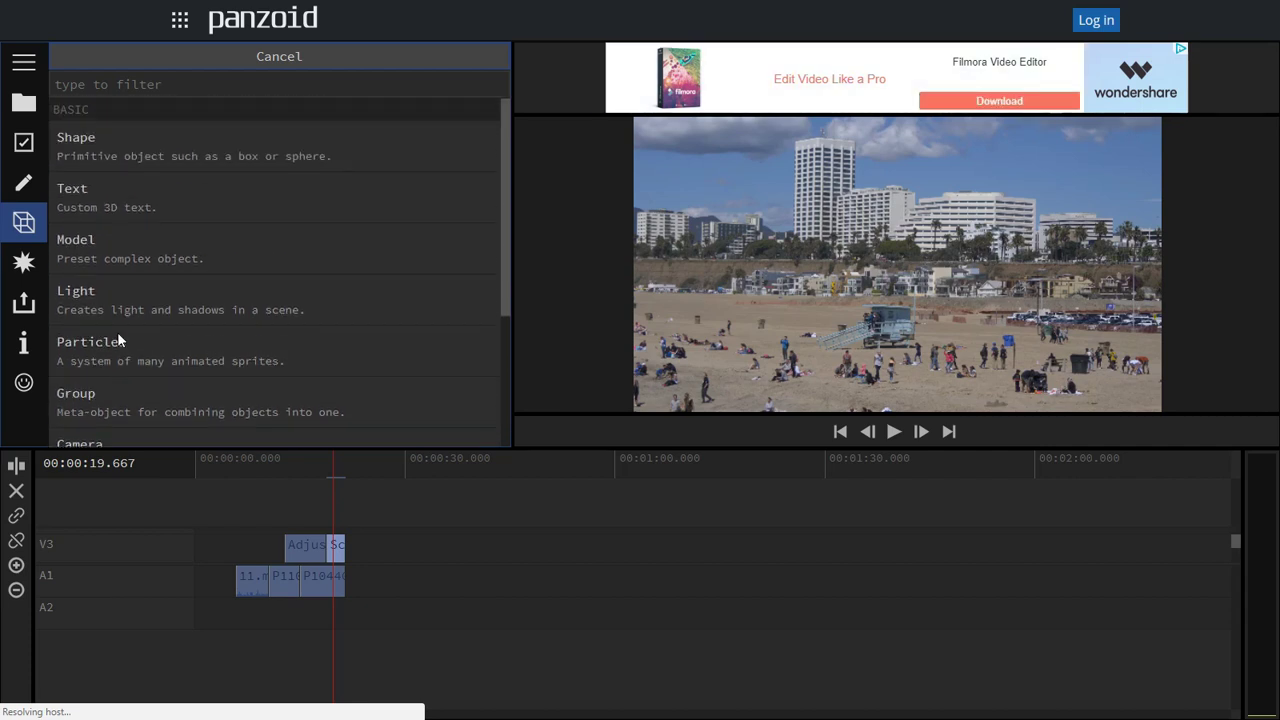
pyautogui.click(100, 246)
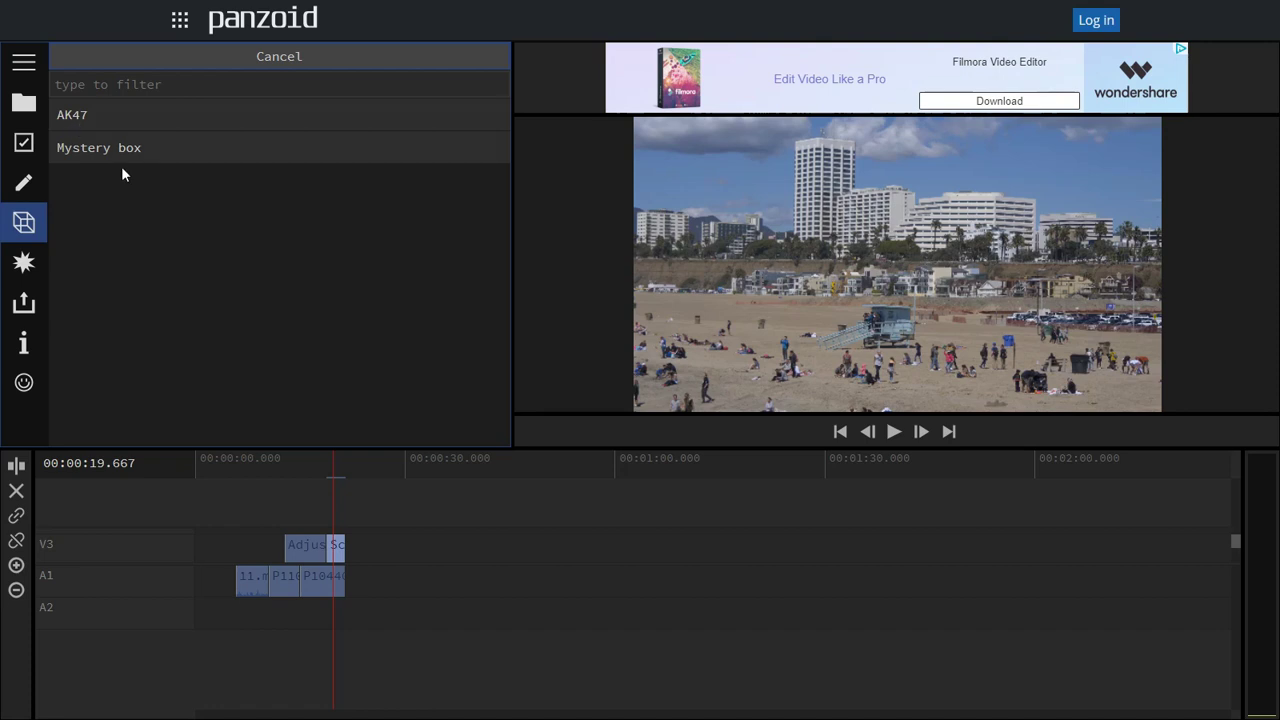
pyautogui.click(84, 117)
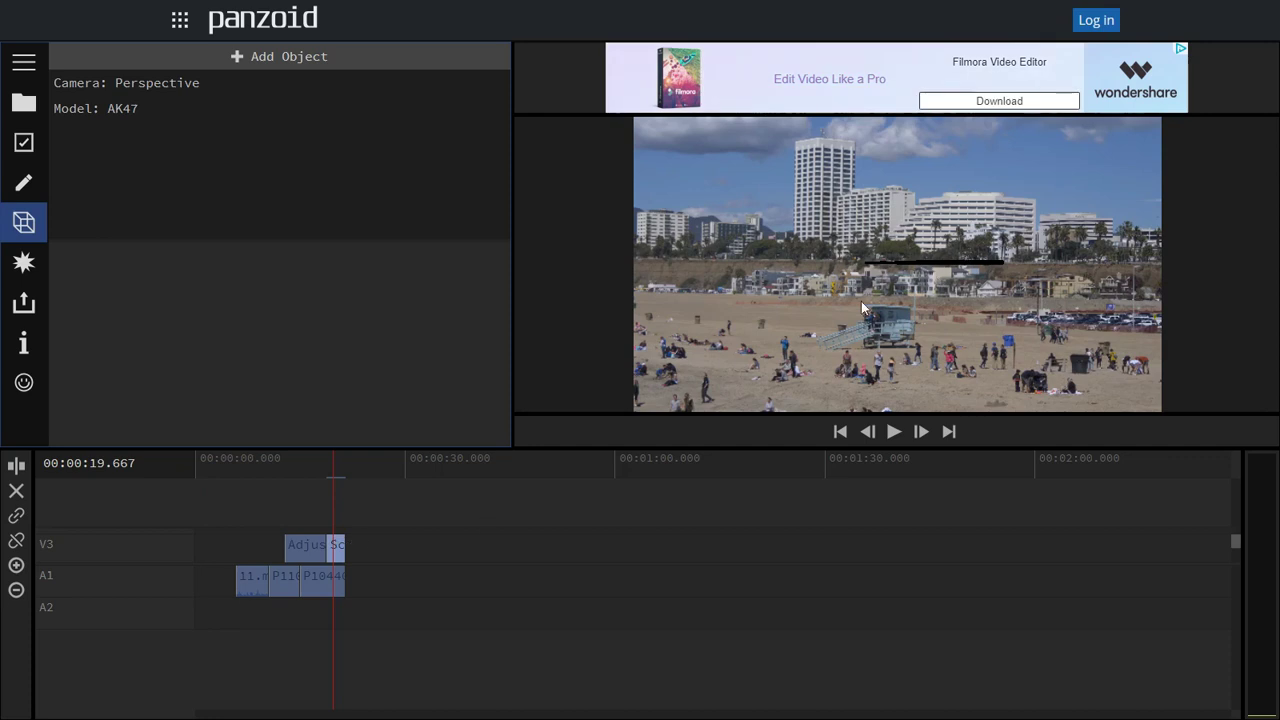
# Step: Rotate the AK47 model to about 92.37 on the first axis and scale it uniformly to about 2.130
pyautogui.click(122, 110)
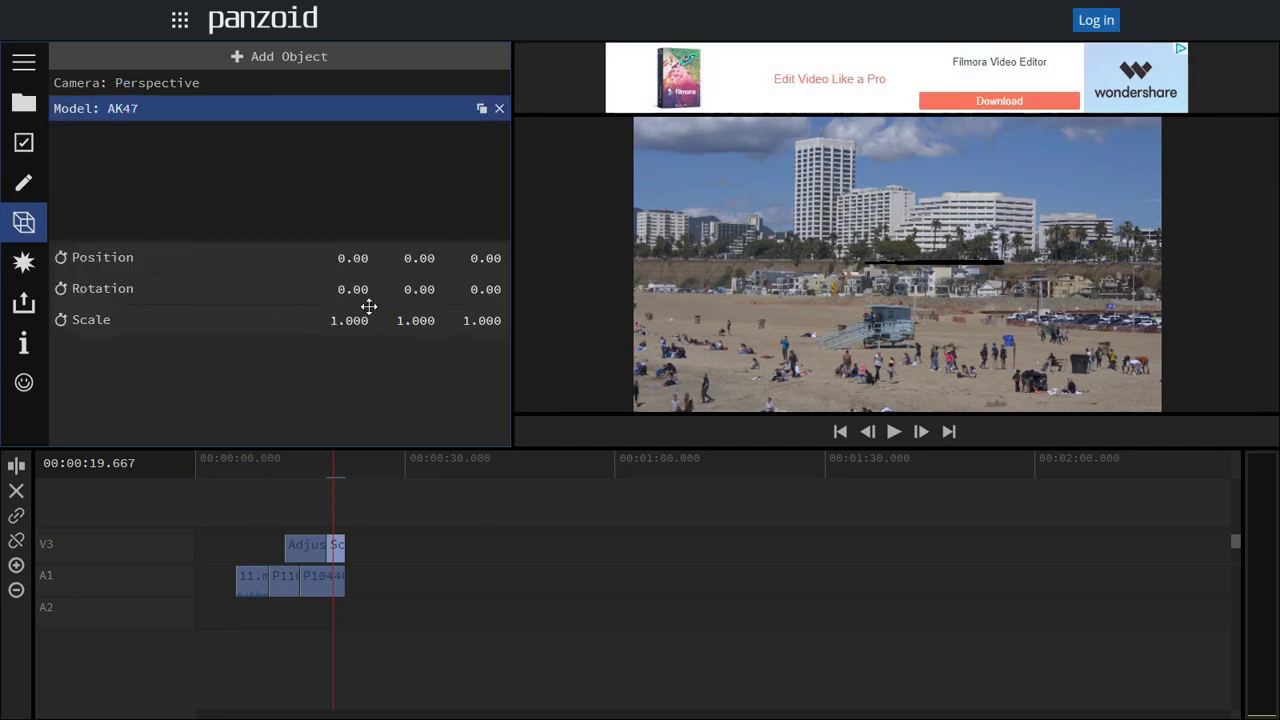
pyautogui.moveTo(355, 290); pyautogui.dragTo(1092, 288)
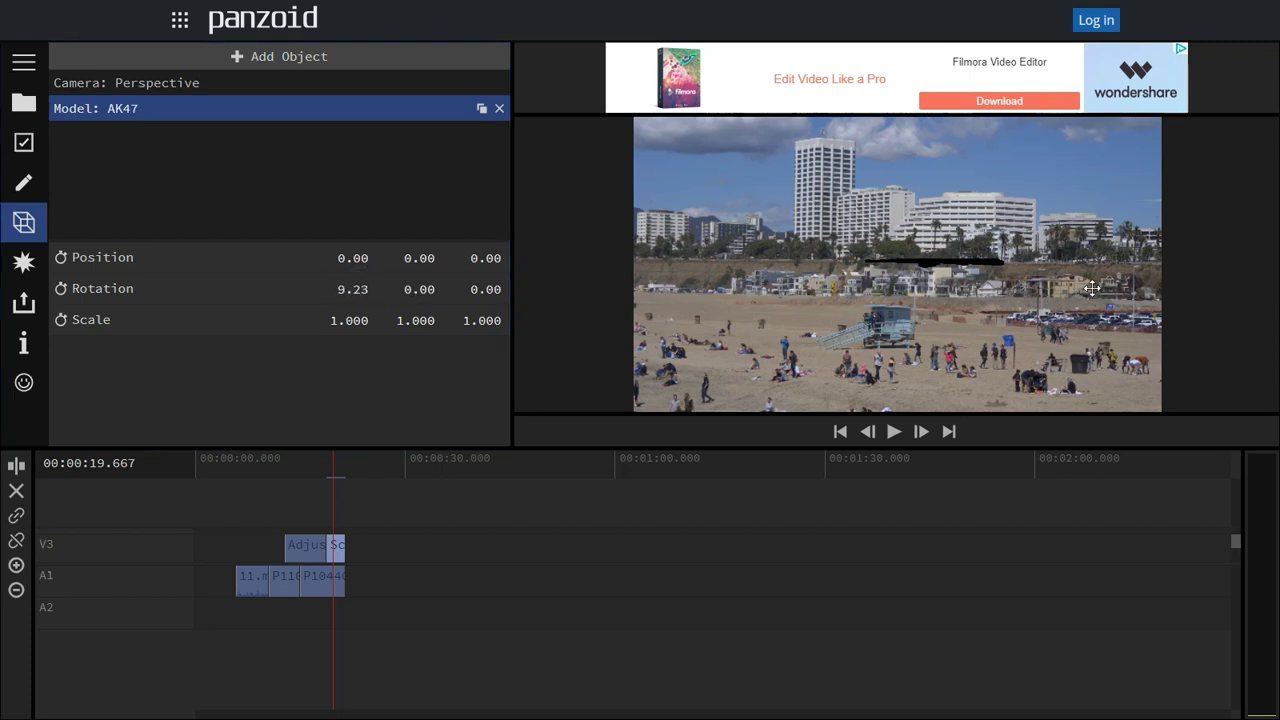
pyautogui.moveTo(347, 295); pyautogui.dragTo(908, 332)
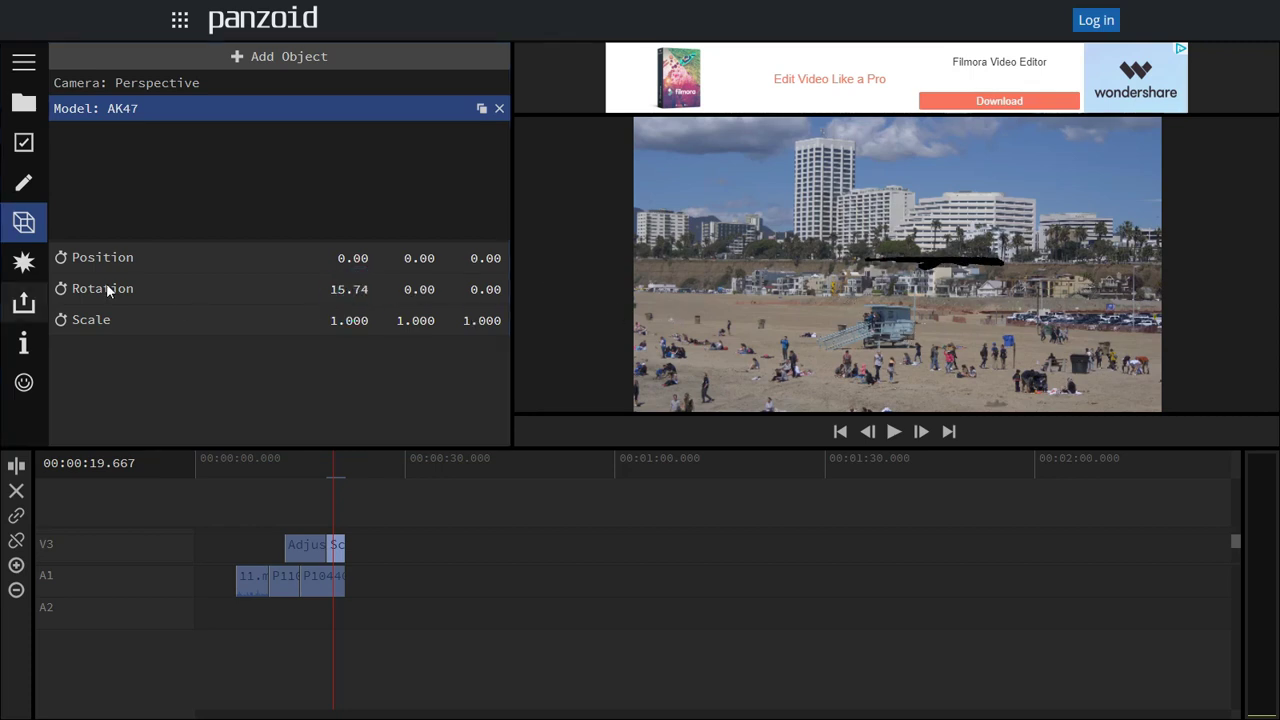
pyautogui.moveTo(340, 290); pyautogui.dragTo(782, 300)
pyautogui.moveTo(343, 290); pyautogui.dragTo(1245, 328)
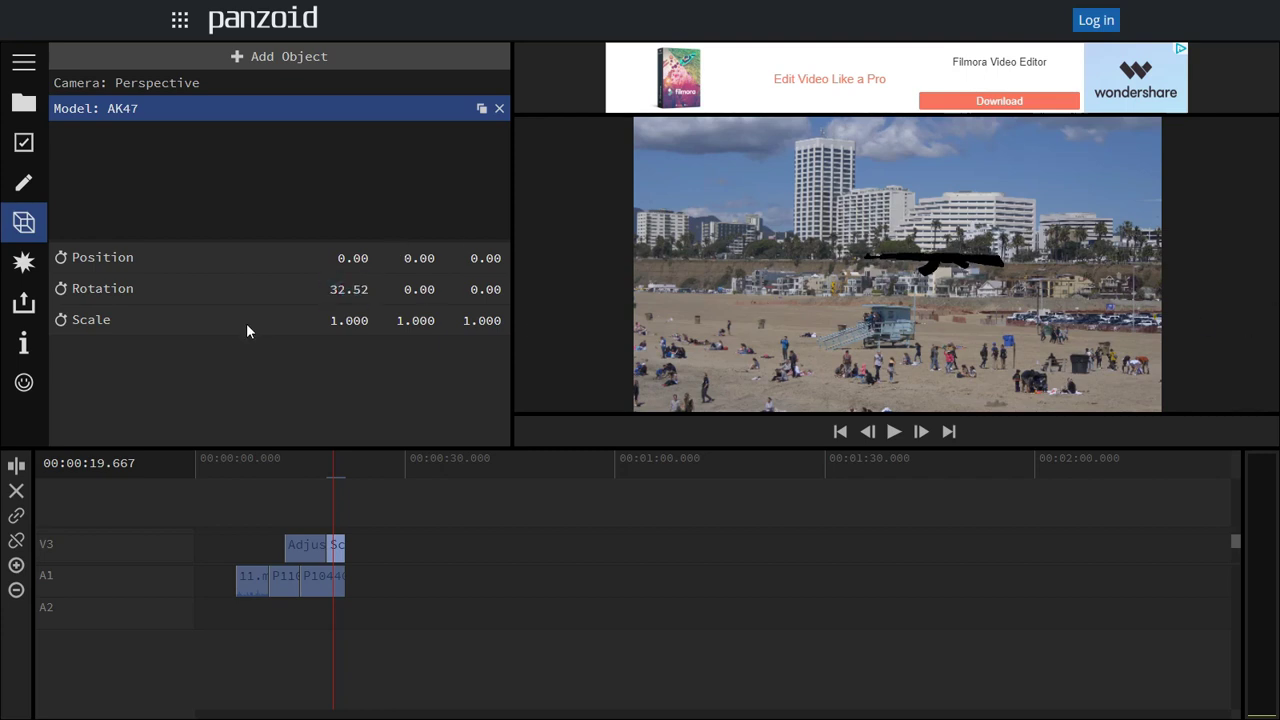
pyautogui.press('shift')
pyautogui.moveTo(356, 295); pyautogui.dragTo(866, 336)
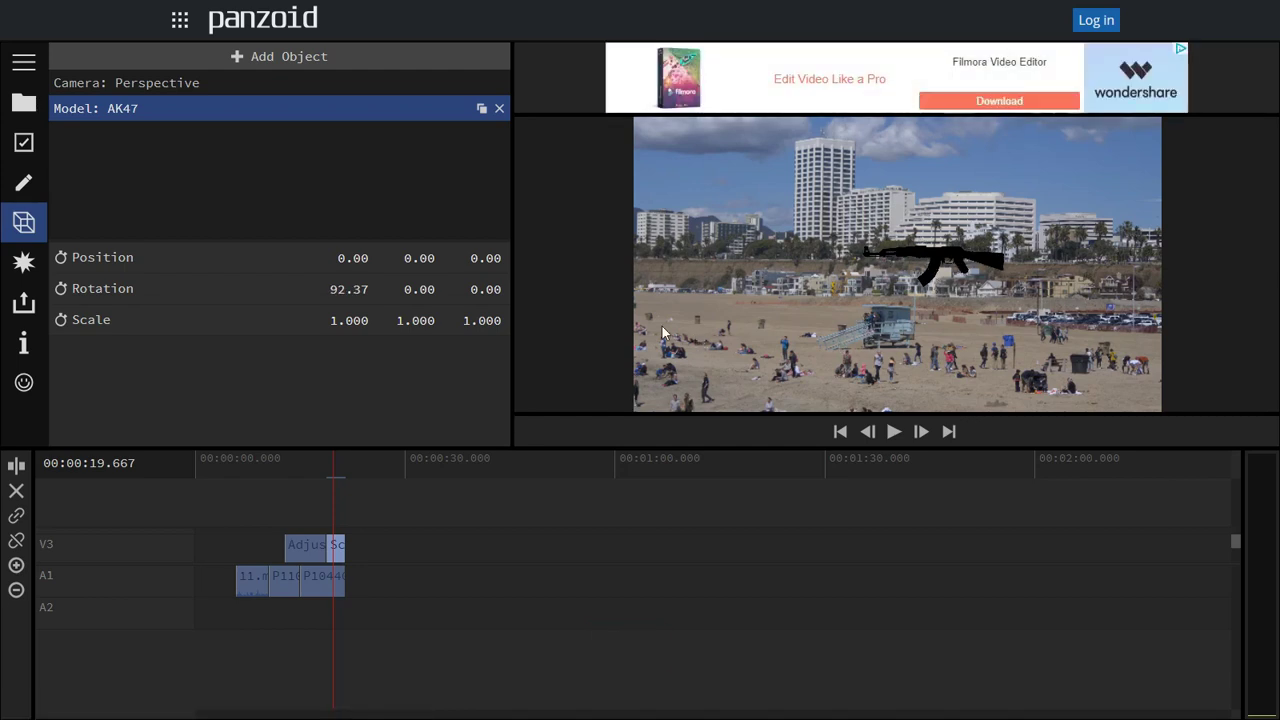
pyautogui.moveTo(343, 320); pyautogui.dragTo(457, 340)
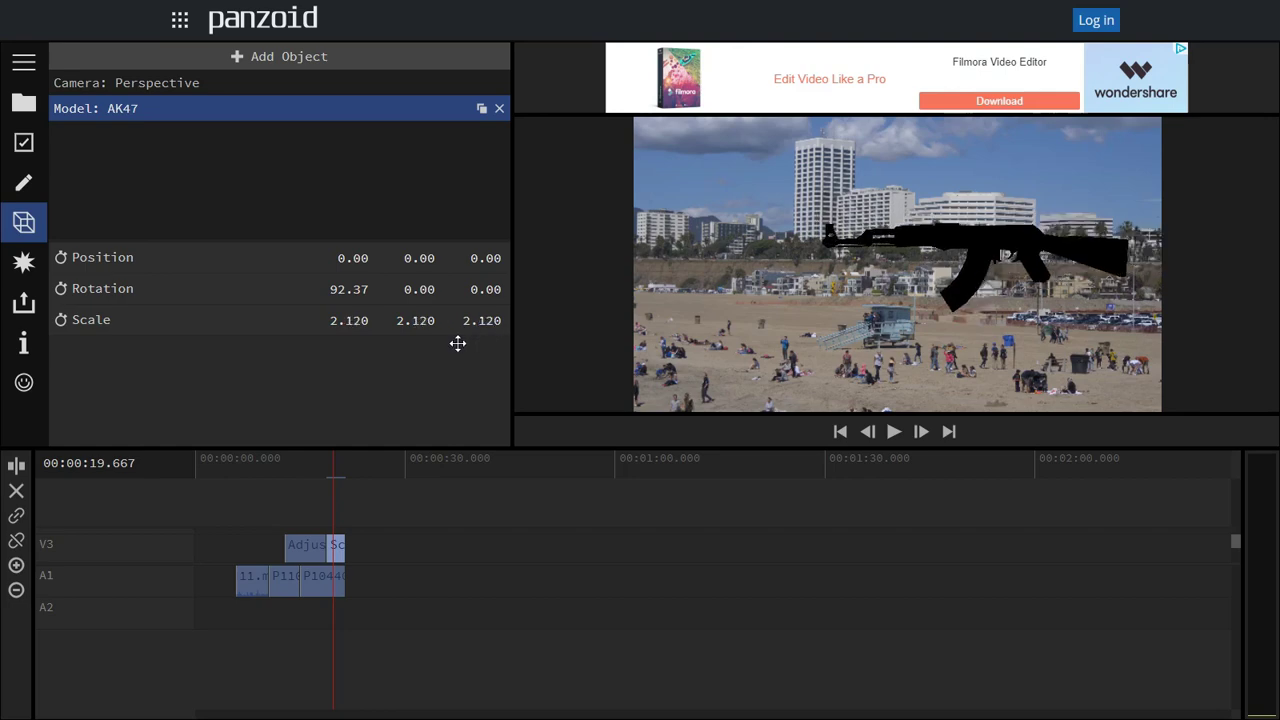
# Step: Keyframe the AK47 model's Position at 00:00:18.867, the start of the 3D Scene clip
pyautogui.click(326, 463)
pyautogui.click(329, 465)
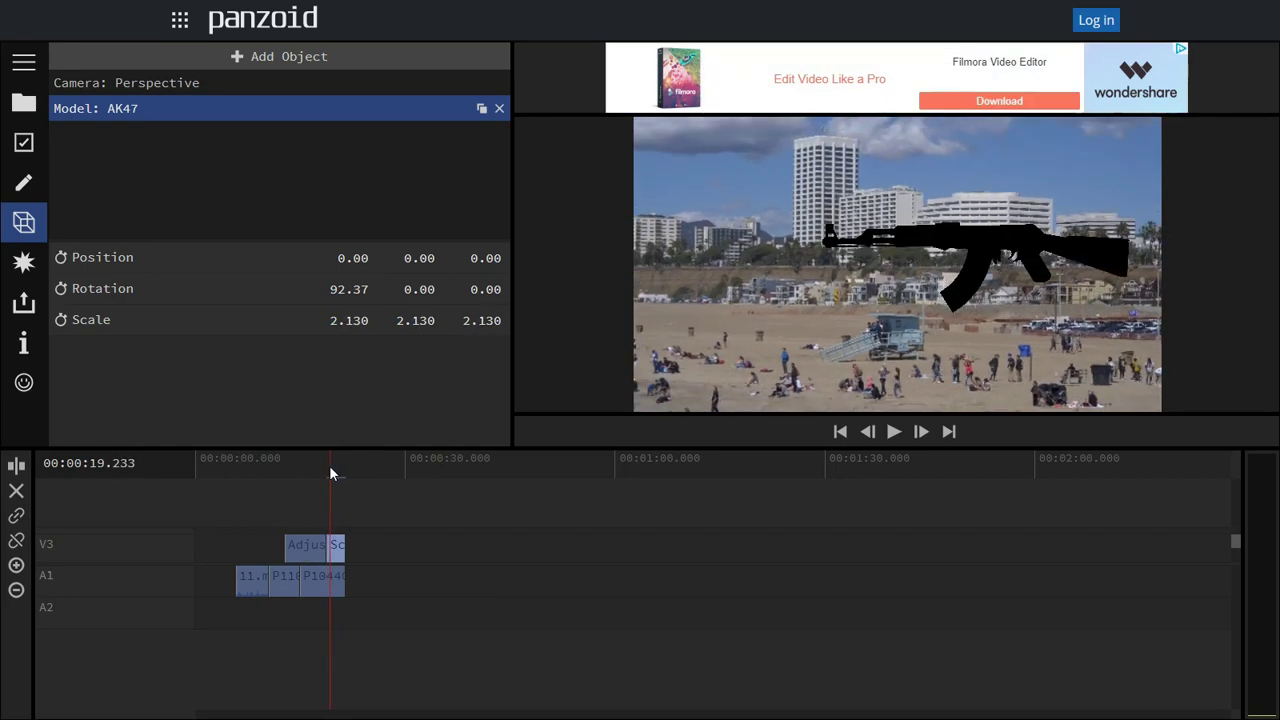
pyautogui.click(327, 466)
pyautogui.click(336, 552)
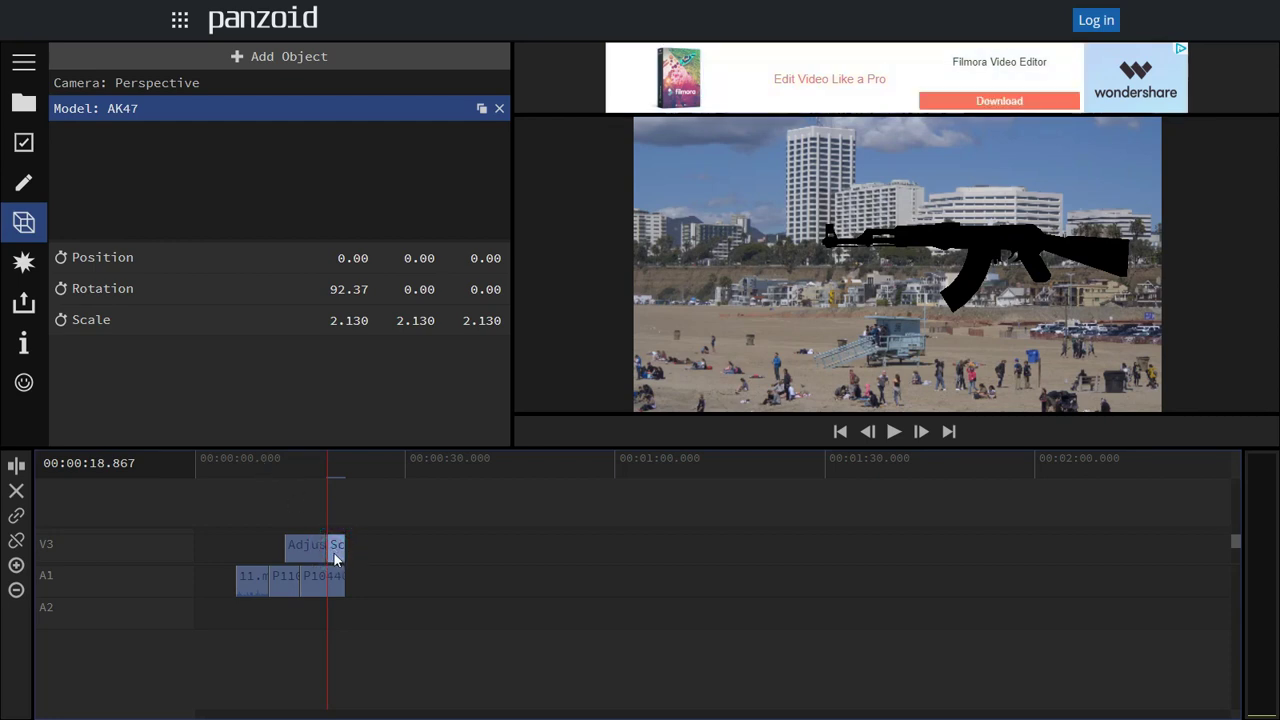
pyautogui.click(62, 258)
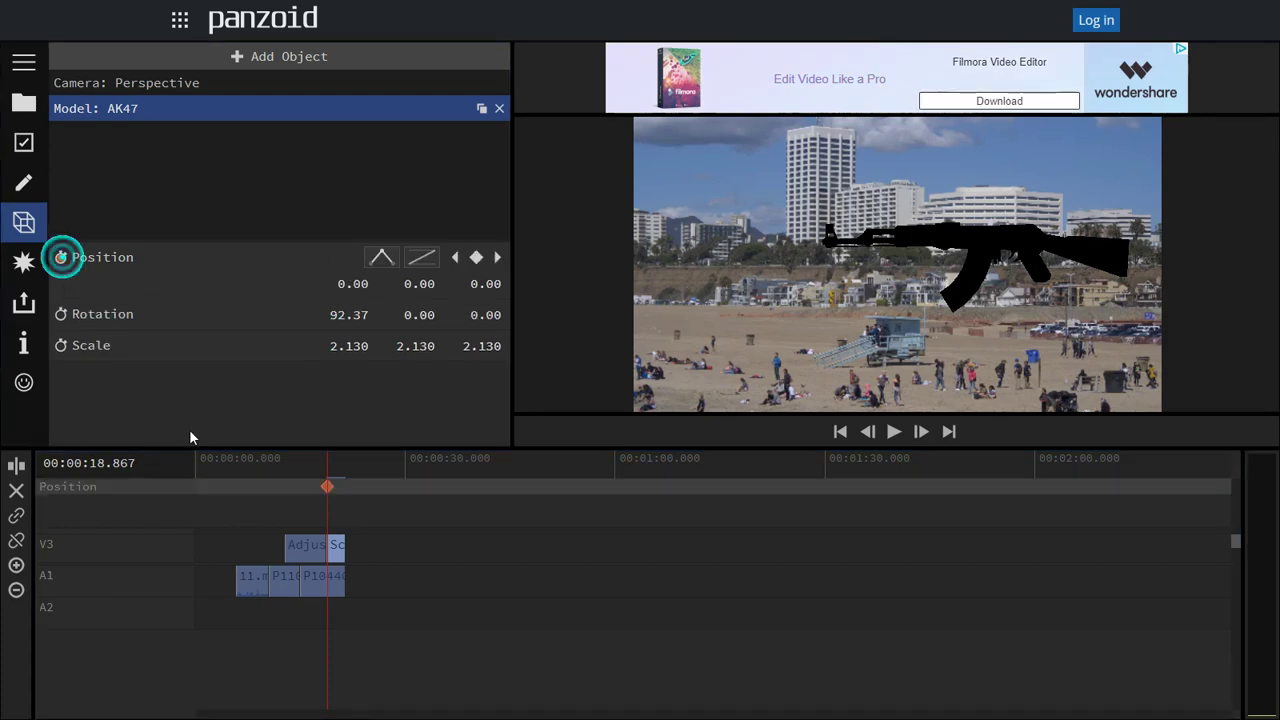
# Step: At the existing Position keyframe, move the AK47 model out of frame to about 105.83, 0.00, 1.59
pyautogui.click(332, 463)
pyautogui.moveTo(332, 467); pyautogui.dragTo(325, 462)
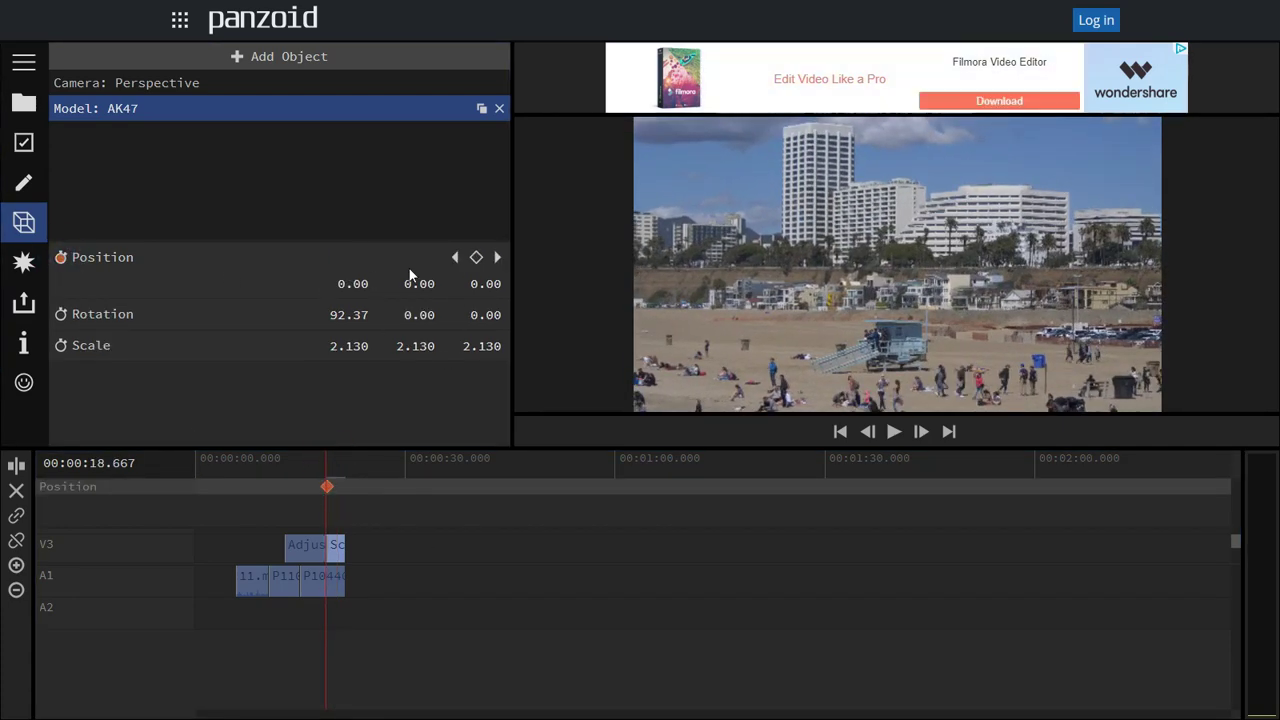
pyautogui.click(498, 257)
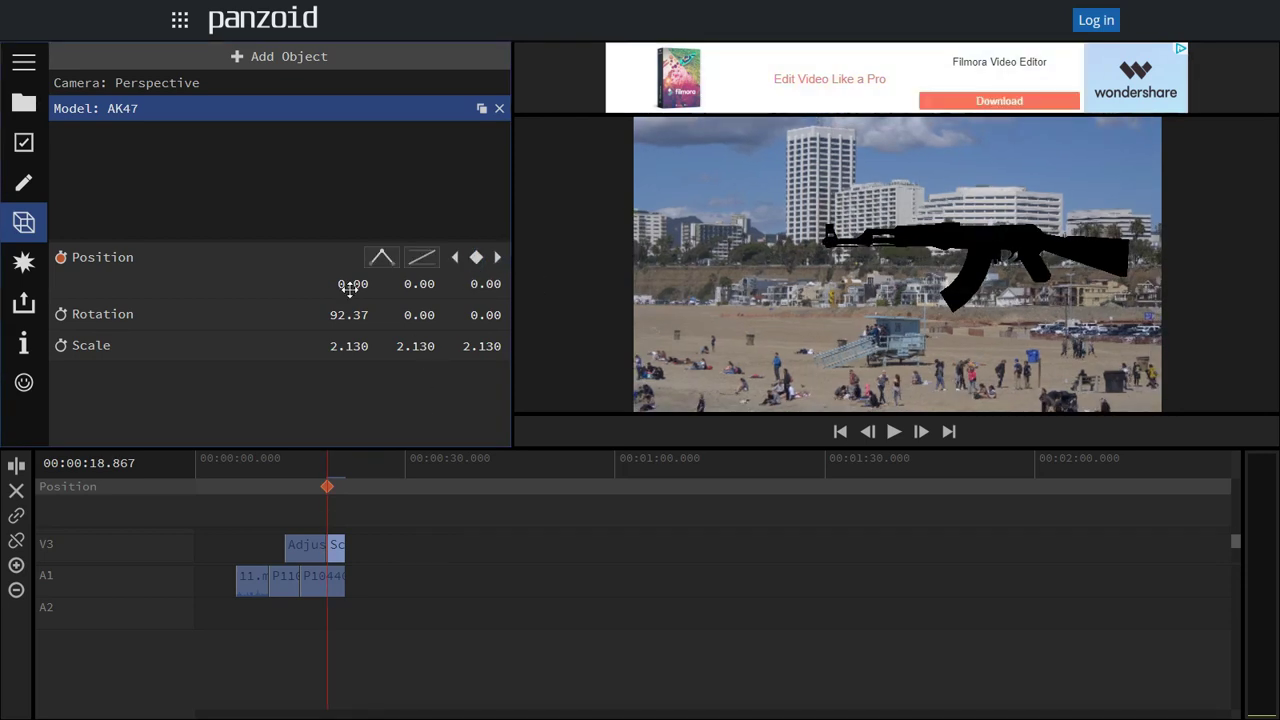
pyautogui.moveTo(485, 285); pyautogui.dragTo(603, 277)
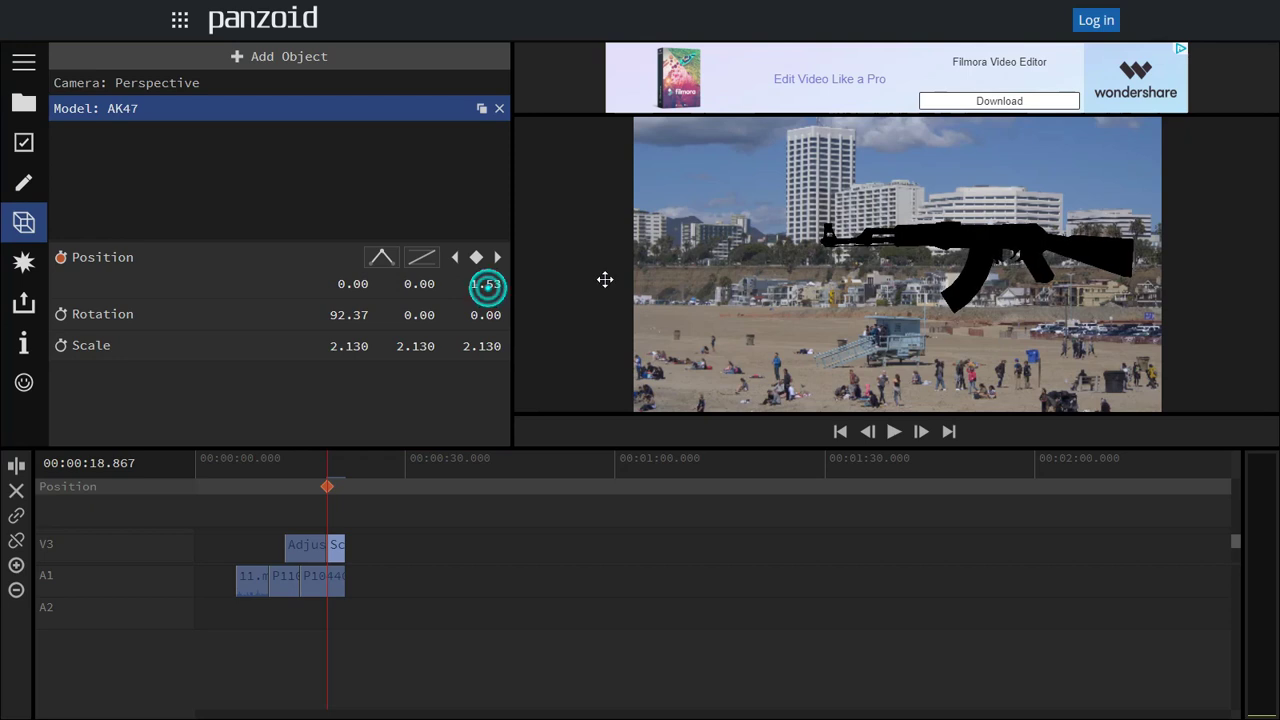
pyautogui.moveTo(360, 284); pyautogui.dragTo(1276, 286)
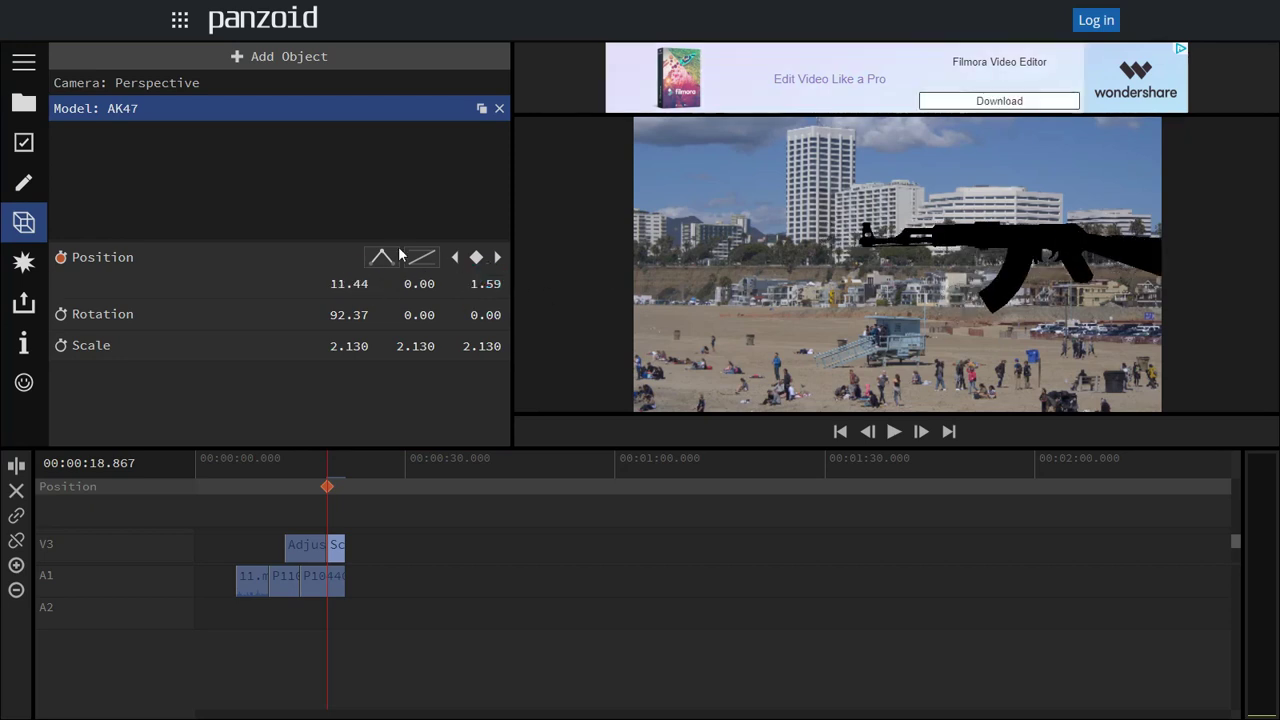
pyautogui.moveTo(343, 284); pyautogui.dragTo(1086, 368)
pyautogui.press('shift')
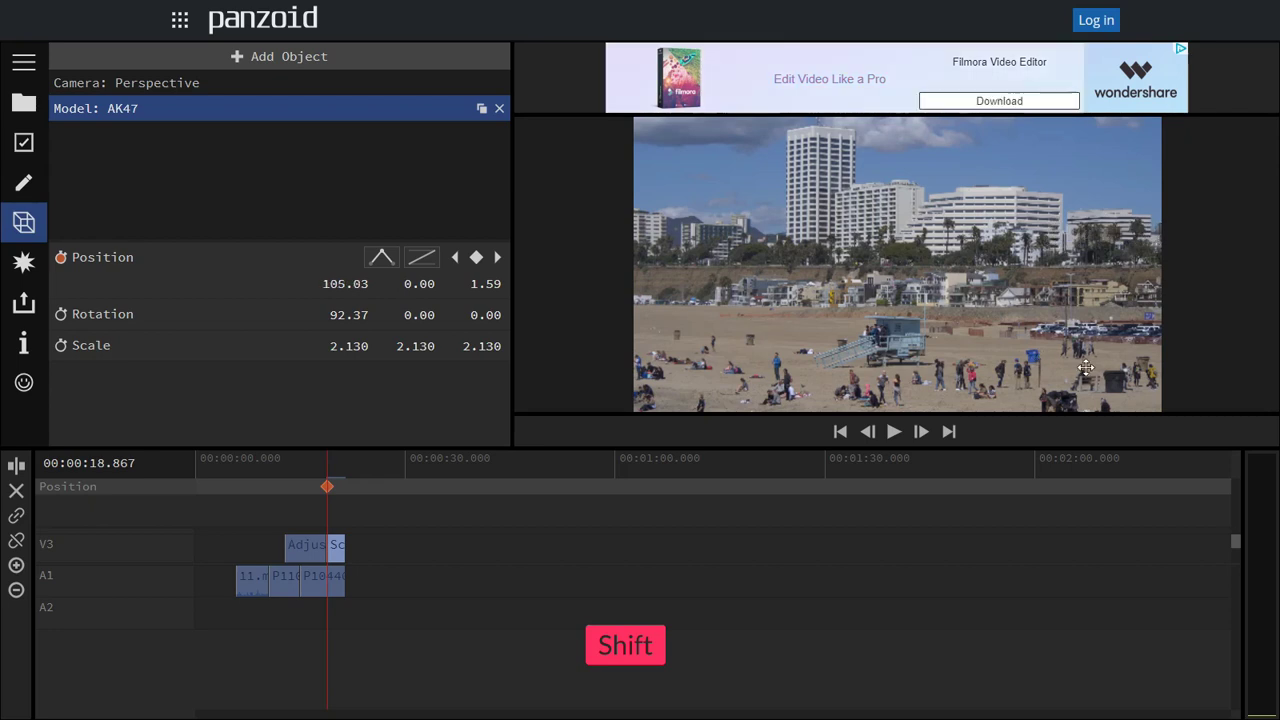
# Step: Keyframe the AK47 model's Position at 00:00:20.933 with the values 0.00, 0.00, 0.00
pyautogui.moveTo(332, 452); pyautogui.dragTo(341, 452)
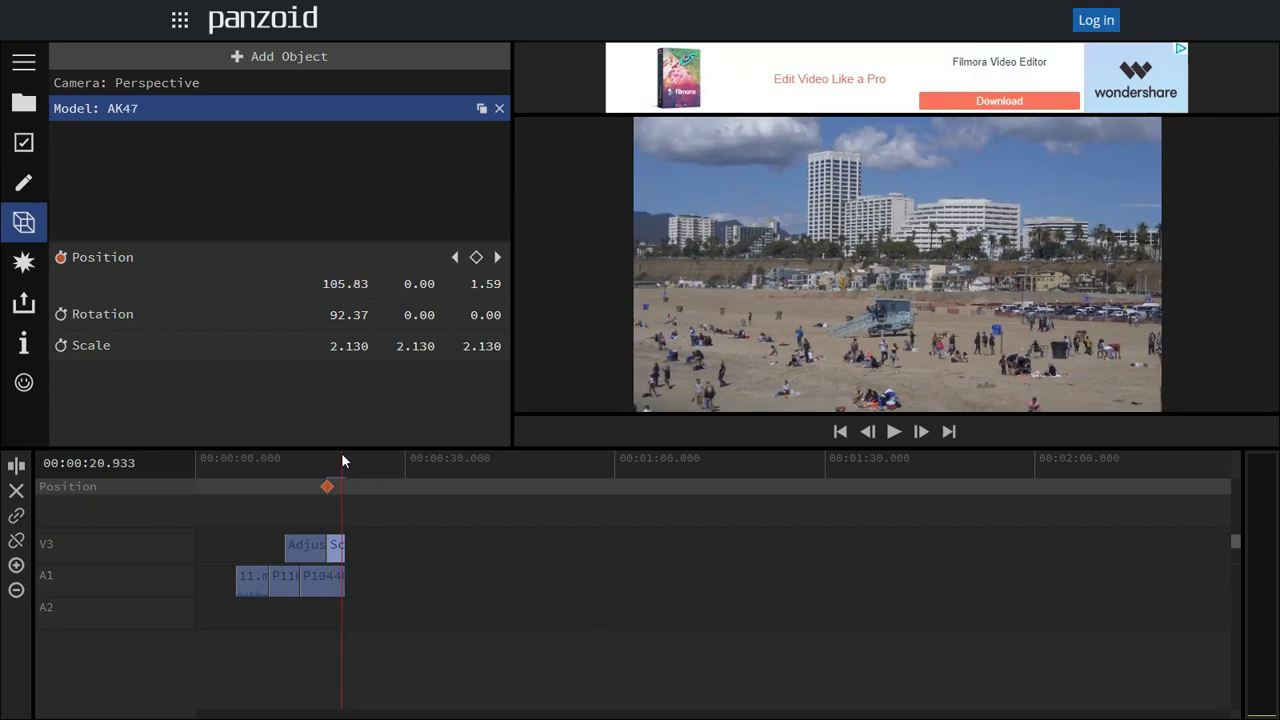
pyautogui.click(476, 257)
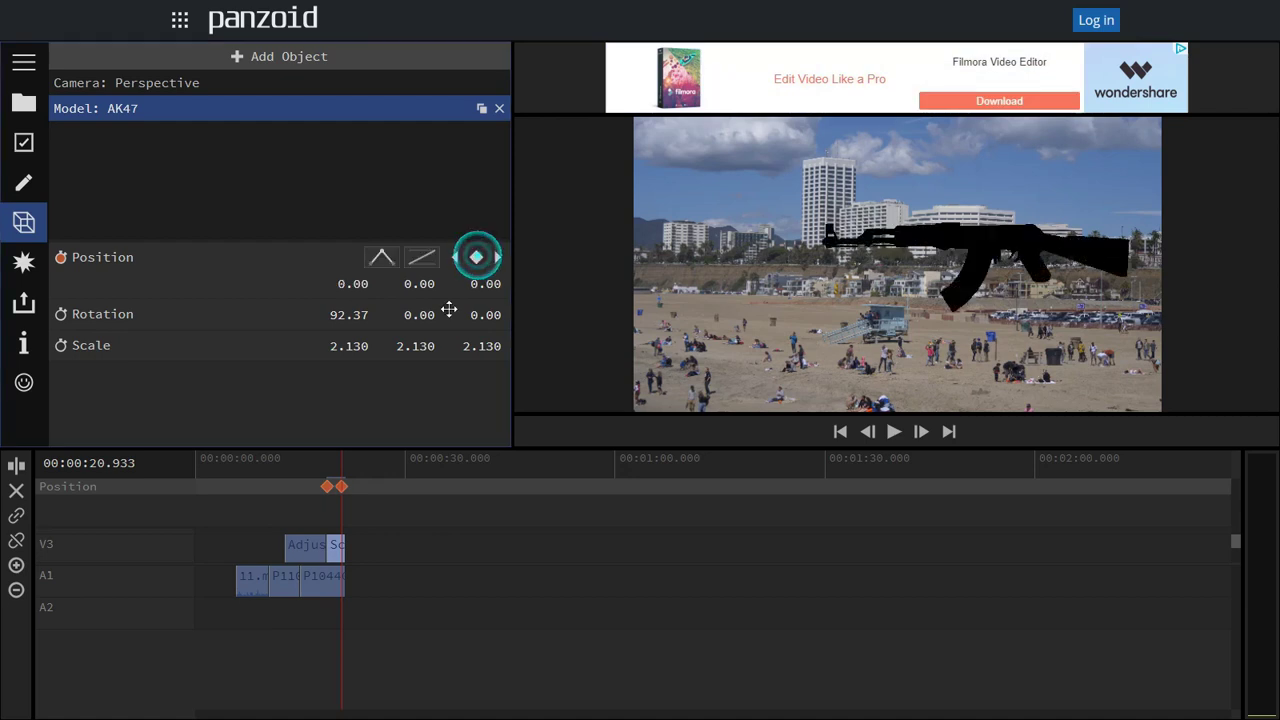
pyautogui.click(329, 466)
pyautogui.press('Delete')
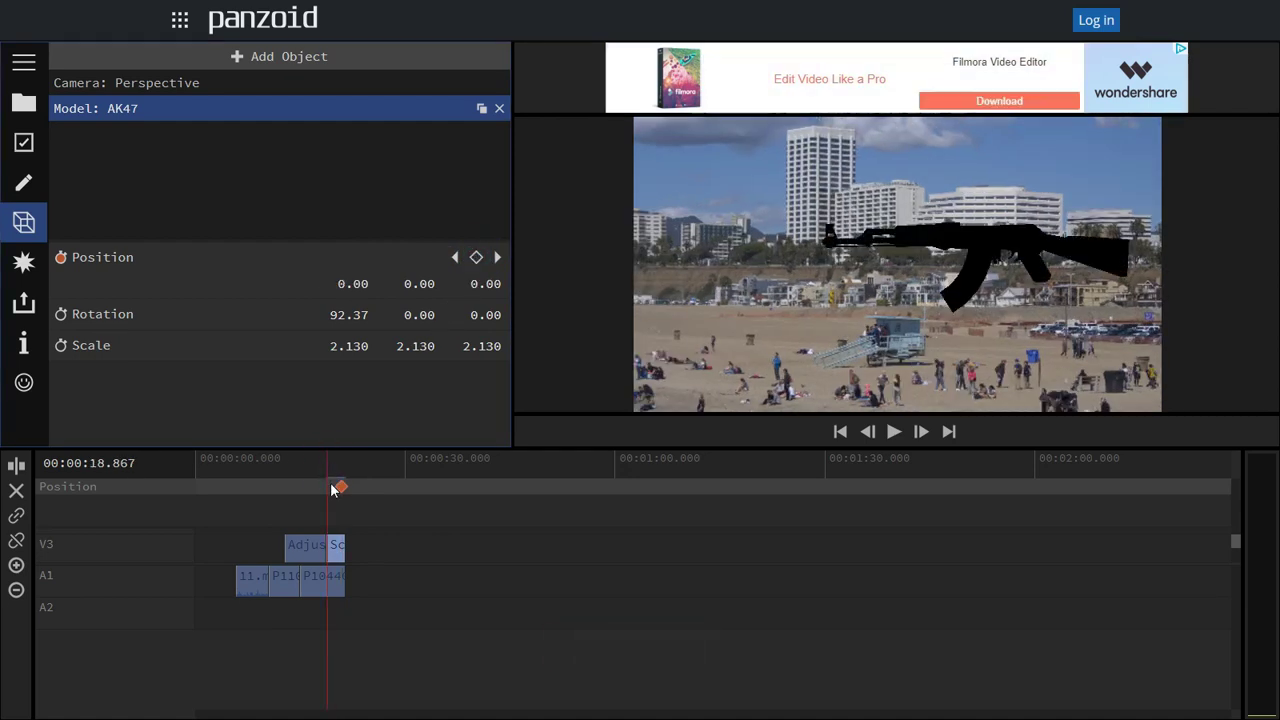
pyautogui.hotkey('ctrl', 'z')
# Step: Play back the AK47 entrance animation from just before the start of the 3D Scene clip
pyautogui.click(307, 451)
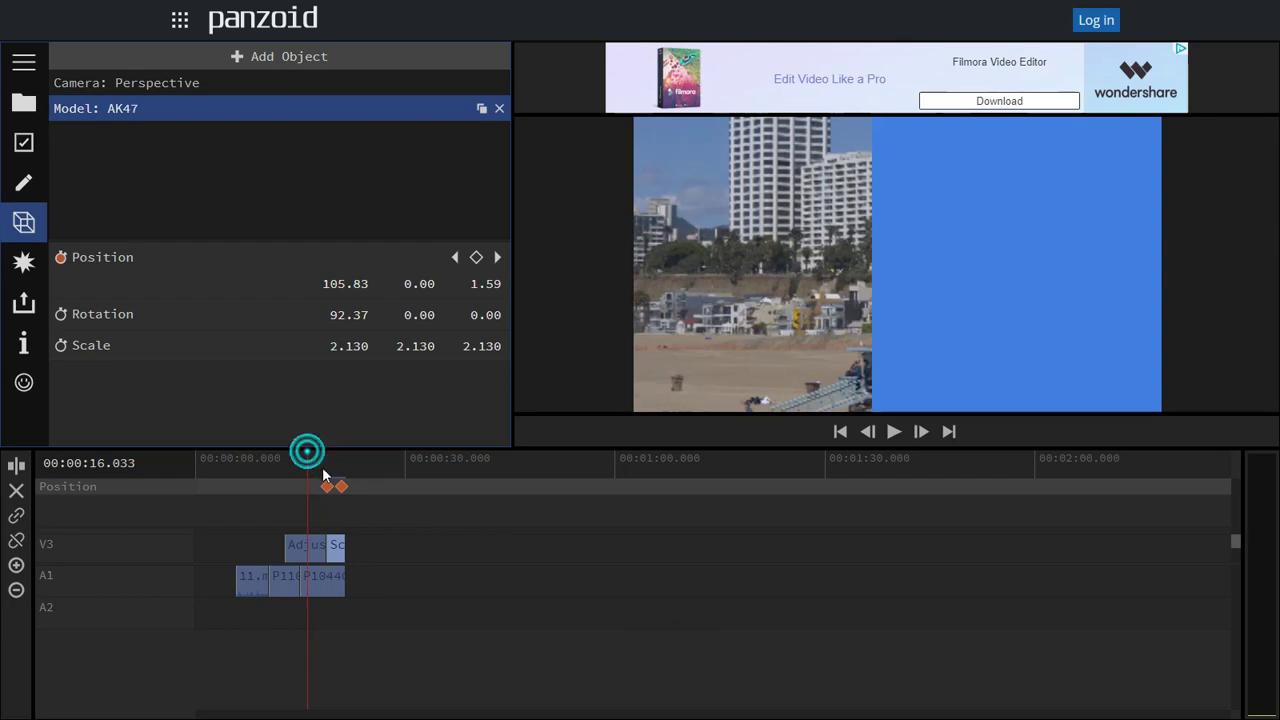
pyautogui.click(323, 455)
pyautogui.click(890, 431)
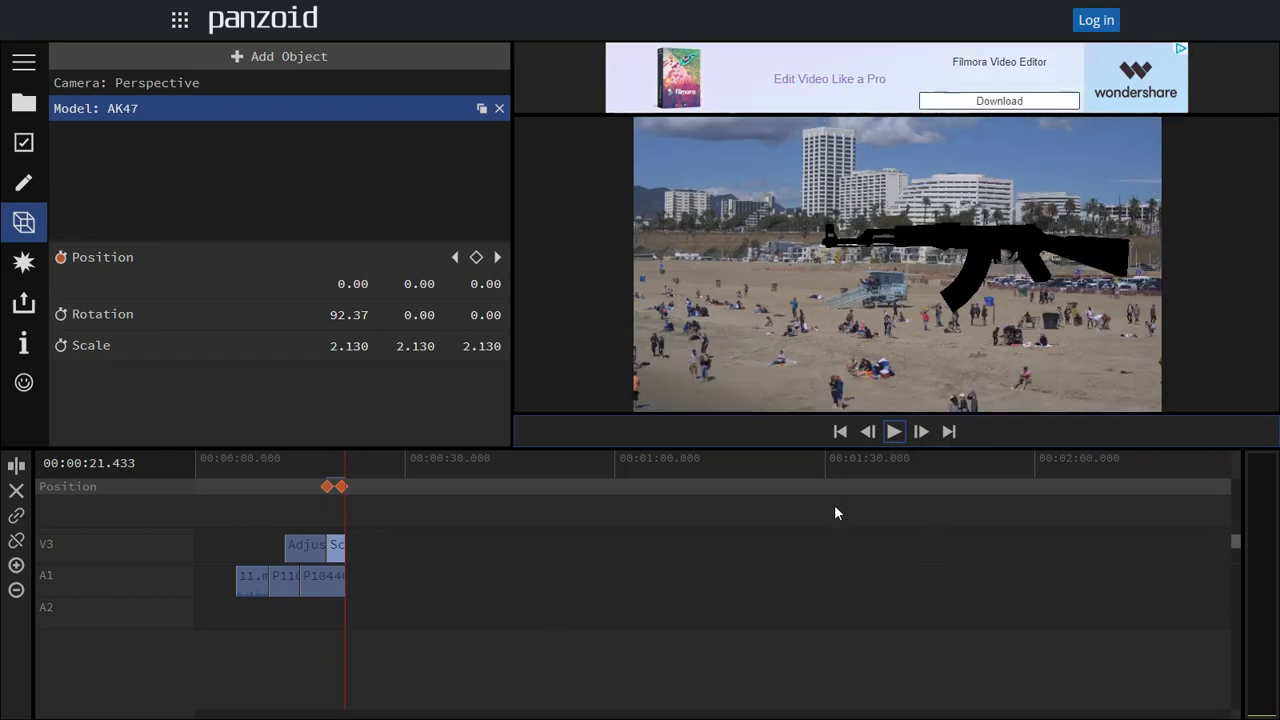
# Step: Add a Text clip from the project media and place it on track V2, starting with the 11.mp4 clip
pyautogui.click(22, 106)
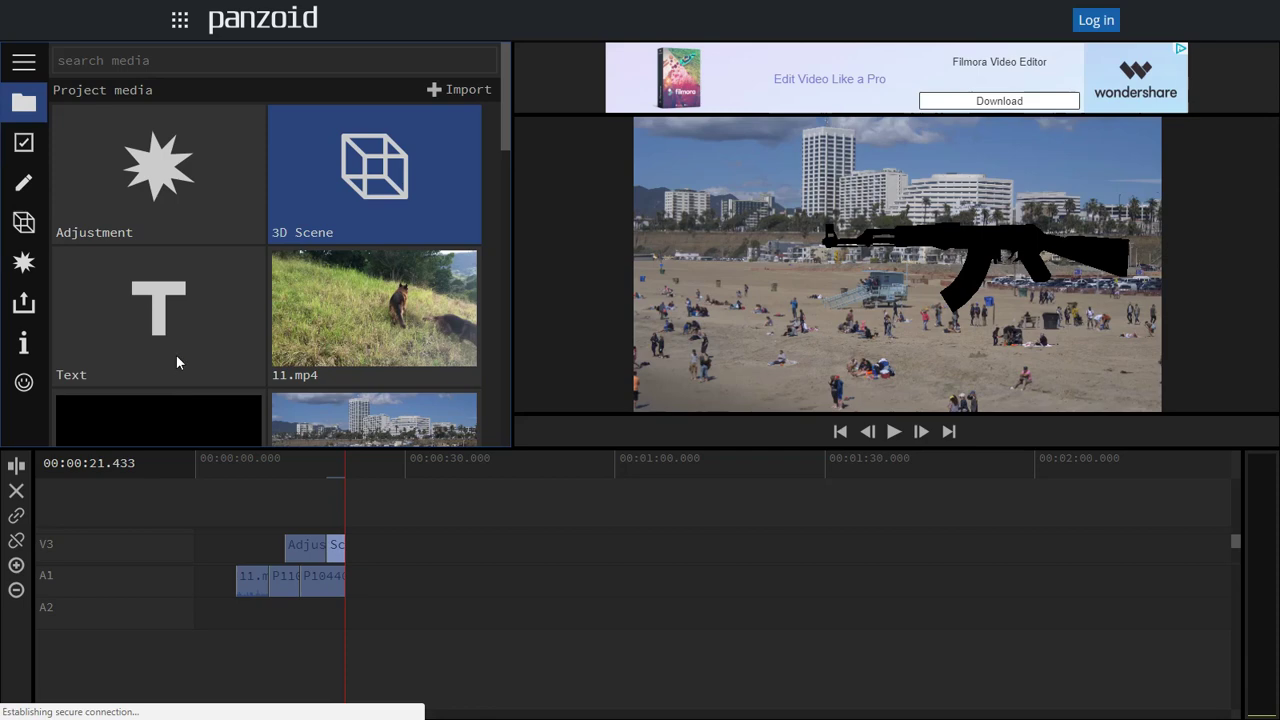
pyautogui.click(240, 497)
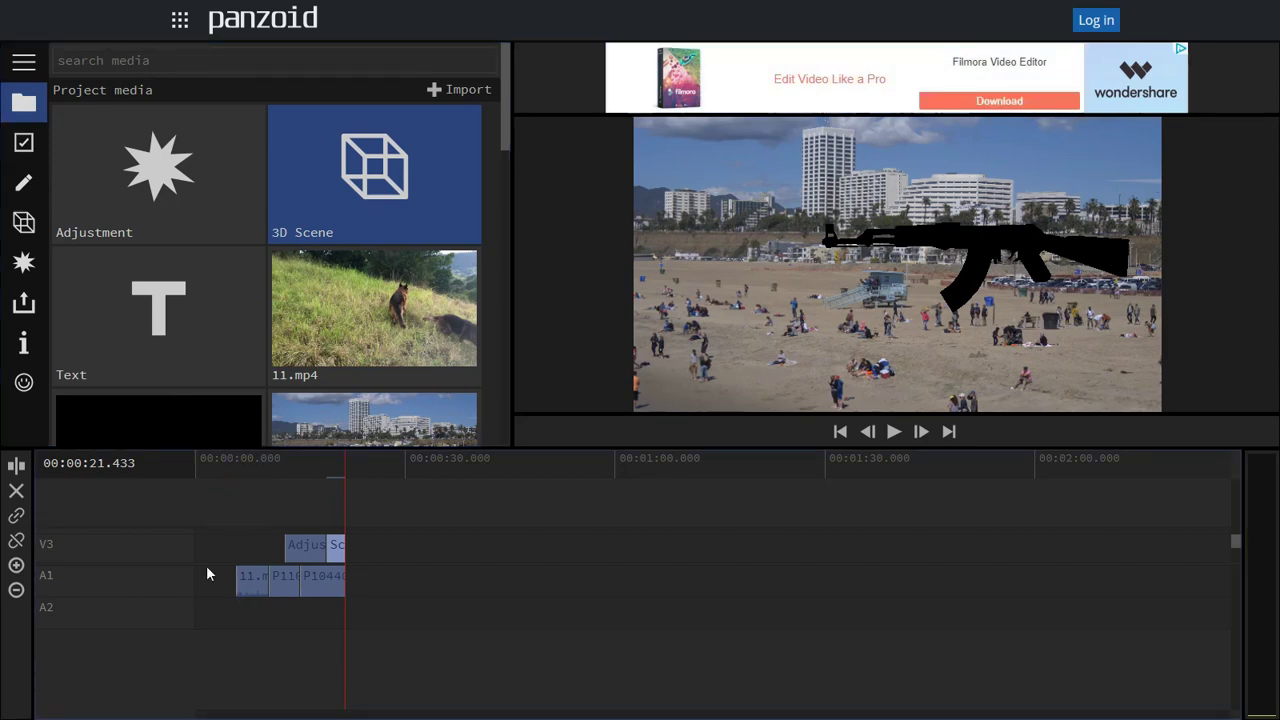
pyautogui.scroll(-2, 215, 565)
pyautogui.scroll(-2, 244, 557)
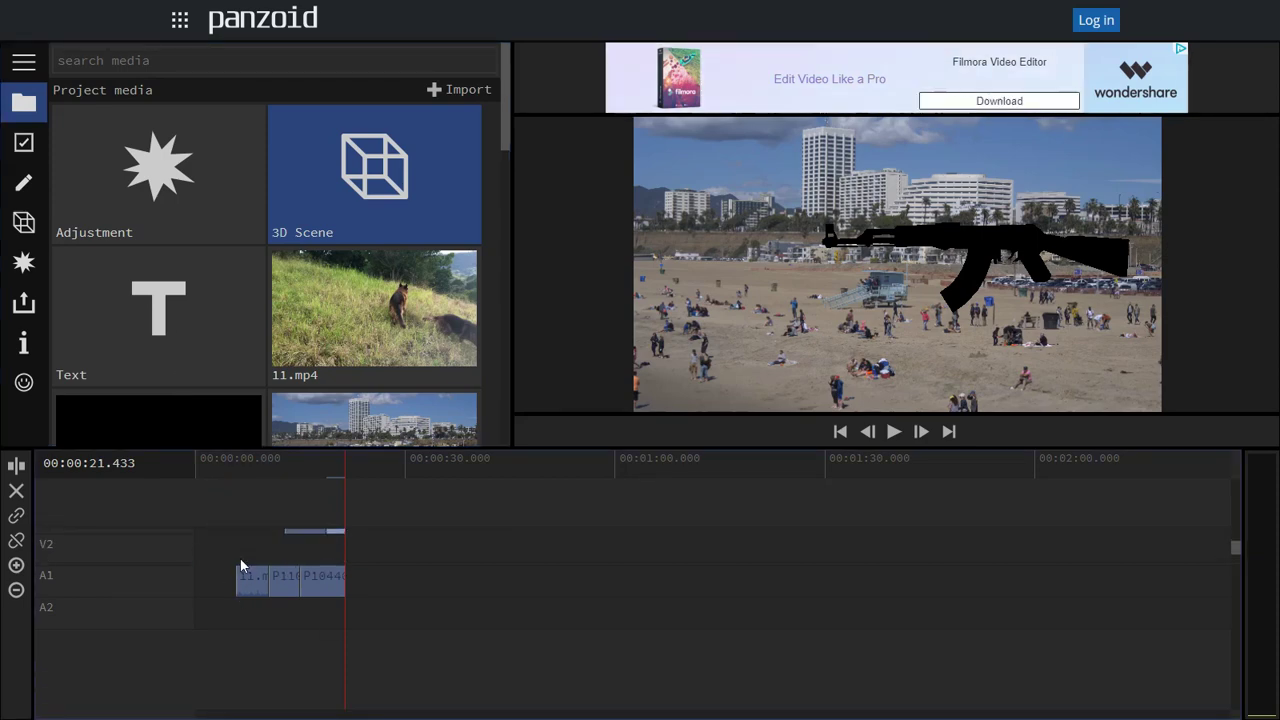
pyautogui.scroll(1, 239, 557)
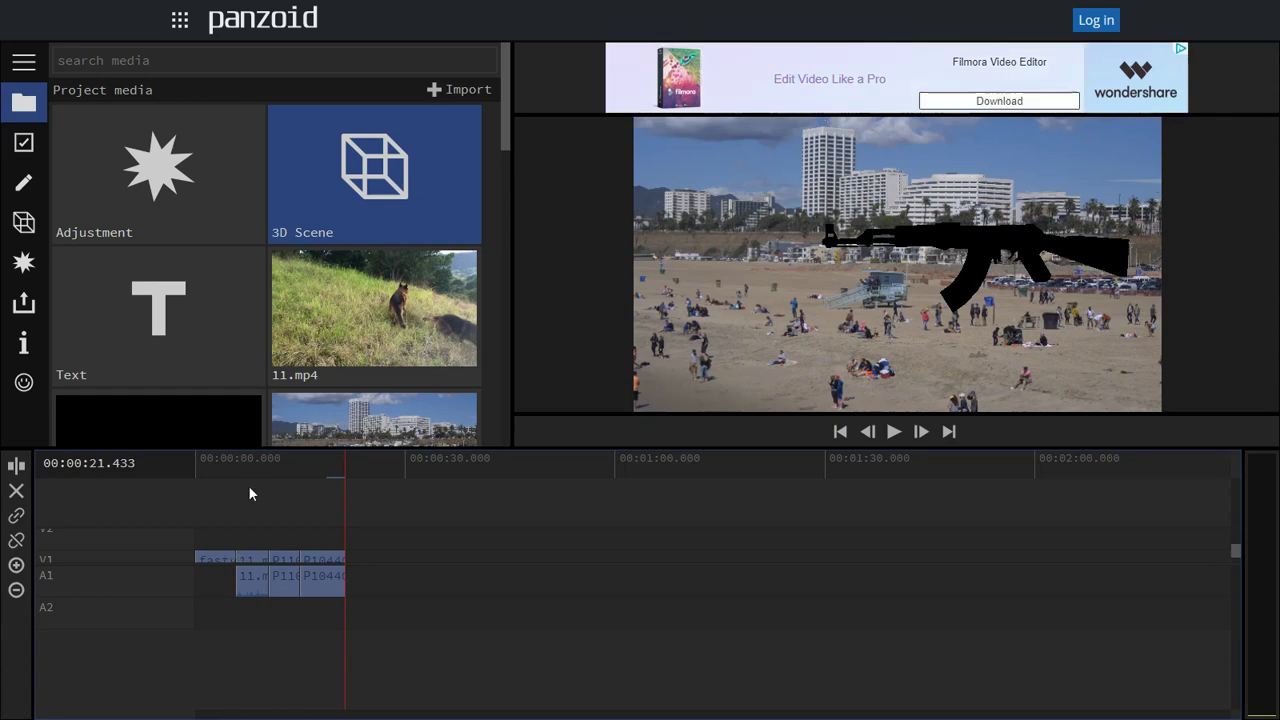
pyautogui.moveTo(147, 312); pyautogui.dragTo(354, 556)
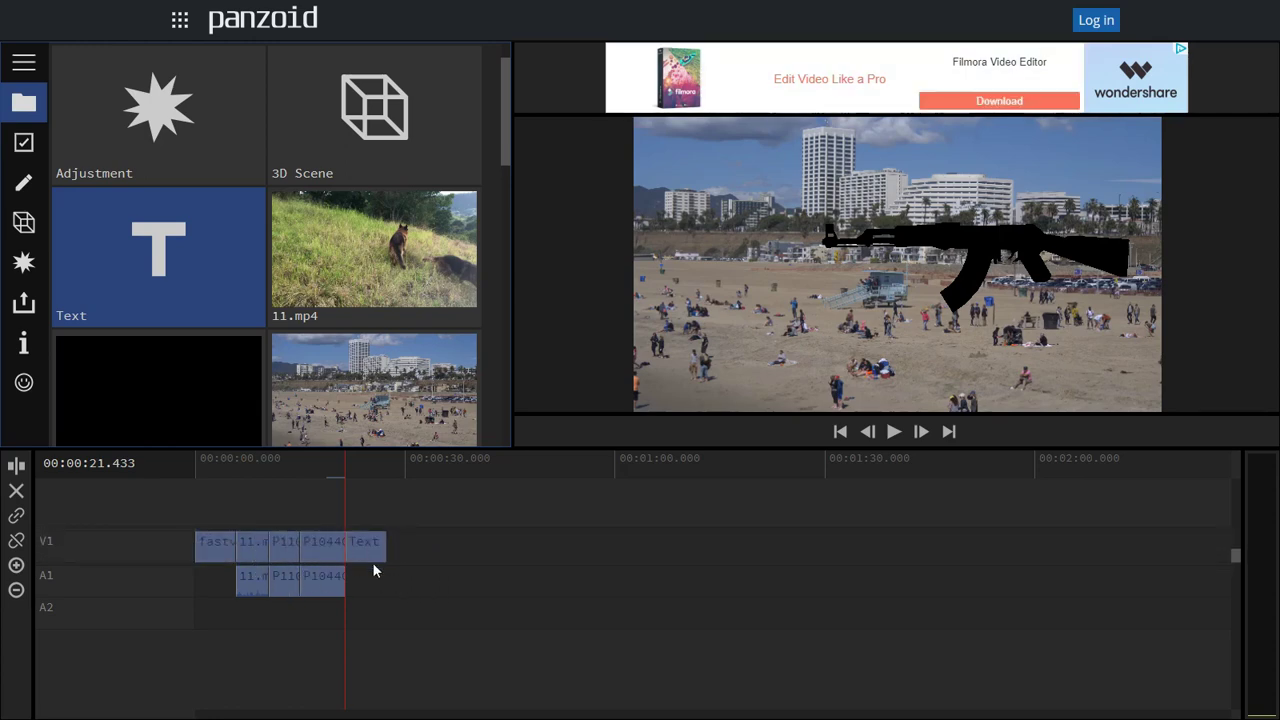
pyautogui.moveTo(366, 552); pyautogui.dragTo(265, 538)
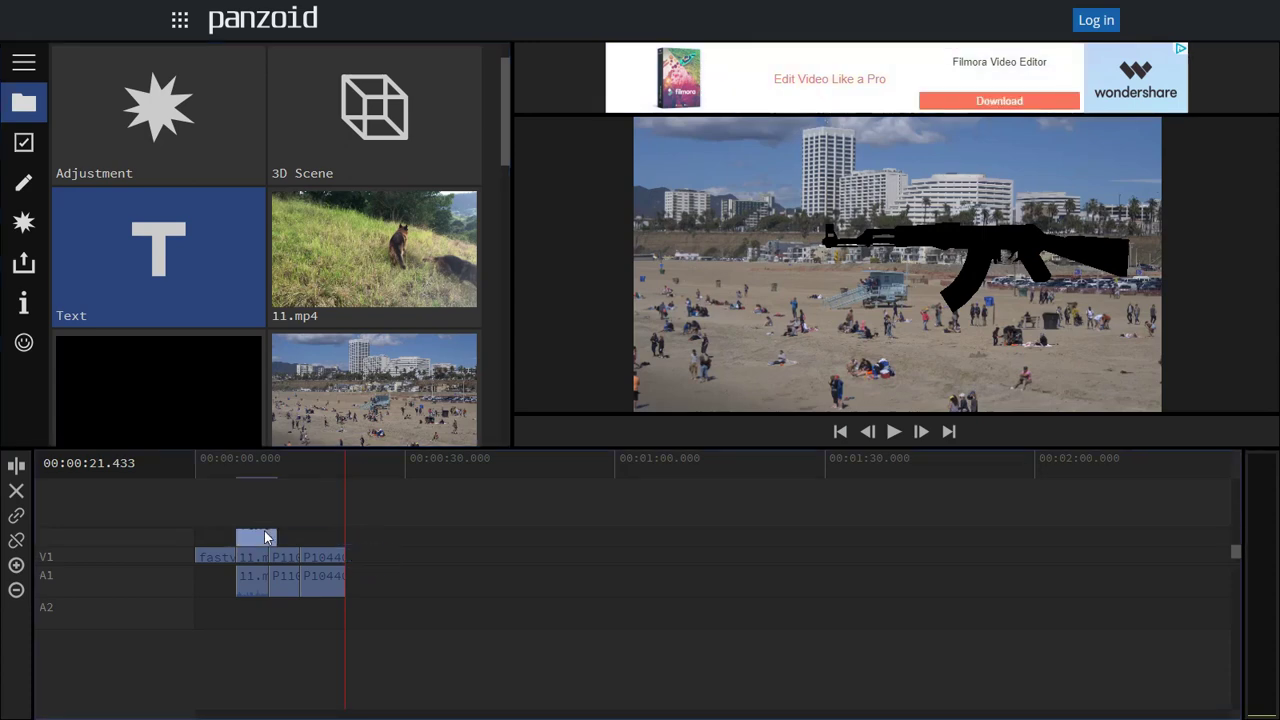
# Step: With the playhead at 00:00:08.933, change the Text clip's wording to "Panzoid test"
pyautogui.click(257, 462)
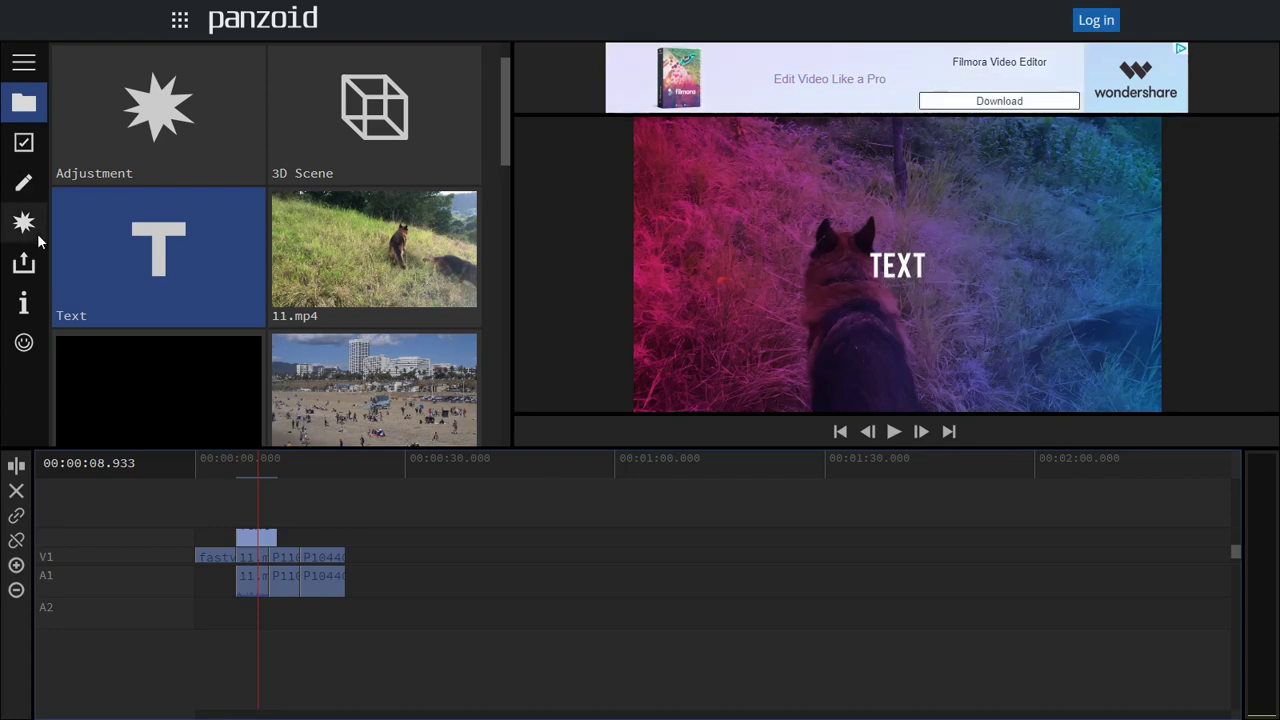
pyautogui.click(24, 182)
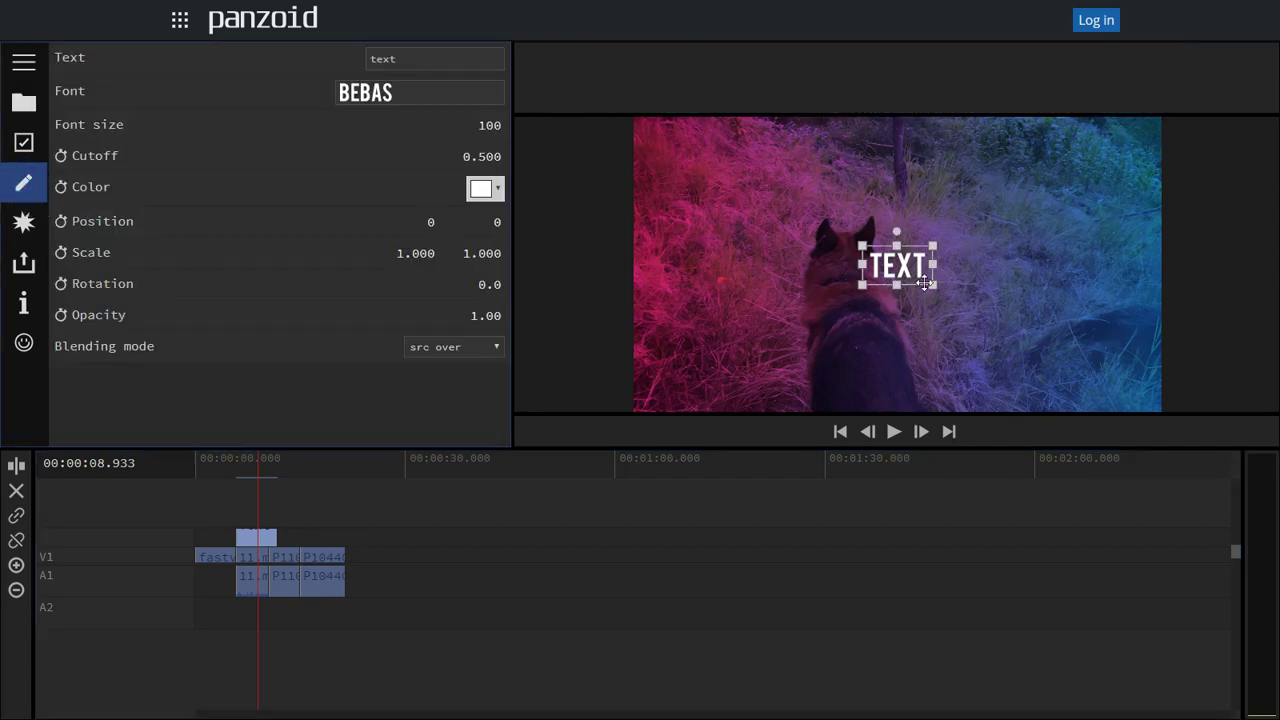
pyautogui.click(418, 57)
pyautogui.doubleClick(418, 57)
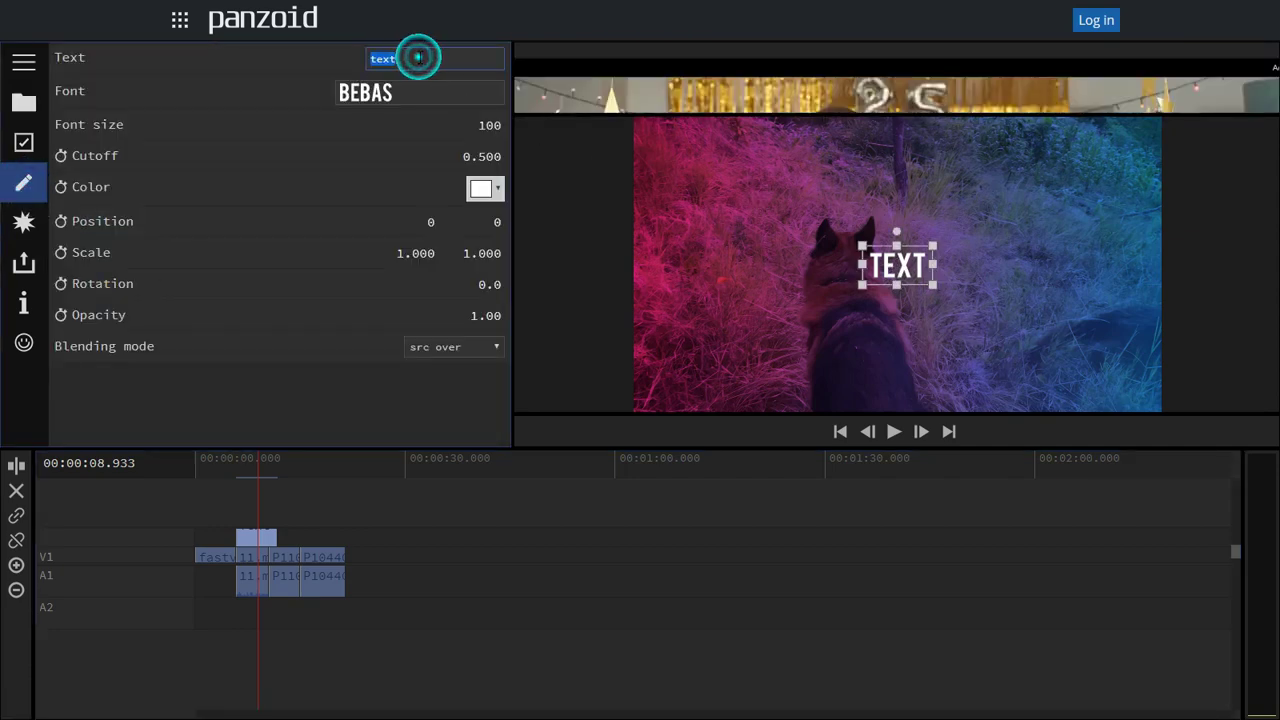
pyautogui.press('shift')
pyautogui.write('Pa')
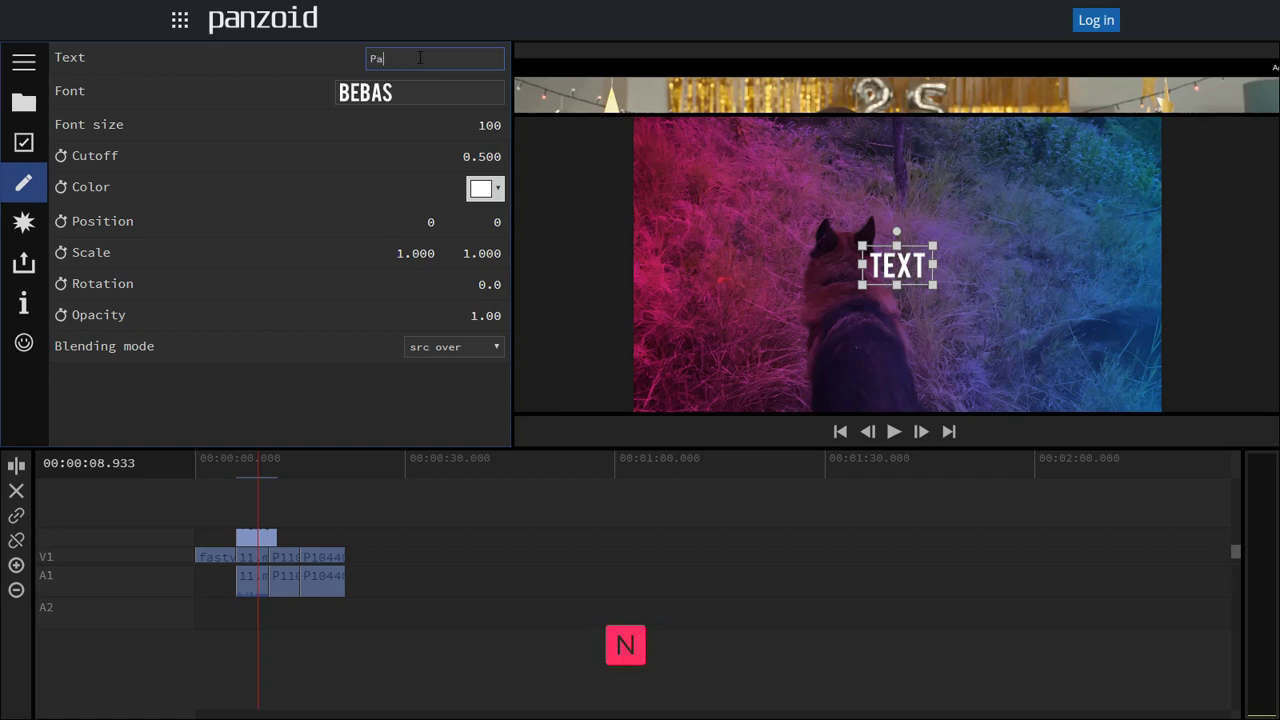
pyautogui.write('nzoid test')
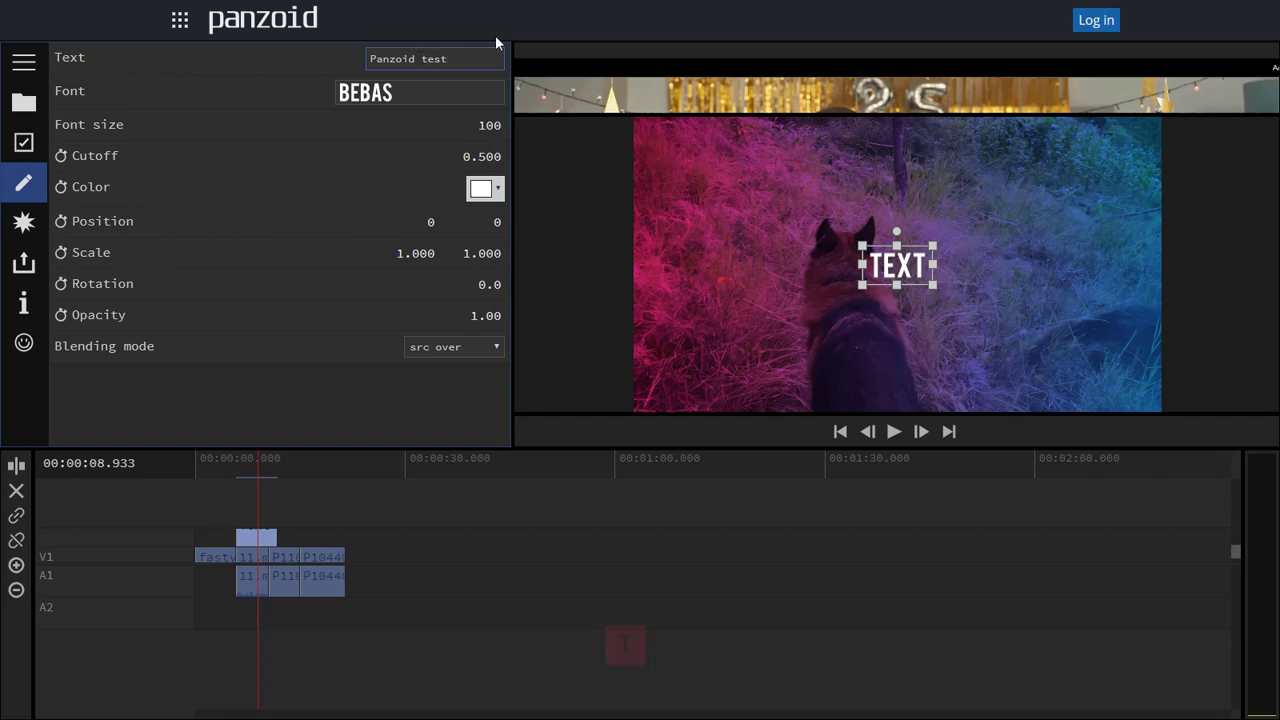
pyautogui.click(335, 508)
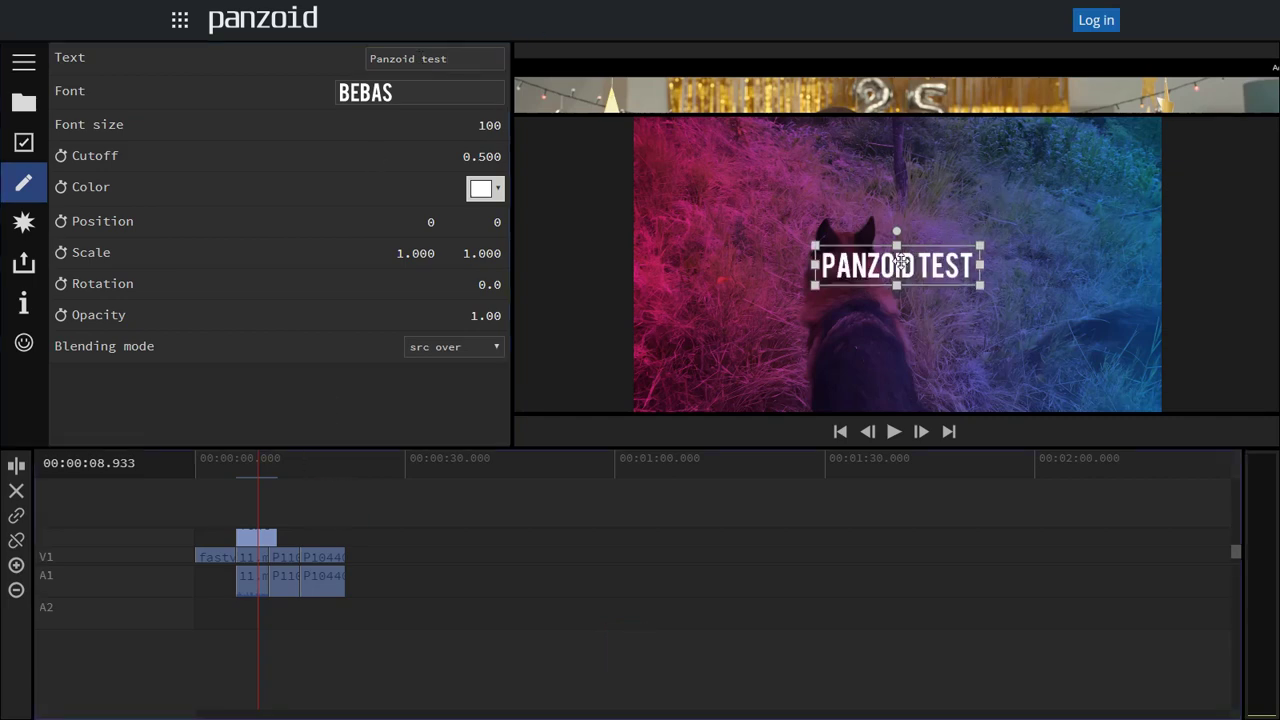
# Step: Move the title to the upper right of the frame at about 422, 224 and scale it uniformly to about 1.325
pyautogui.moveTo(851, 268); pyautogui.dragTo(975, 199)
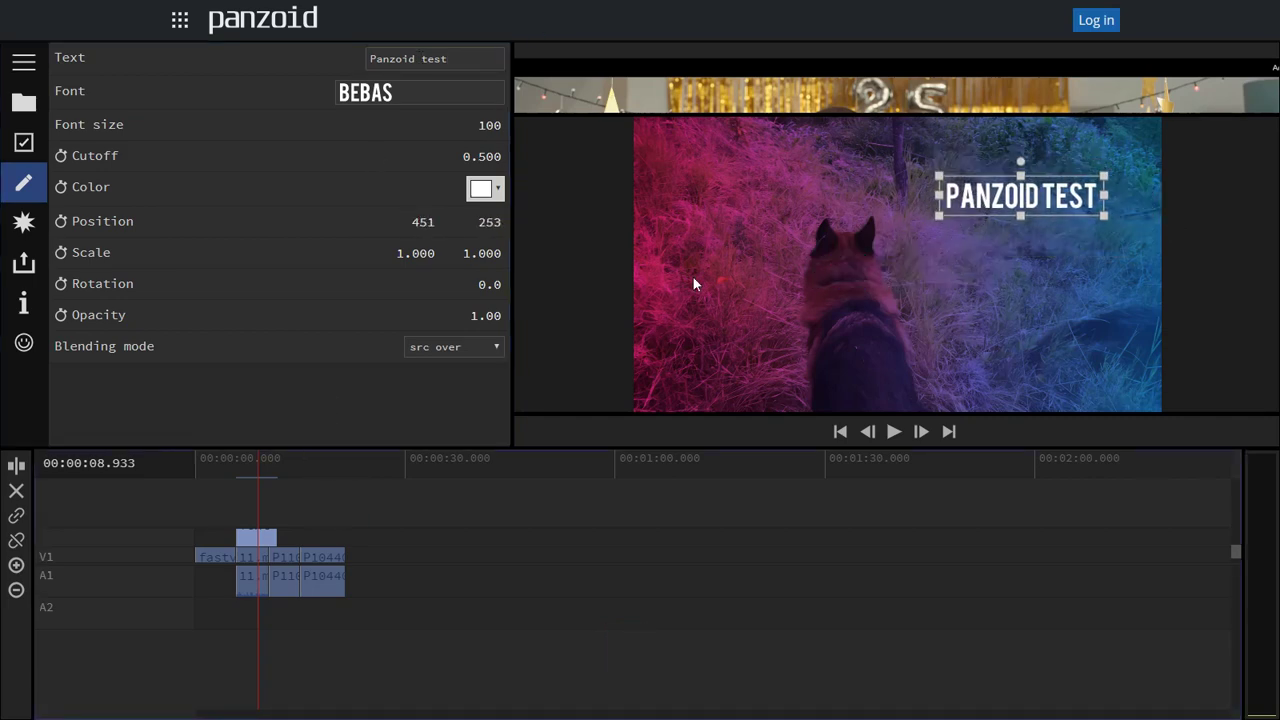
pyautogui.moveTo(417, 217); pyautogui.dragTo(200, 212)
pyautogui.moveTo(932, 214); pyautogui.dragTo(924, 241)
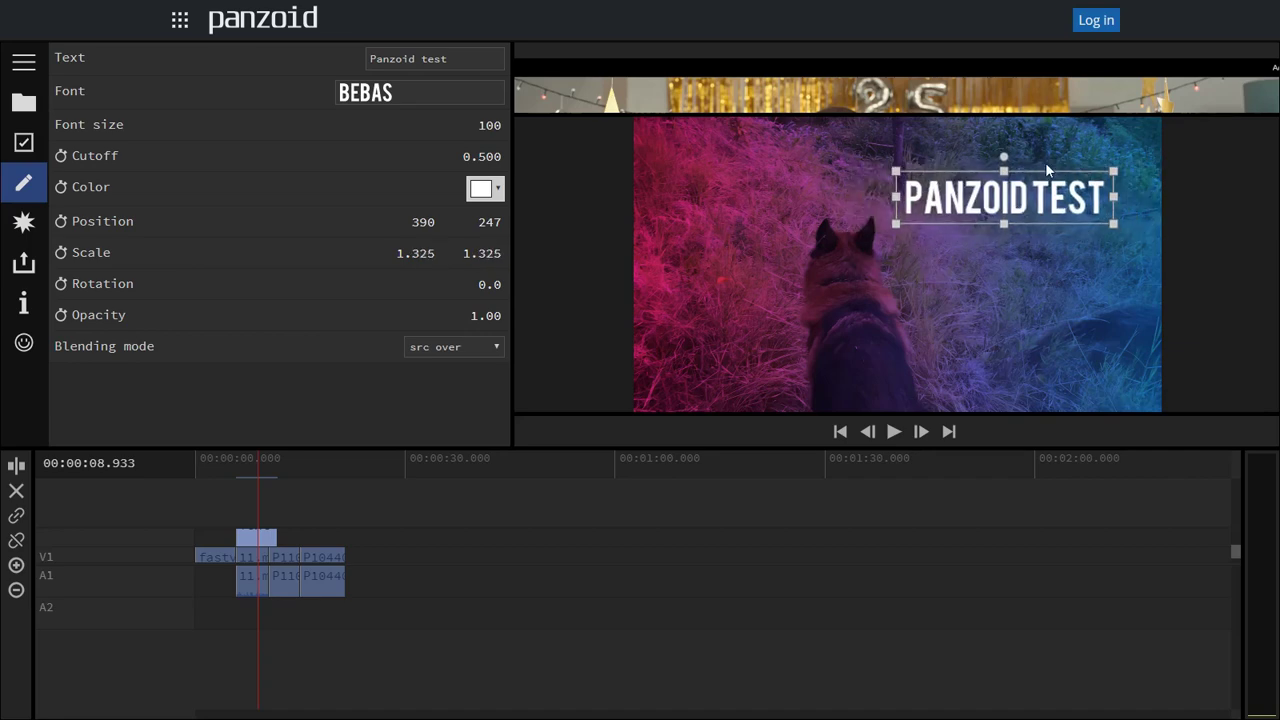
pyautogui.moveTo(1004, 156); pyautogui.dragTo(1052, 207)
pyautogui.press('ctrl')
pyautogui.hotkey('ctrl', 'z')
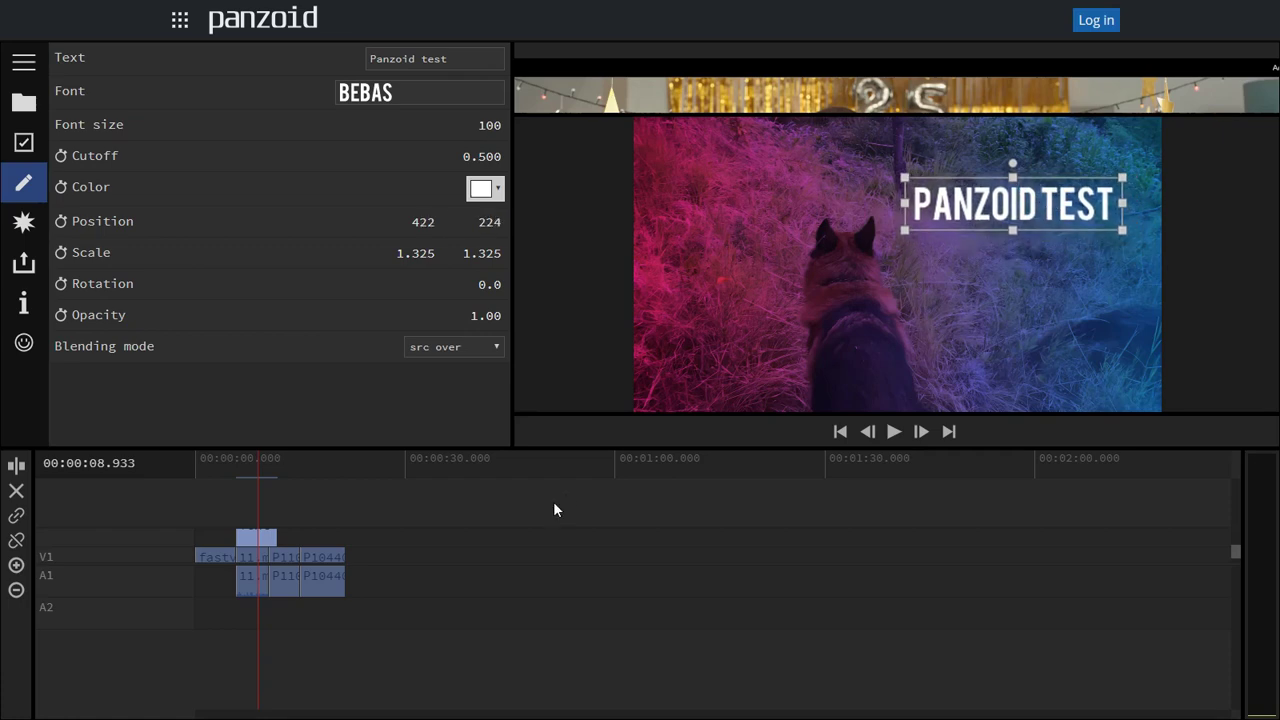
# Step: Trim the end of the Text clip on V2 to match the end of the 11.mp4 clip, and deselect it
pyautogui.click(355, 545)
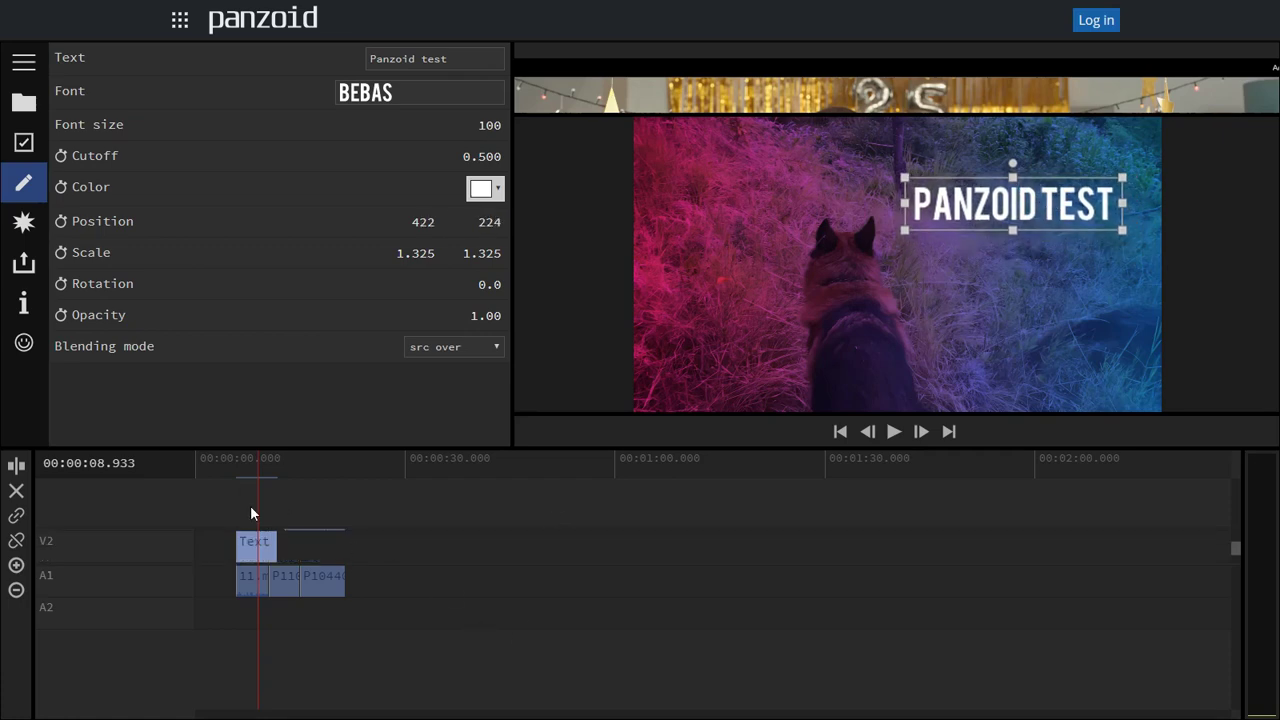
pyautogui.moveTo(273, 548); pyautogui.dragTo(266, 547)
pyautogui.click(291, 624)
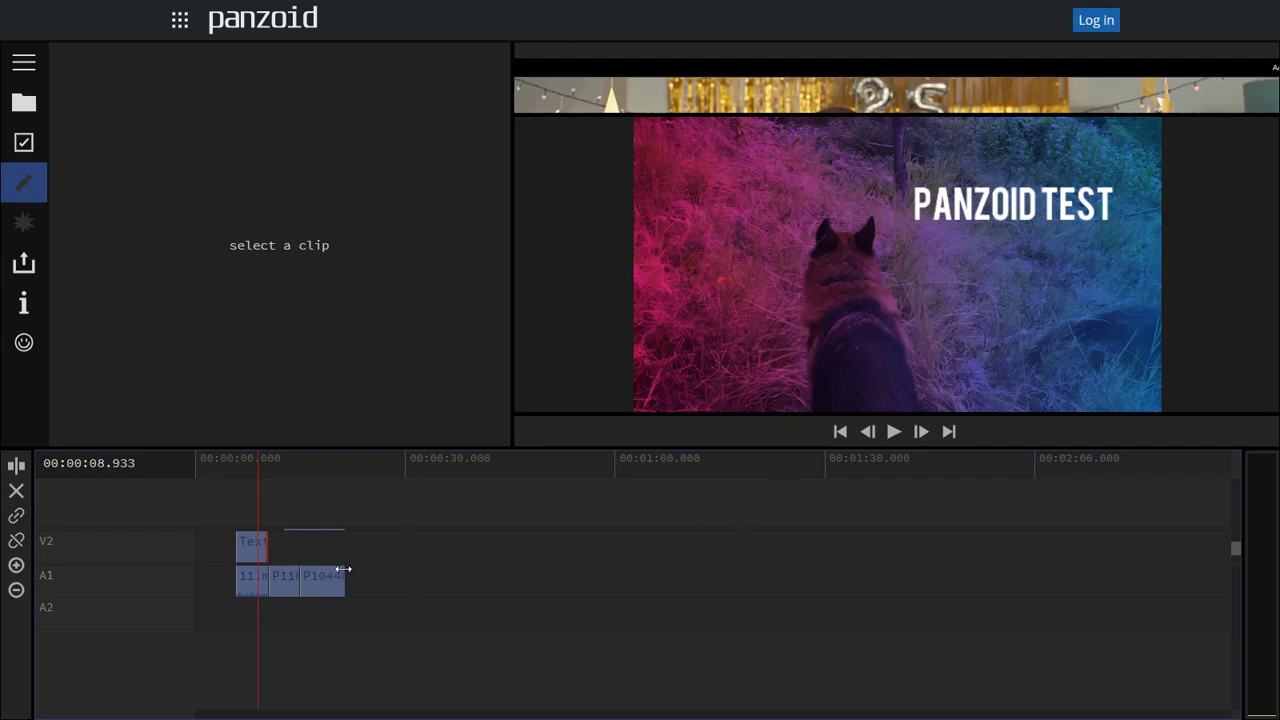
# Step: Leave full-screen view, load the Panzoid home page in a new browser tab, and open Clipmaker
pyautogui.press('Escape')
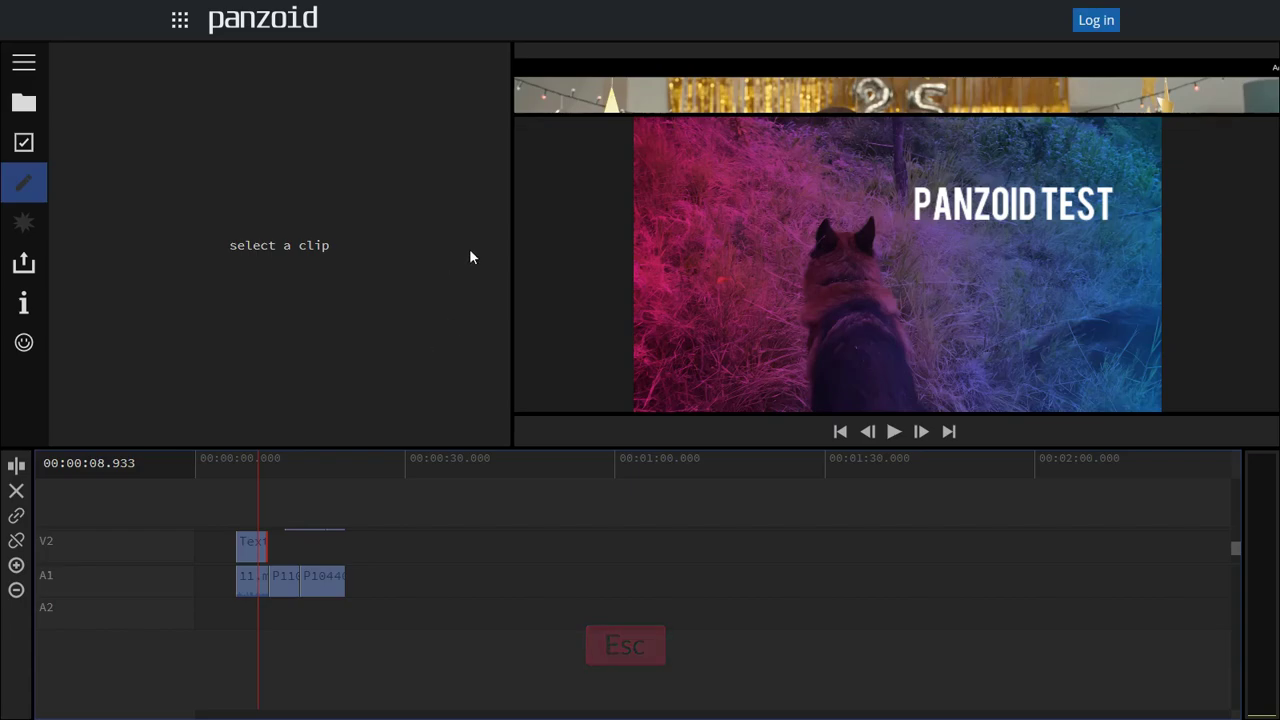
pyautogui.press('Tab')
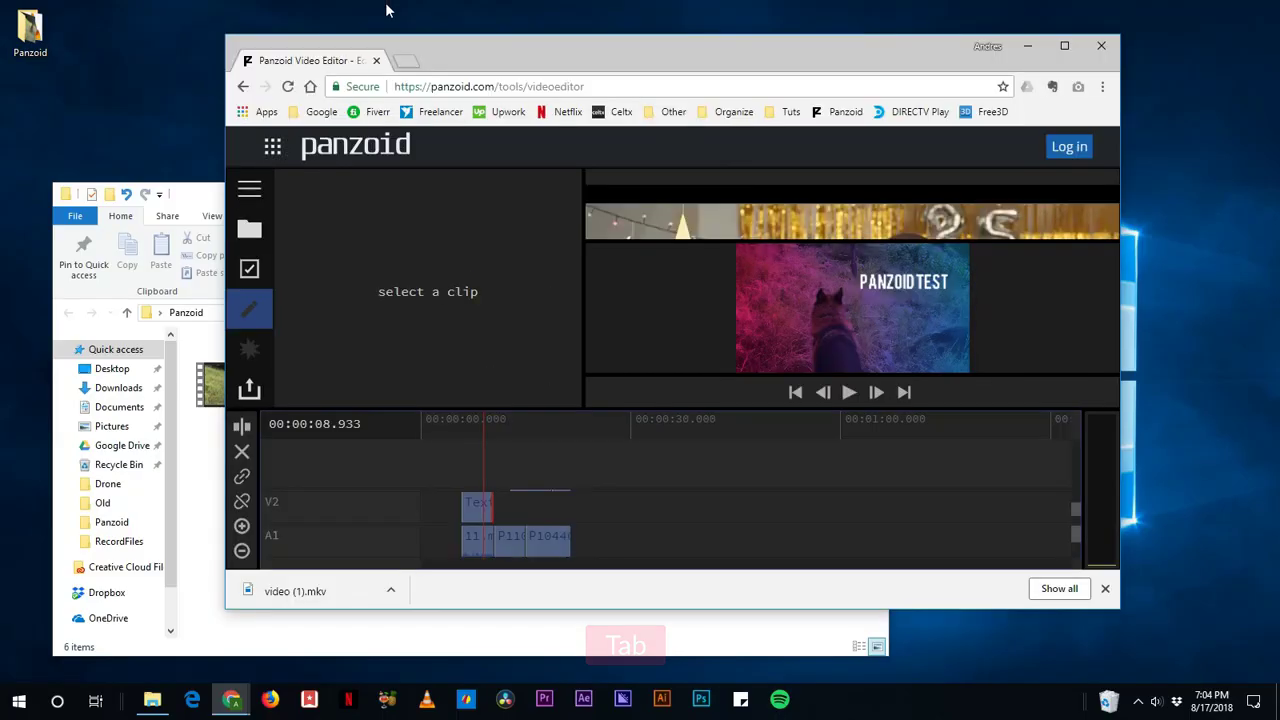
pyautogui.click(406, 62)
pyautogui.click(845, 111)
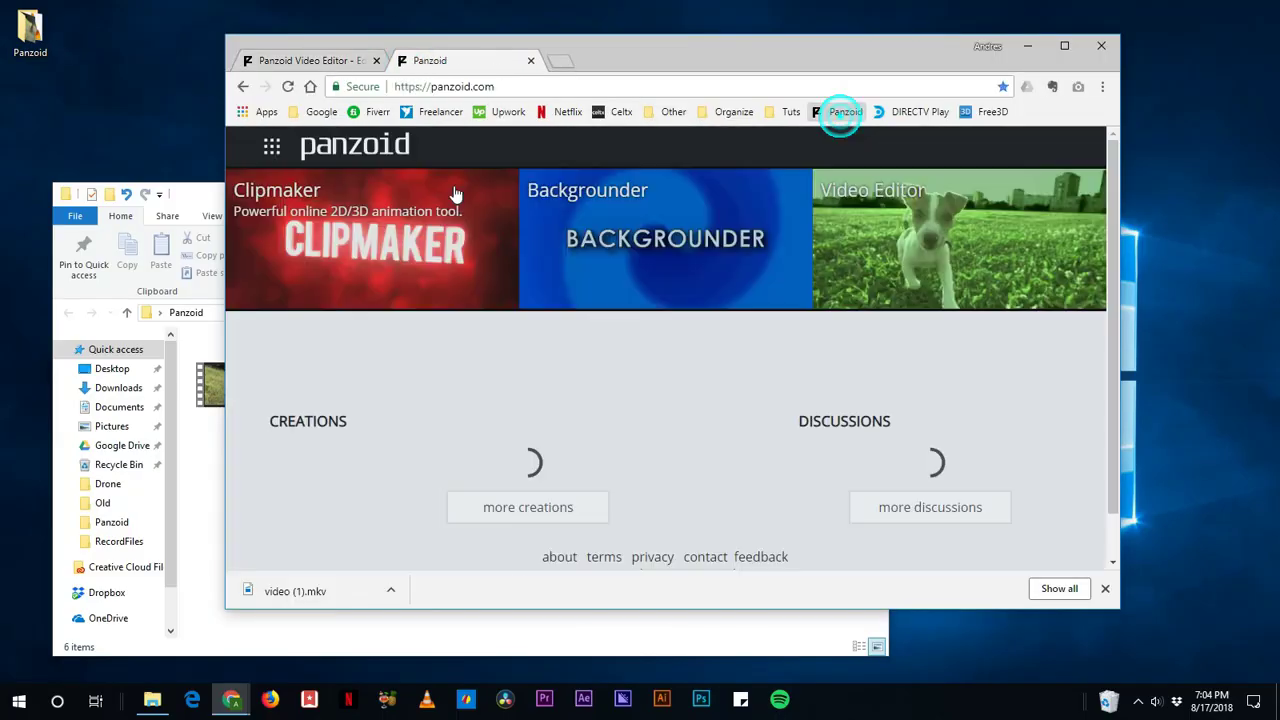
pyautogui.click(391, 258)
# Step: Look through Clipmaker's template list, open the full Creations page, and dismiss the browser's download bar
pyautogui.scroll(-2, 370, 388)
pyautogui.scroll(2, 370, 388)
pyautogui.scroll(-6, 370, 388)
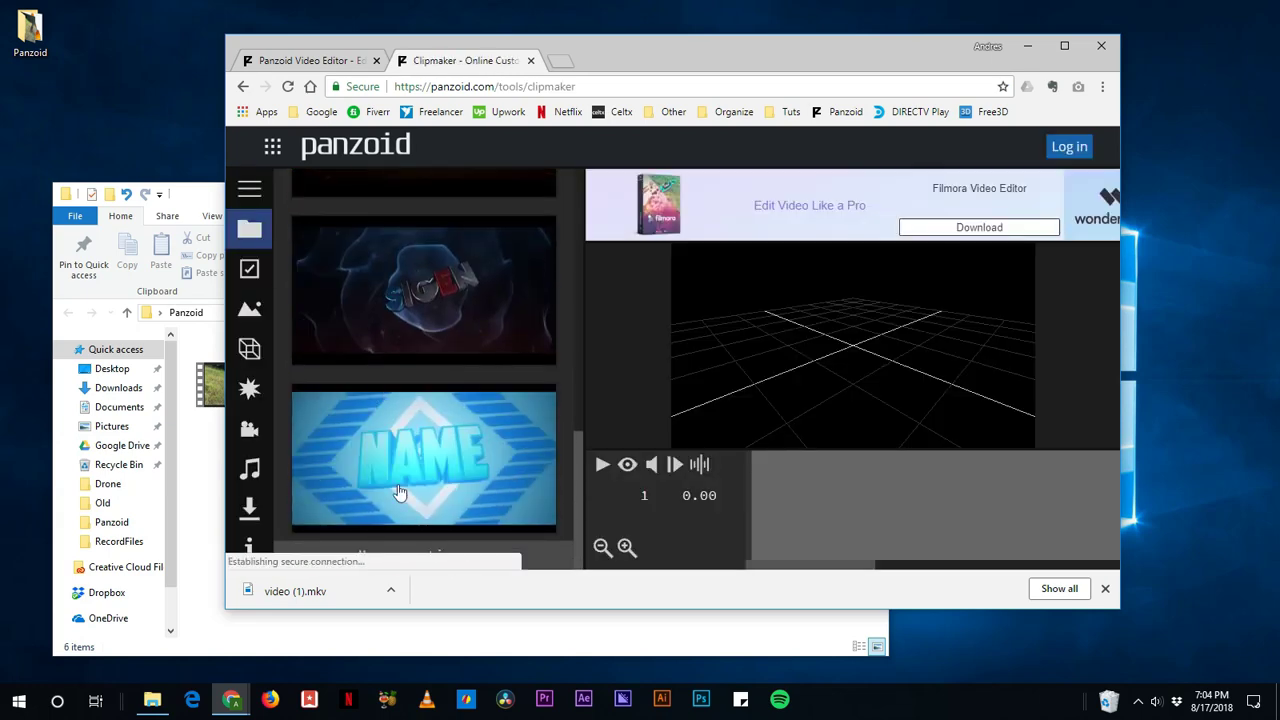
pyautogui.click(434, 554)
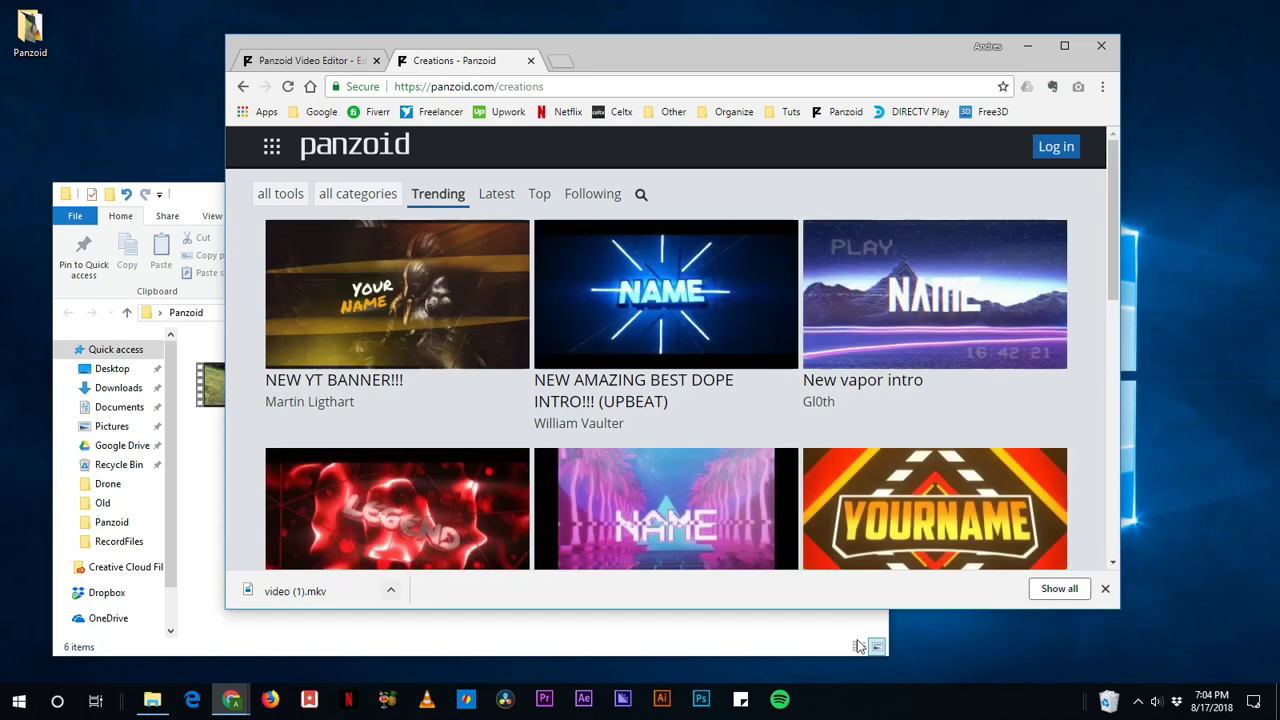
pyautogui.click(1105, 588)
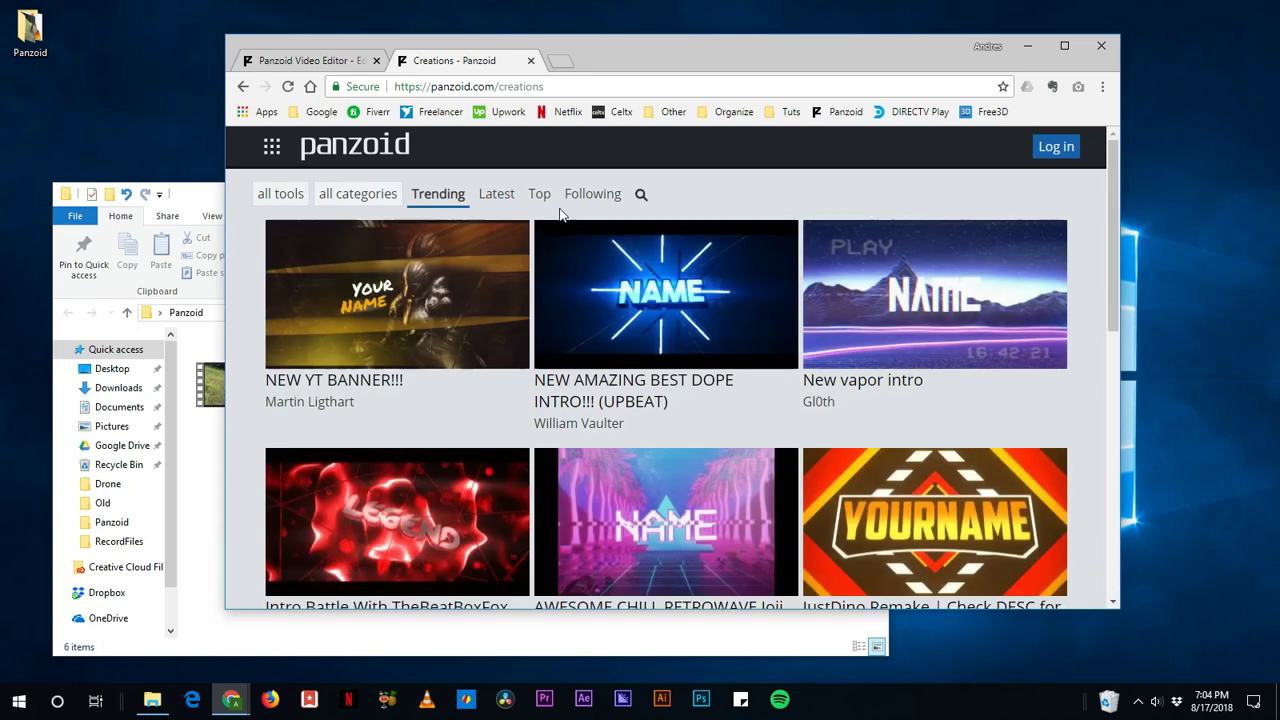
# Step: Search the Panzoid creations for "outro"
pyautogui.click(640, 196)
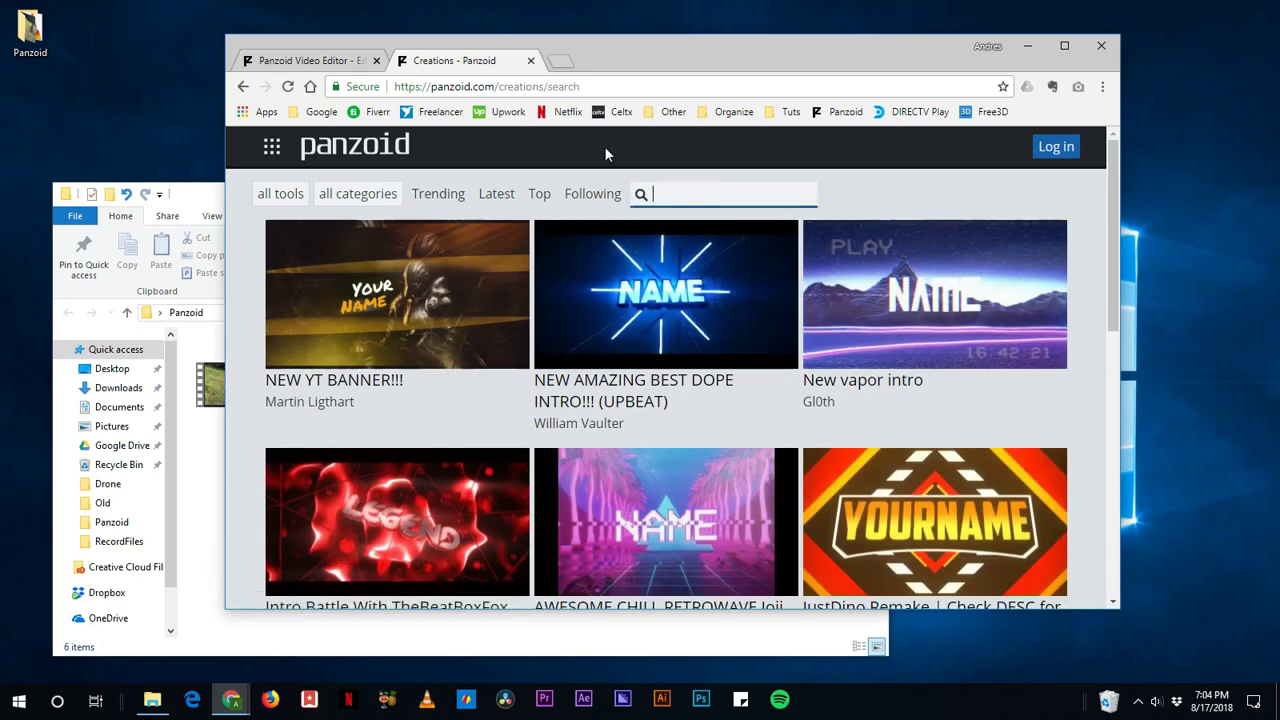
pyautogui.write('outro')
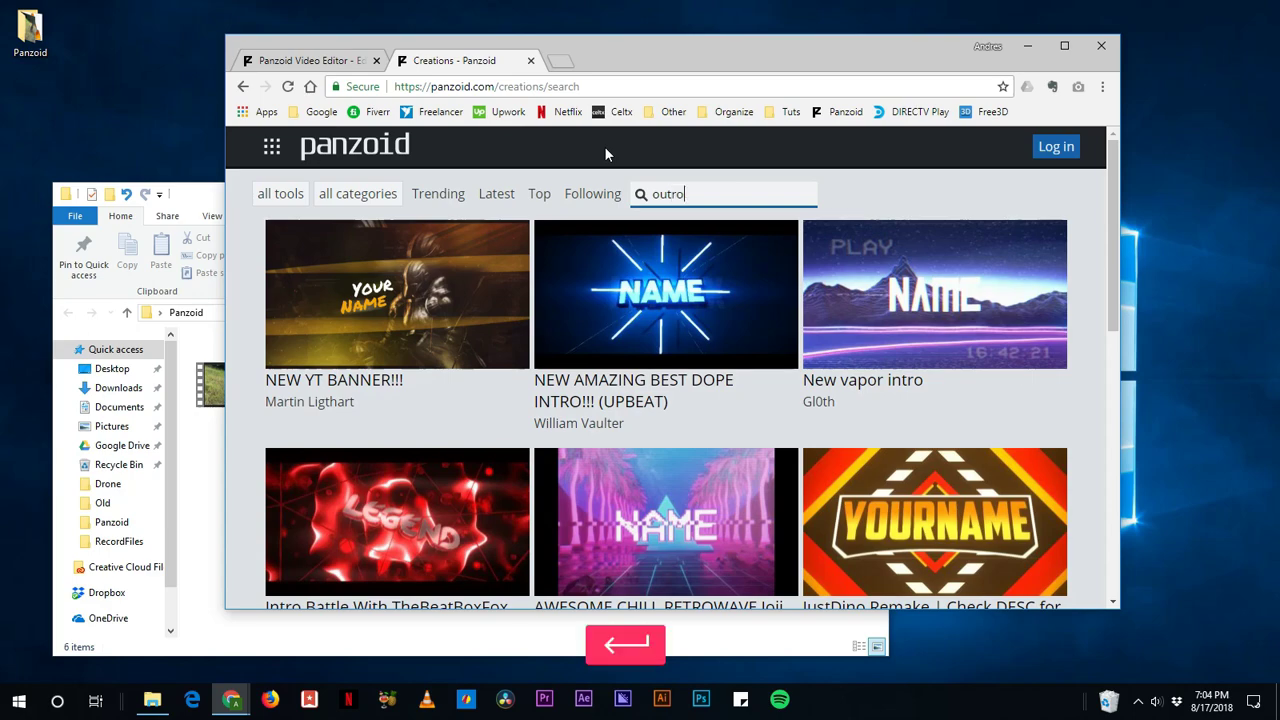
pyautogui.press('Return')
# Step: Browse the outro search results to examine the available end-screen templates
pyautogui.scroll(-4, 420, 348)
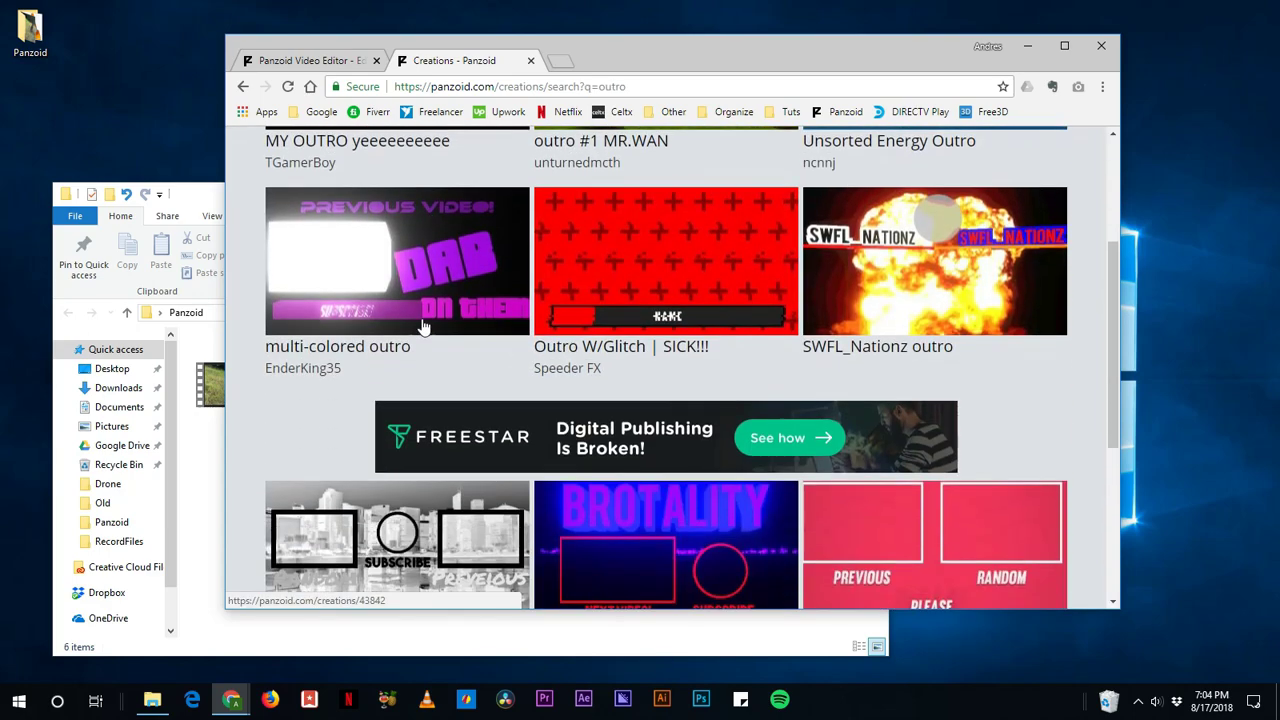
pyautogui.scroll(-2, 420, 348)
pyautogui.scroll(-4, 767, 472)
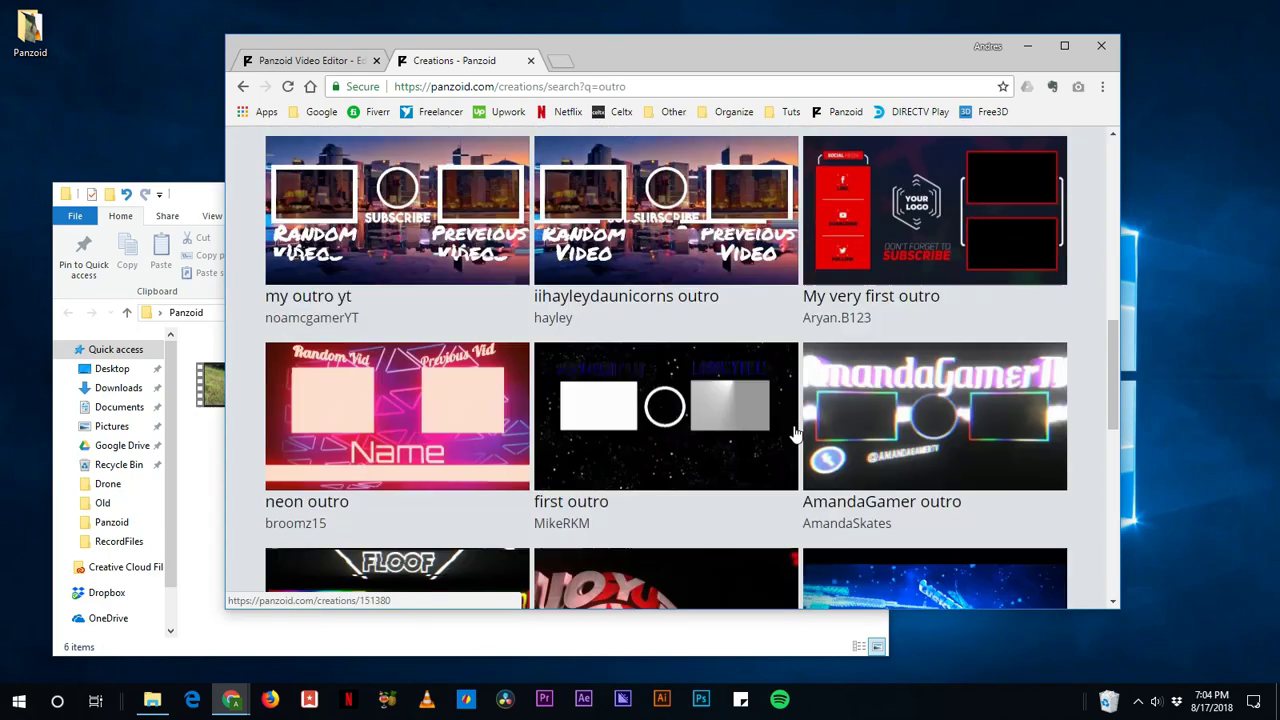
pyautogui.scroll(-3, 553, 460)
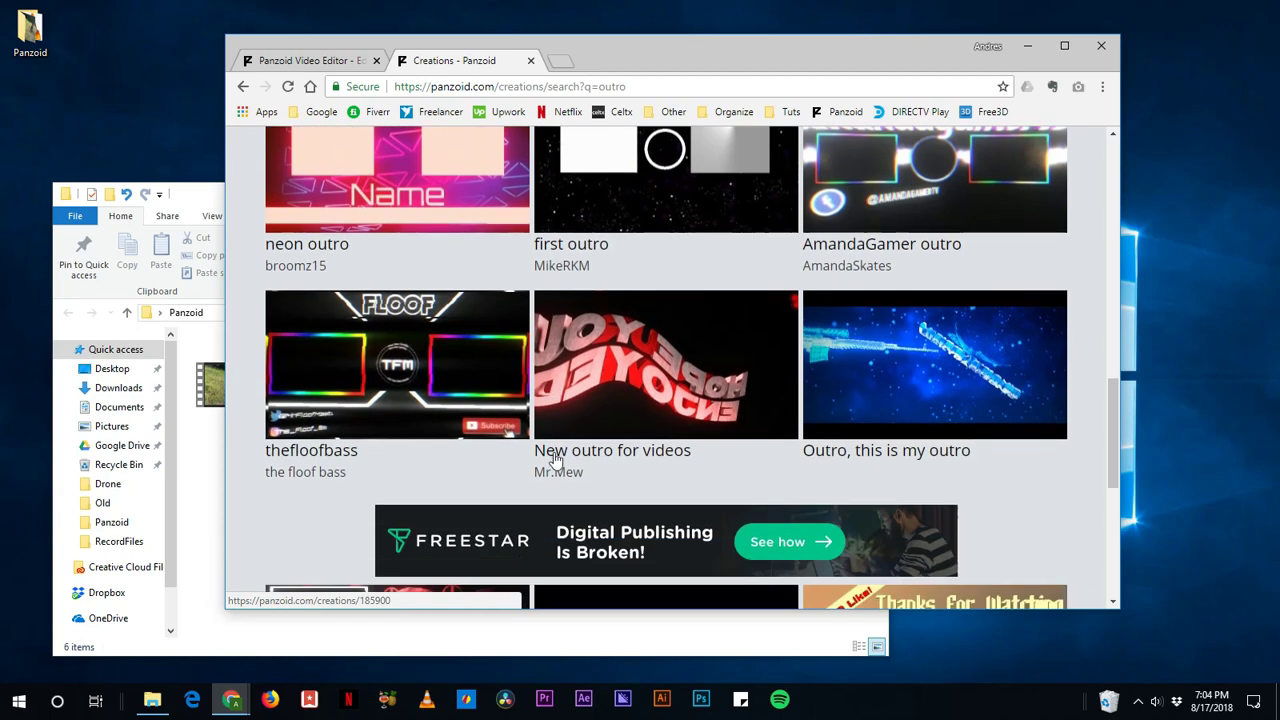
pyautogui.scroll(2, 868, 300)
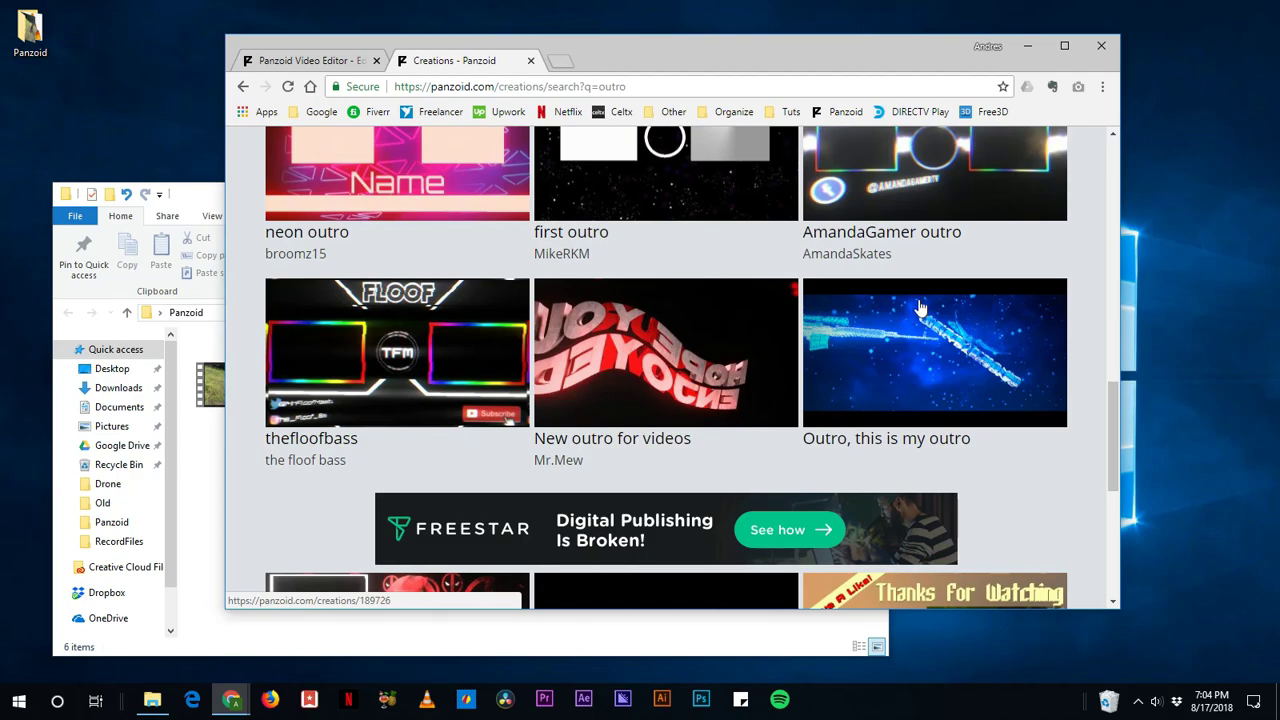
pyautogui.scroll(-8, 314, 349)
pyautogui.scroll(-1, 695, 393)
pyautogui.scroll(11, 928, 314)
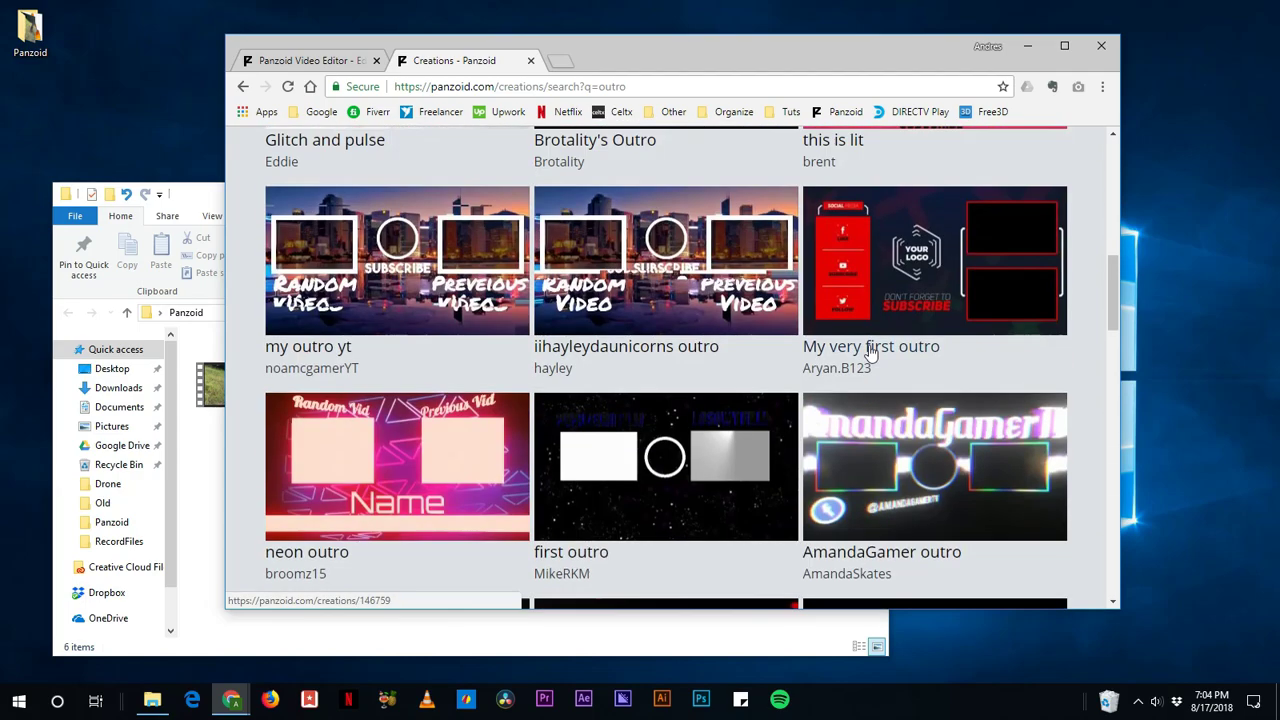
# Step: Return from the outro search results to the Video Editor project and open its device render export settings
pyautogui.scroll(5, 830, 345)
pyautogui.scroll(2, 789, 343)
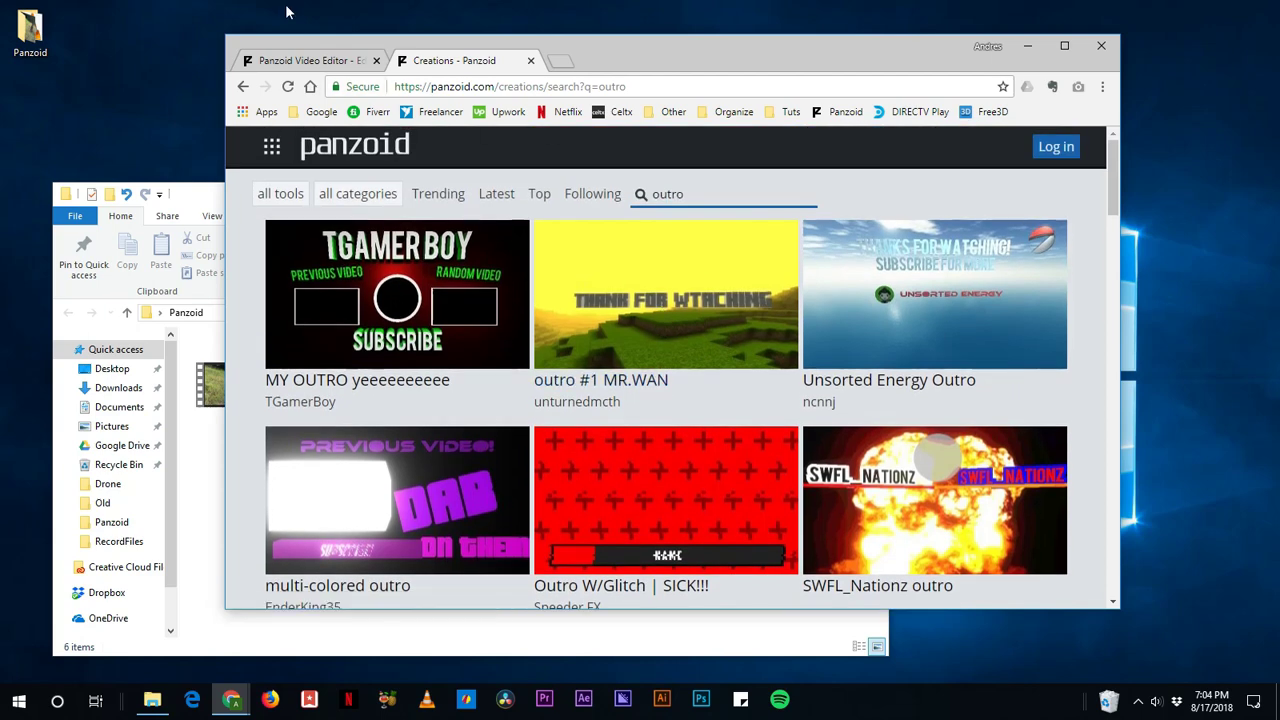
pyautogui.click(338, 56)
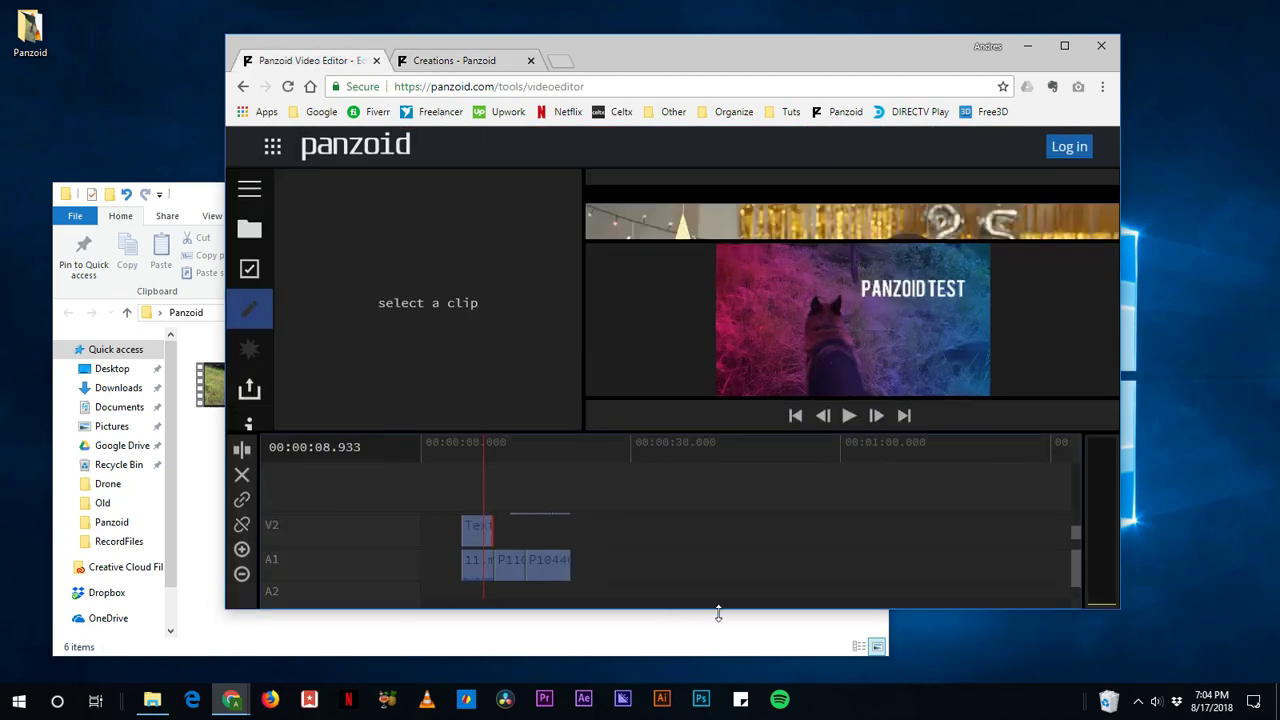
pyautogui.moveTo(435, 447); pyautogui.dragTo(430, 453)
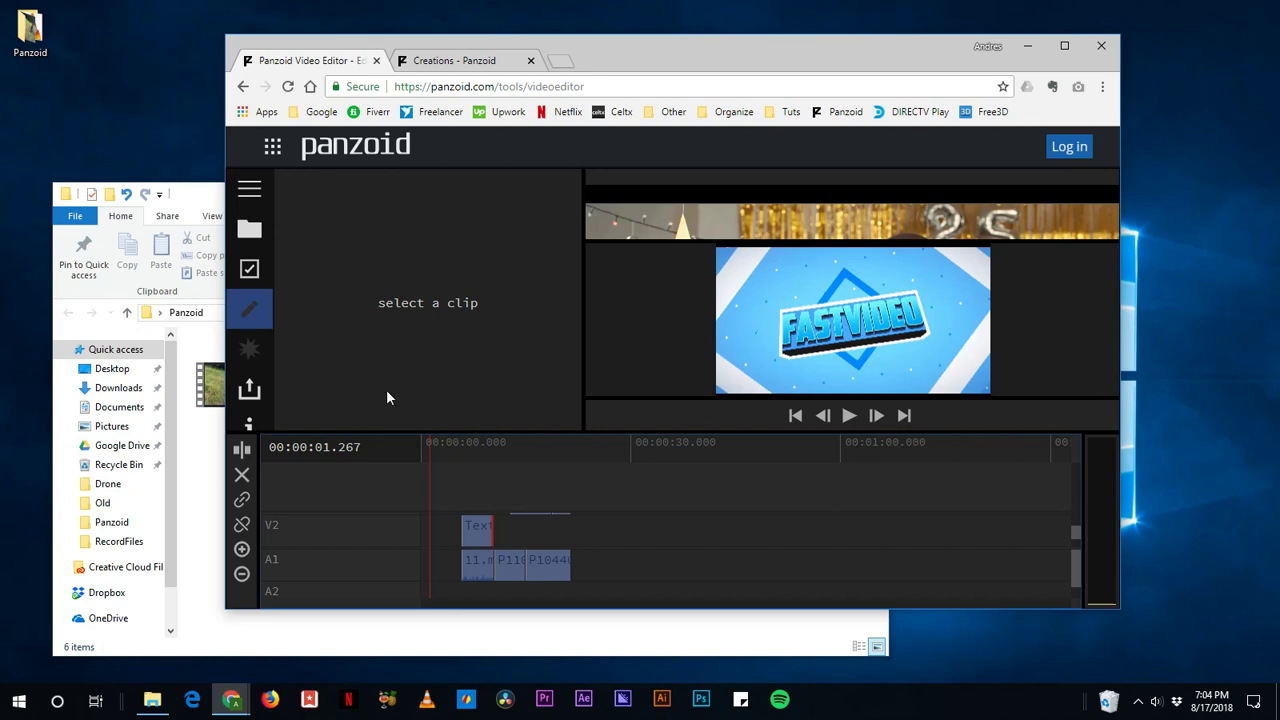
pyautogui.click(251, 392)
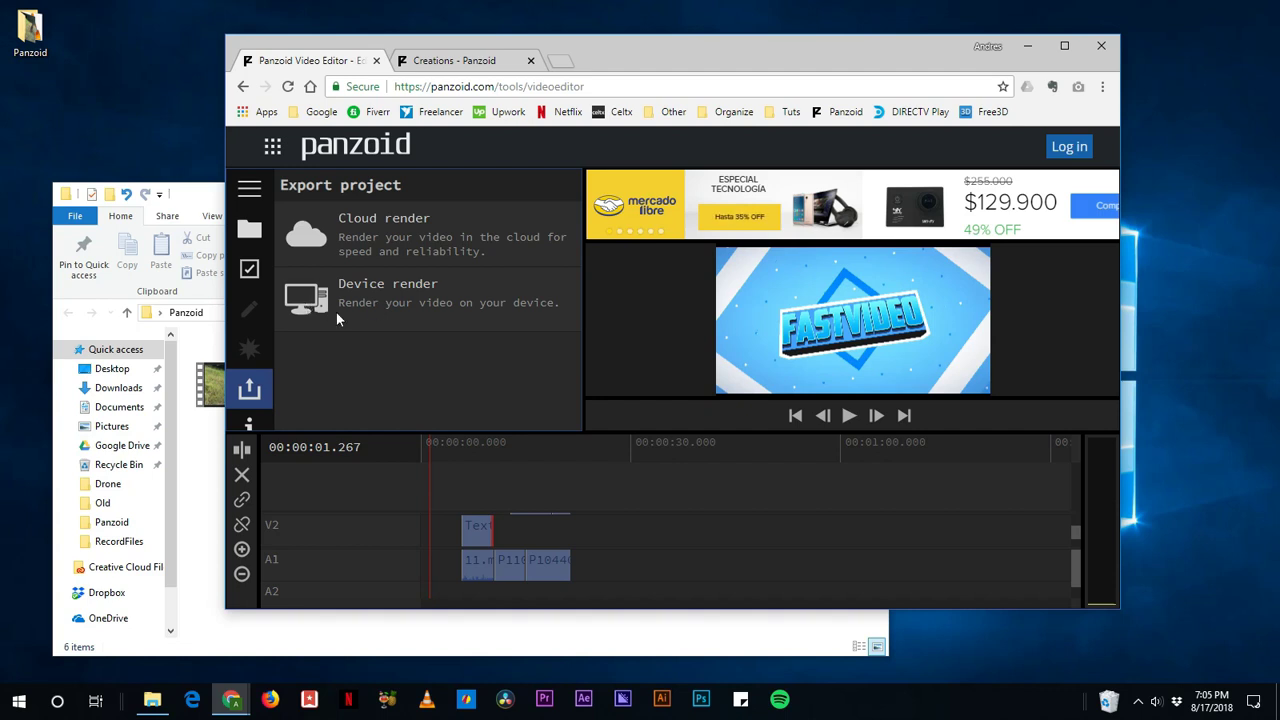
pyautogui.click(414, 288)
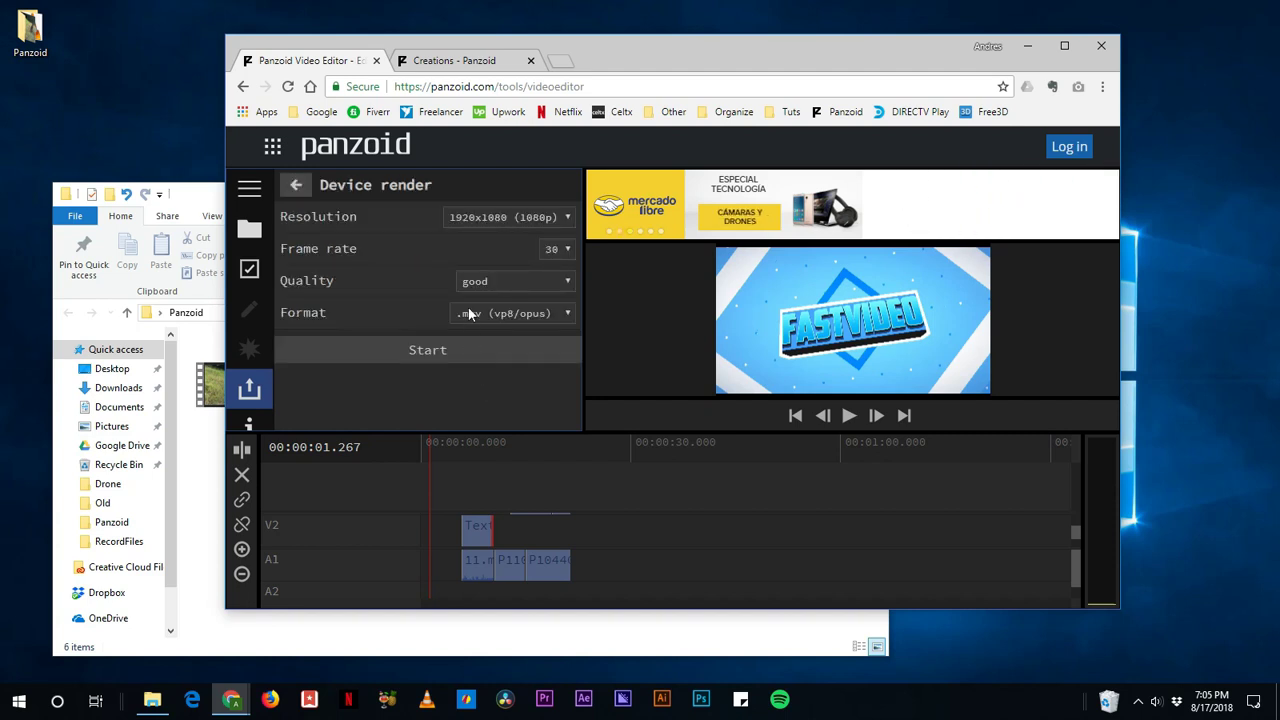
# Step: Start a device render at 1280x720 (720p) and very low (fast) quality in .mkv format, and cancel it partway
pyautogui.click(511, 281)
pyautogui.click(522, 299)
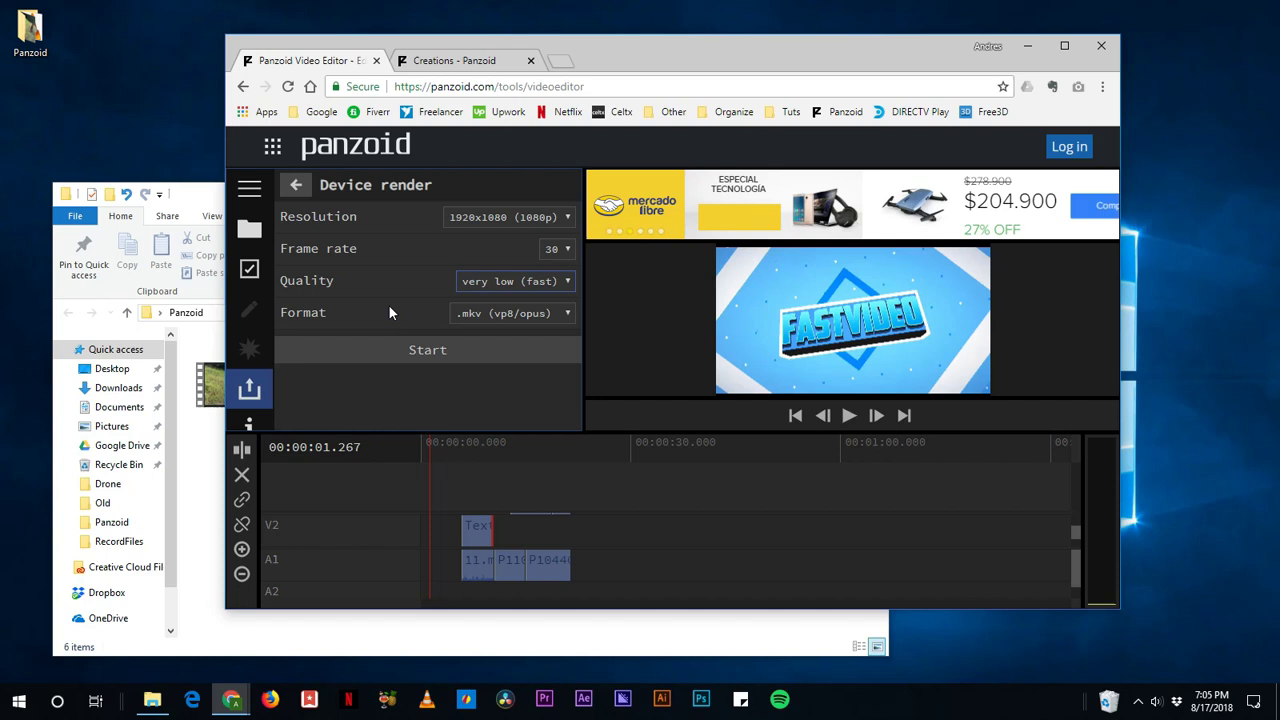
pyautogui.click(480, 313)
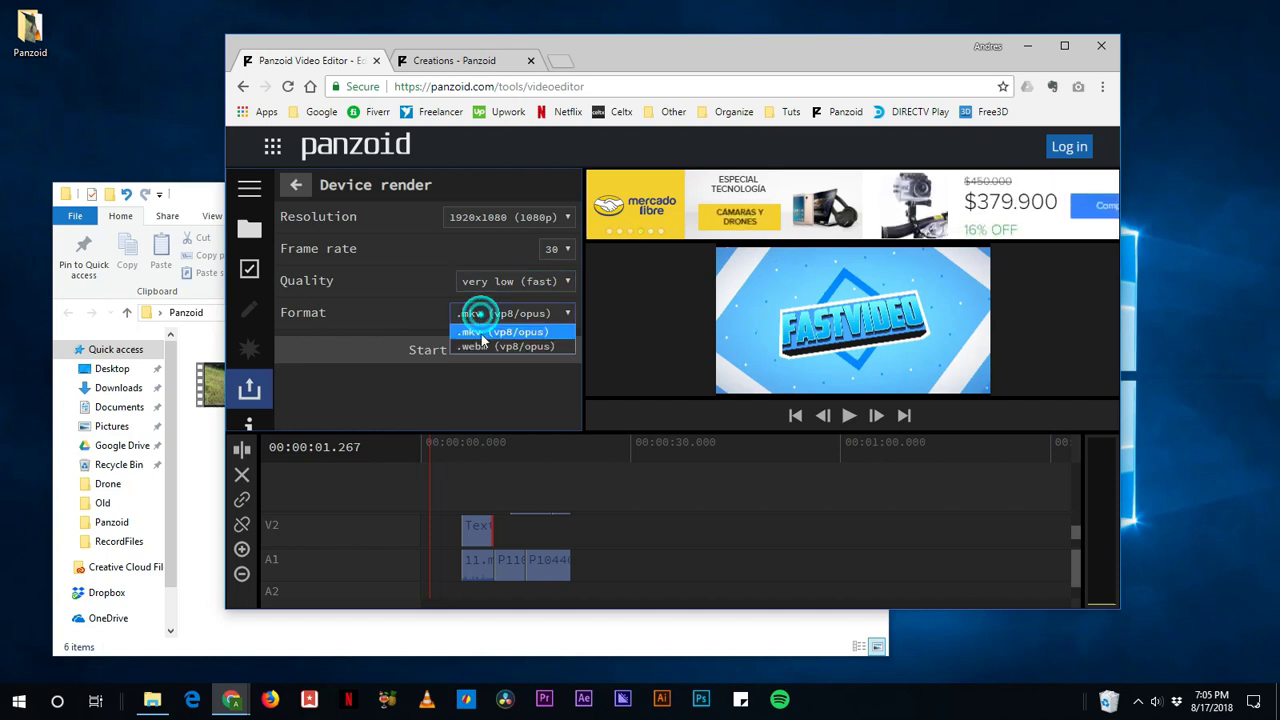
pyautogui.click(430, 325)
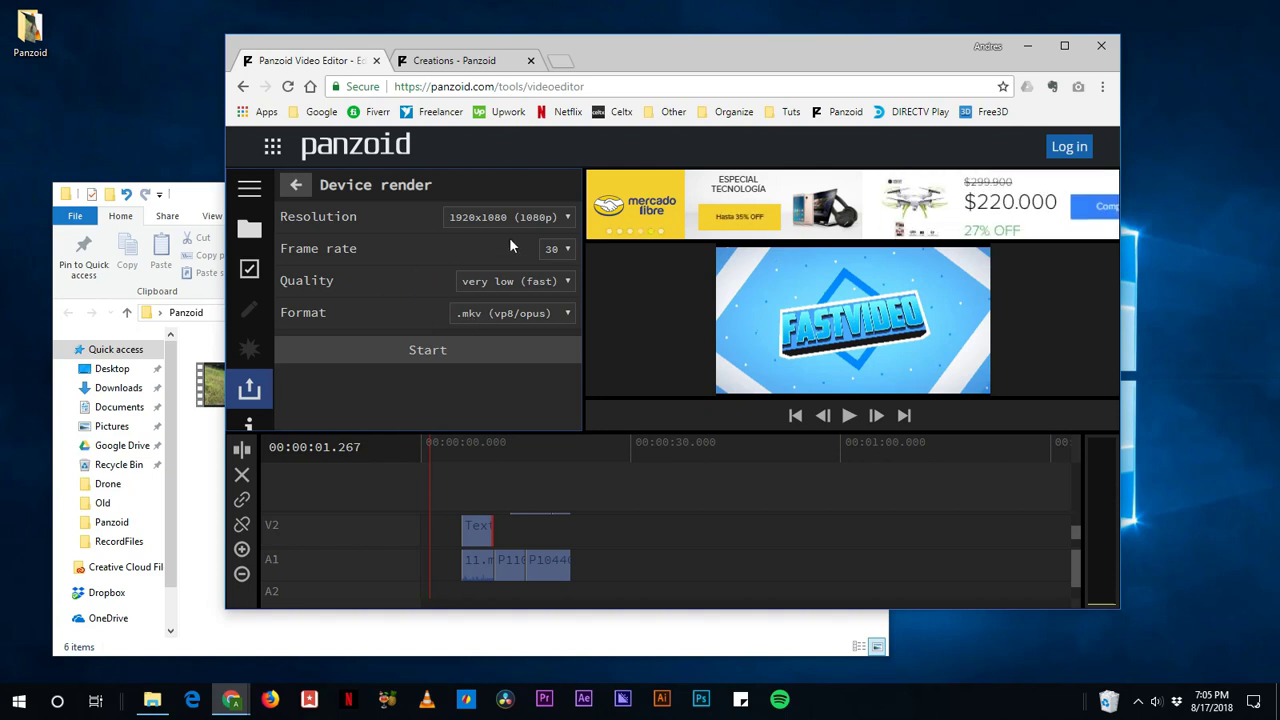
pyautogui.click(538, 217)
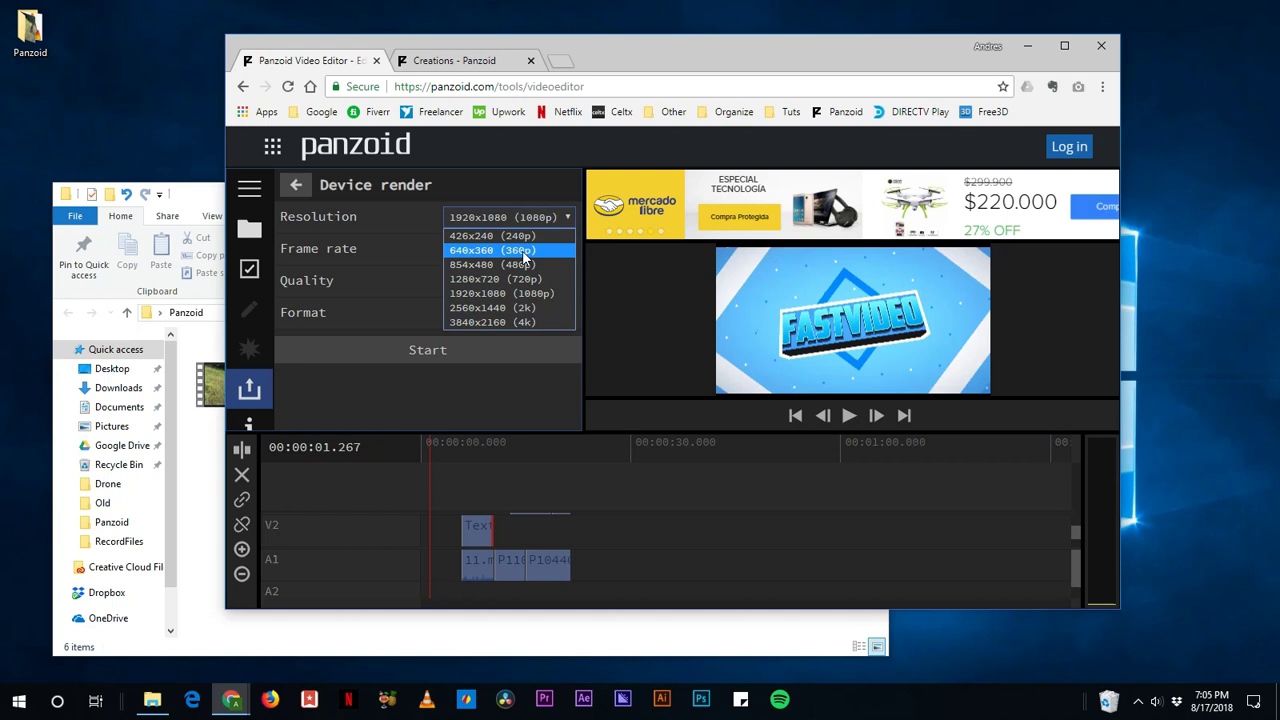
pyautogui.click(512, 278)
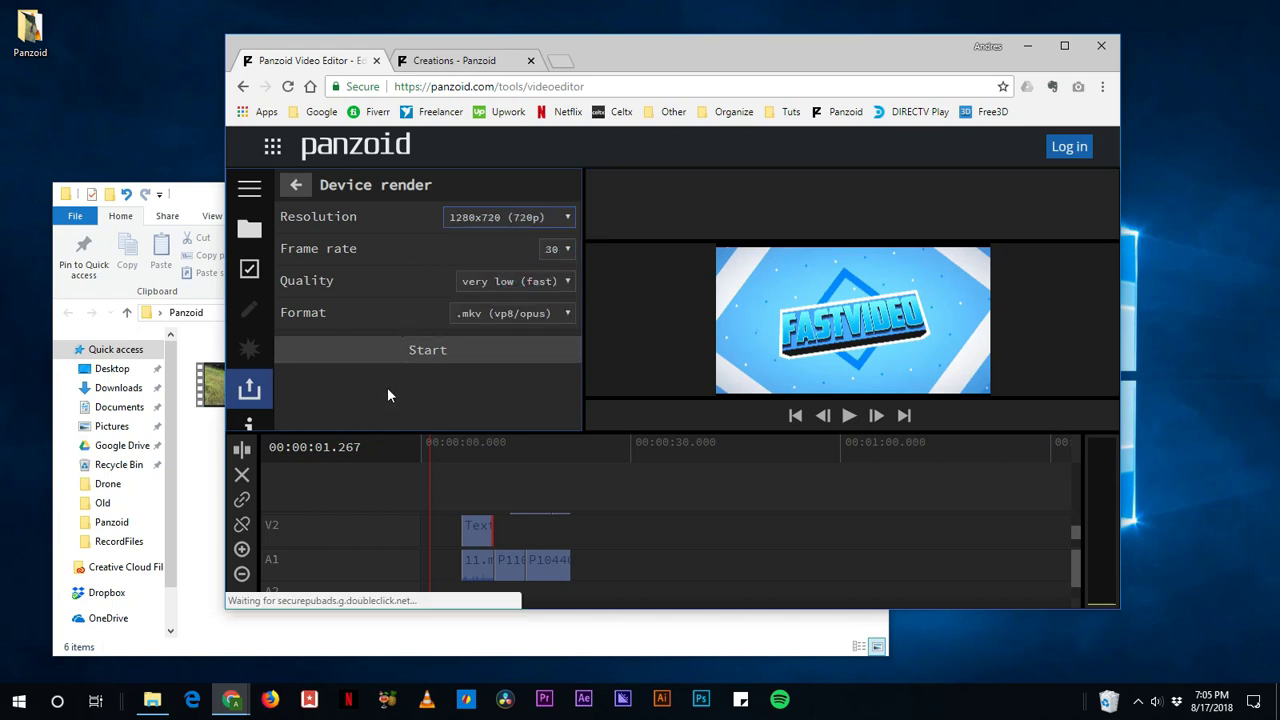
pyautogui.click(437, 356)
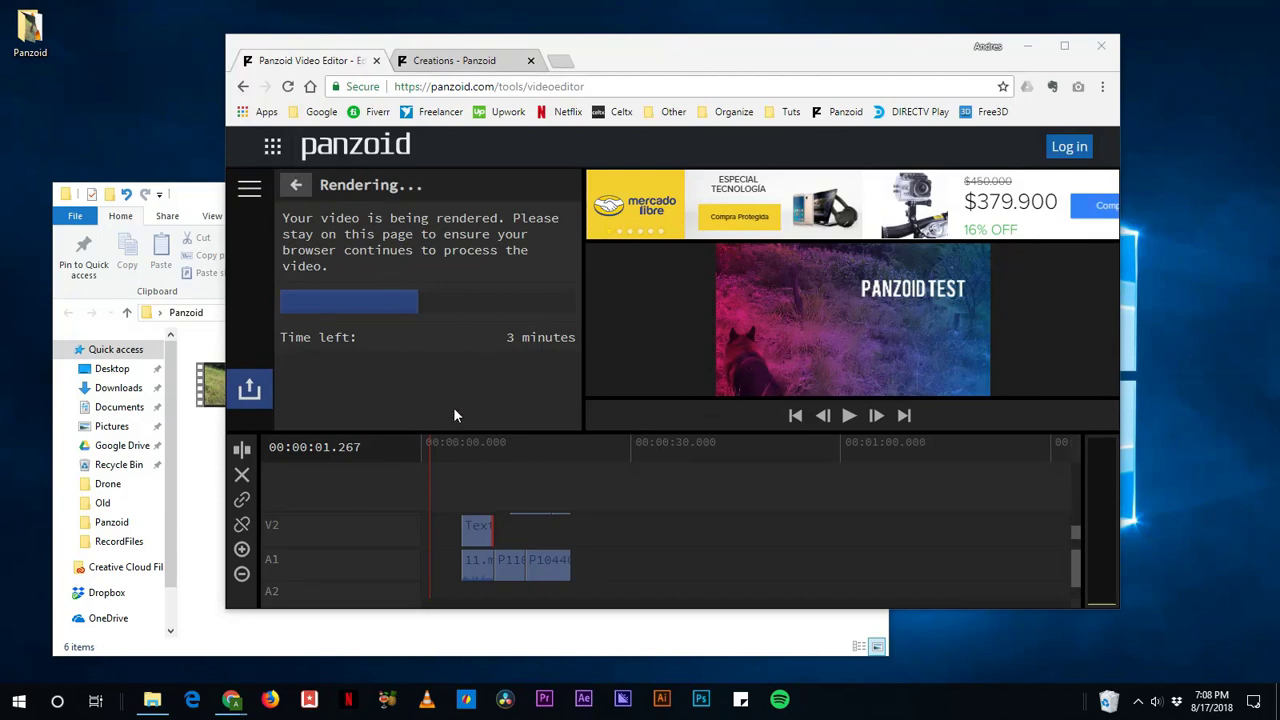
pyautogui.click(297, 187)
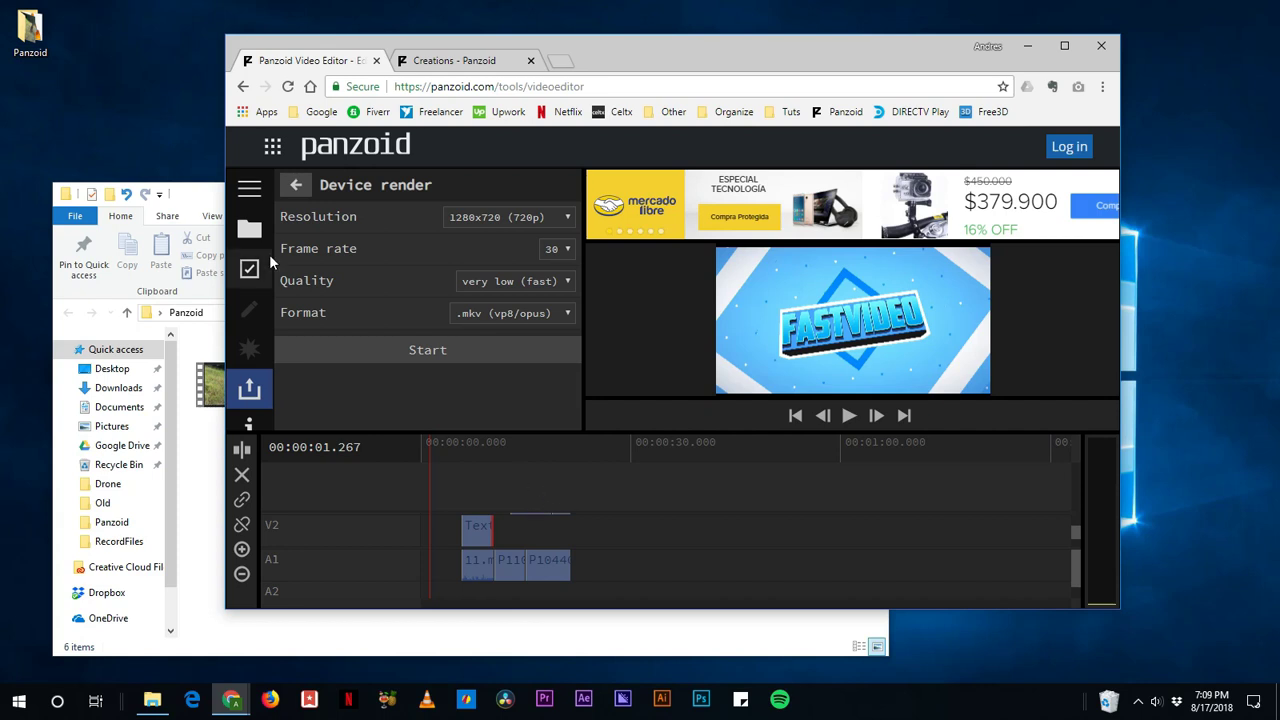
# Step: Import the A_Dusty_Road audio file into the project media
pyautogui.click(249, 229)
pyautogui.scroll(-6, 534, 330)
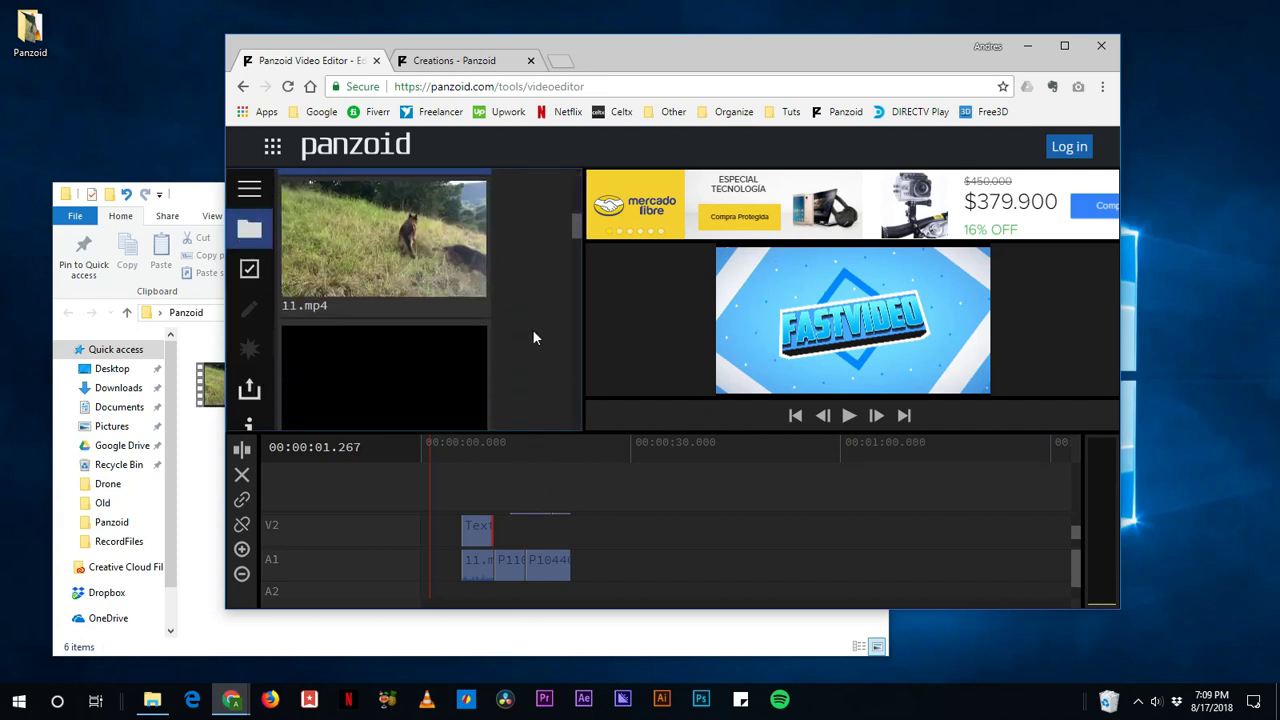
pyautogui.scroll(6, 528, 333)
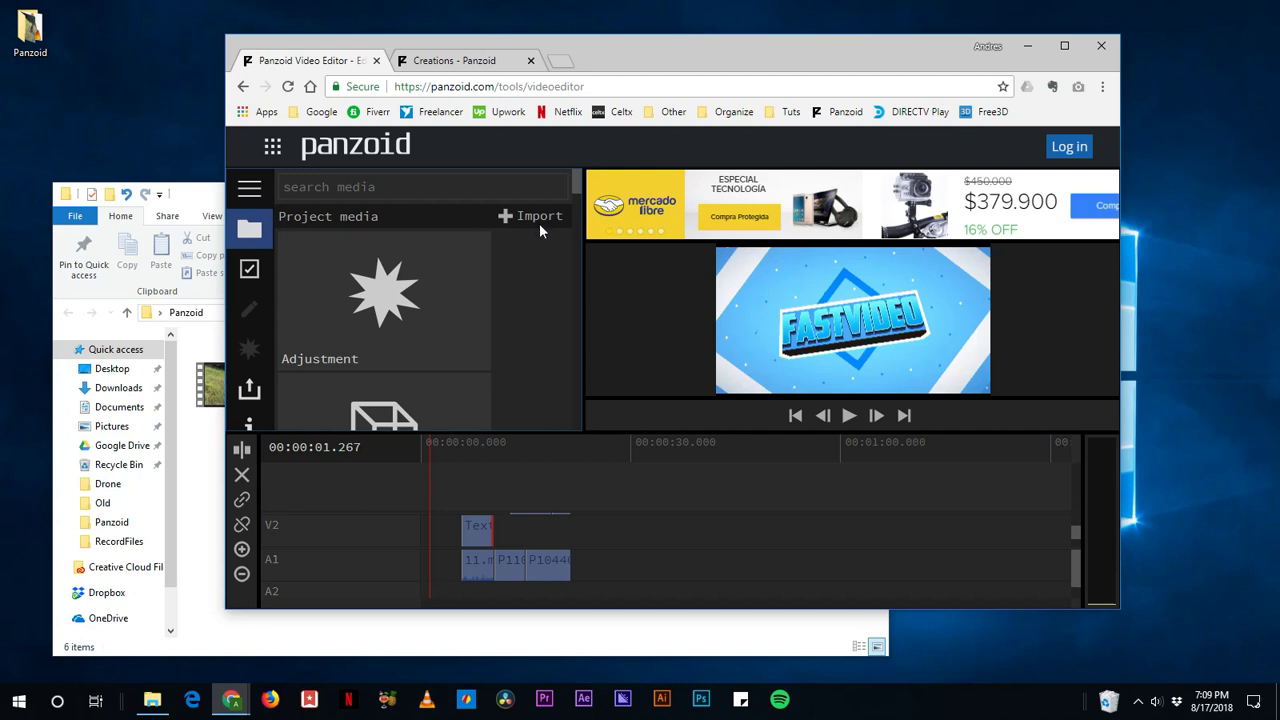
pyautogui.scroll(-1, 544, 533)
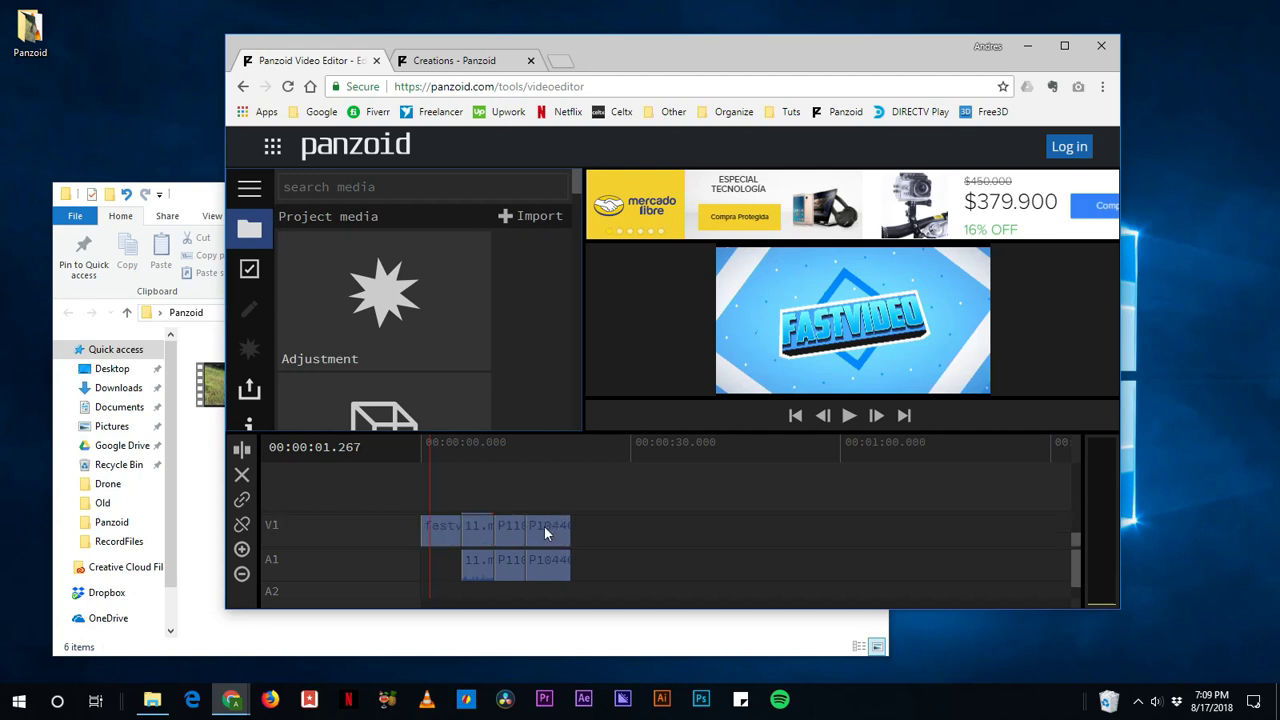
pyautogui.click(540, 217)
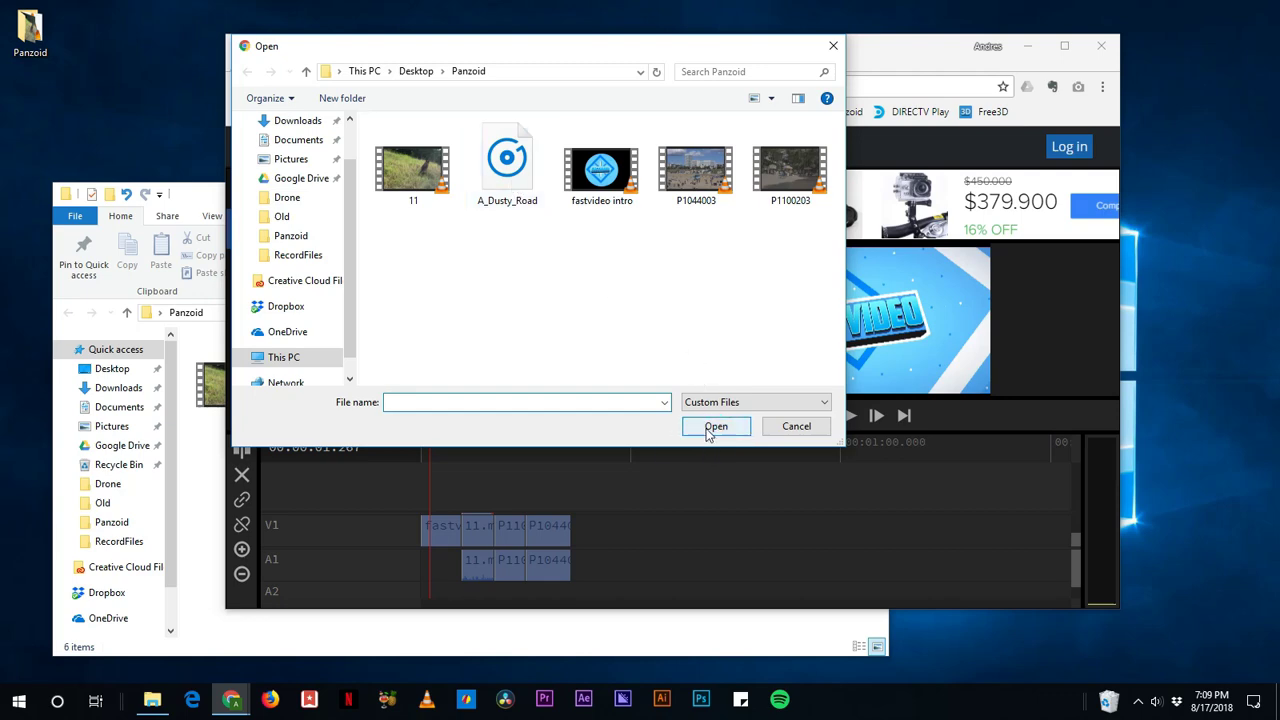
pyautogui.click(535, 222)
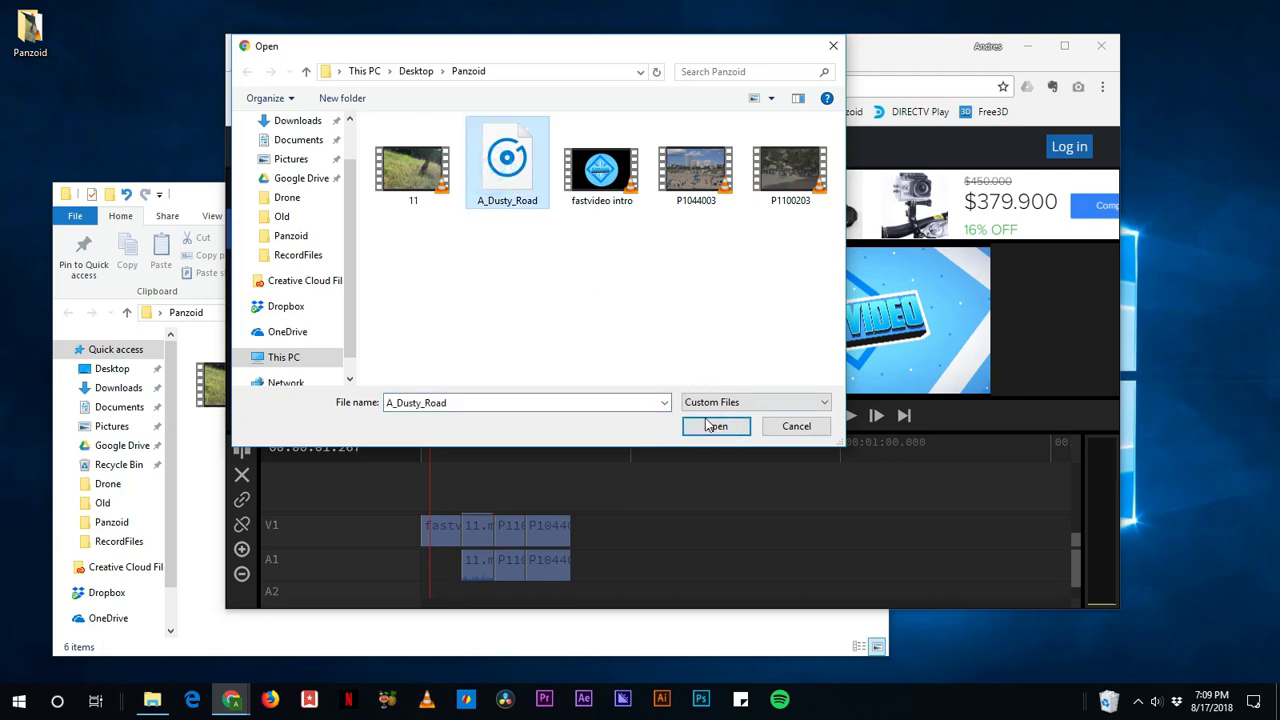
pyautogui.click(700, 428)
# Step: Place A_Dusty_Road.mp3 on audio track A2, starting at the beginning of the timeline
pyautogui.scroll(-10, 459, 313)
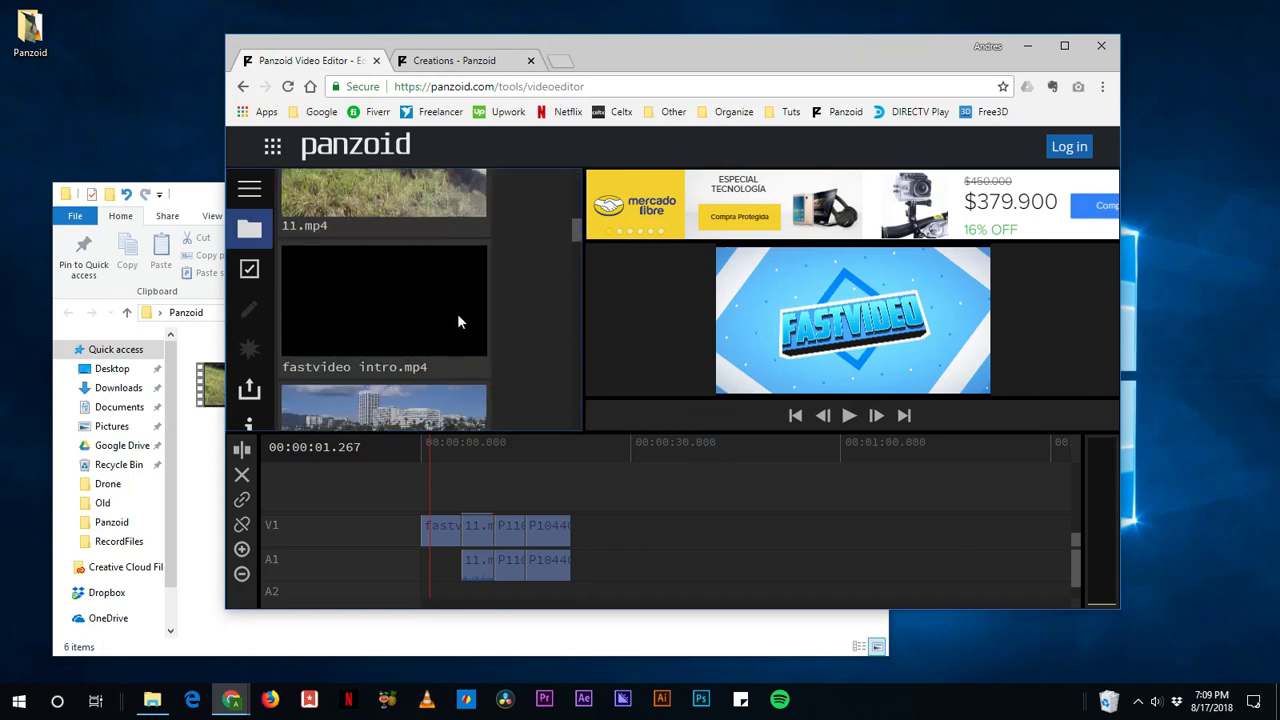
pyautogui.scroll(-3, 457, 319)
pyautogui.moveTo(429, 306); pyautogui.dragTo(420, 593)
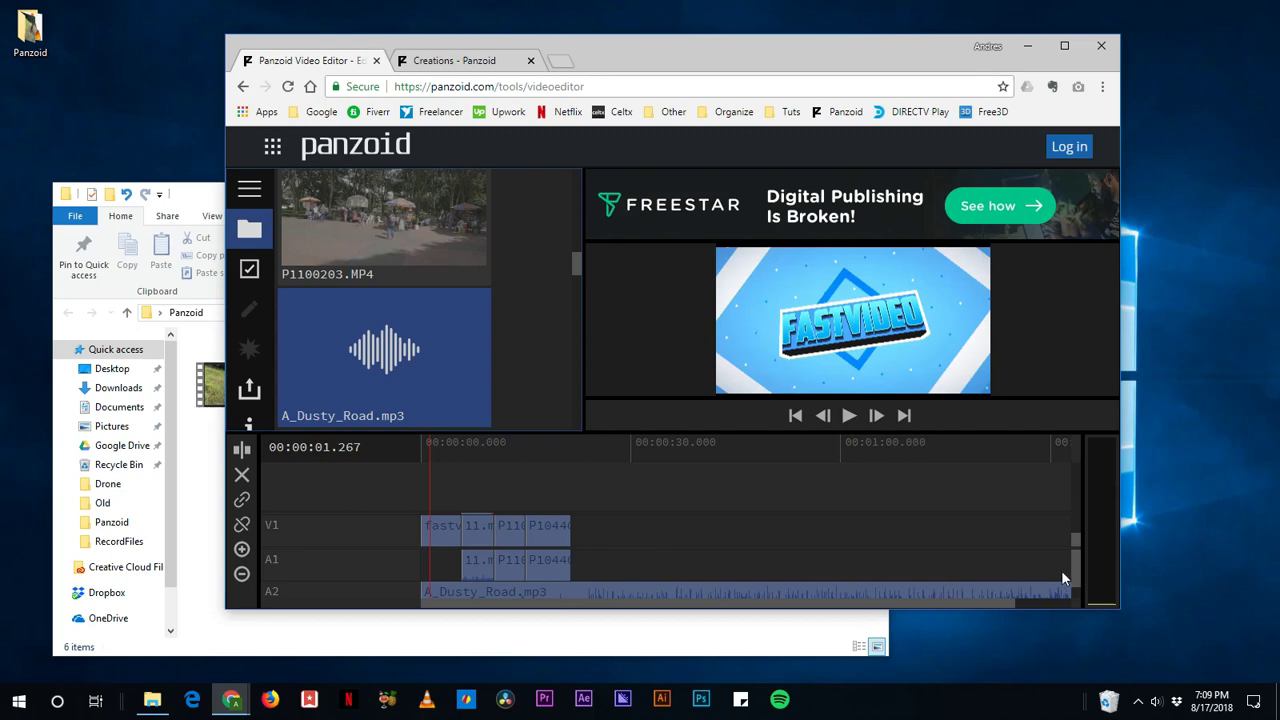
pyautogui.moveTo(1071, 564); pyautogui.dragTo(1078, 583)
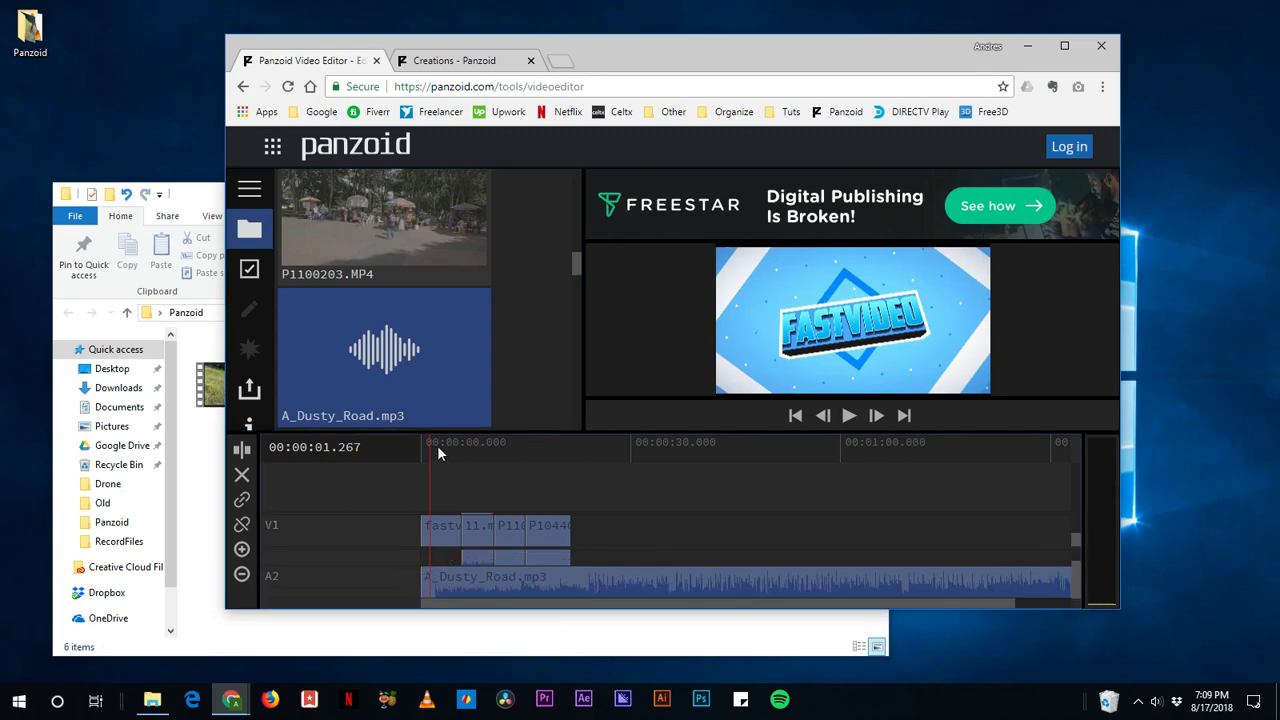
# Step: Cut the first 00:00:02.067 off the A_Dusty_Road.mp3 clip and move the remainder to the timeline's start
pyautogui.press('space')
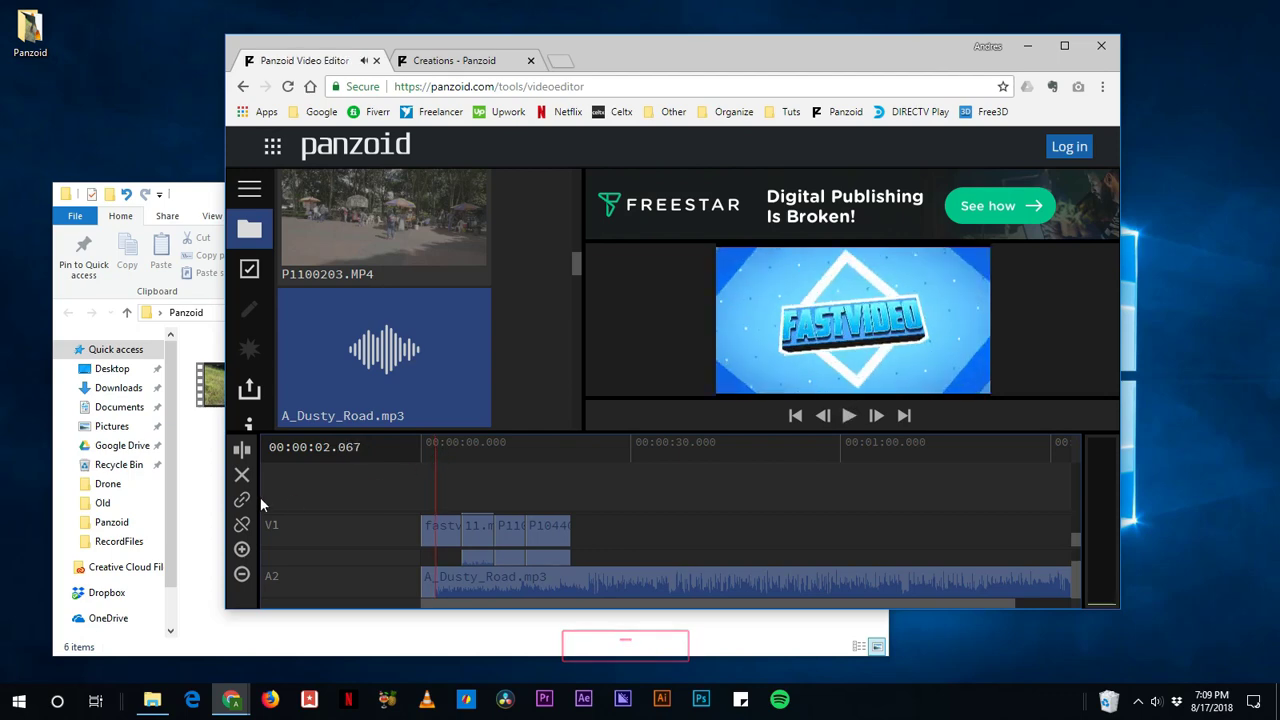
pyautogui.click(469, 584)
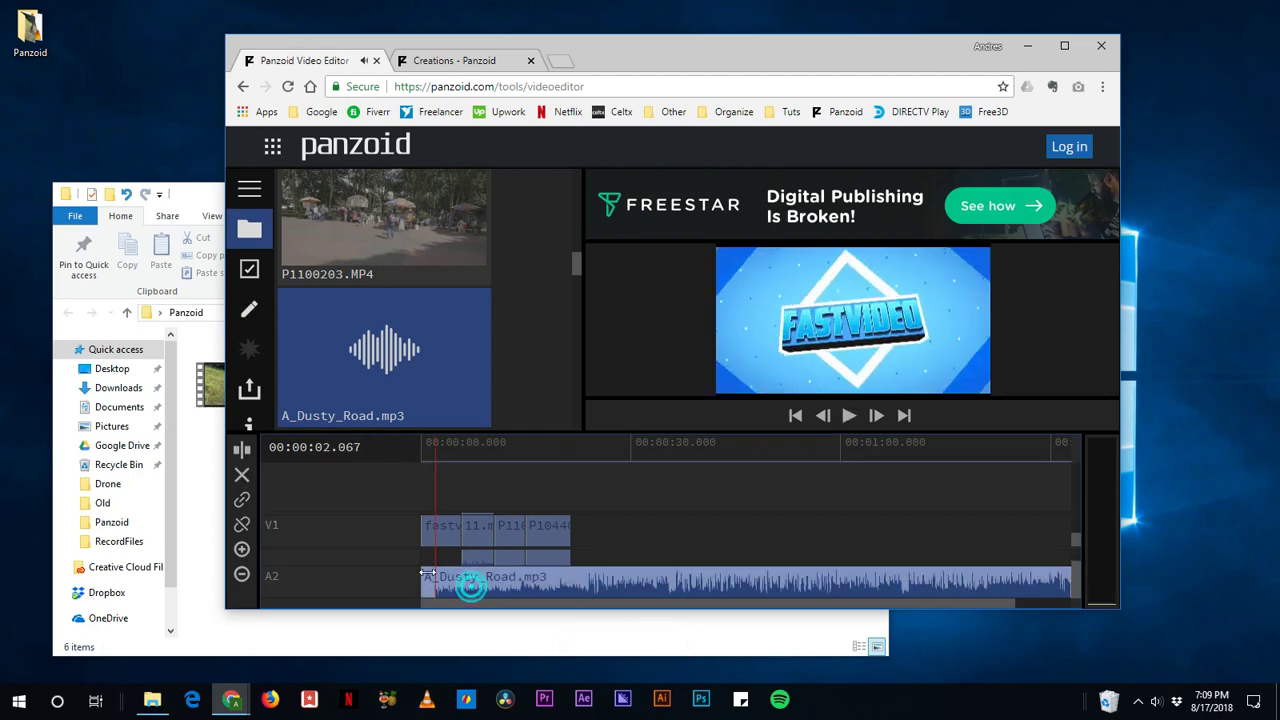
pyautogui.click(241, 449)
pyautogui.press('BackSpace')
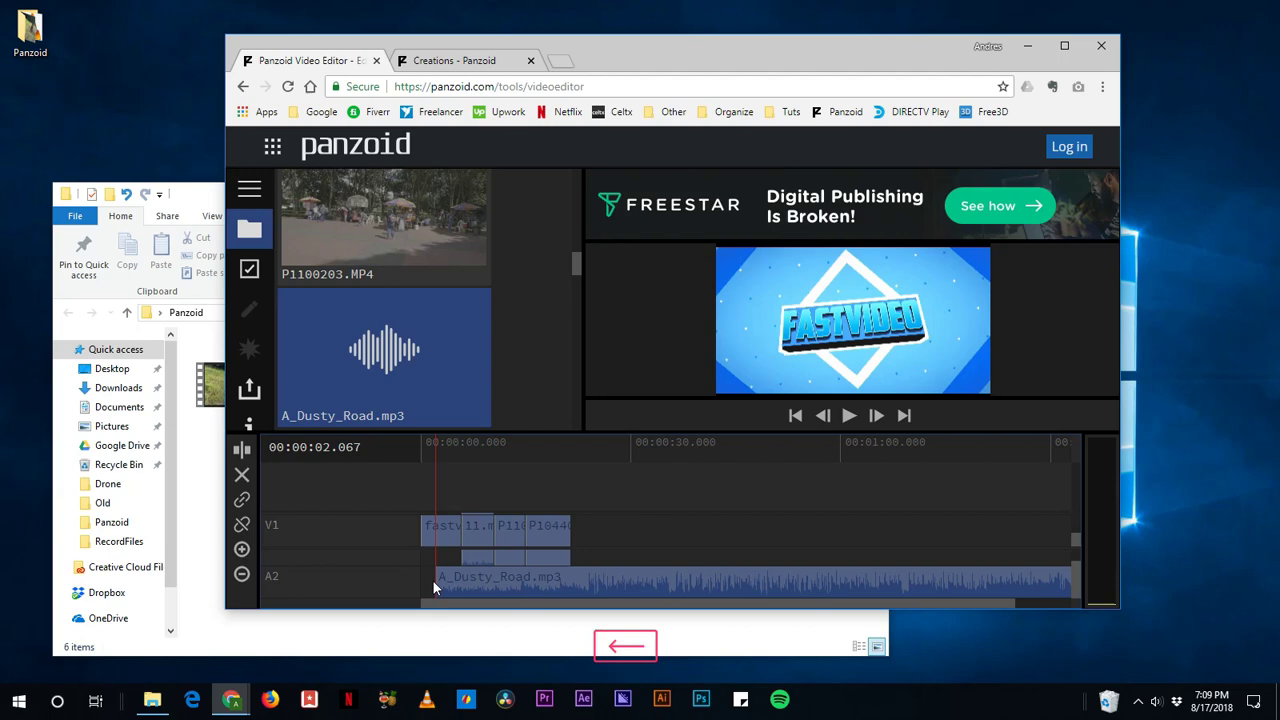
pyautogui.click(478, 575)
# Step: Play the project from the beginning to the end of the last video clip to check the music
pyautogui.click(420, 446)
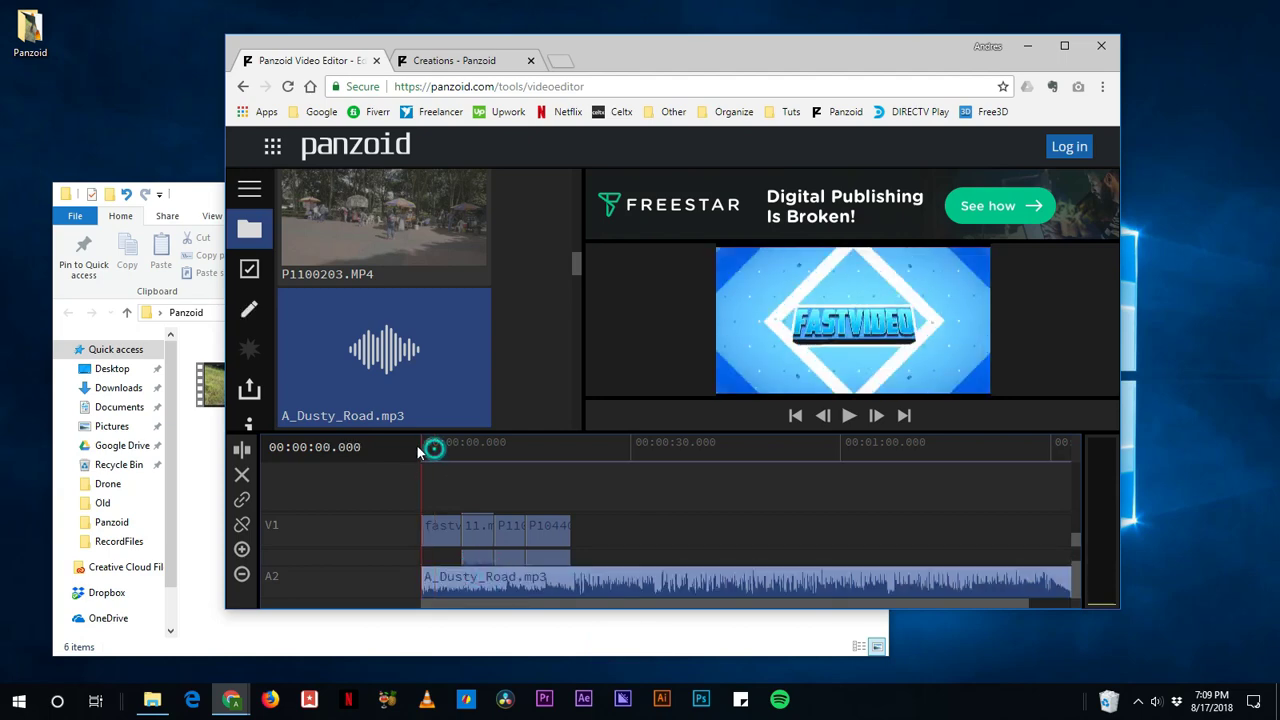
pyautogui.press('space')
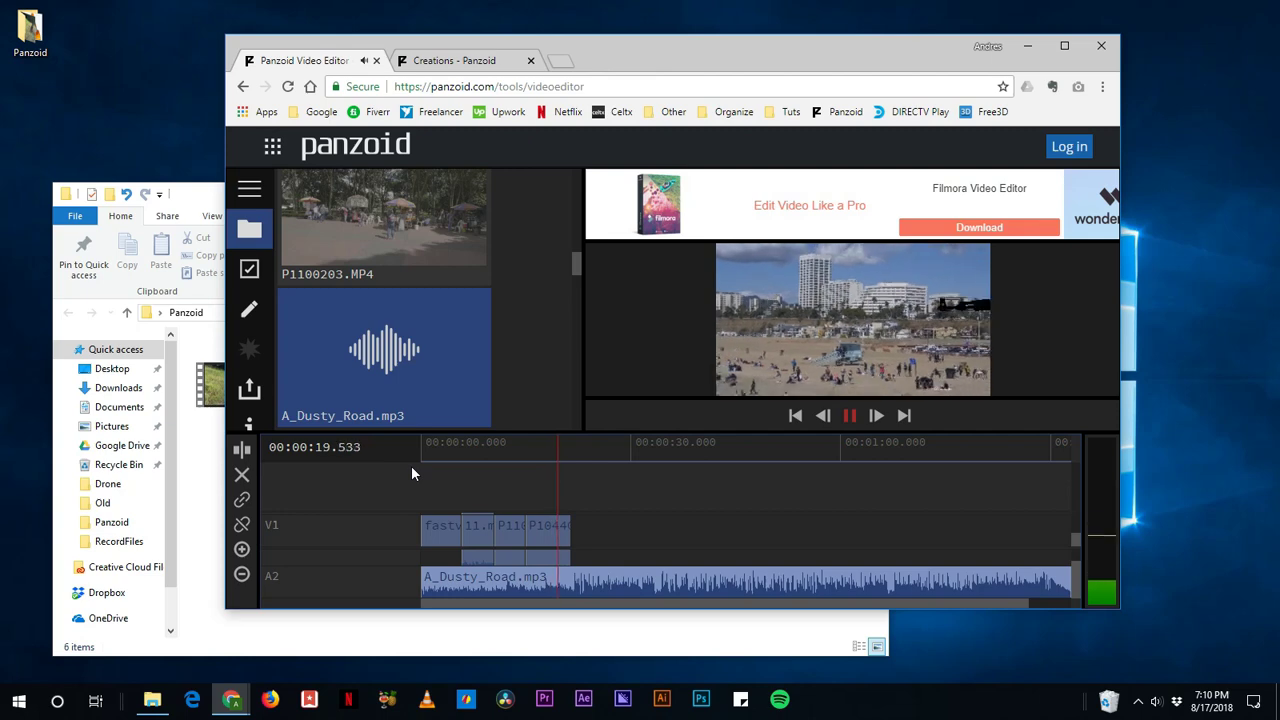
pyautogui.press('space')
pyautogui.press('space')
pyautogui.press('space')
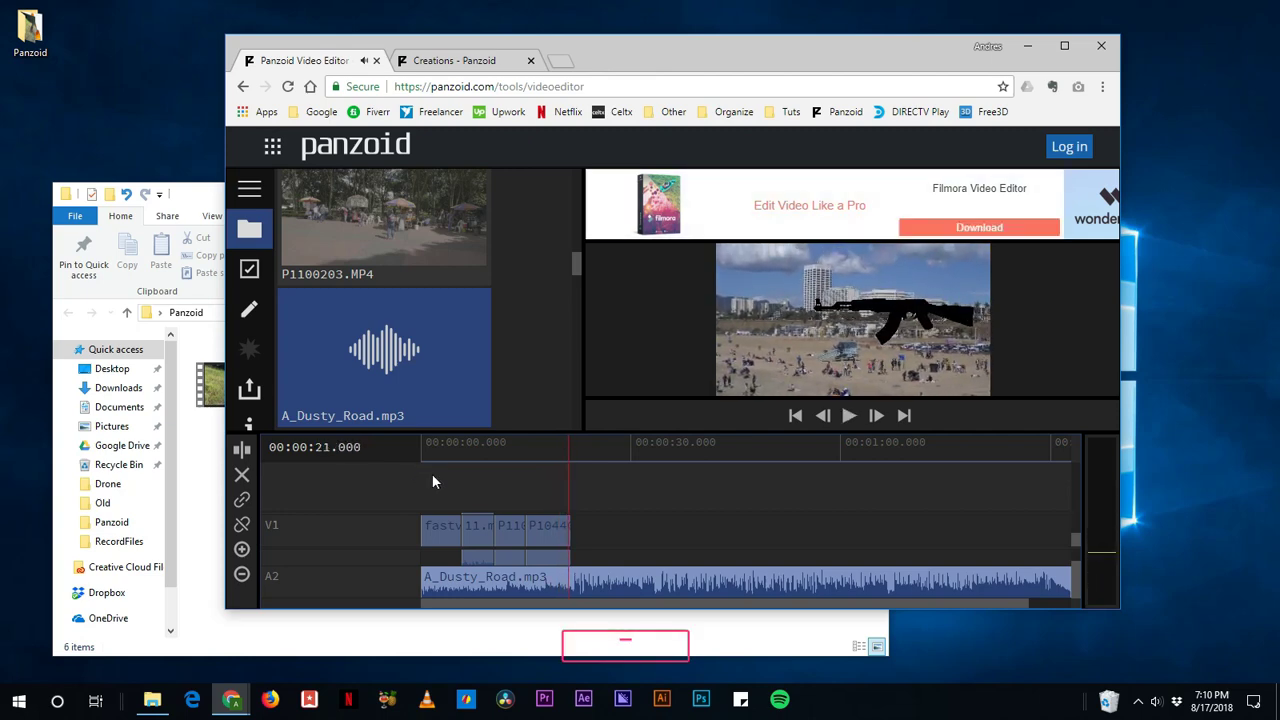
# Step: Split the A_Dusty_Road.mp3 clip at 00:00:21.167, where the last video clip ends, and delete the excess music
pyautogui.click(573, 448)
pyautogui.click(578, 577)
pyautogui.click(245, 452)
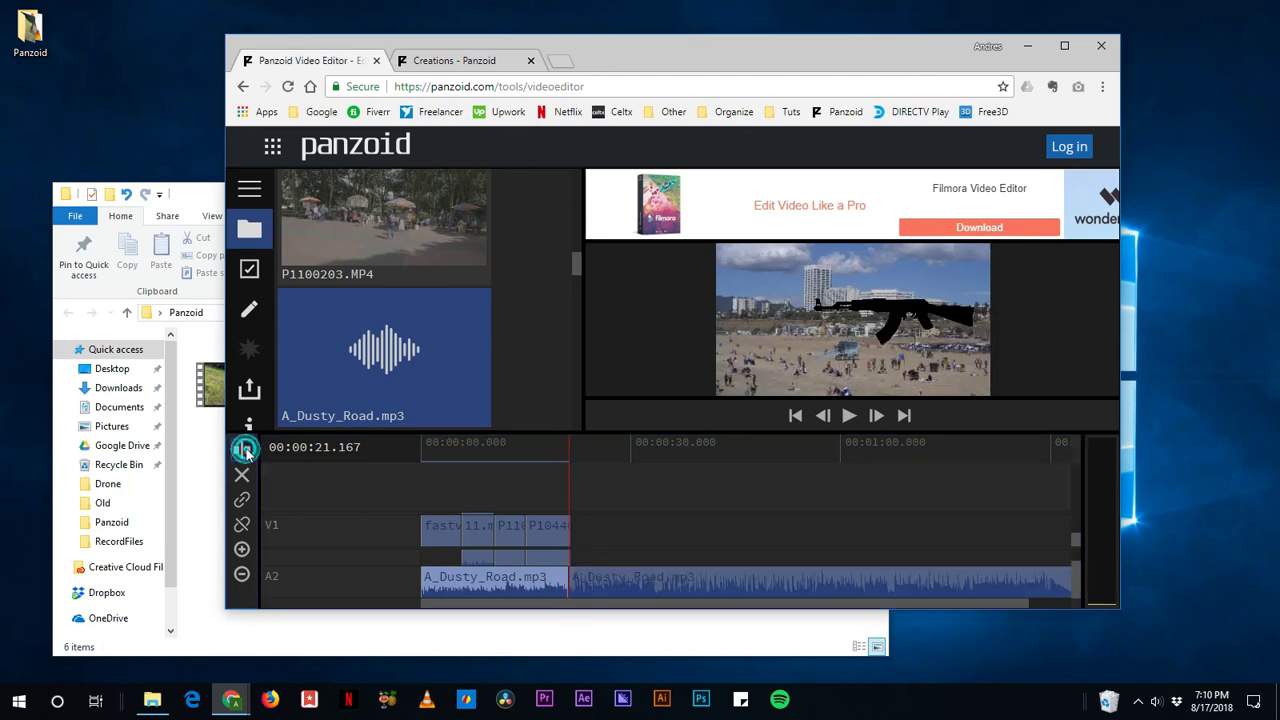
pyautogui.click(765, 592)
pyautogui.press('BackSpace')
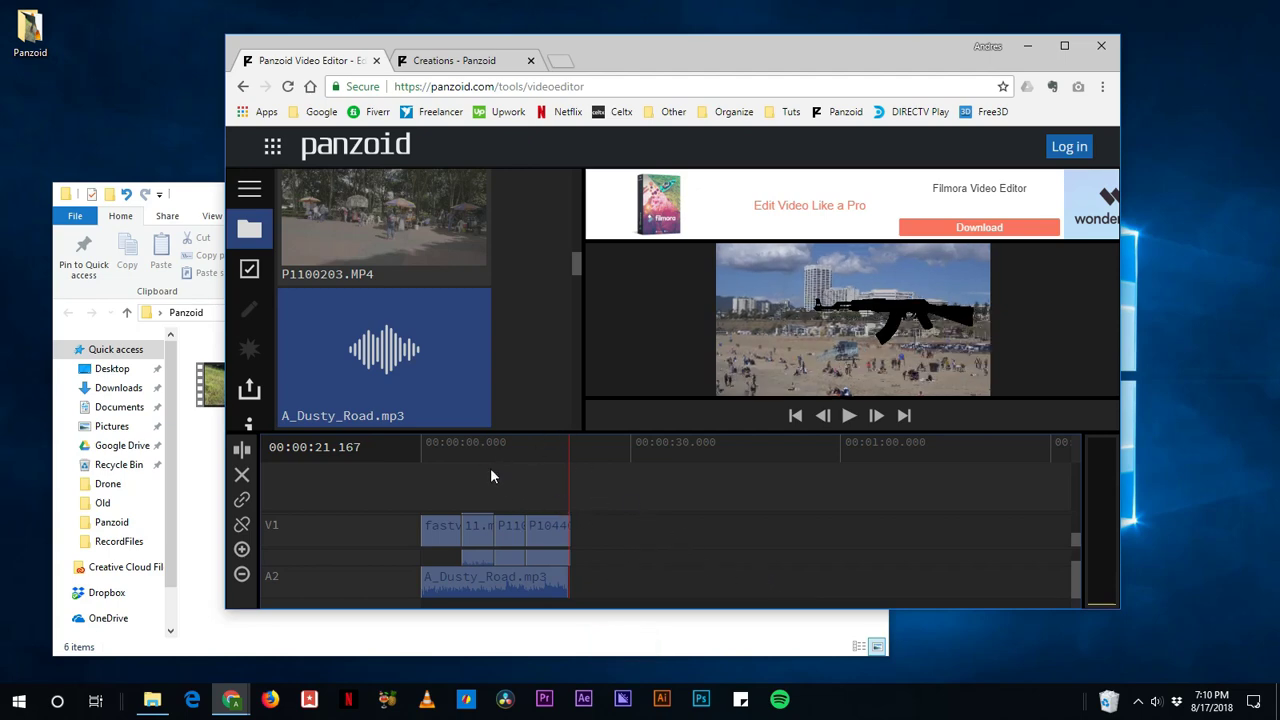
# Step: Delete the overlay clip that starts above the P1100203 clip and runs into the P1044003 clip
pyautogui.click(508, 523)
pyautogui.click(508, 449)
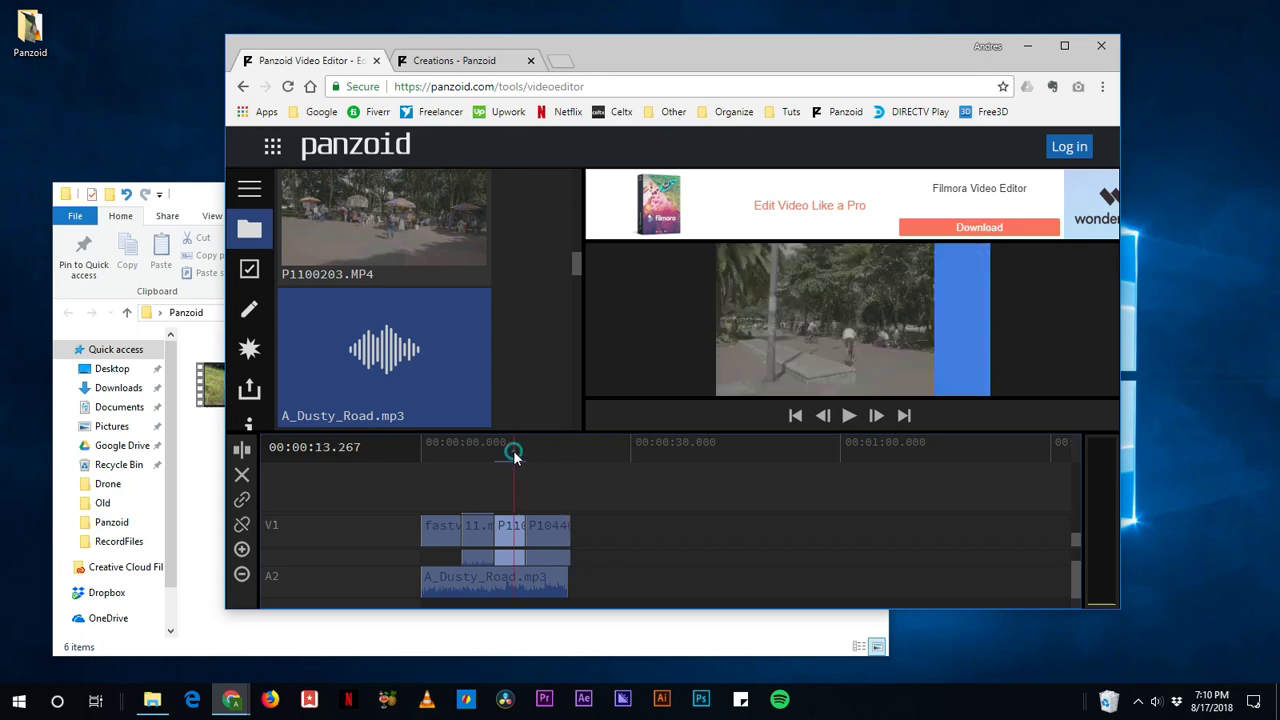
pyautogui.click(505, 457)
pyautogui.scroll(1, 607, 561)
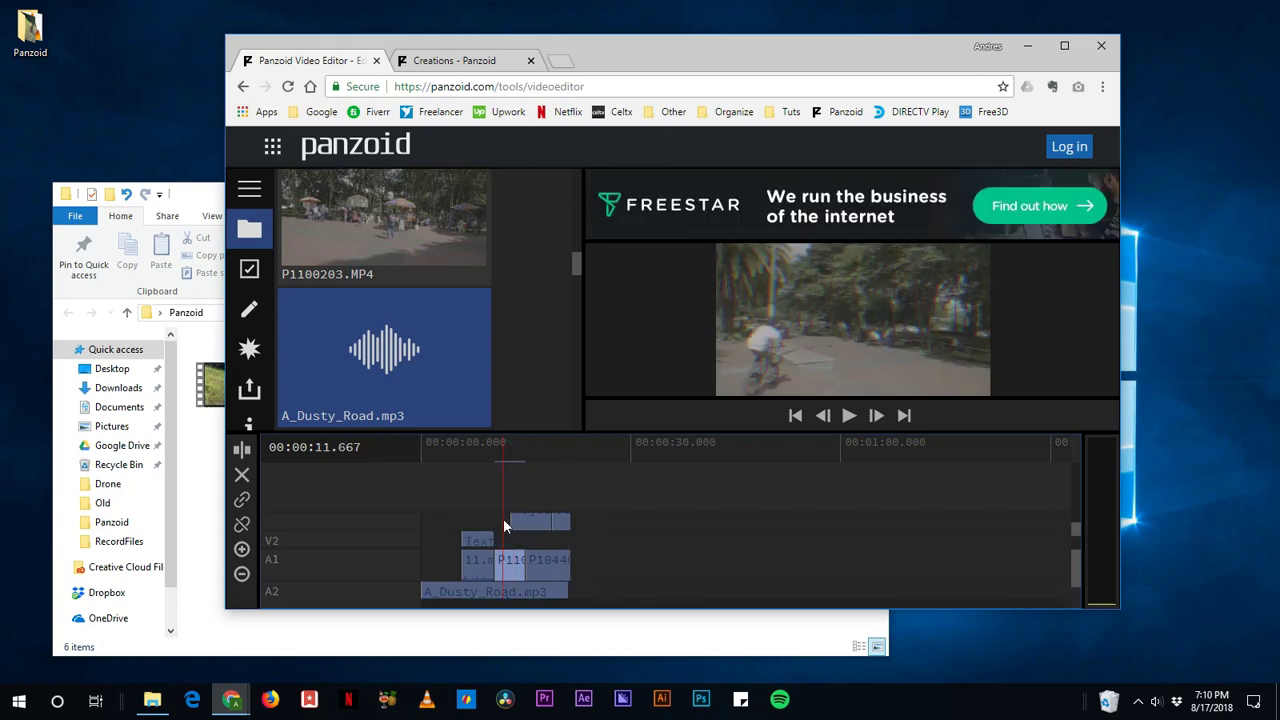
pyautogui.click(522, 527)
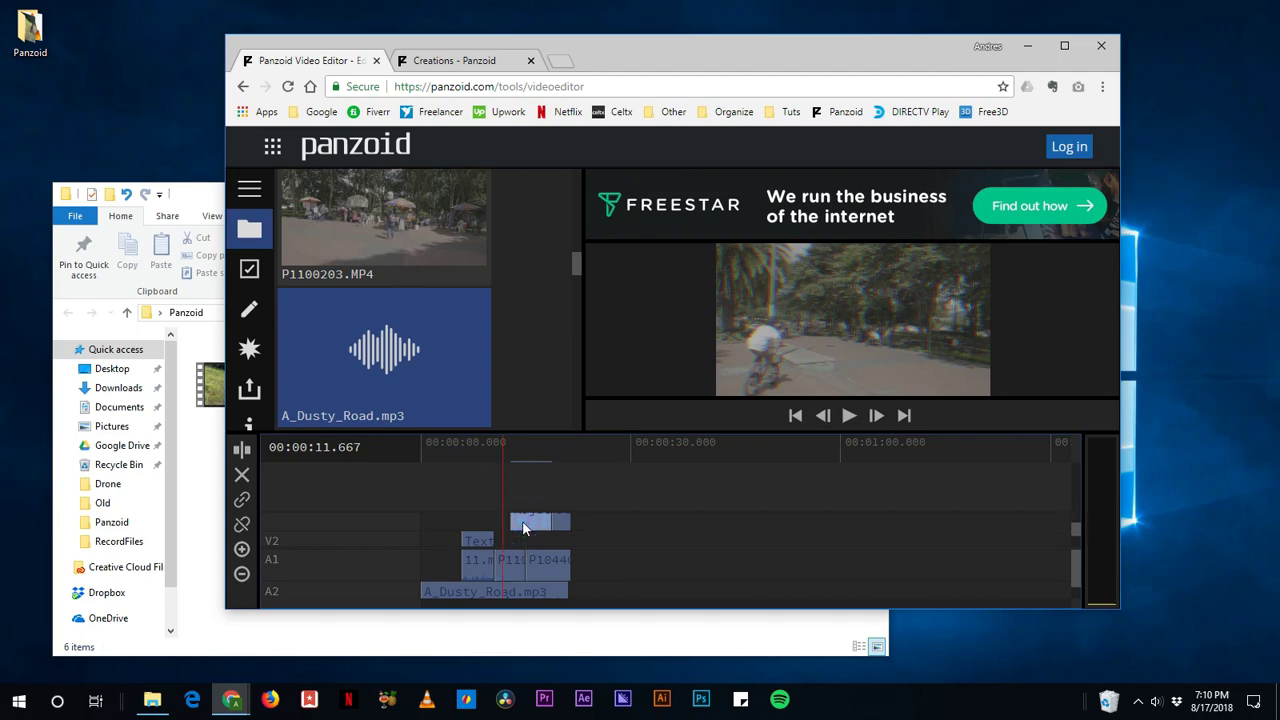
pyautogui.press('BackSpace')
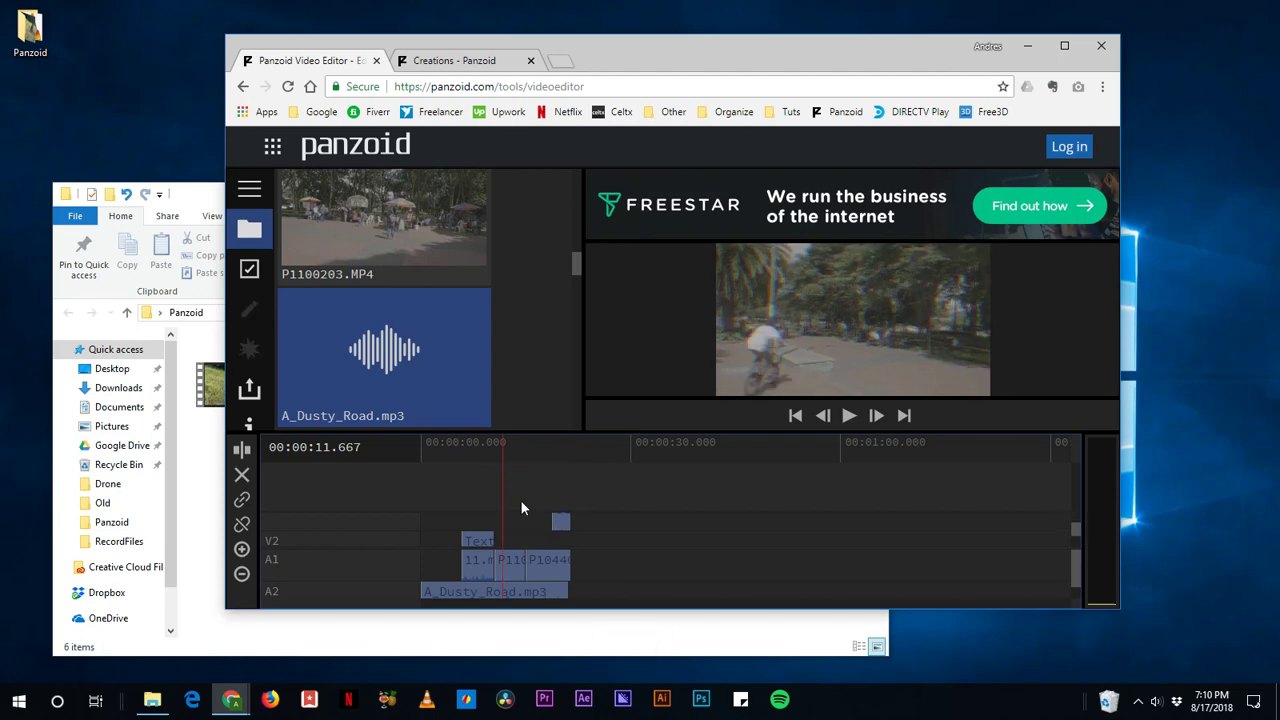
# Step: Remove the RGB Shift effect from the P1100203 clip
pyautogui.click(514, 566)
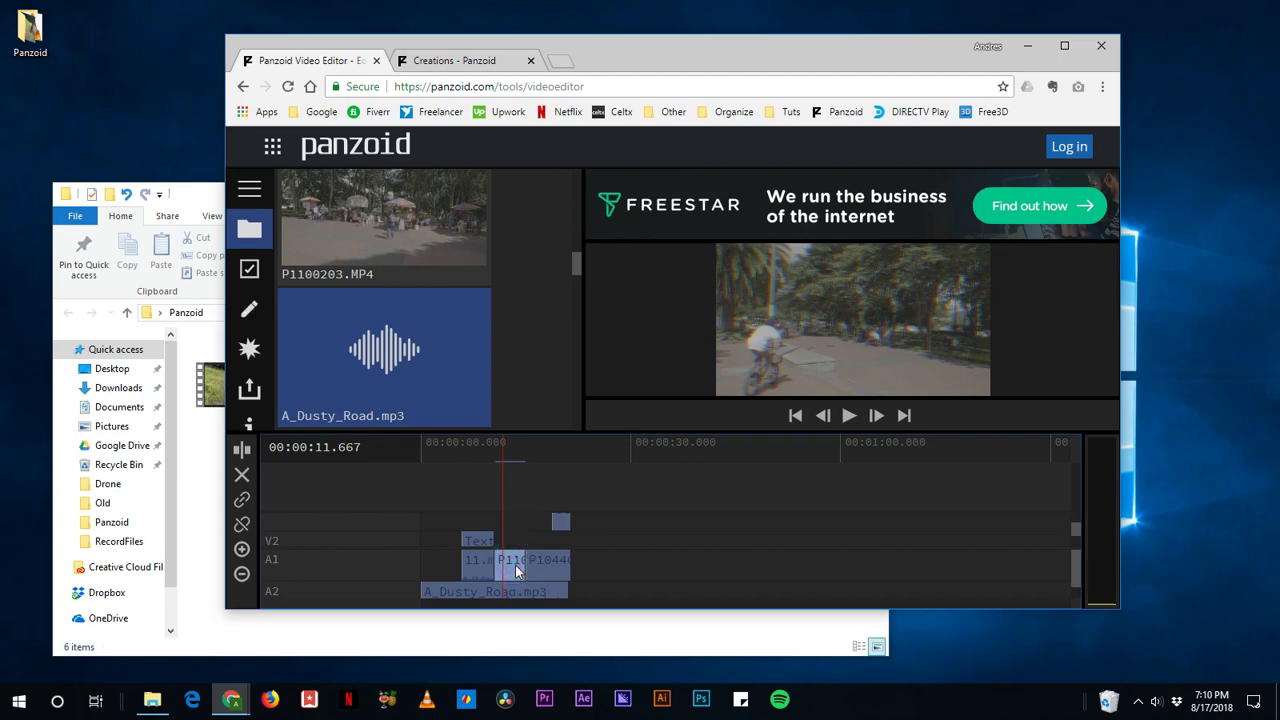
pyautogui.click(249, 348)
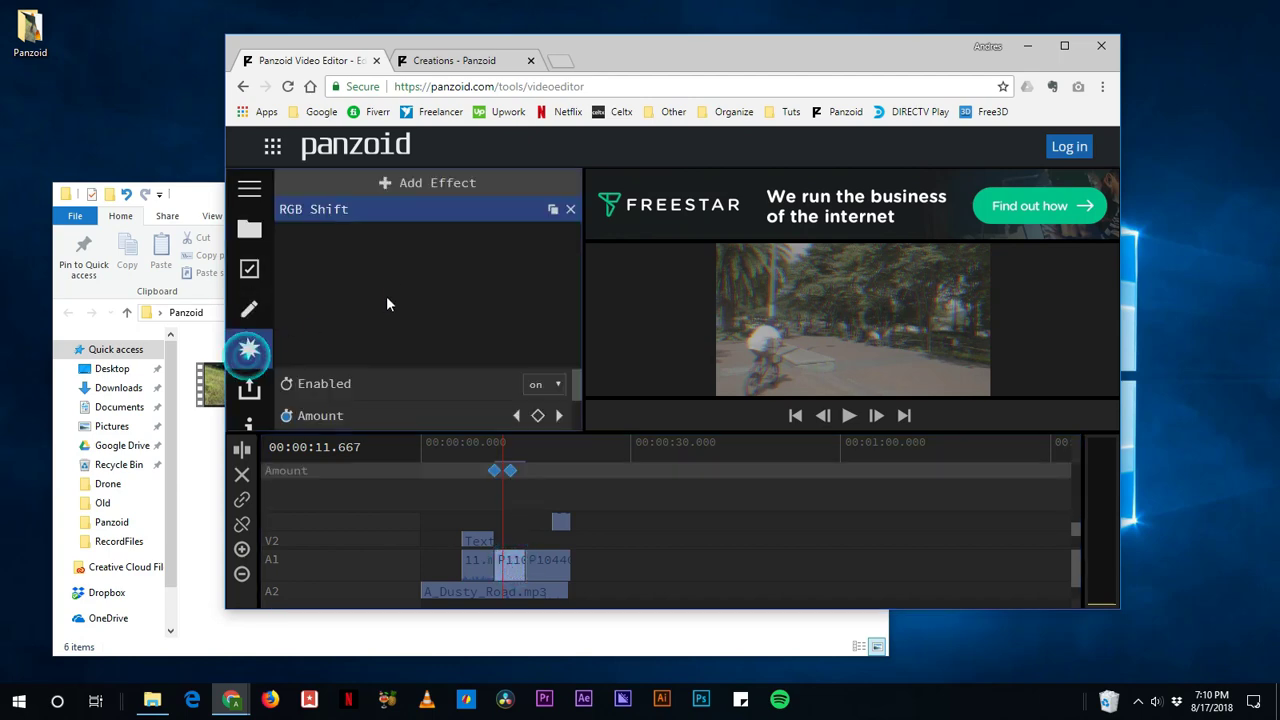
pyautogui.click(571, 211)
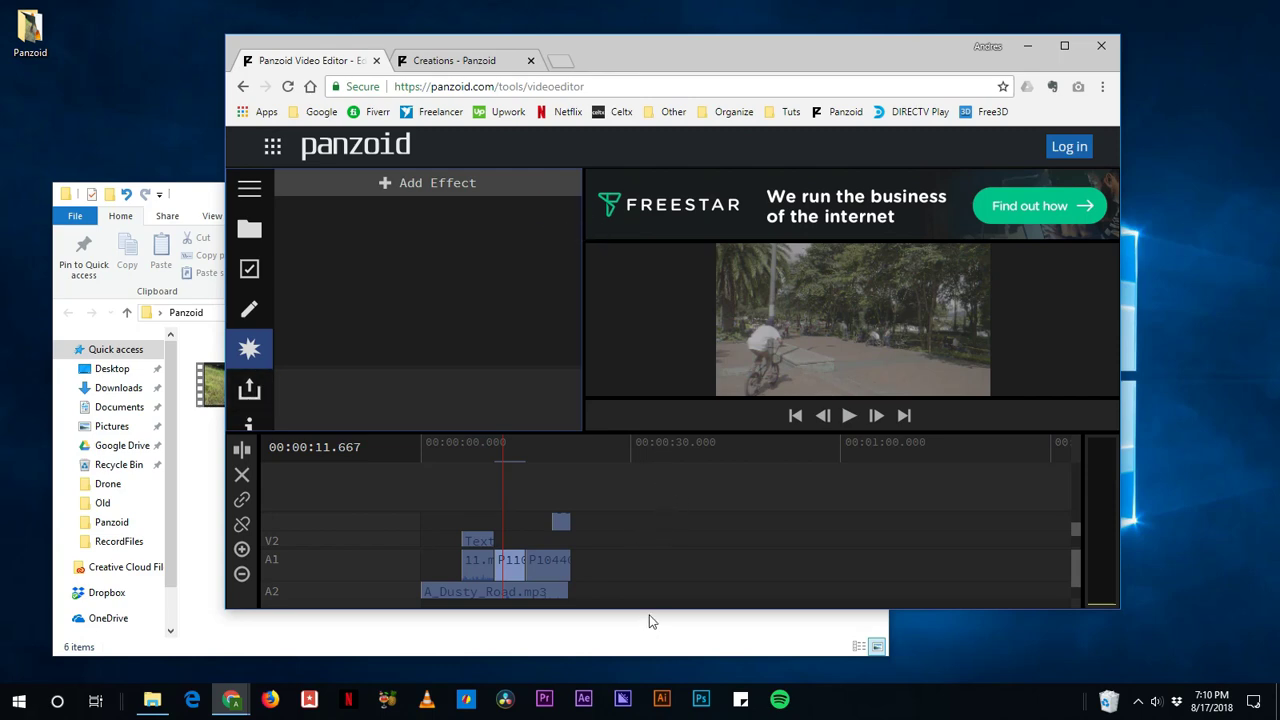
# Step: Return the playhead to the timeline's start and start a 1280x720 device render at 30 fps with very low (fast) quality
pyautogui.moveTo(450, 448); pyautogui.dragTo(420, 446)
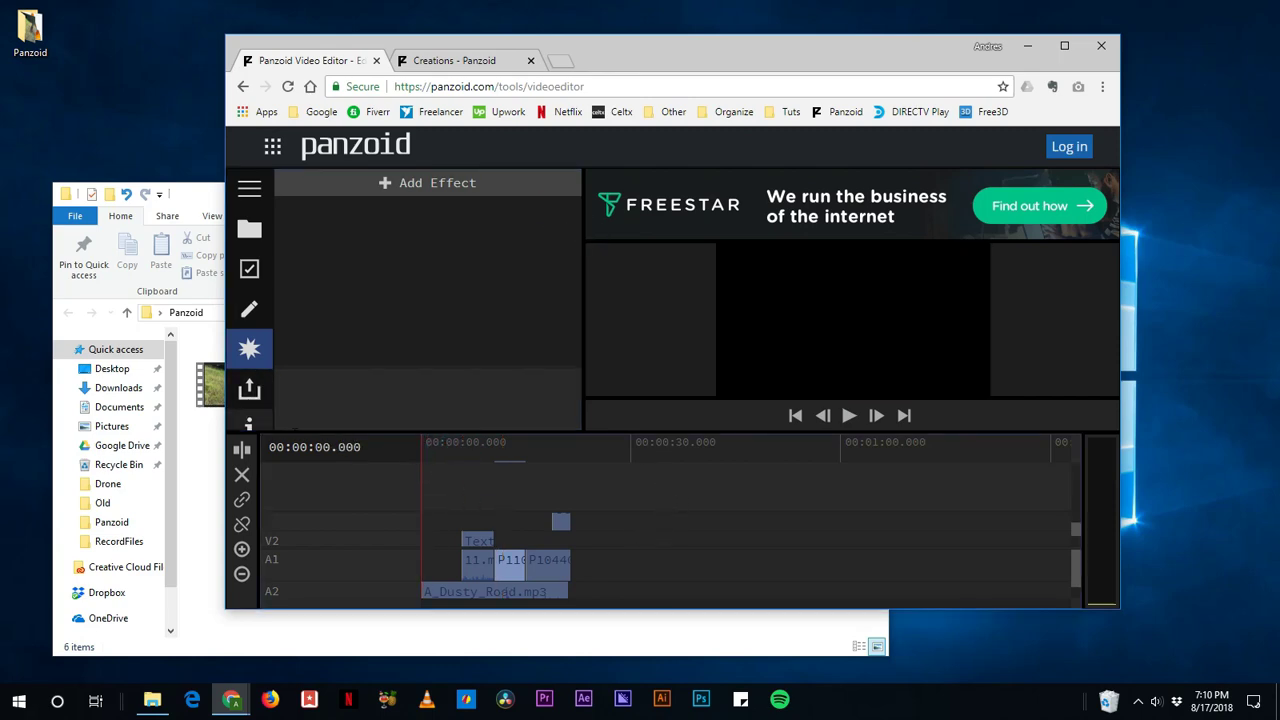
pyautogui.click(250, 390)
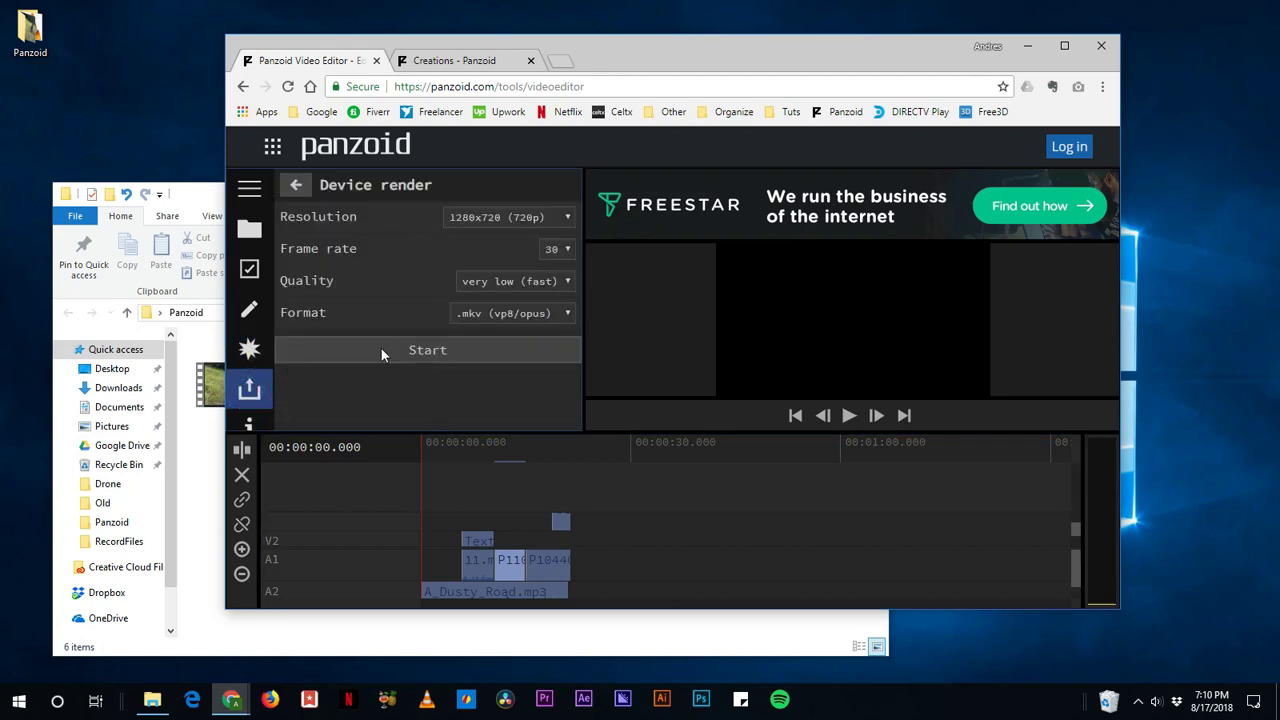
pyautogui.click(506, 312)
pyautogui.click(500, 332)
pyautogui.click(425, 352)
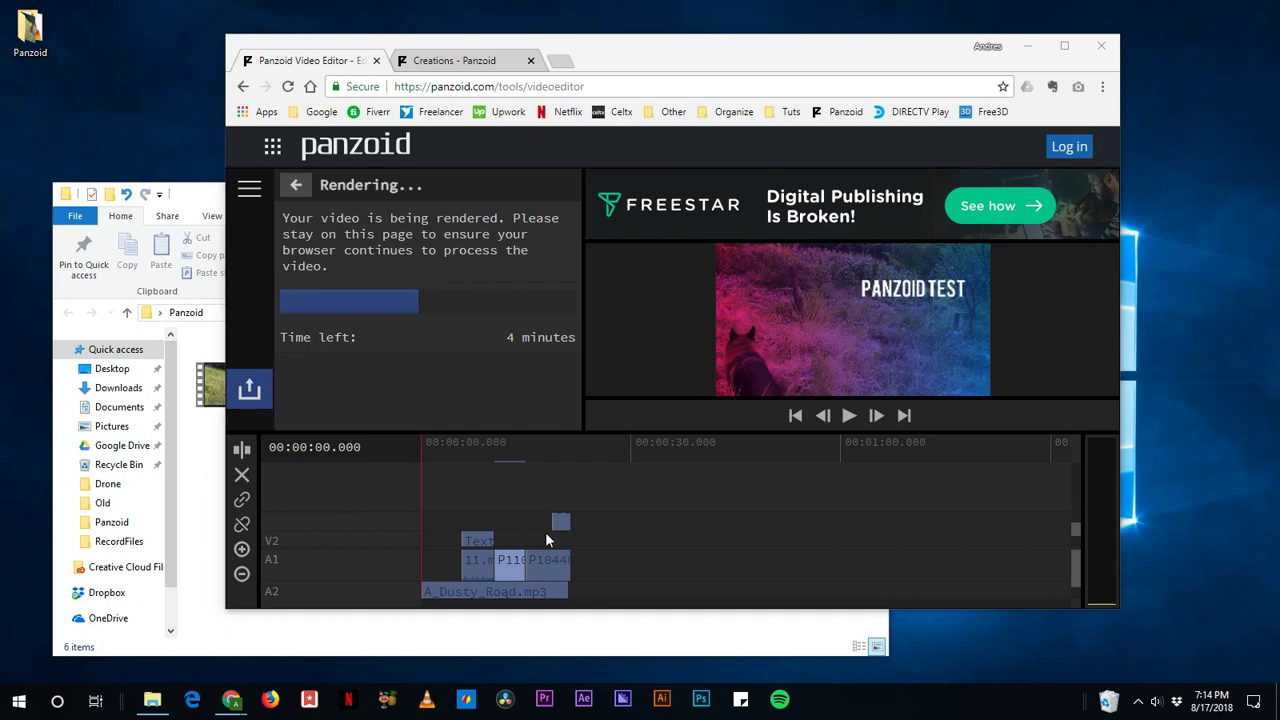
# Step: Open HandBrake and load the P1044003 video from the Panzoid folder as its source
pyautogui.click(476, 647)
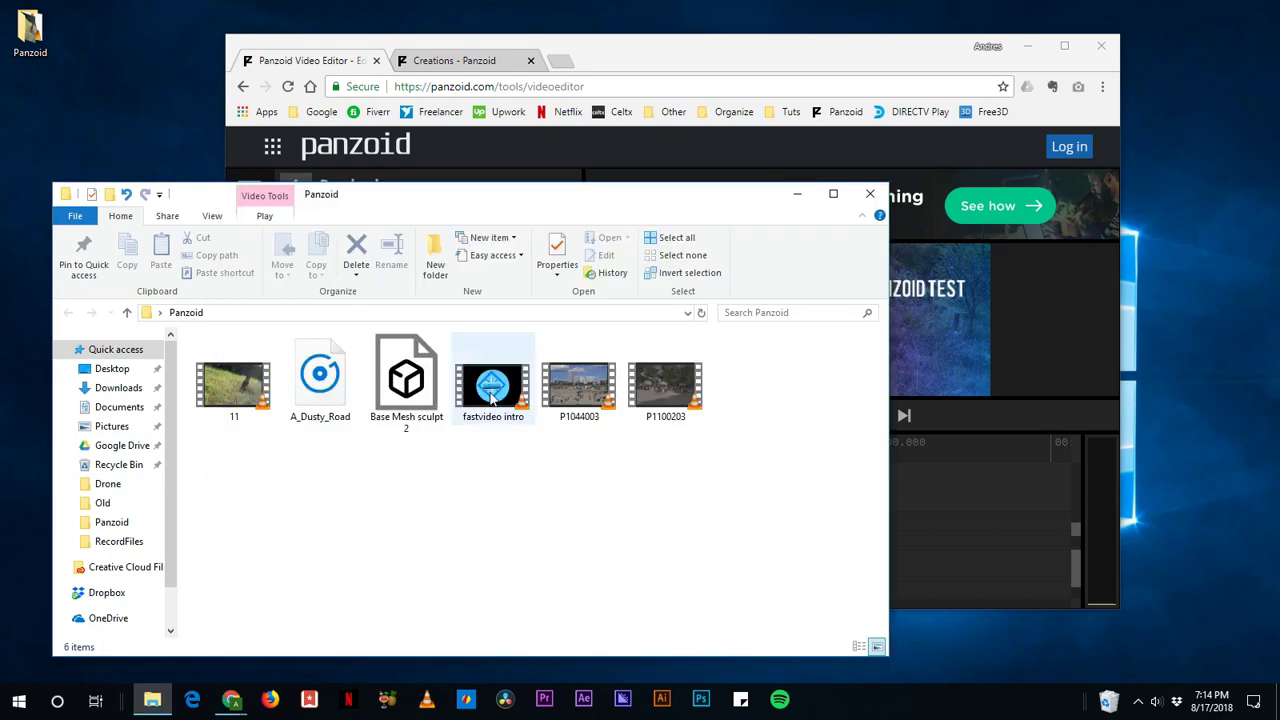
pyautogui.click(582, 410)
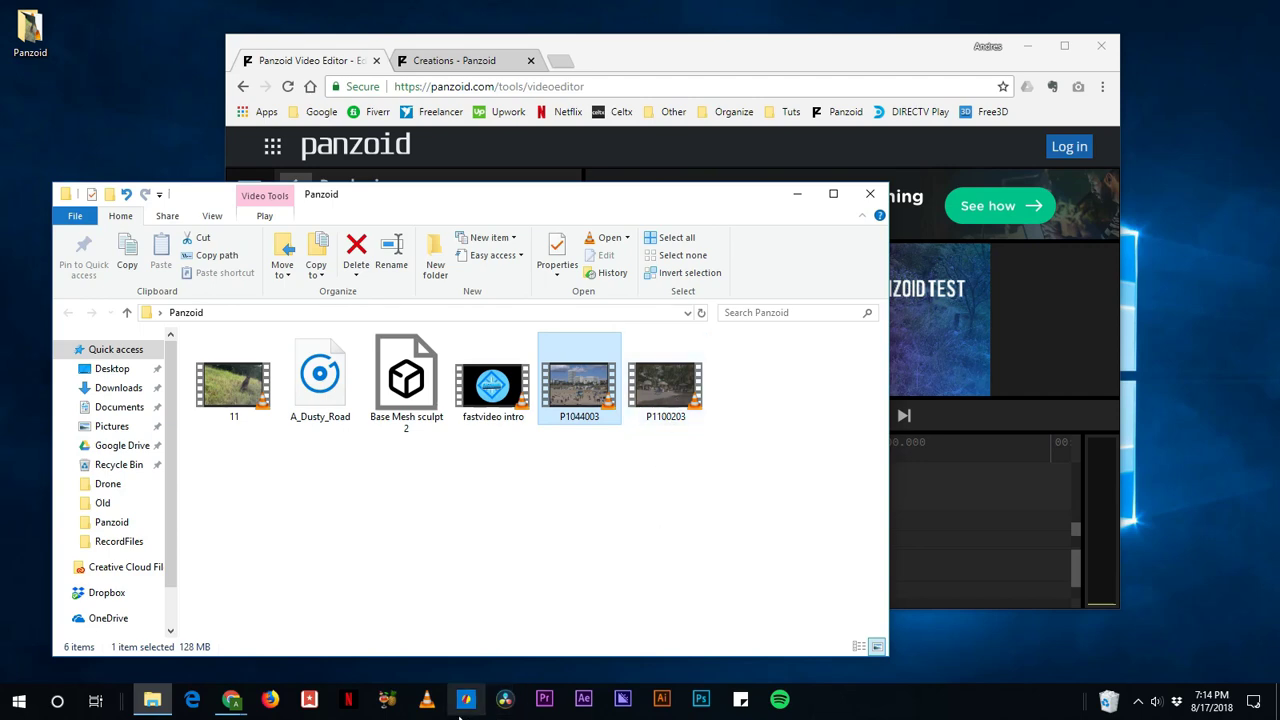
pyautogui.click(398, 704)
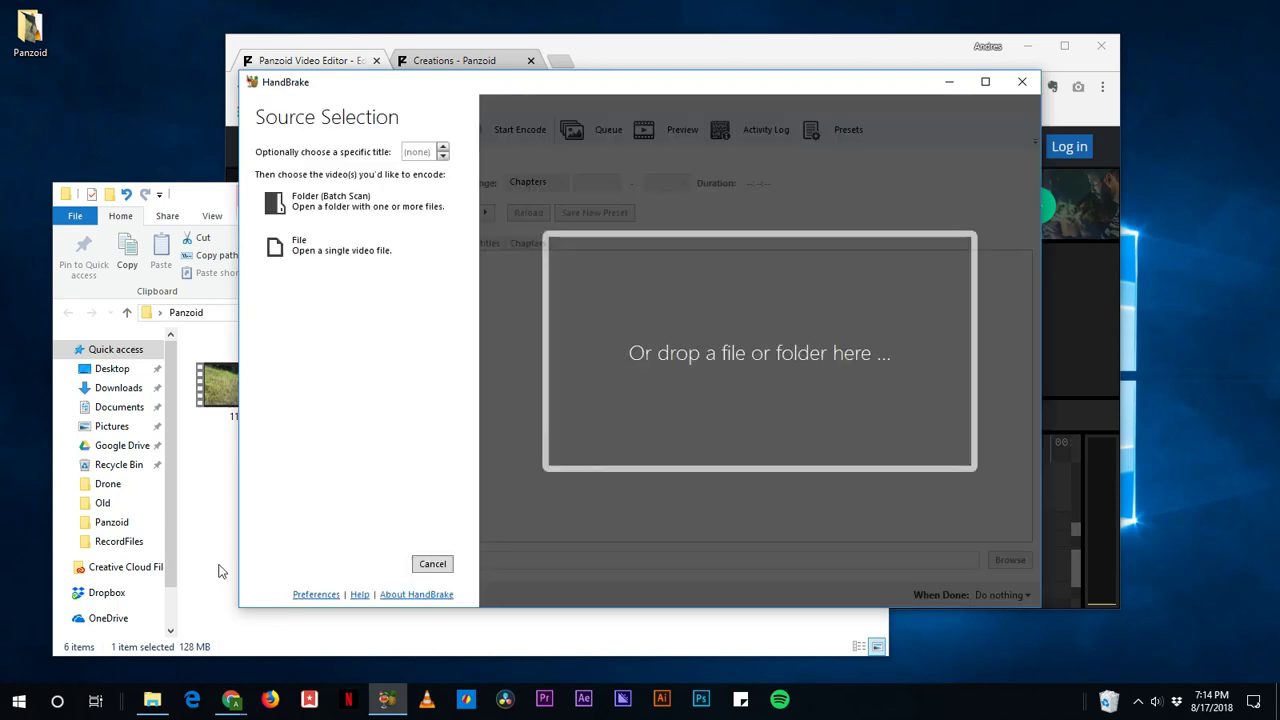
pyautogui.click(221, 571)
pyautogui.moveTo(660, 212); pyautogui.dragTo(447, 232)
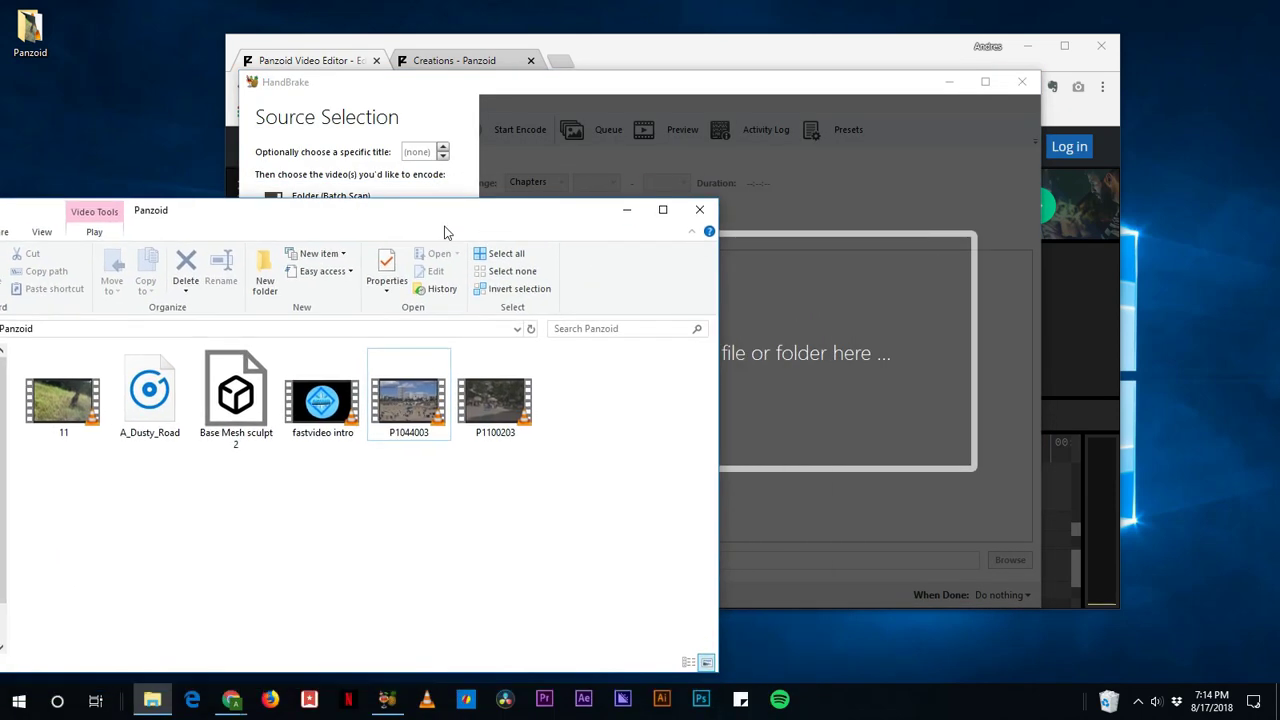
pyautogui.moveTo(408, 400); pyautogui.dragTo(826, 352)
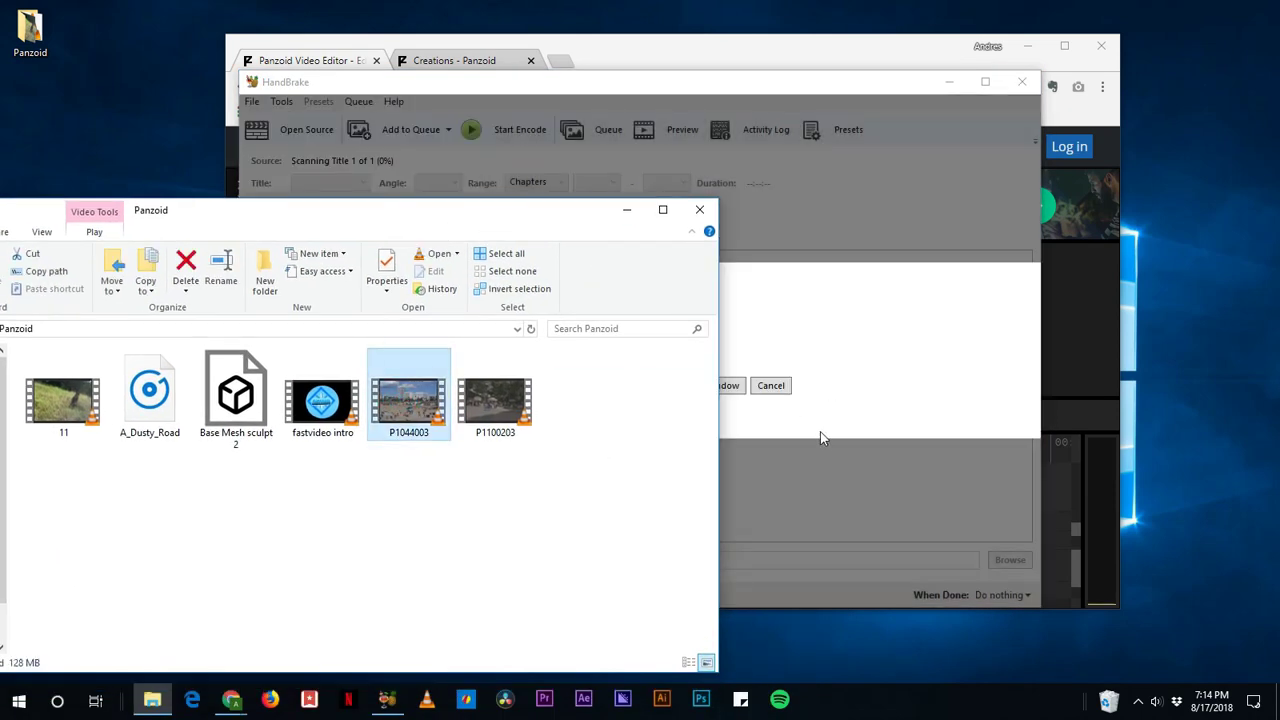
pyautogui.click(757, 295)
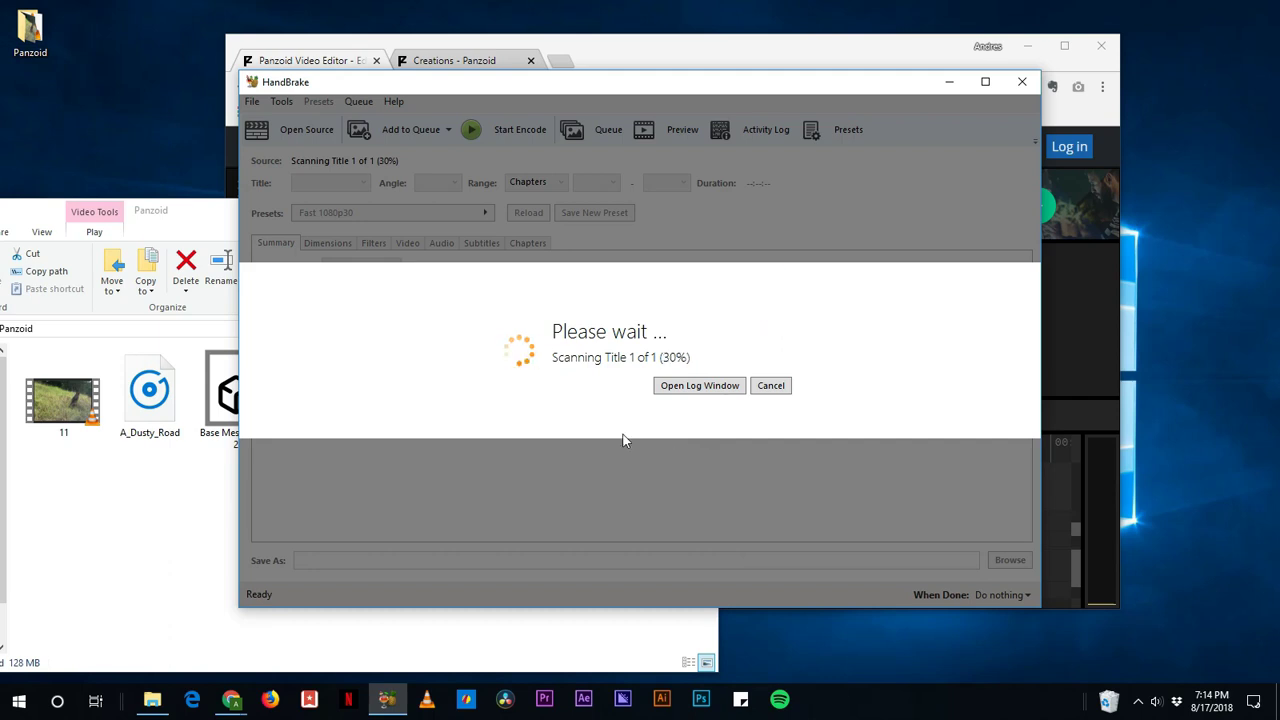
pyautogui.click(160, 536)
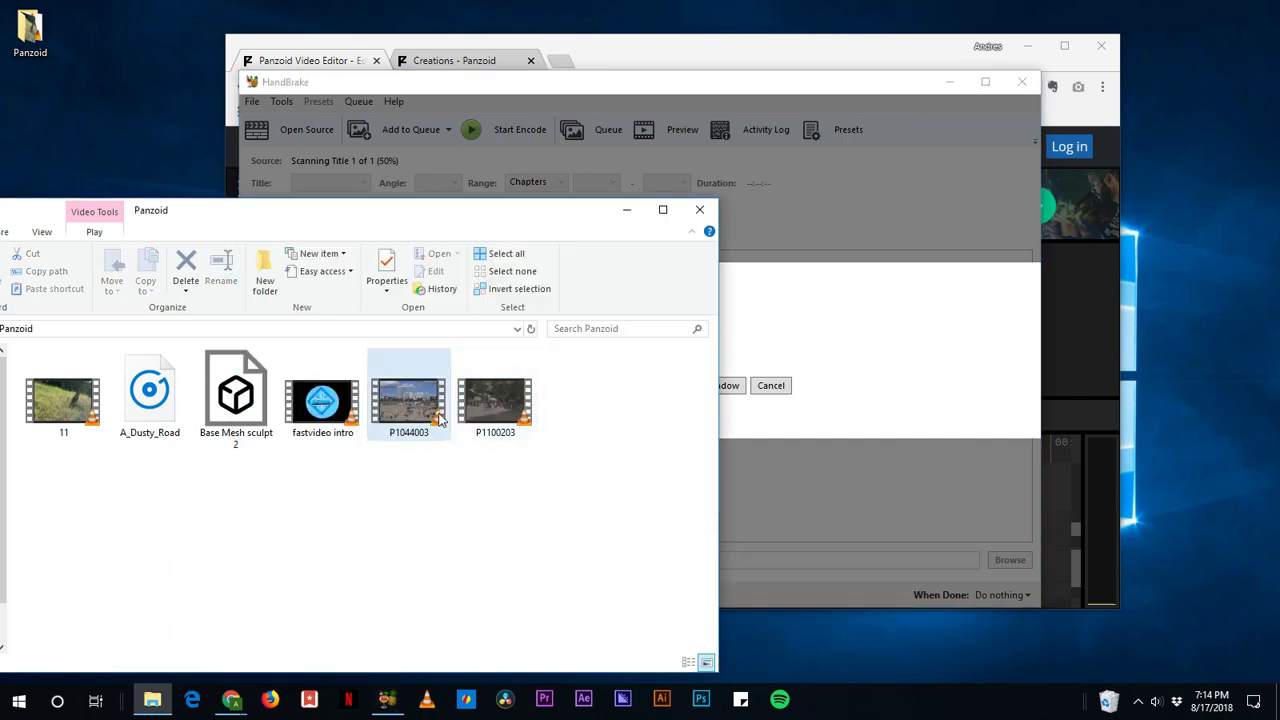
pyautogui.click(938, 350)
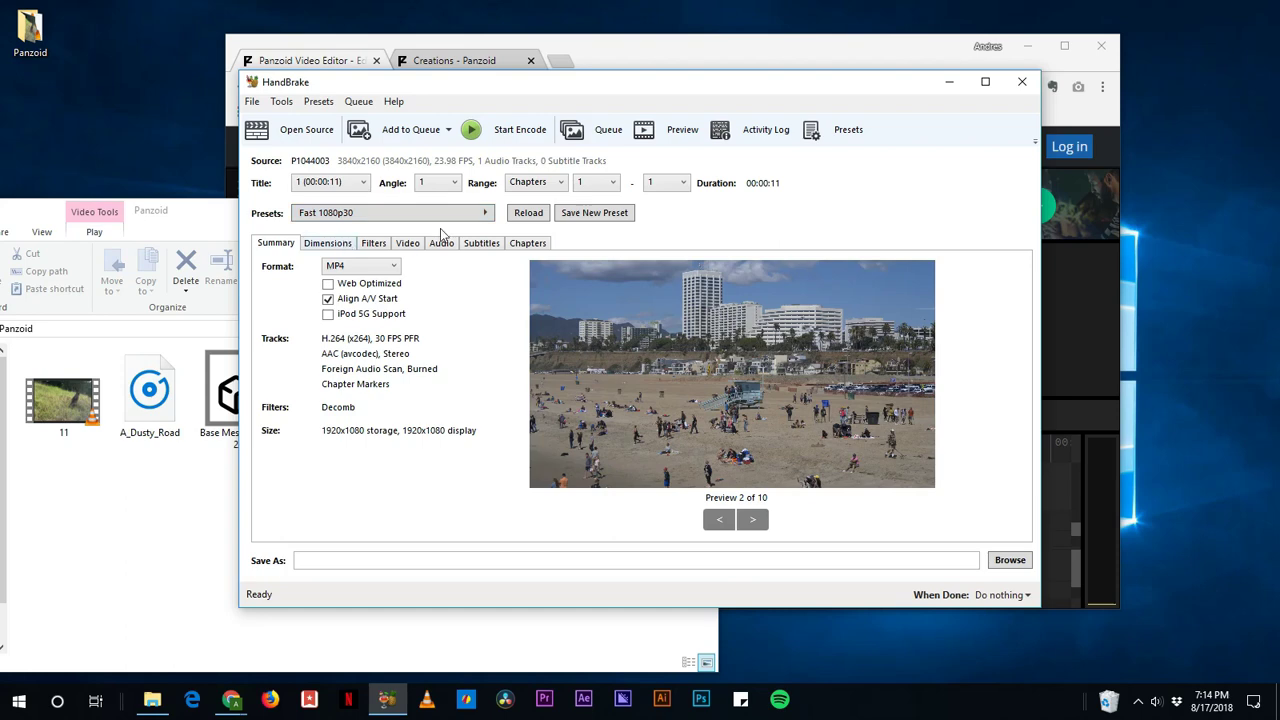
# Step: Save the HandBrake output as pier.mp4 in the desktop's Panzoid folder and start encoding with the Fast 1080p30 preset
pyautogui.click(407, 243)
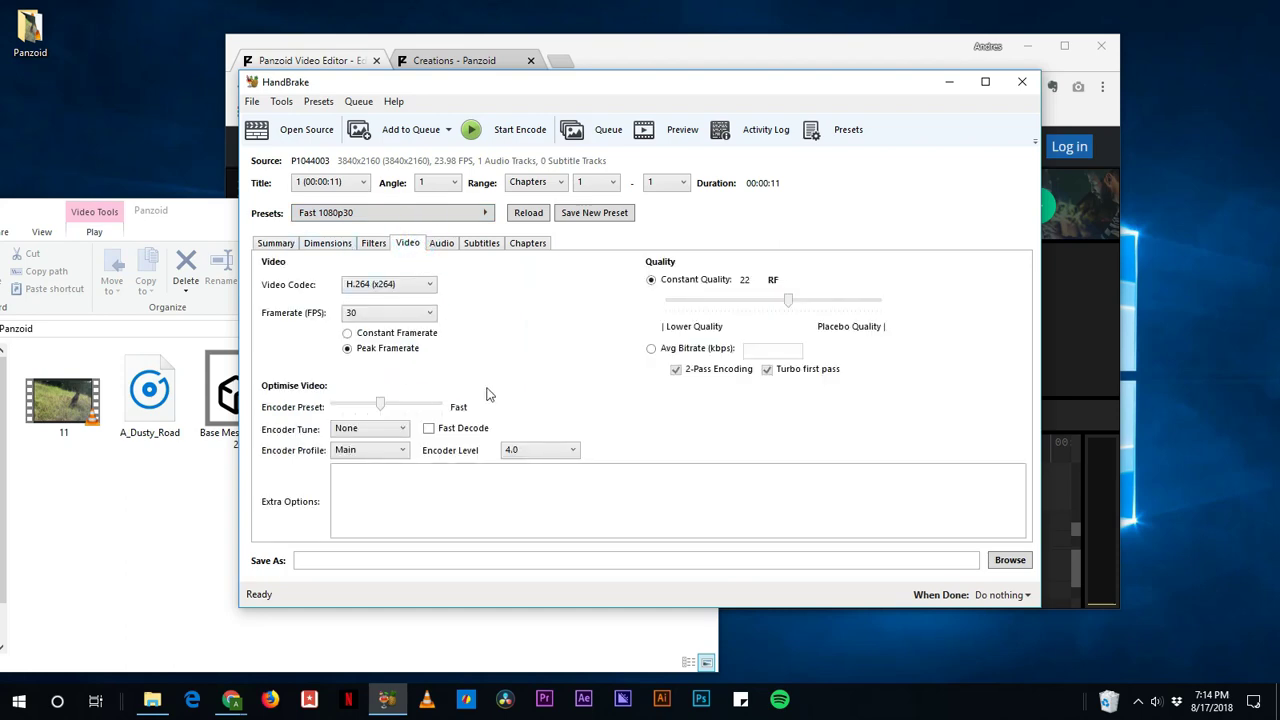
pyautogui.click(324, 247)
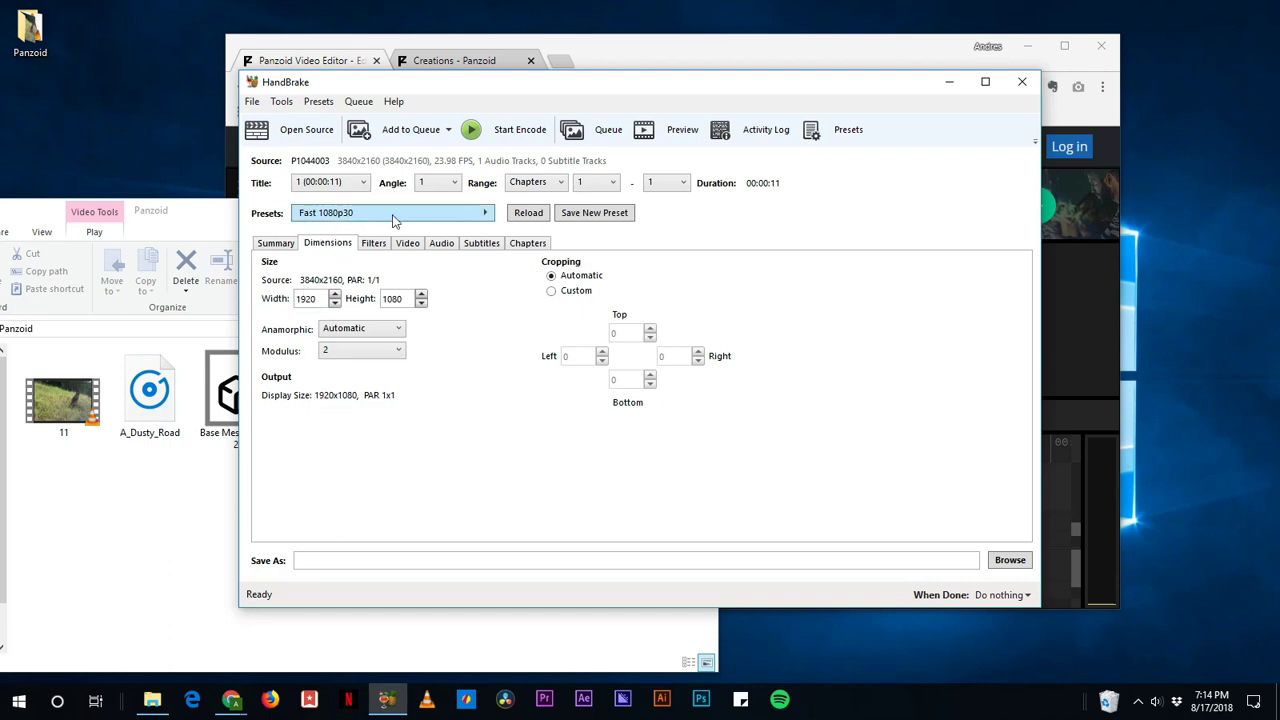
pyautogui.click(357, 564)
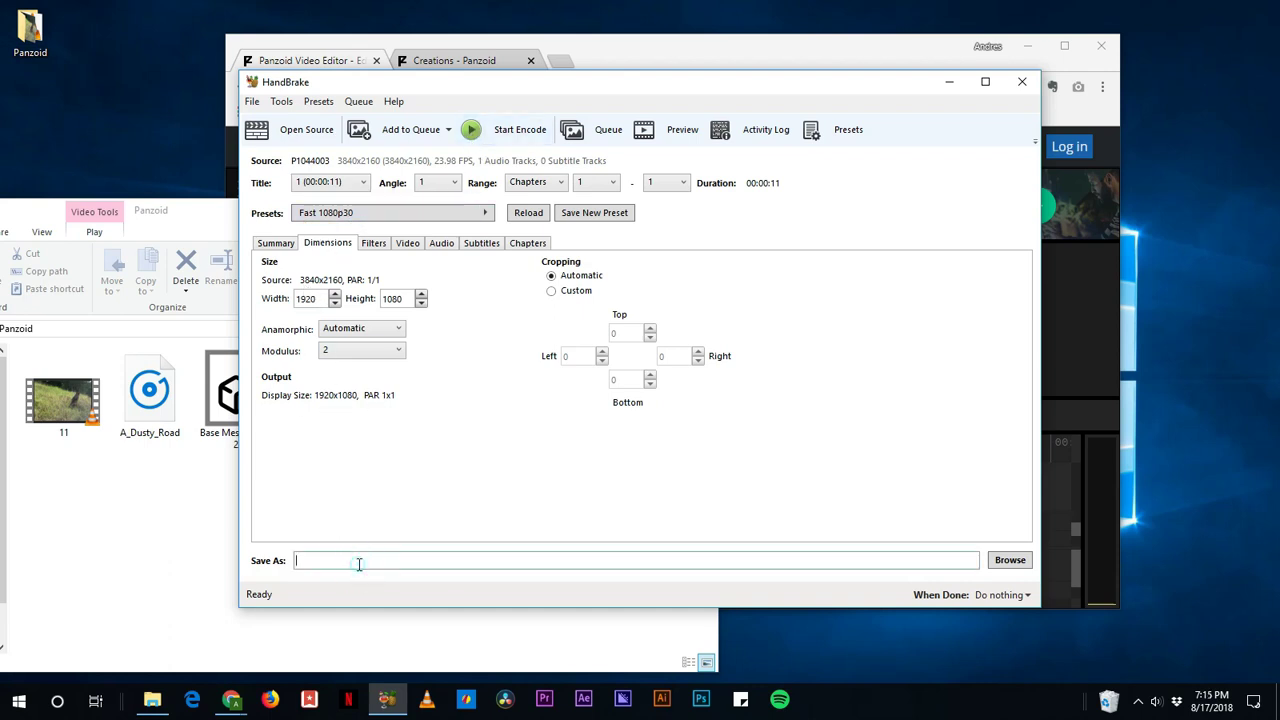
pyautogui.write('pier')
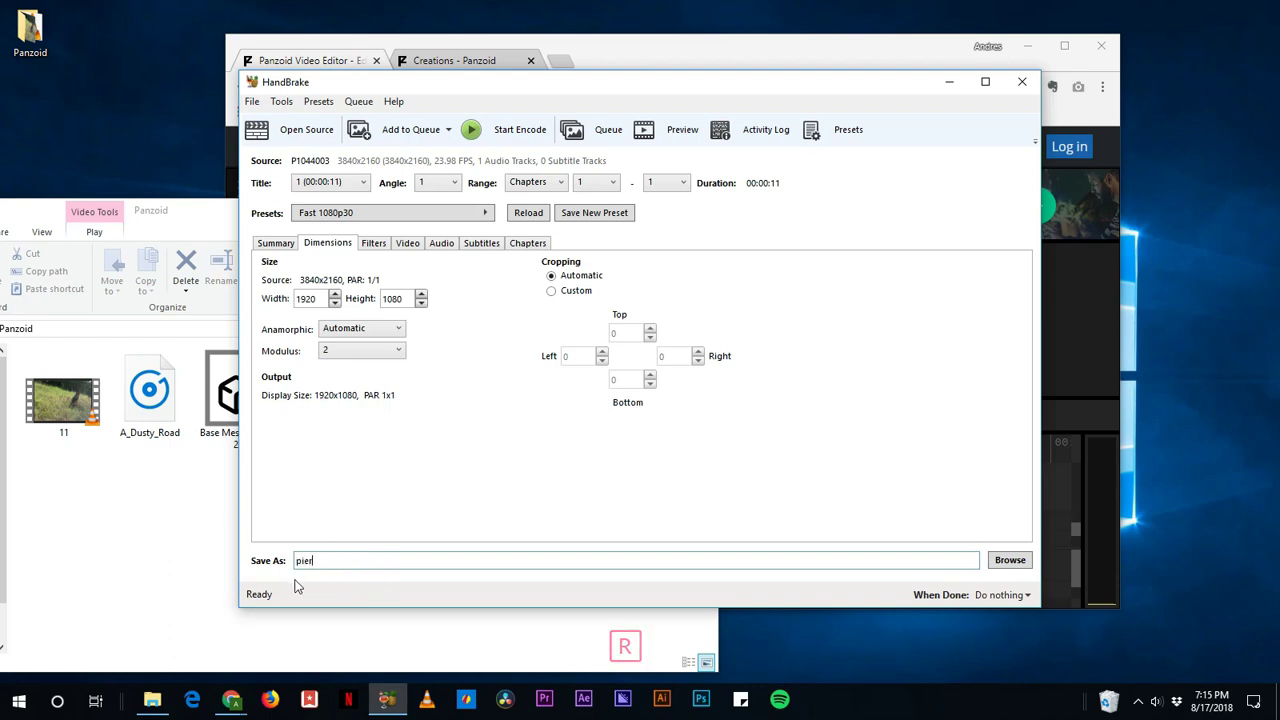
pyautogui.click(1001, 563)
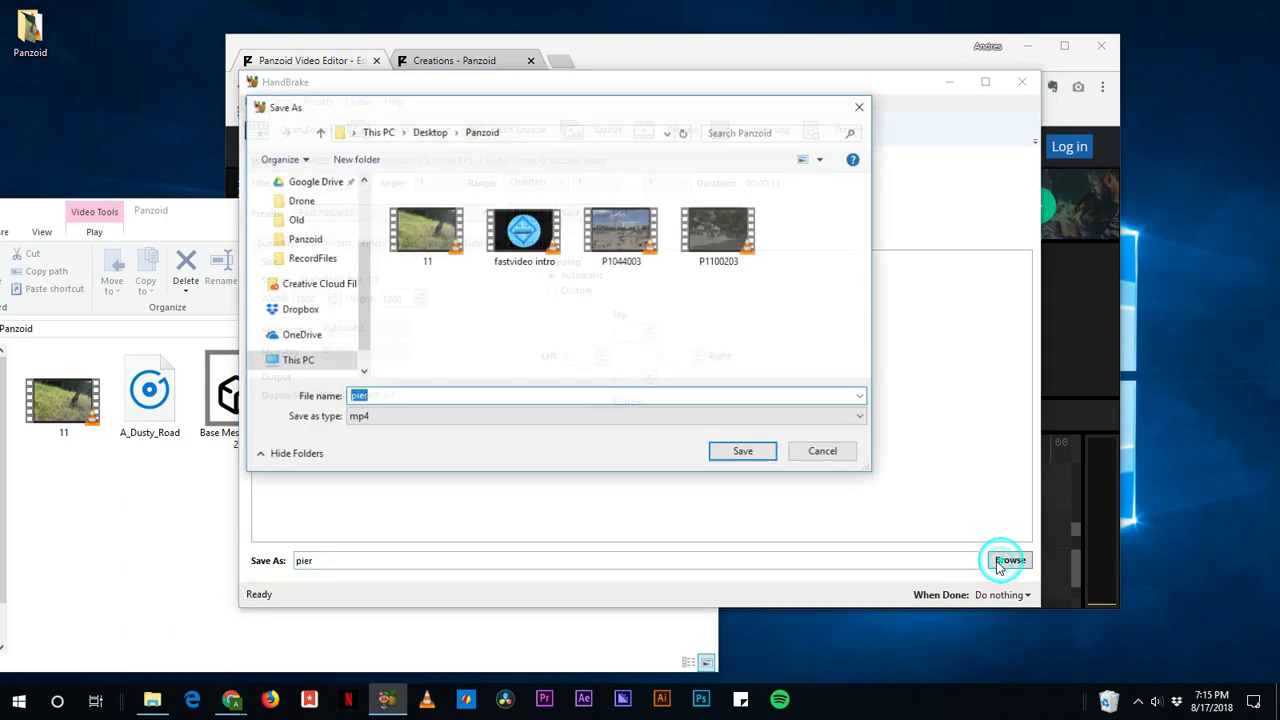
pyautogui.click(746, 454)
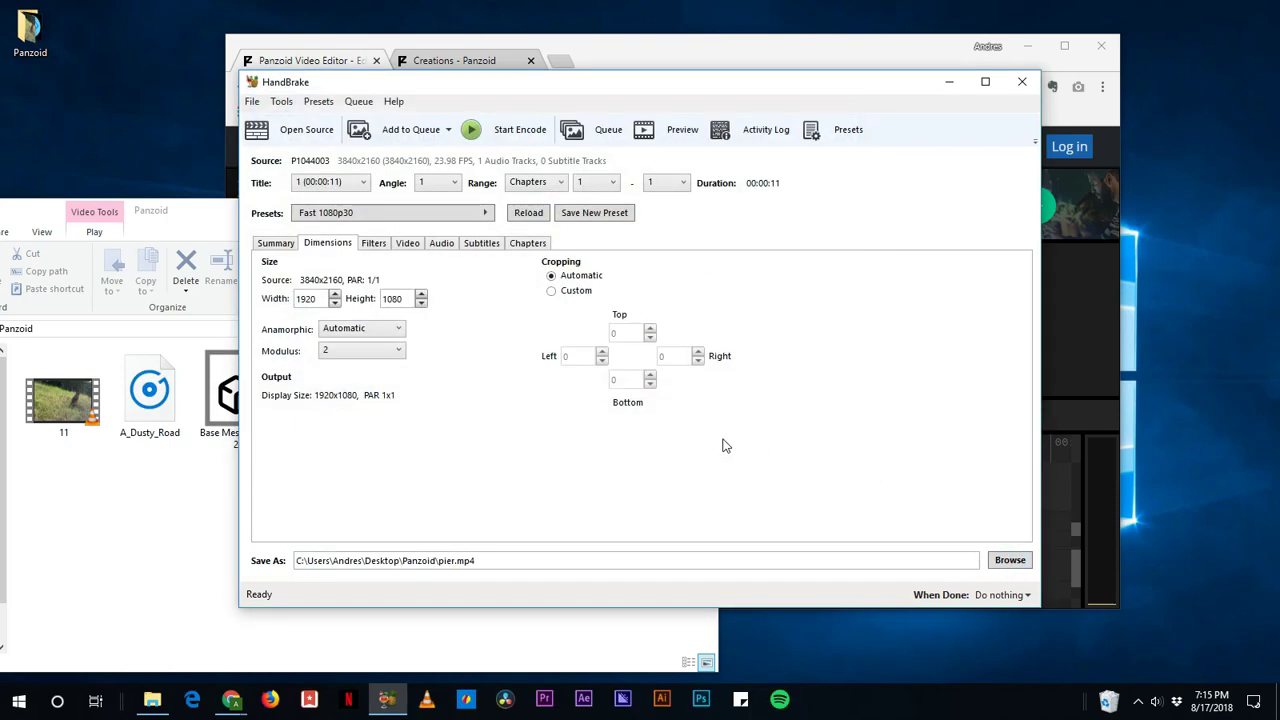
pyautogui.click(508, 130)
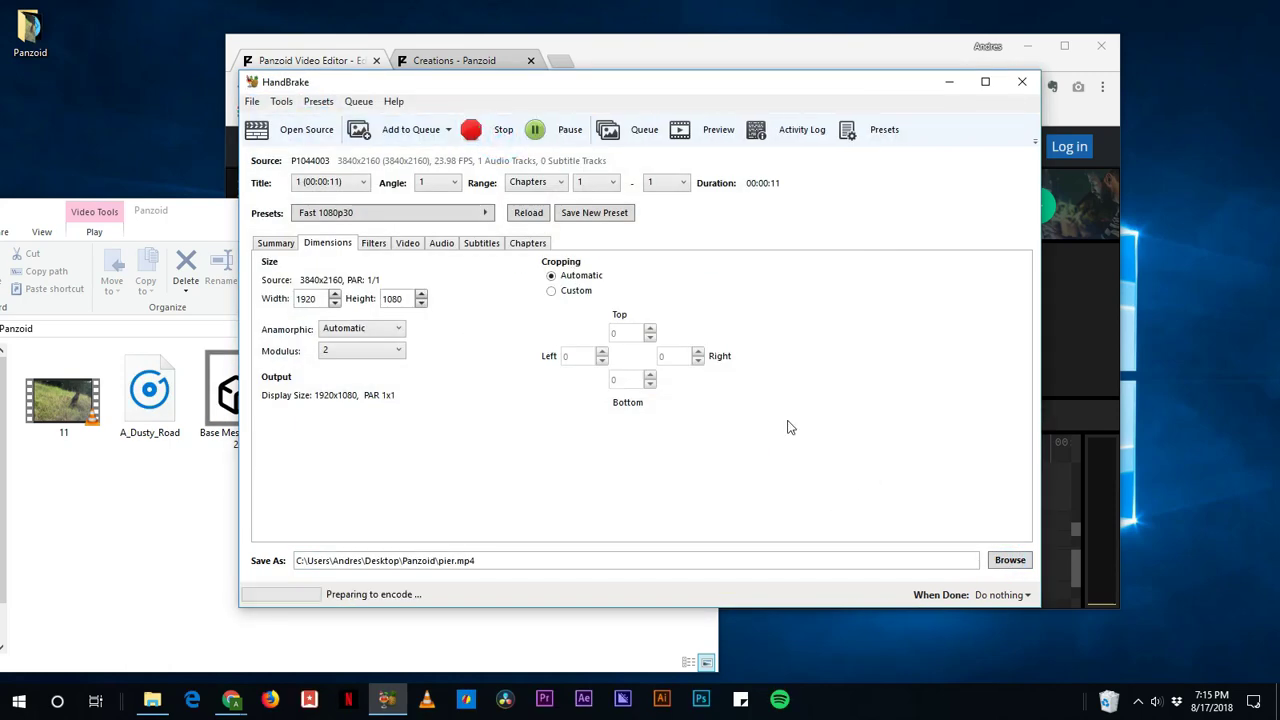
# Step: Check the Panzoid render's progress, view the Panzoid home page's tools, and look in the Panzoid folder for the encoded pier file
pyautogui.click(843, 62)
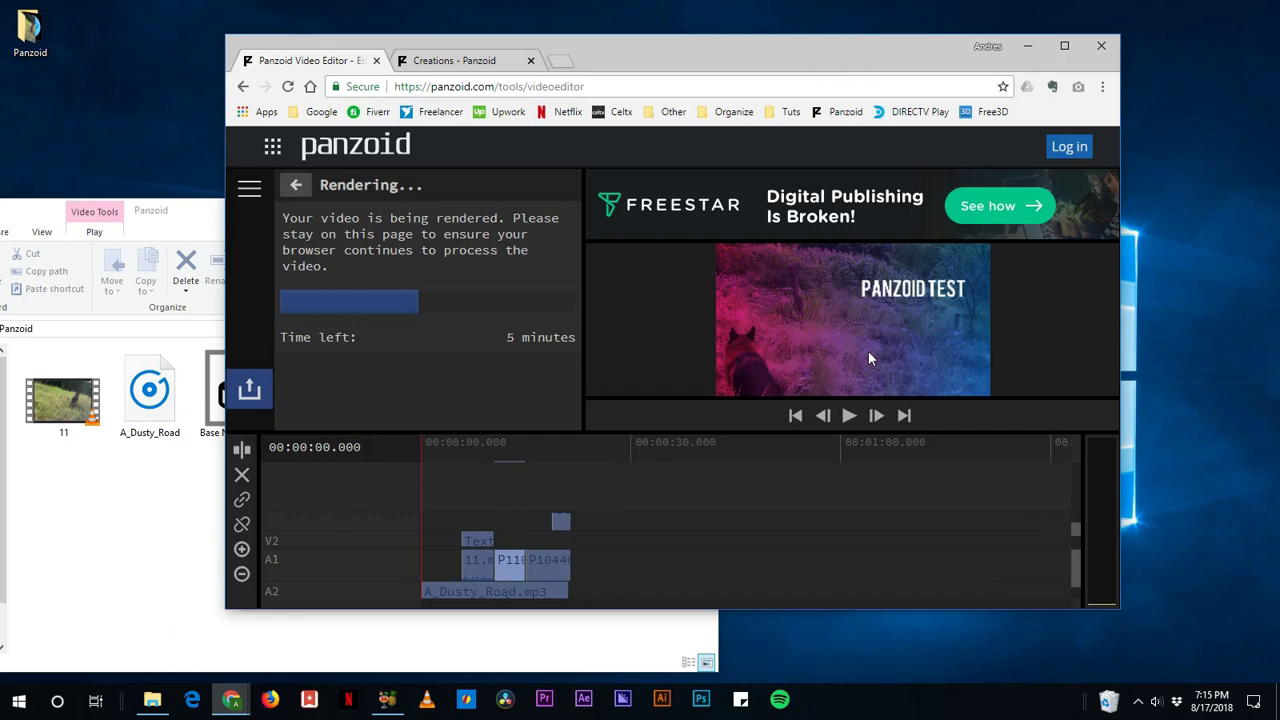
pyautogui.click(22, 570)
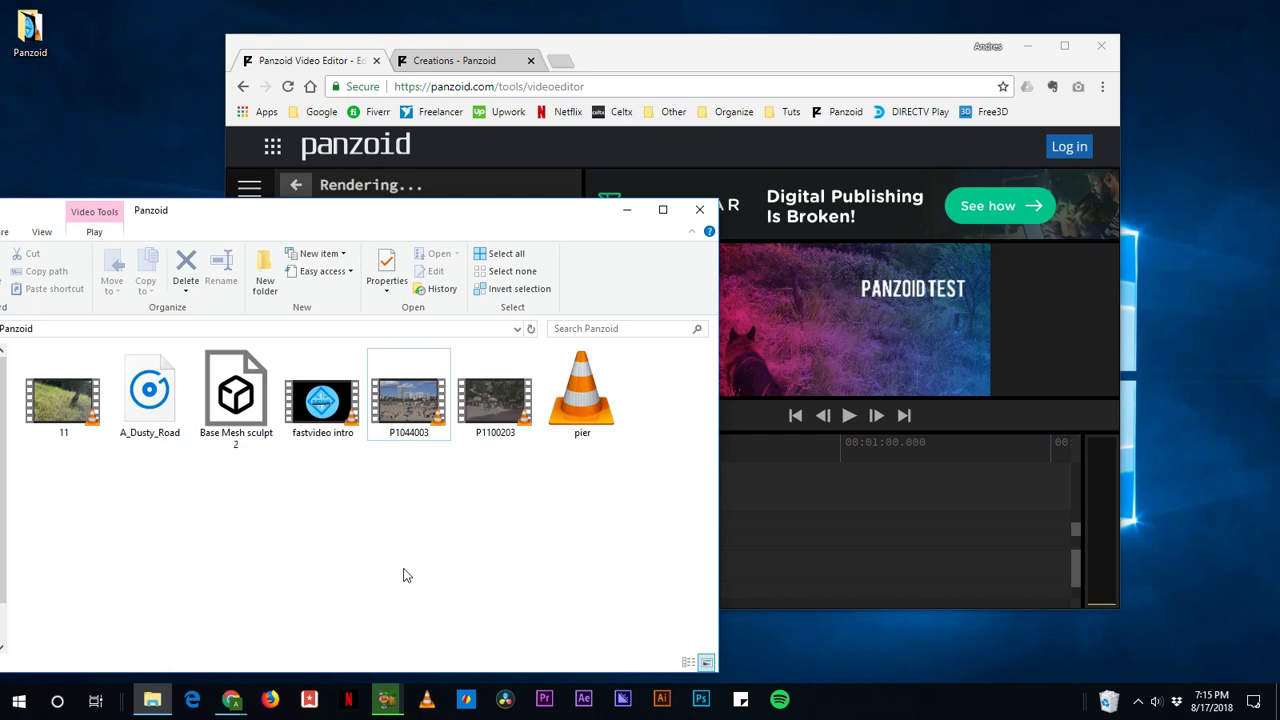
pyautogui.click(415, 68)
pyautogui.click(337, 143)
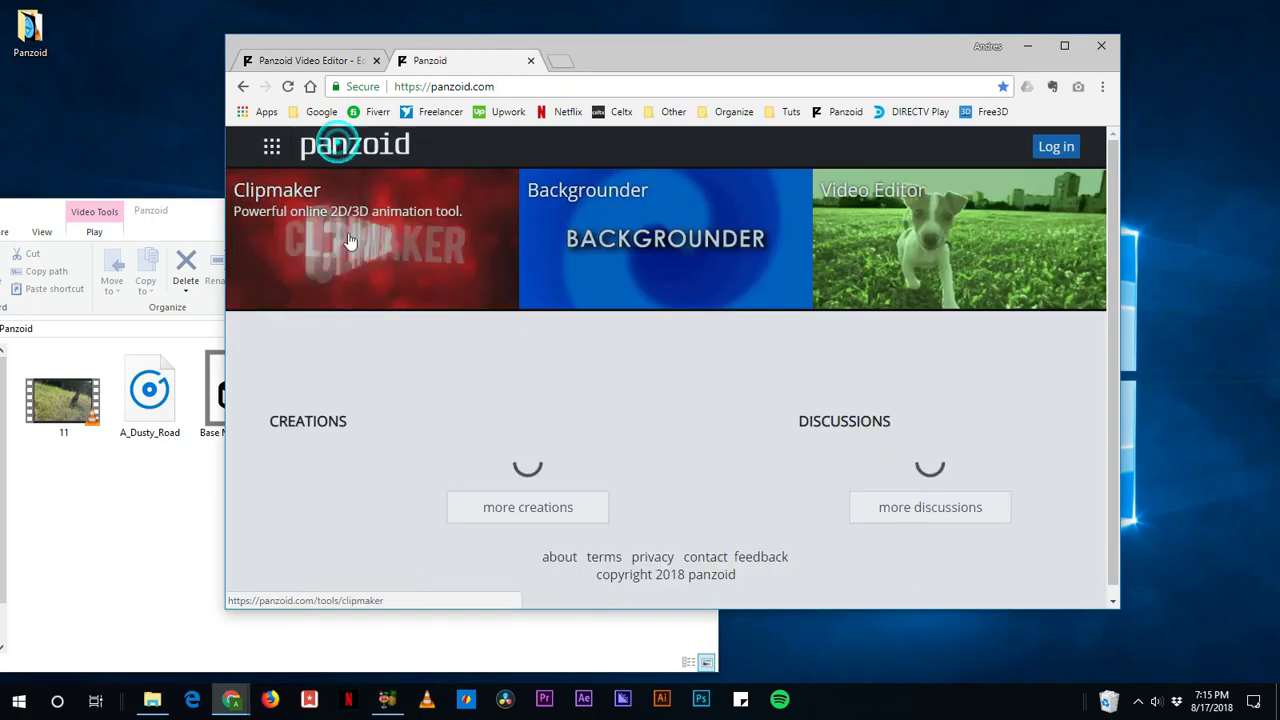
pyautogui.click(315, 60)
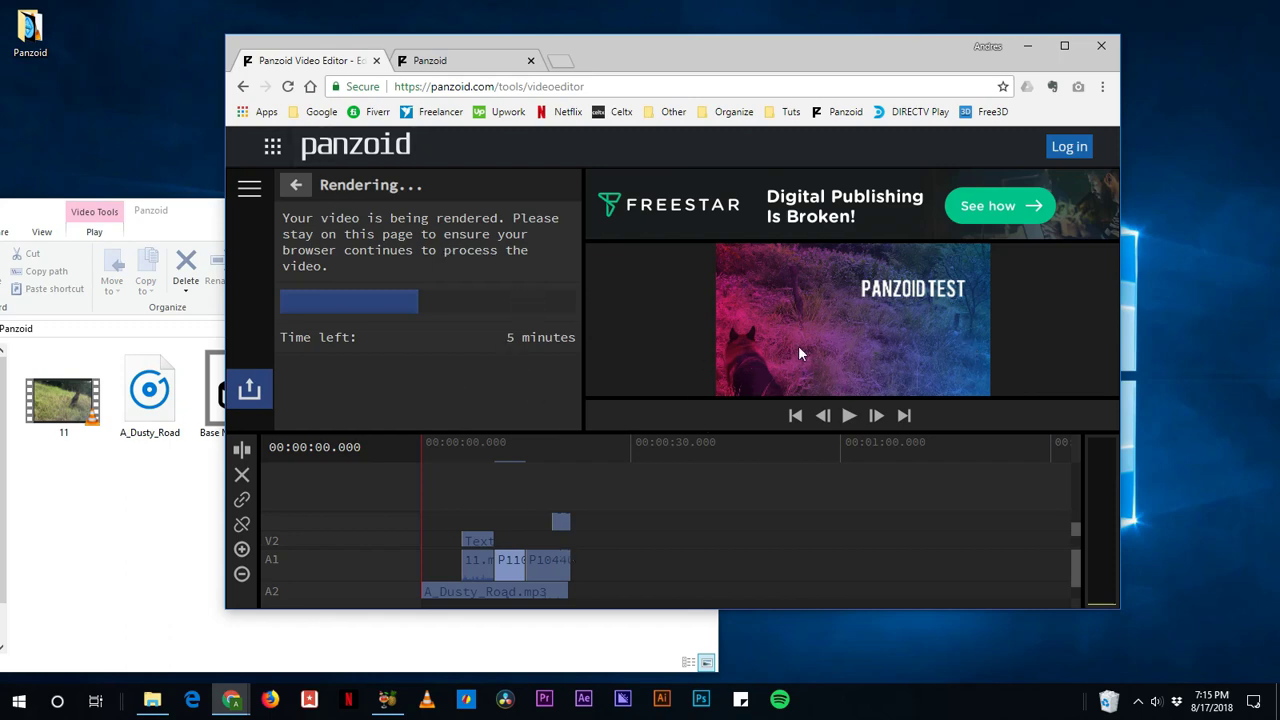
pyautogui.click(128, 492)
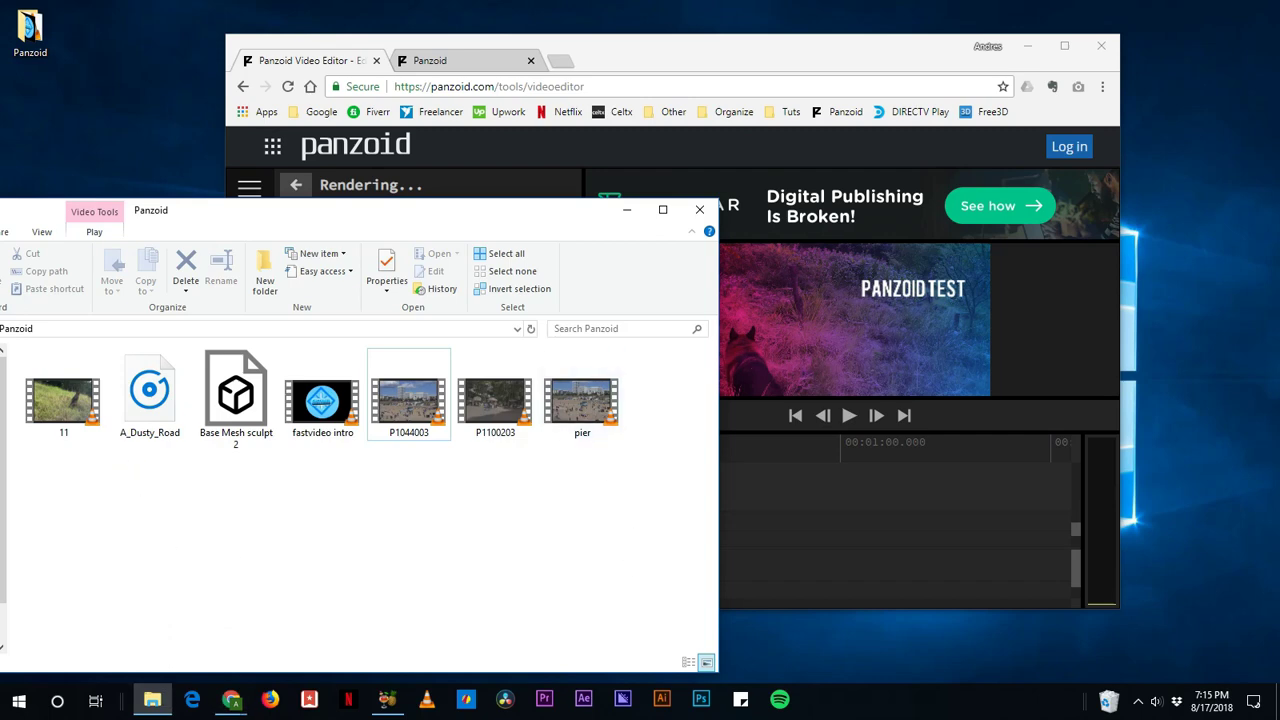
# Step: Restart HandBrake and load the P1100203 video from the Panzoid folder as its source
pyautogui.click(387, 699)
pyautogui.click(1022, 81)
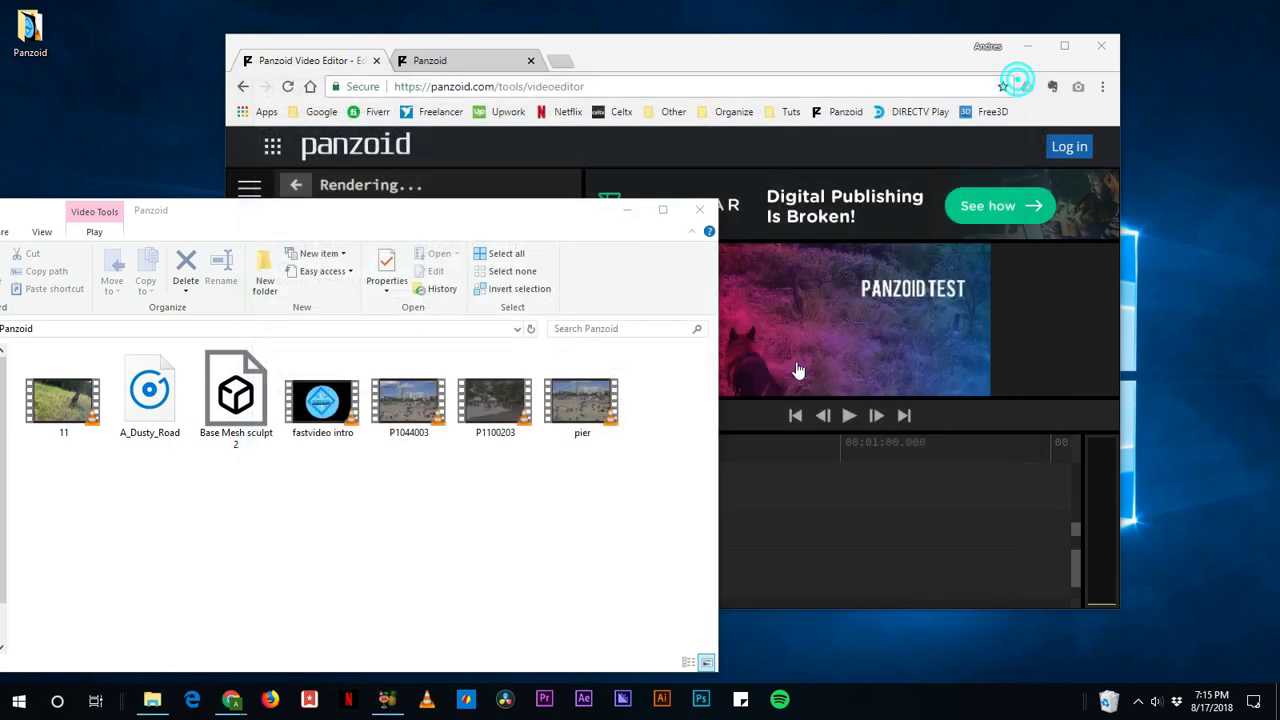
pyautogui.click(388, 701)
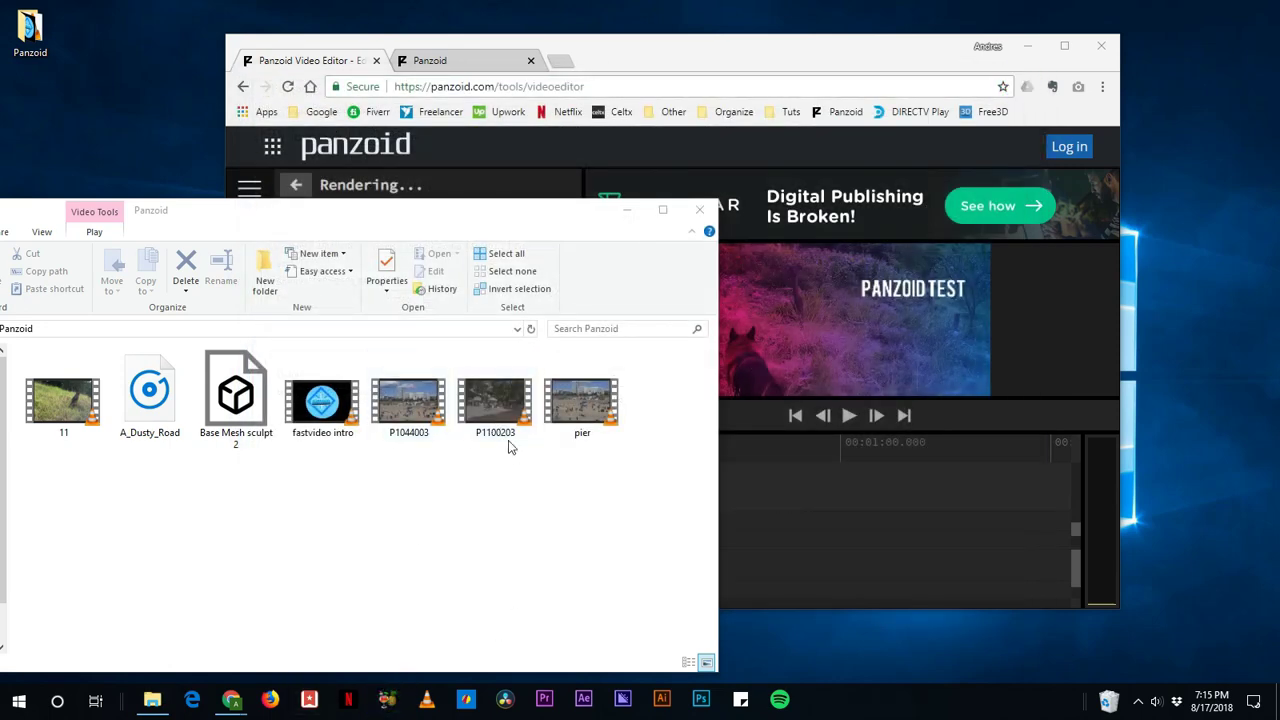
pyautogui.click(150, 475)
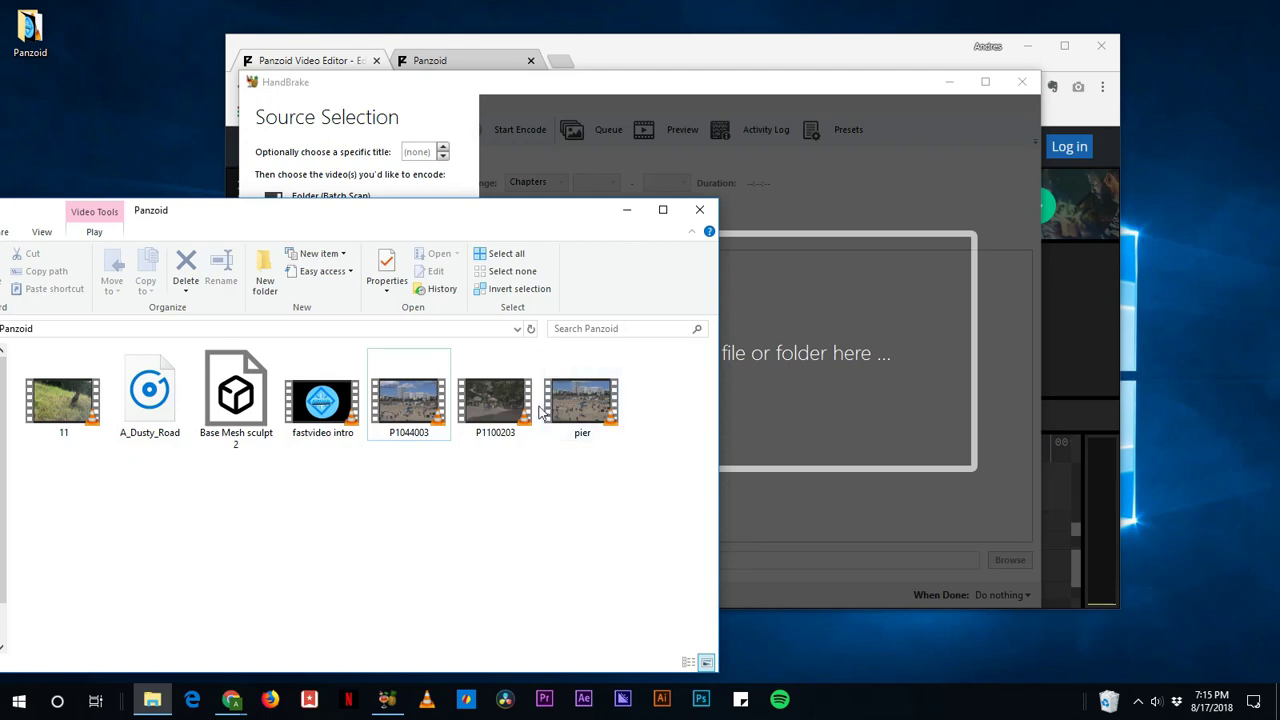
pyautogui.moveTo(496, 405); pyautogui.dragTo(818, 364)
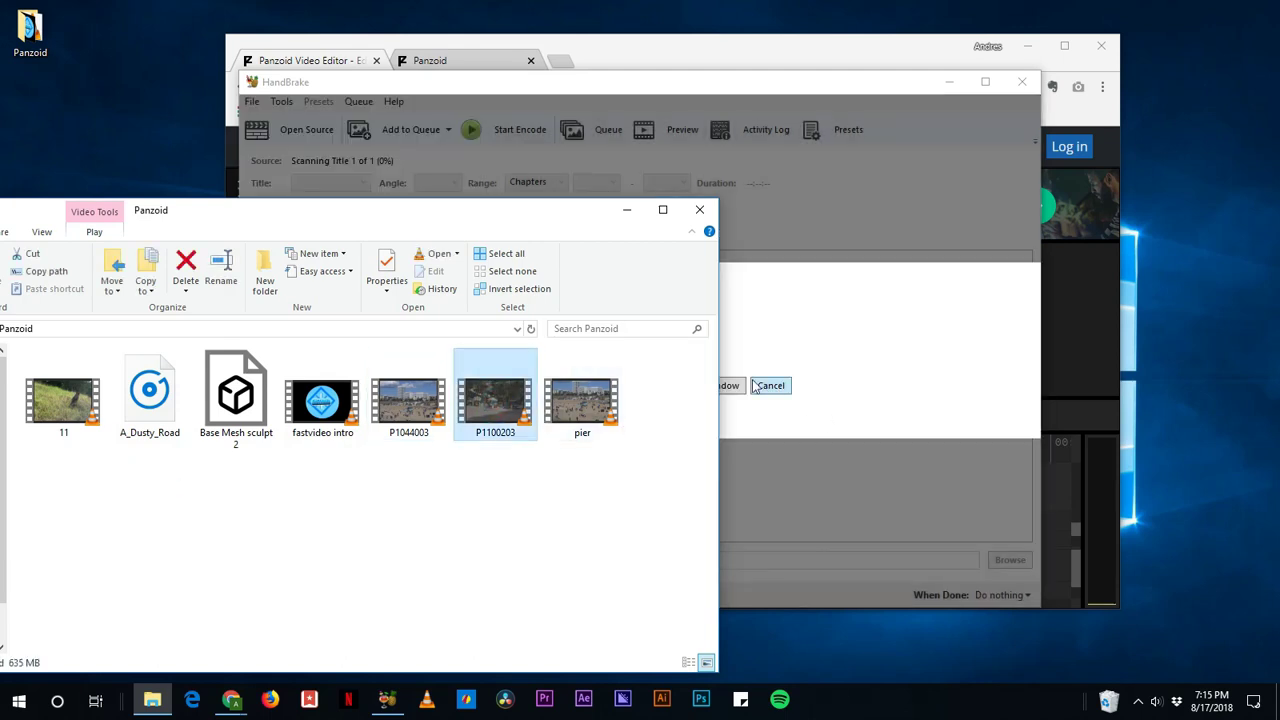
pyautogui.click(790, 335)
pyautogui.click(89, 518)
# Step: Play P1100203 in VLC and scrub through it to find the part worth encoding, then close the player
pyautogui.click(512, 400)
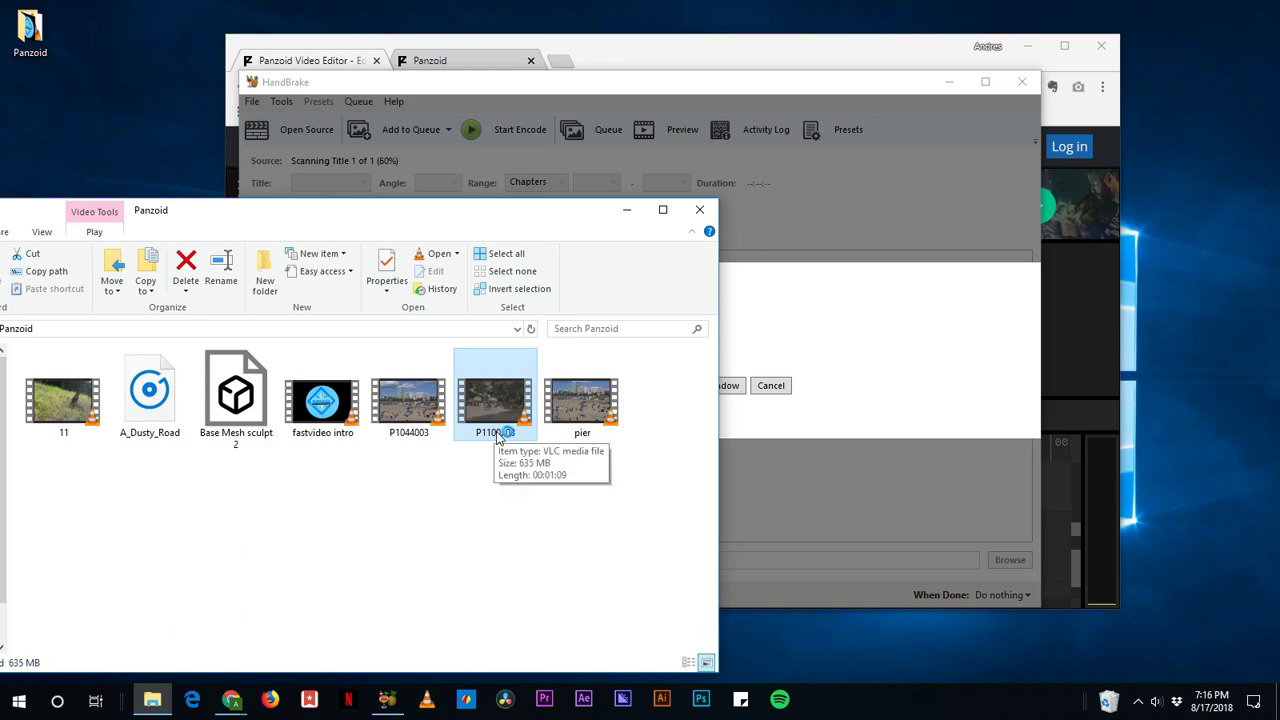
pyautogui.doubleClick(500, 445)
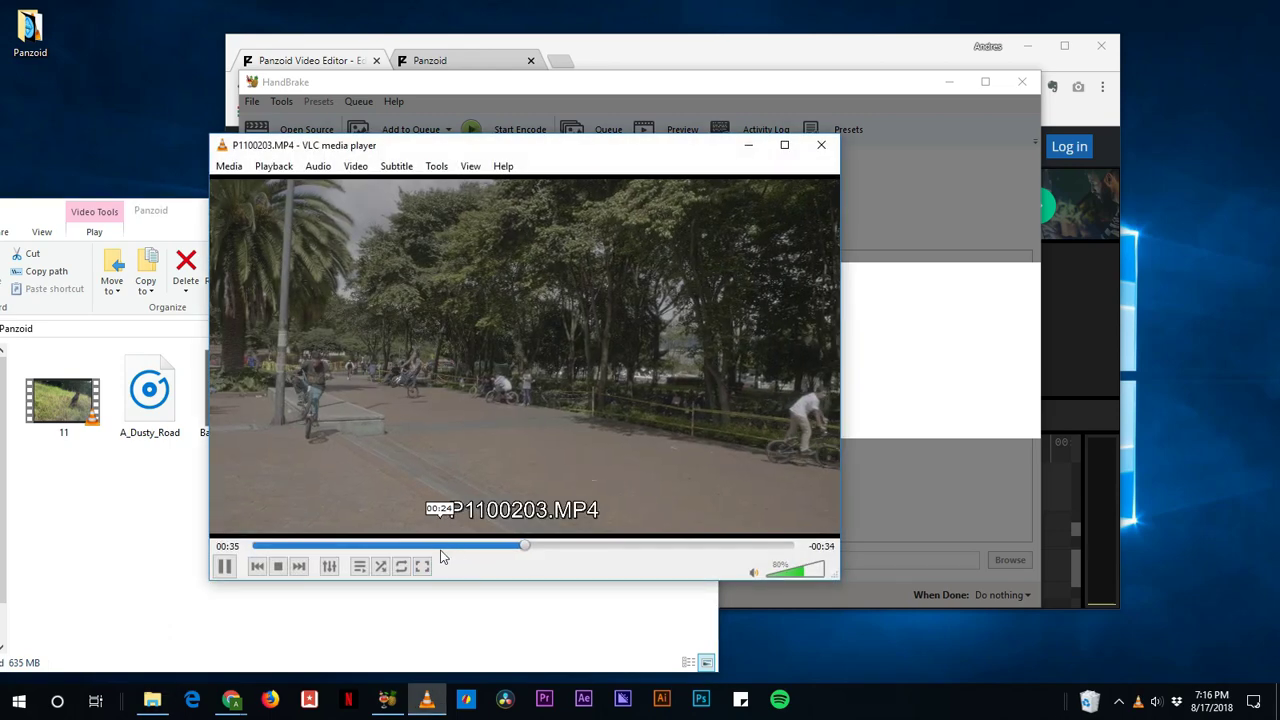
pyautogui.moveTo(482, 548); pyautogui.dragTo(542, 550)
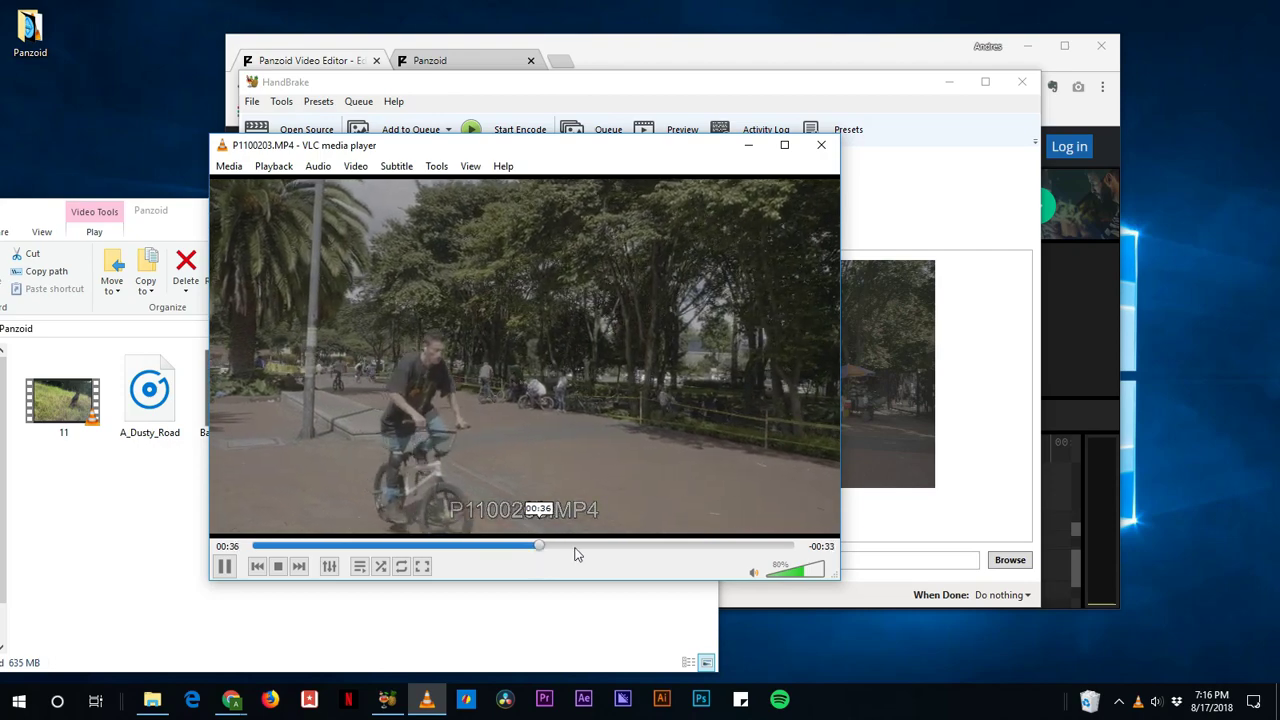
pyautogui.moveTo(666, 549)
pyautogui.mouseDown()
pyautogui.moveTo(700, 551)
pyautogui.moveTo(651, 551)
pyautogui.mouseUp()
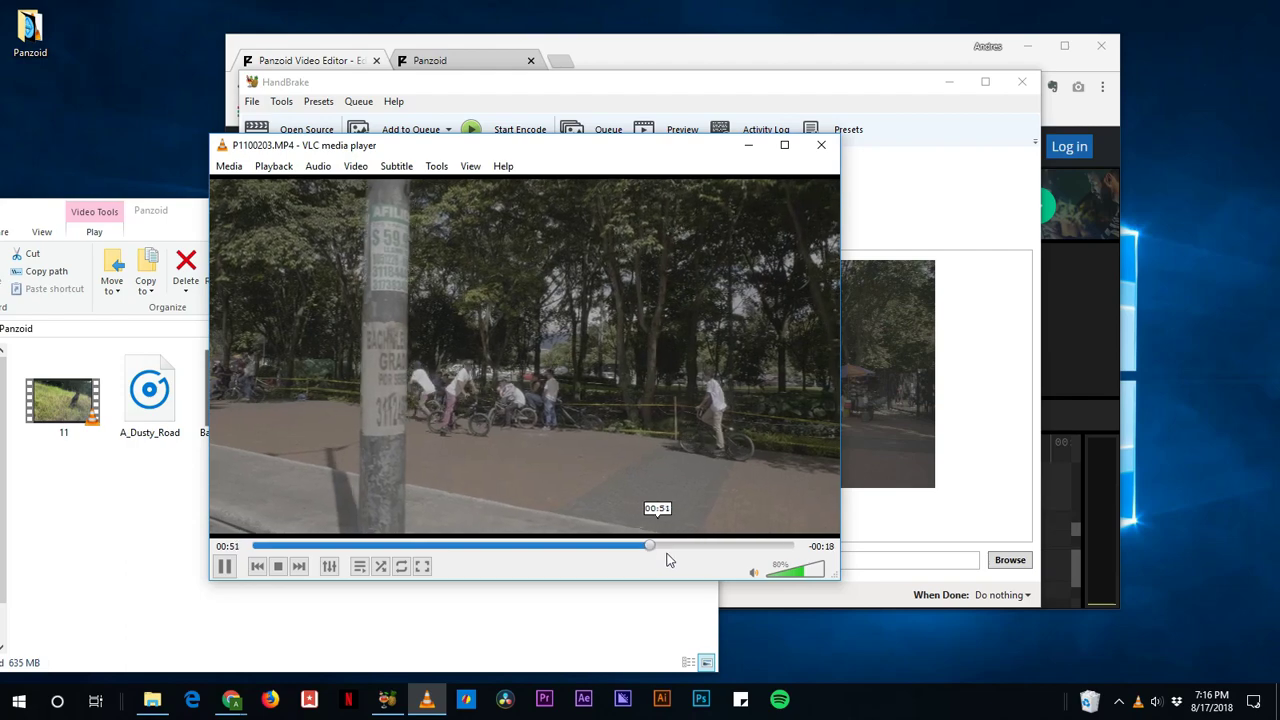
pyautogui.click(820, 547)
pyautogui.moveTo(634, 549); pyautogui.dragTo(660, 566)
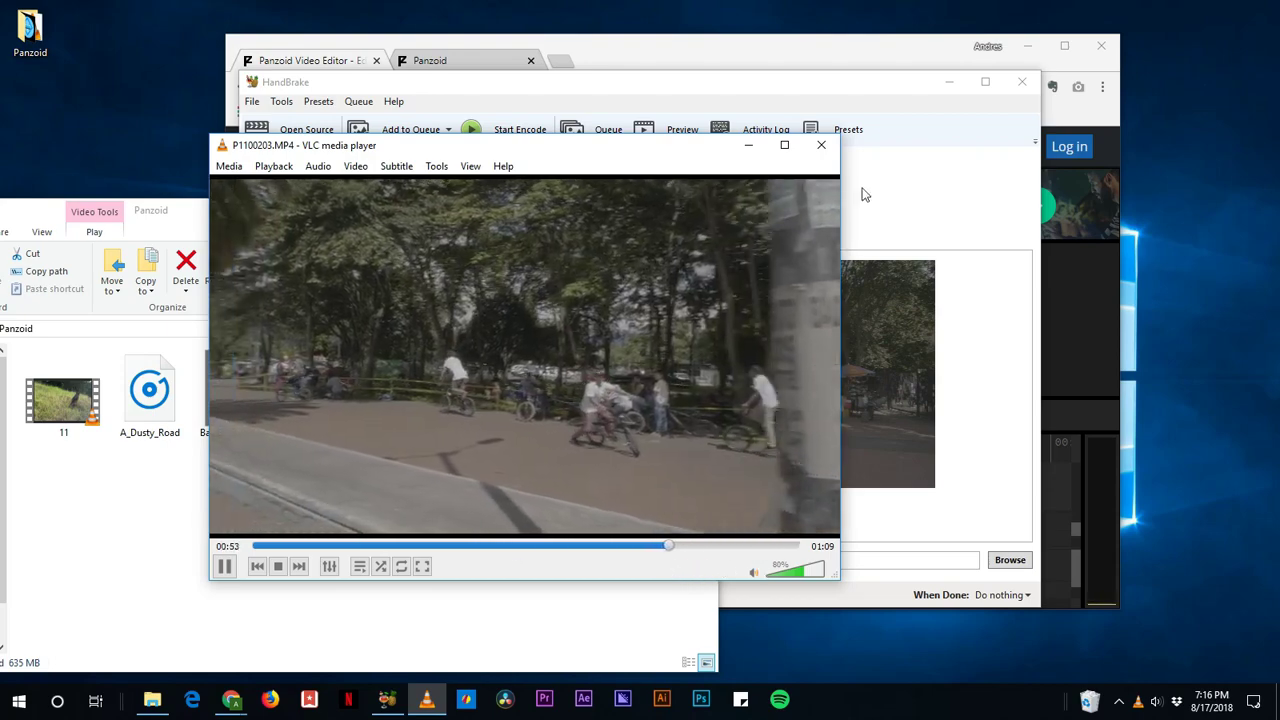
pyautogui.click(822, 147)
# Step: Limit the P1100203 encode to a range in seconds from 00:00:32 to 00:00:55
pyautogui.click(760, 246)
pyautogui.click(525, 185)
pyautogui.click(530, 212)
pyautogui.doubleClick(607, 184)
pyautogui.write('00:00:32')
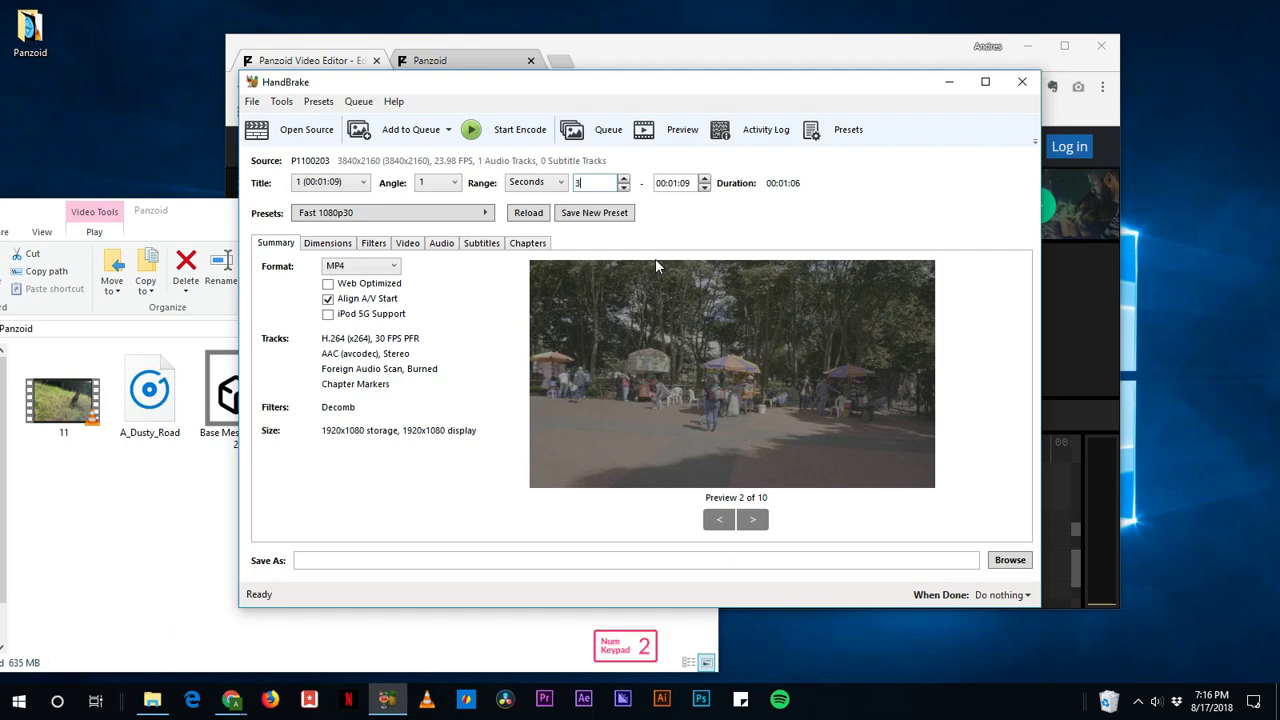
pyautogui.doubleClick(683, 183)
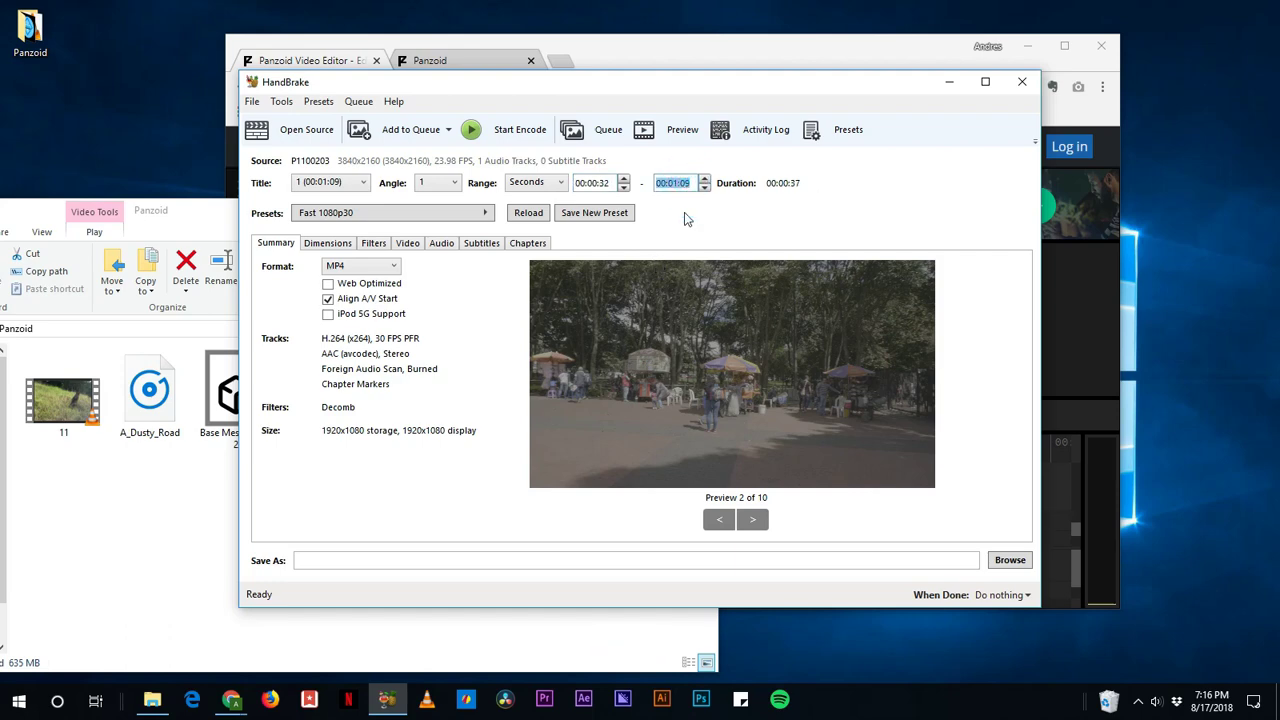
pyautogui.write('55')
# Step: Save the encode as bike.mp4 in the Panzoid folder and start encoding it
pyautogui.click(339, 567)
pyautogui.write('b')
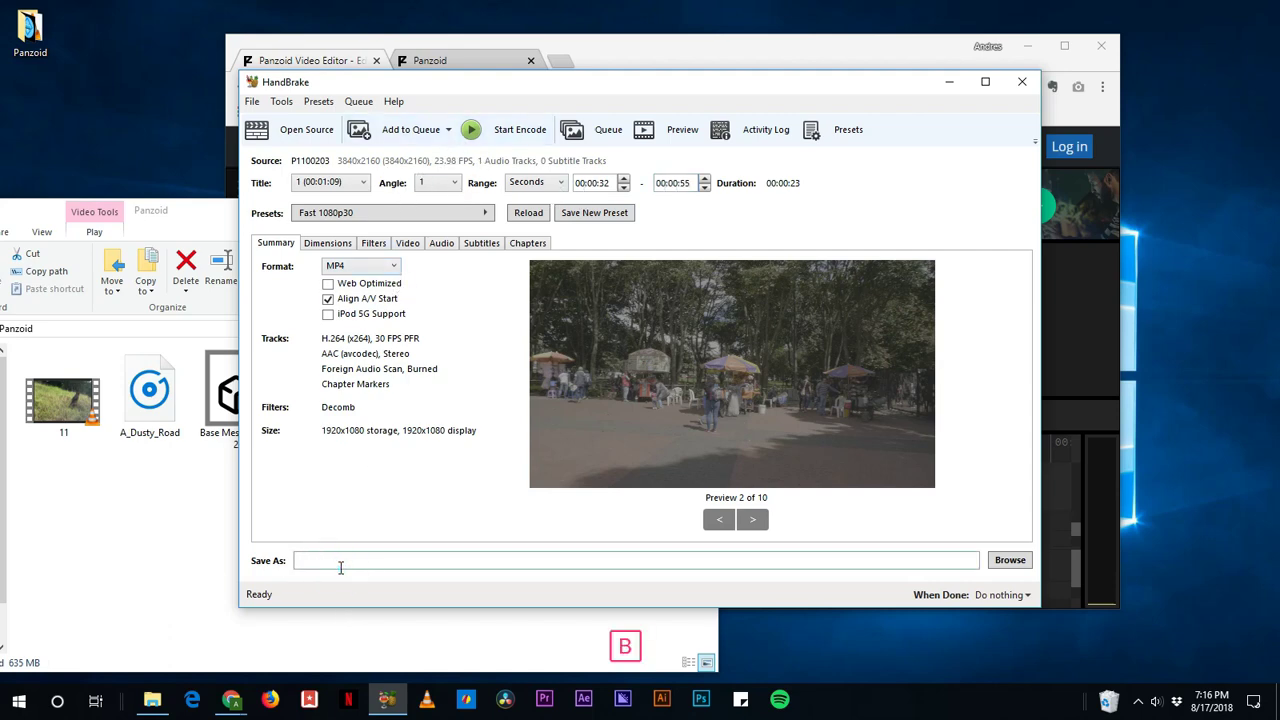
pyautogui.write('ike')
pyautogui.click(1008, 561)
pyautogui.click(743, 451)
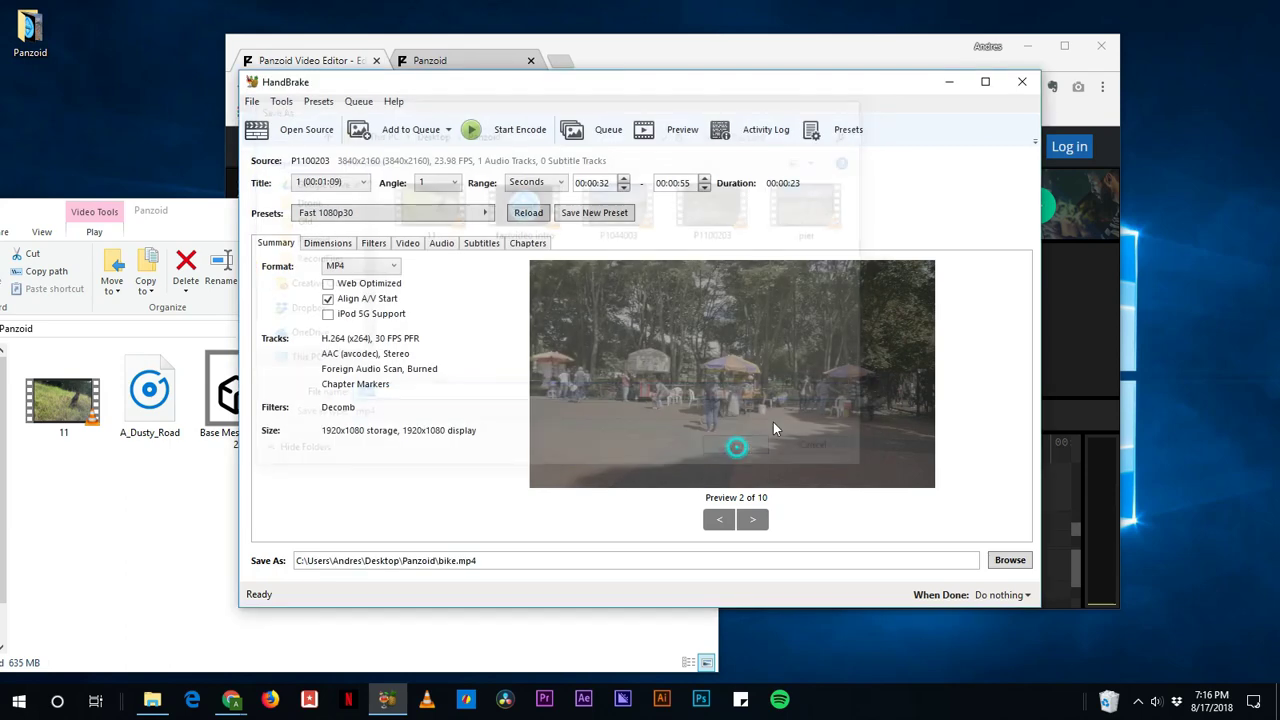
pyautogui.click(492, 131)
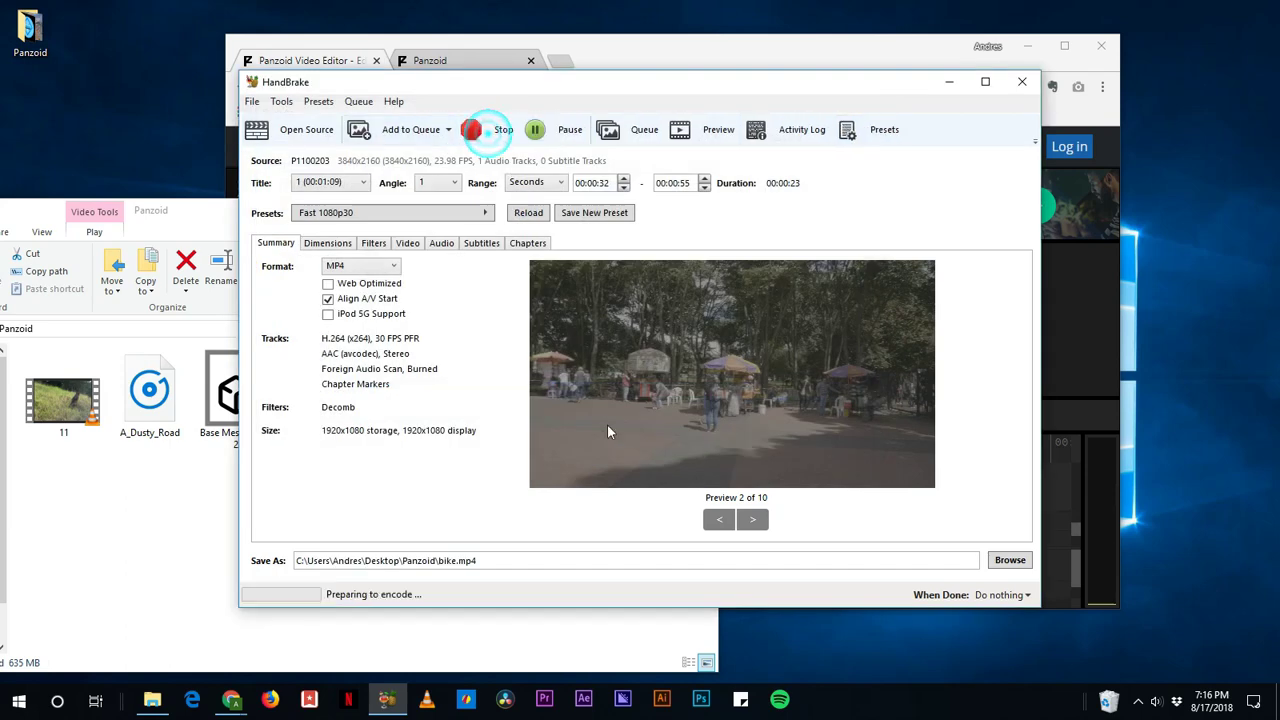
# Step: Check the Panzoid render and the encoded bike file in the Panzoid folder, and close HandBrake once its queue finishes
pyautogui.click(835, 64)
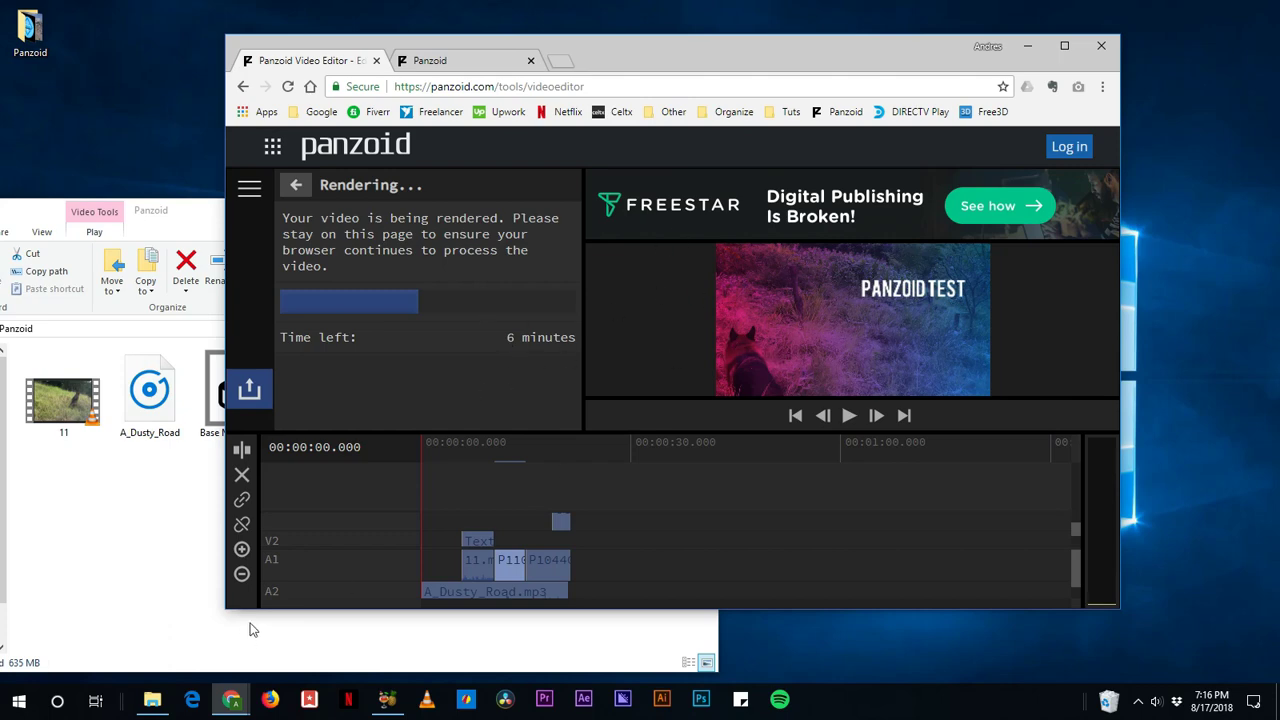
pyautogui.click(135, 537)
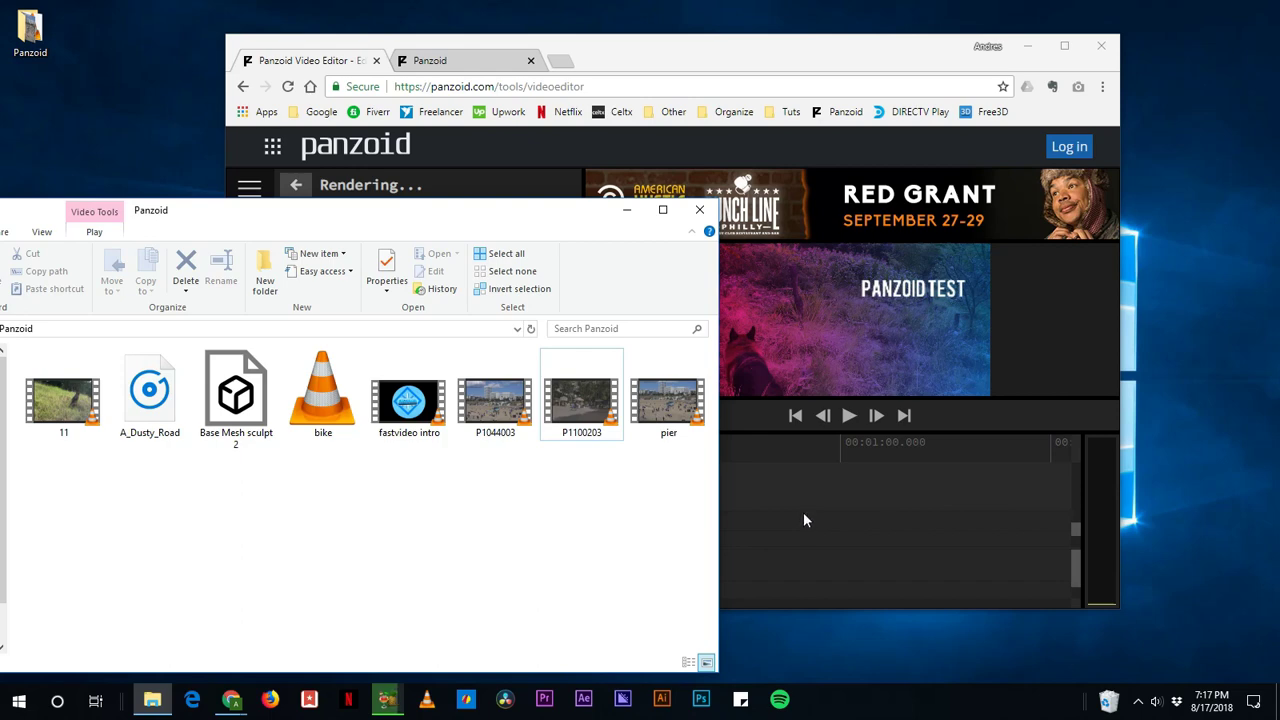
pyautogui.moveTo(707, 70); pyautogui.dragTo(766, 68)
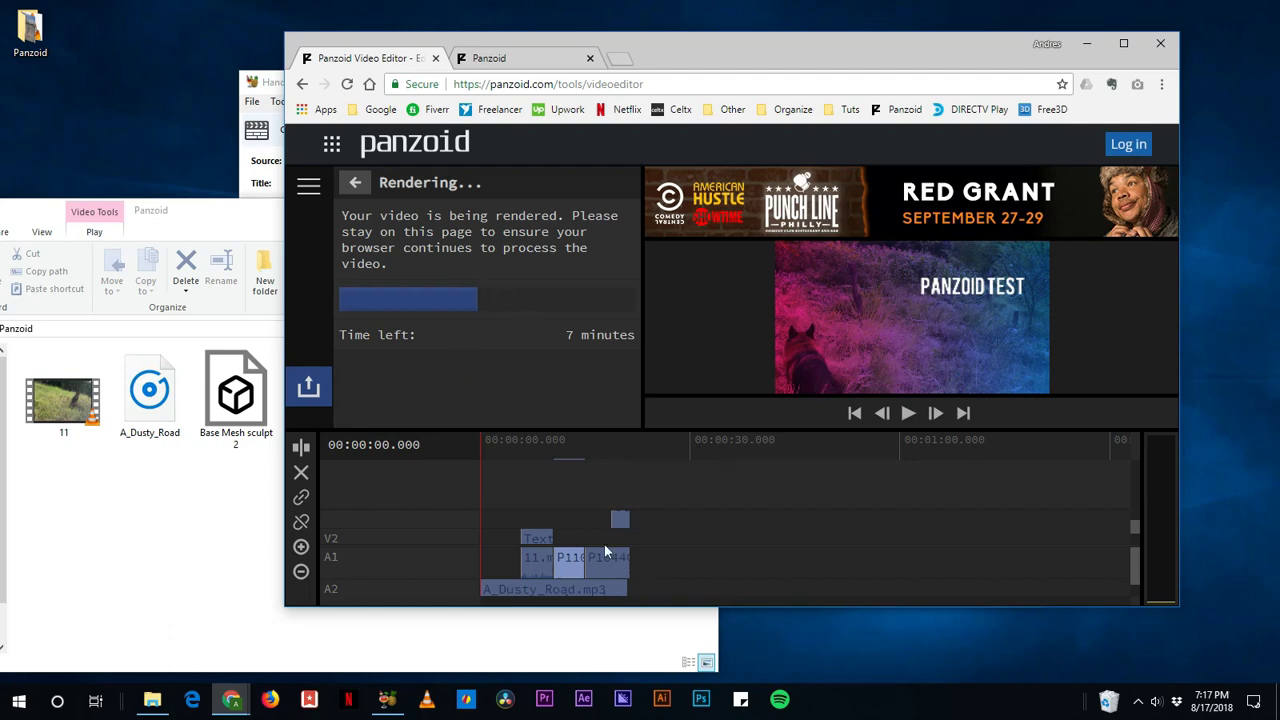
pyautogui.click(571, 450)
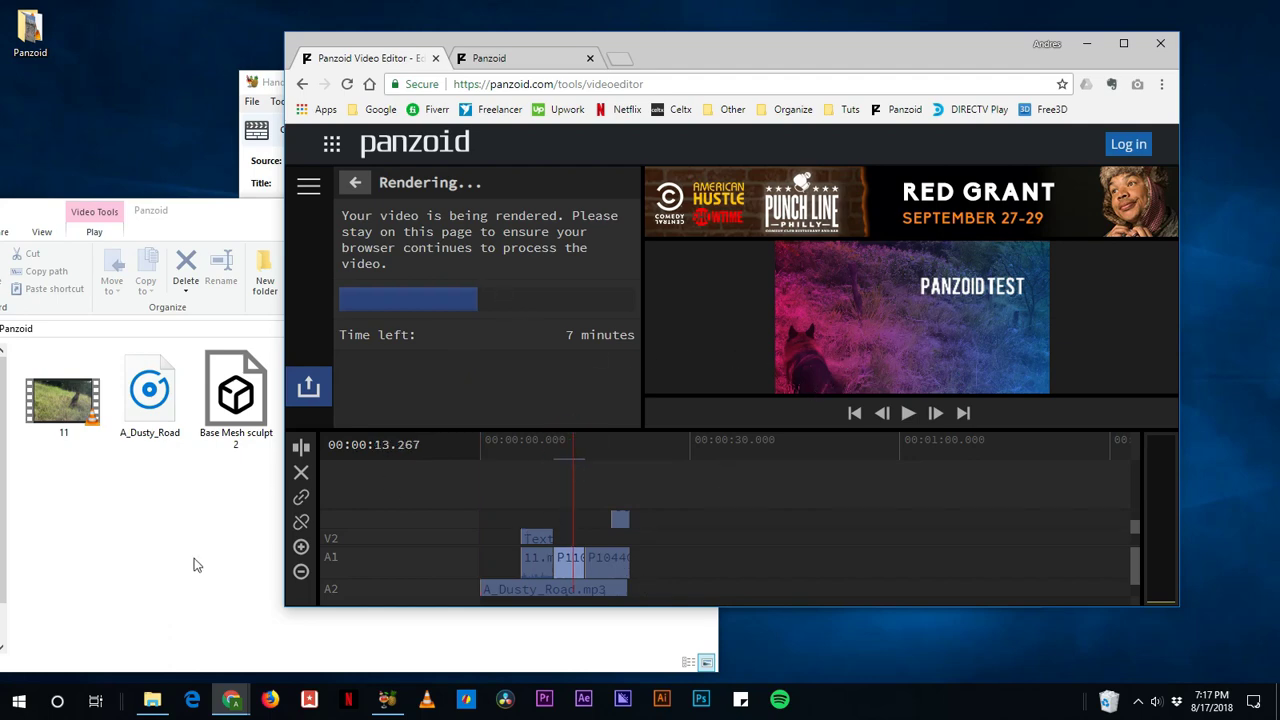
pyautogui.click(243, 160)
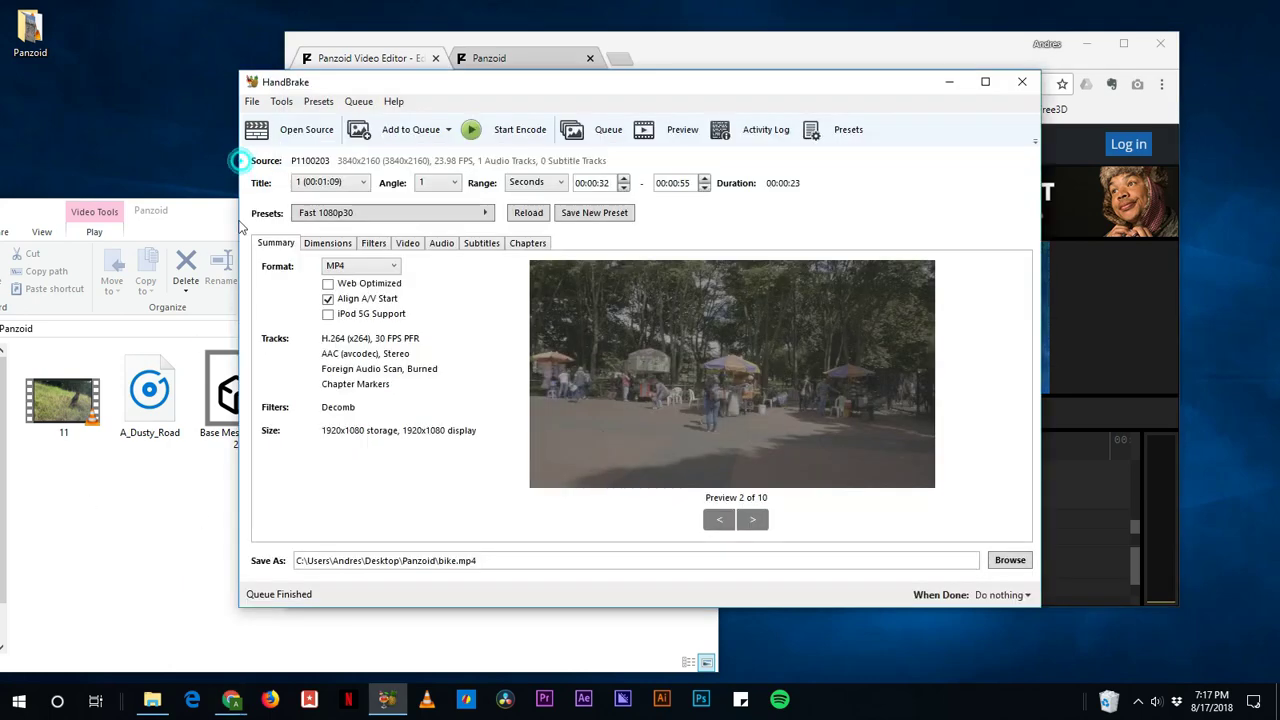
pyautogui.click(1022, 81)
pyautogui.click(174, 500)
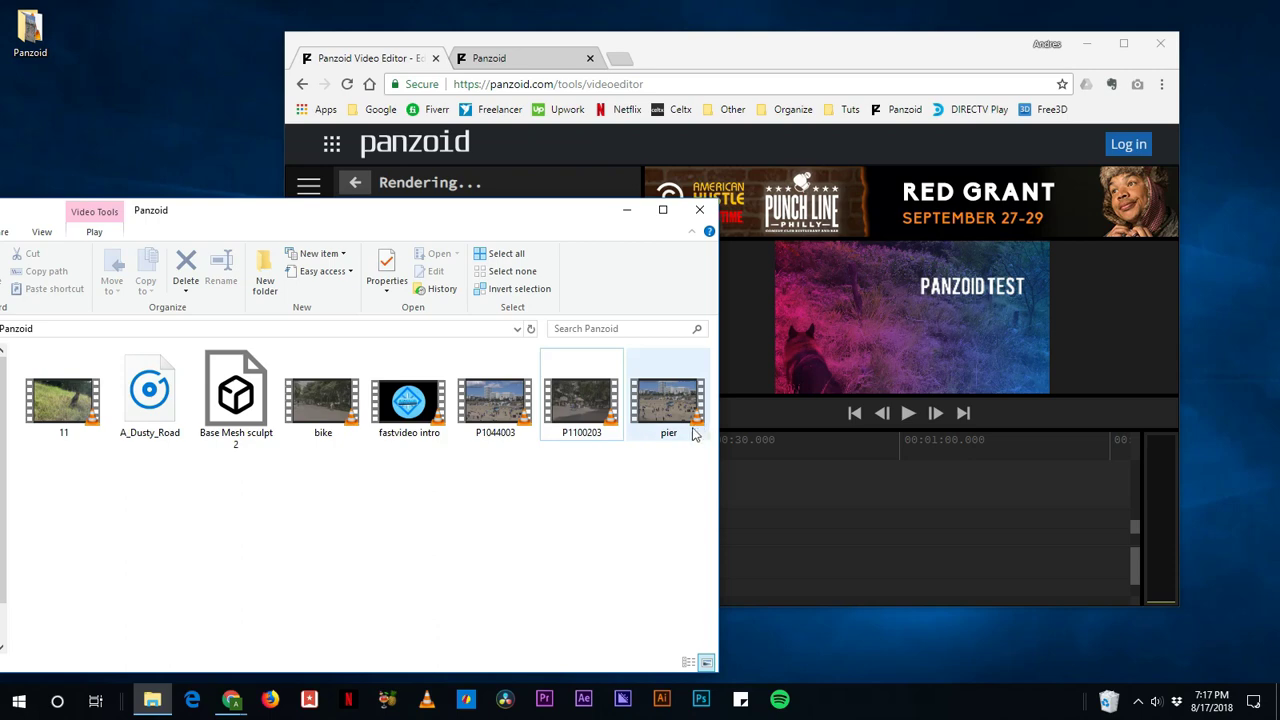
# Step: Abandon the running Panzoid render and import the bike and pier videos from the Panzoid folder into the project media
pyautogui.click(540, 141)
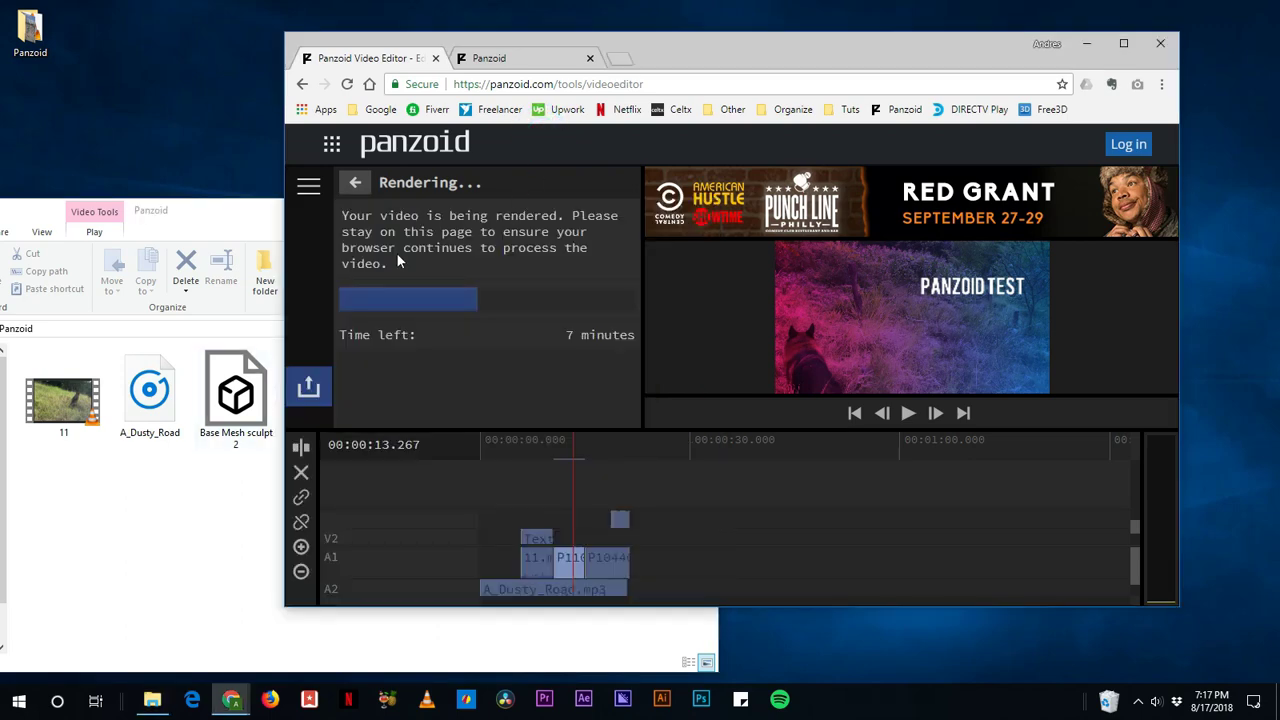
pyautogui.click(355, 184)
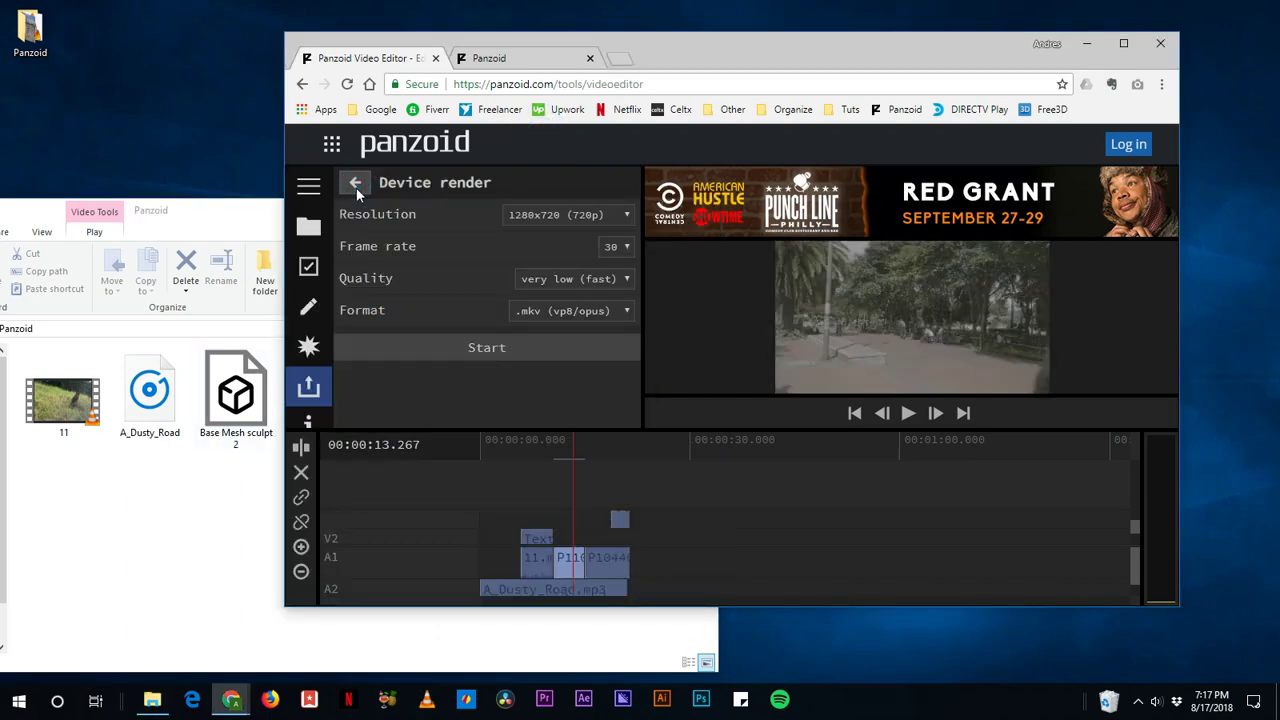
pyautogui.click(308, 228)
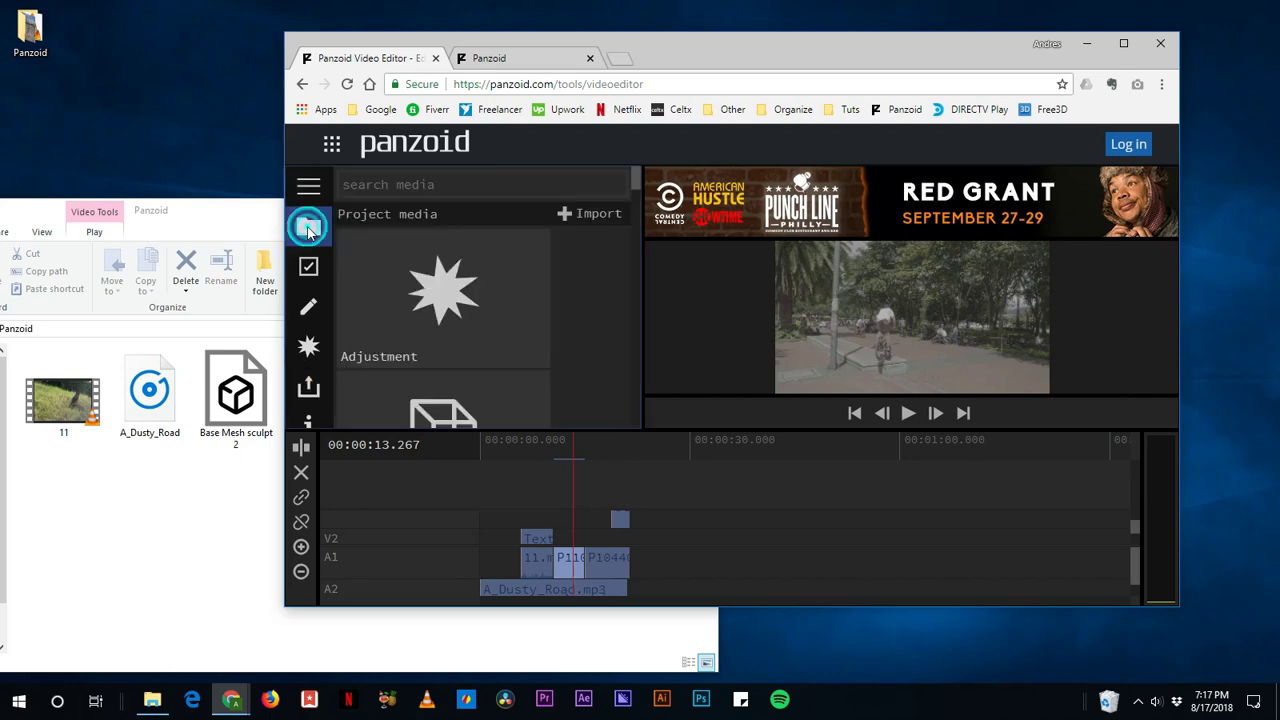
pyautogui.click(586, 214)
pyautogui.click(640, 177)
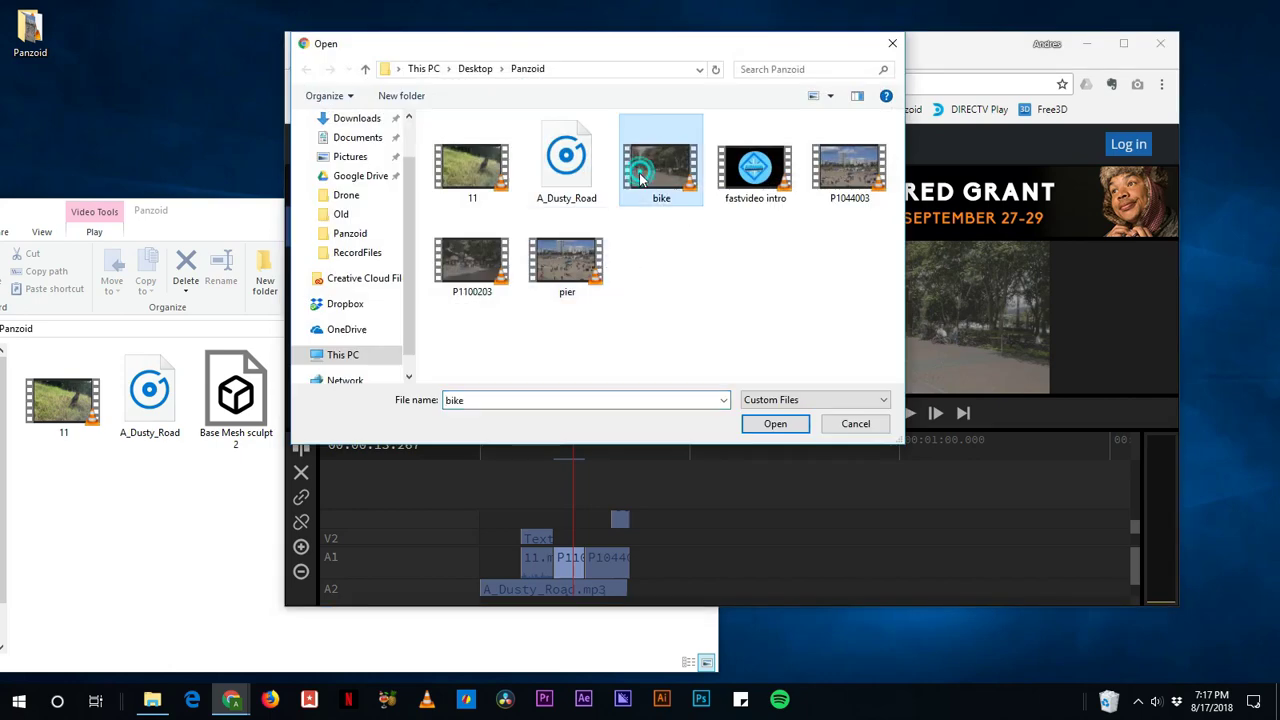
pyautogui.keyDown('ctrl'); pyautogui.click(590, 276); pyautogui.keyUp('ctrl')
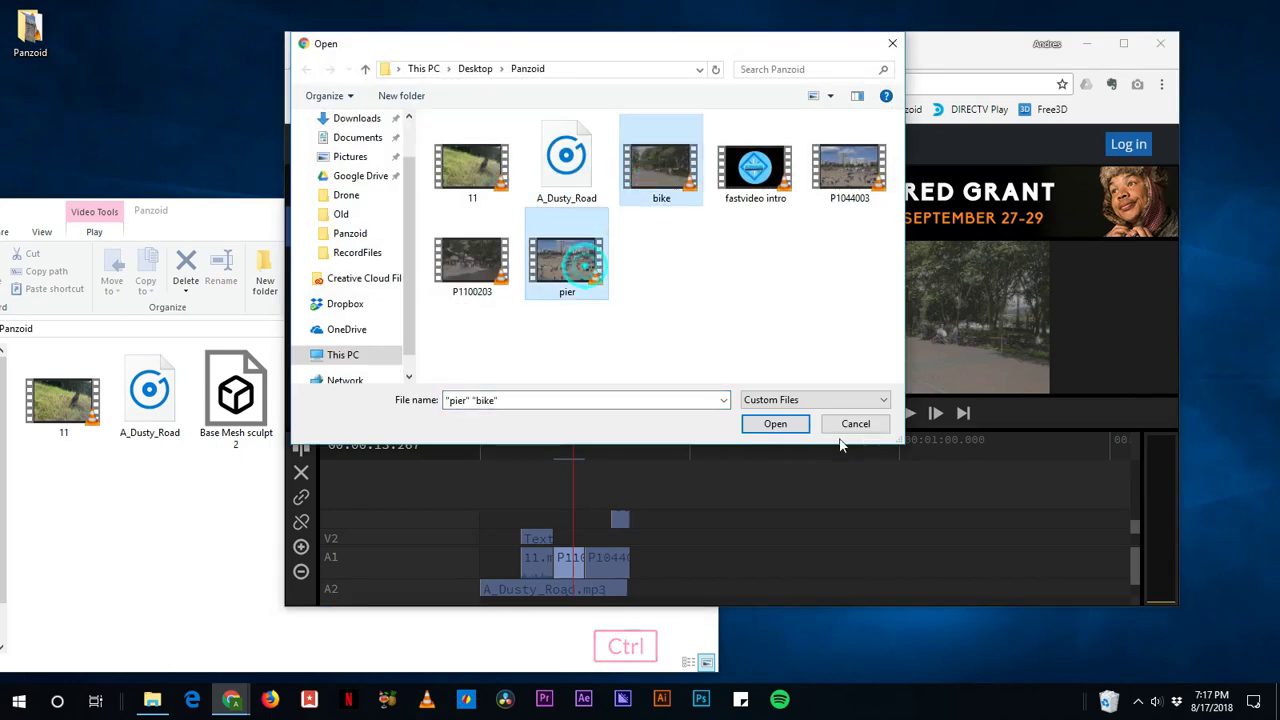
pyautogui.click(773, 424)
# Step: Replace the P1044003 clip on the timeline with pier.mp4 and delete the short clip on the track above it
pyautogui.scroll(-8, 546, 323)
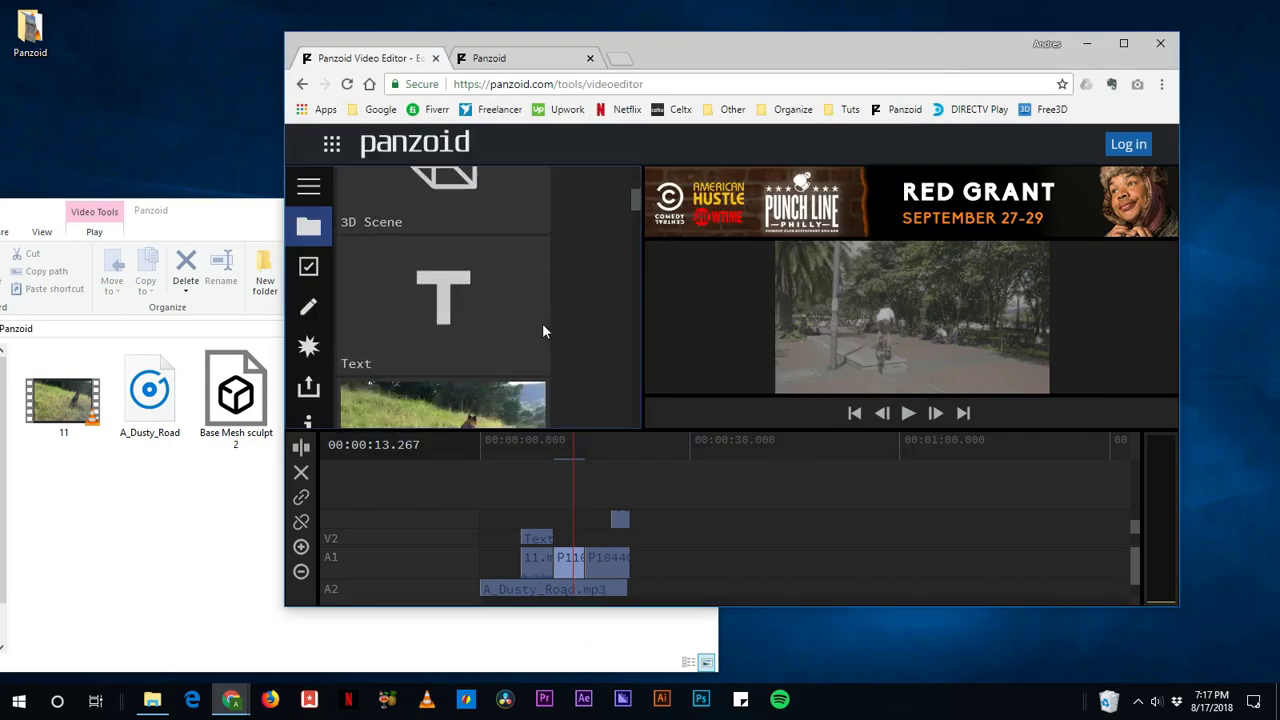
pyautogui.scroll(-6, 529, 318)
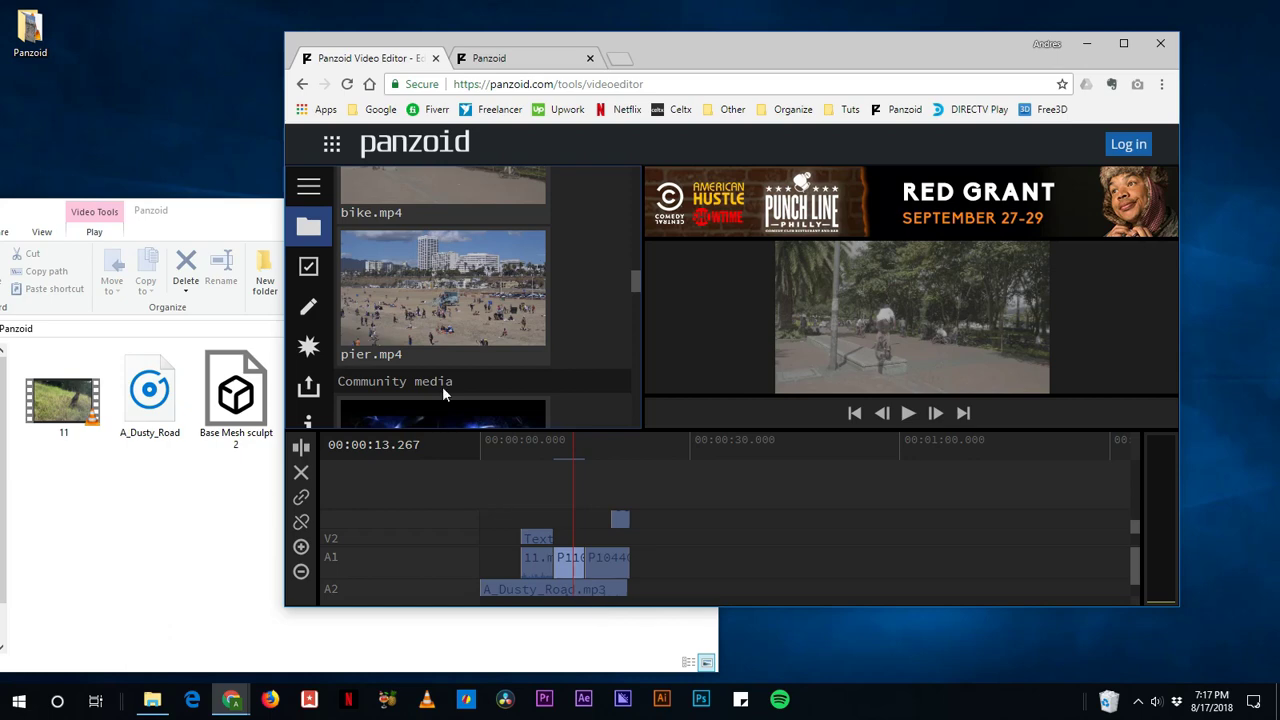
pyautogui.moveTo(445, 345); pyautogui.dragTo(628, 566)
pyautogui.click(620, 468)
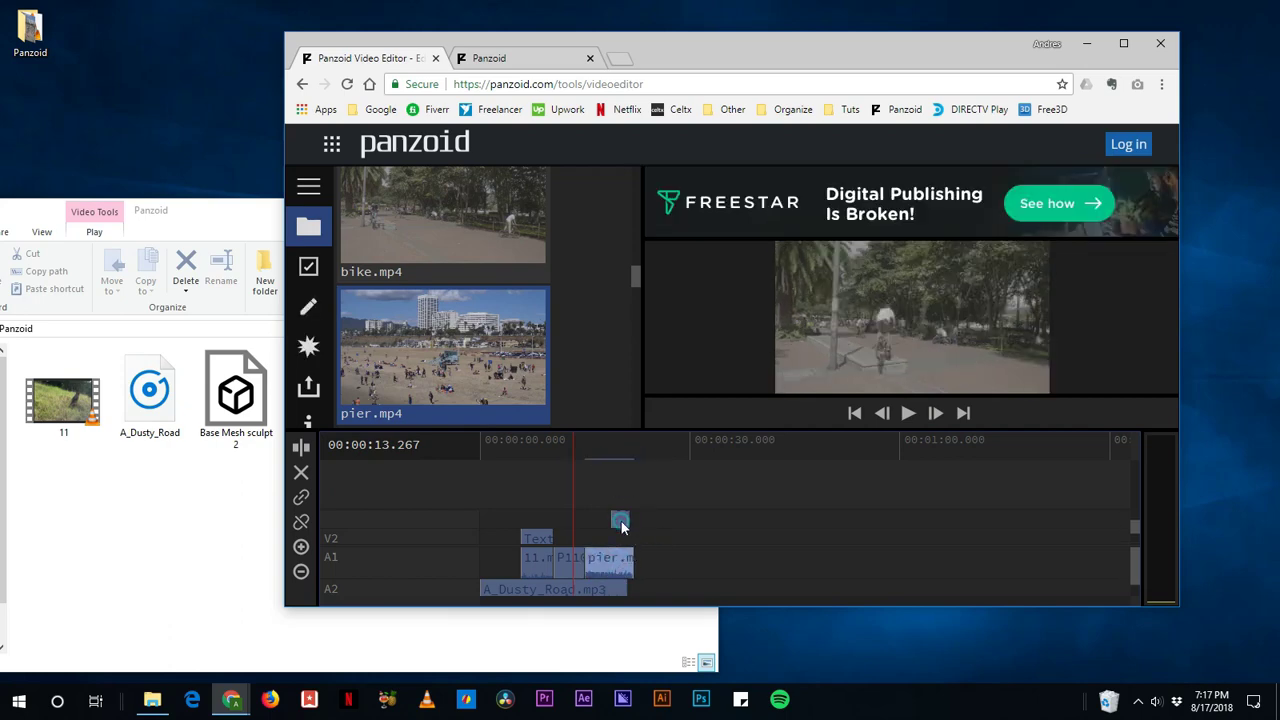
pyautogui.click(621, 520)
pyautogui.press('Delete')
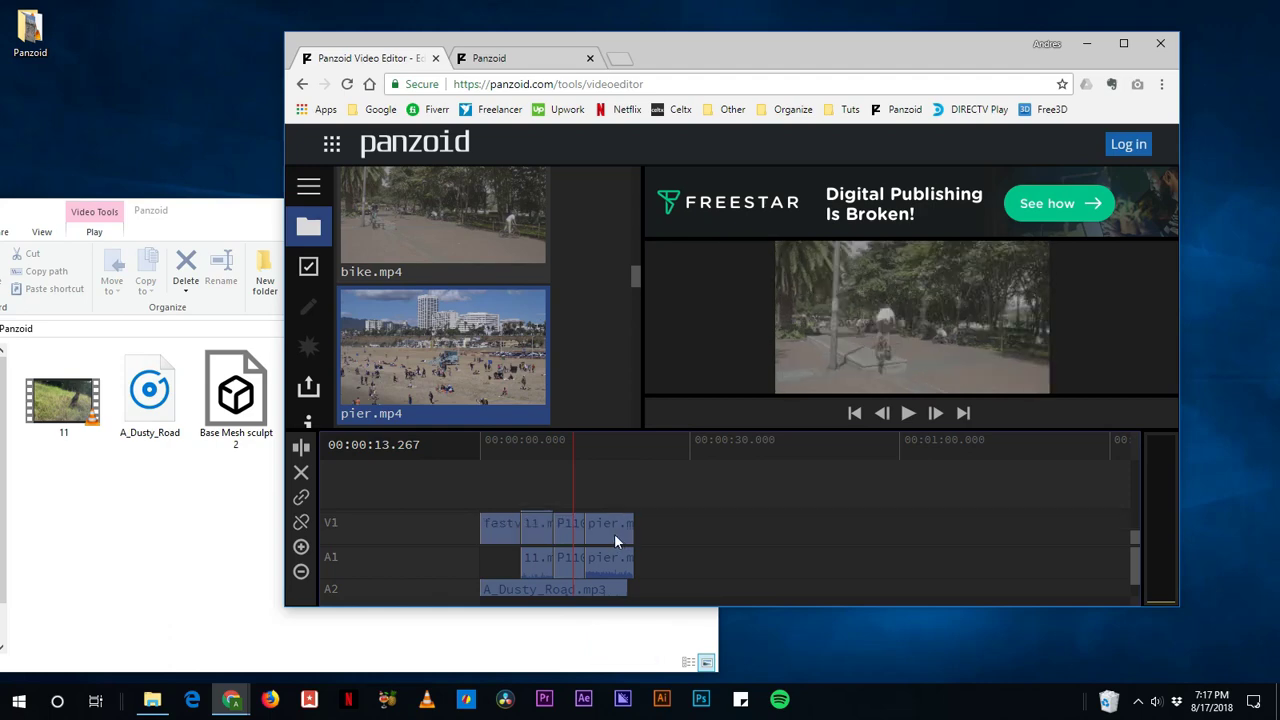
# Step: Add bike.mp4 to the timeline after the other clips and move it to track V2
pyautogui.moveTo(420, 233); pyautogui.dragTo(678, 578)
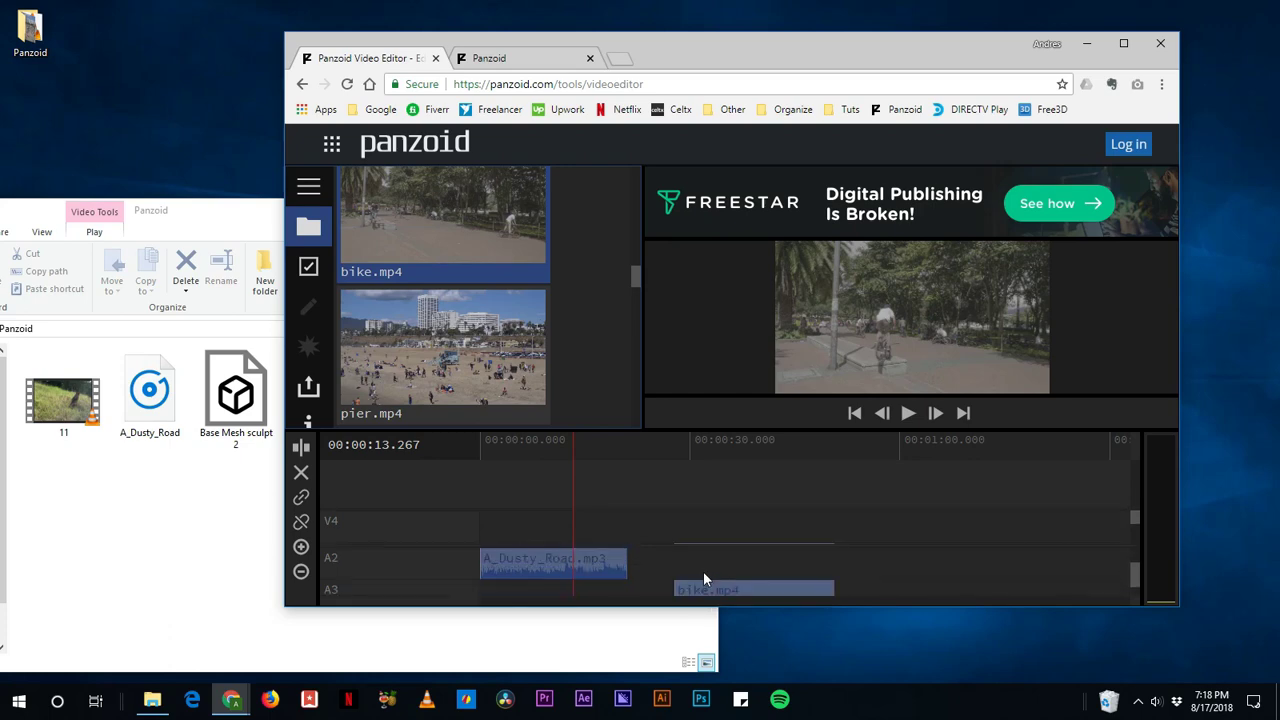
pyautogui.moveTo(1140, 516); pyautogui.dragTo(1137, 539)
pyautogui.moveTo(697, 519); pyautogui.dragTo(709, 548)
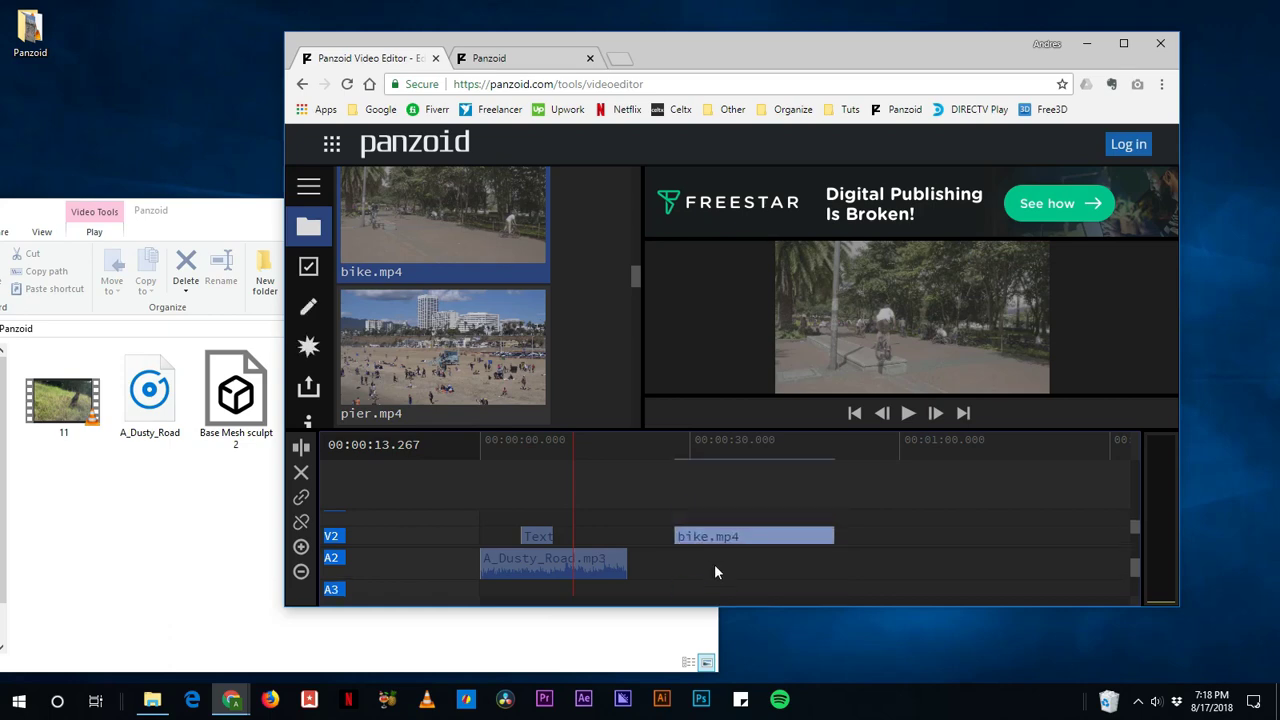
pyautogui.scroll(-1, 712, 548)
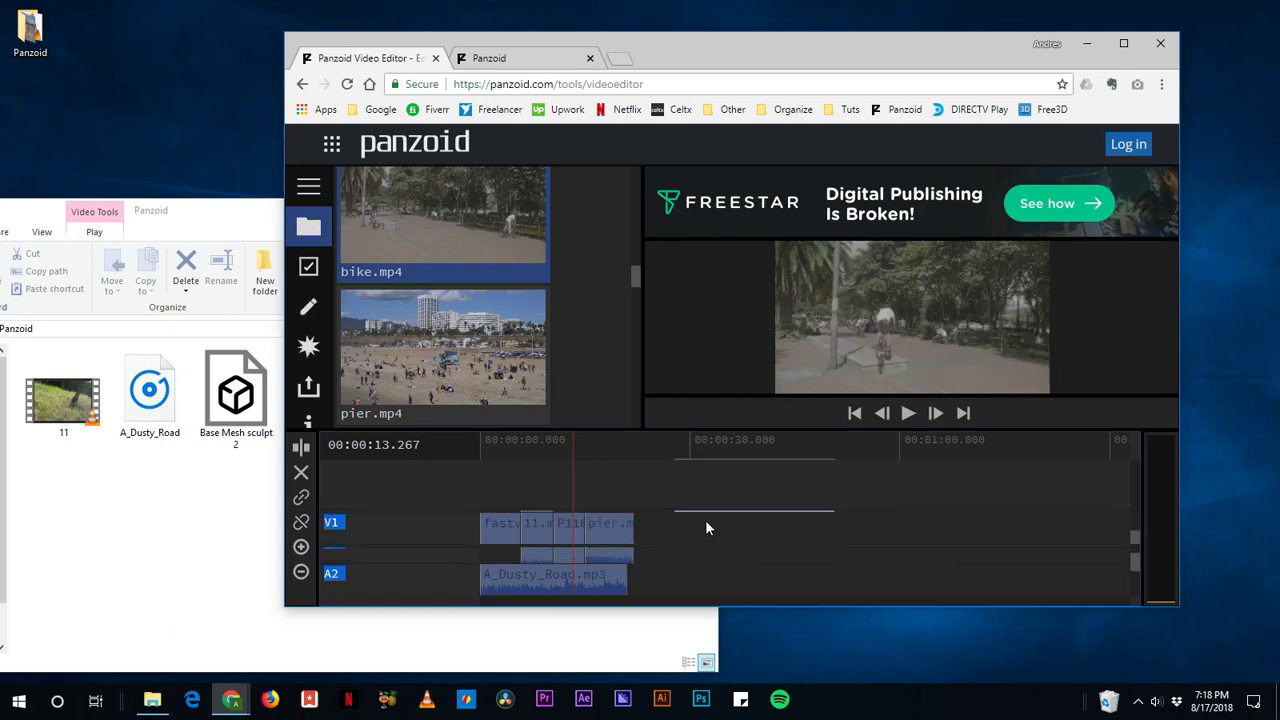
pyautogui.scroll(1, 706, 529)
# Step: Trim the bike.mp4 clip to start at about 00:00:36.733 and end at about 00:00:42.867
pyautogui.moveTo(715, 457); pyautogui.dragTo(741, 455)
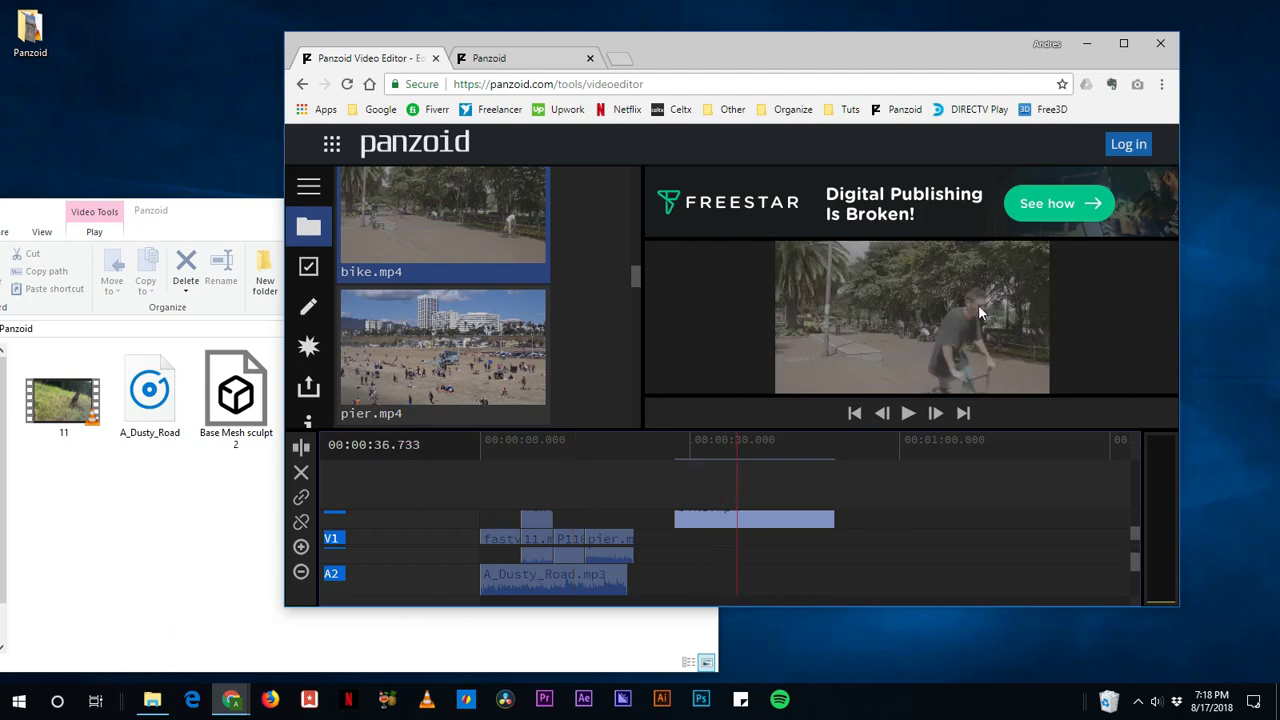
pyautogui.moveTo(680, 520); pyautogui.dragTo(738, 520)
pyautogui.click(778, 445)
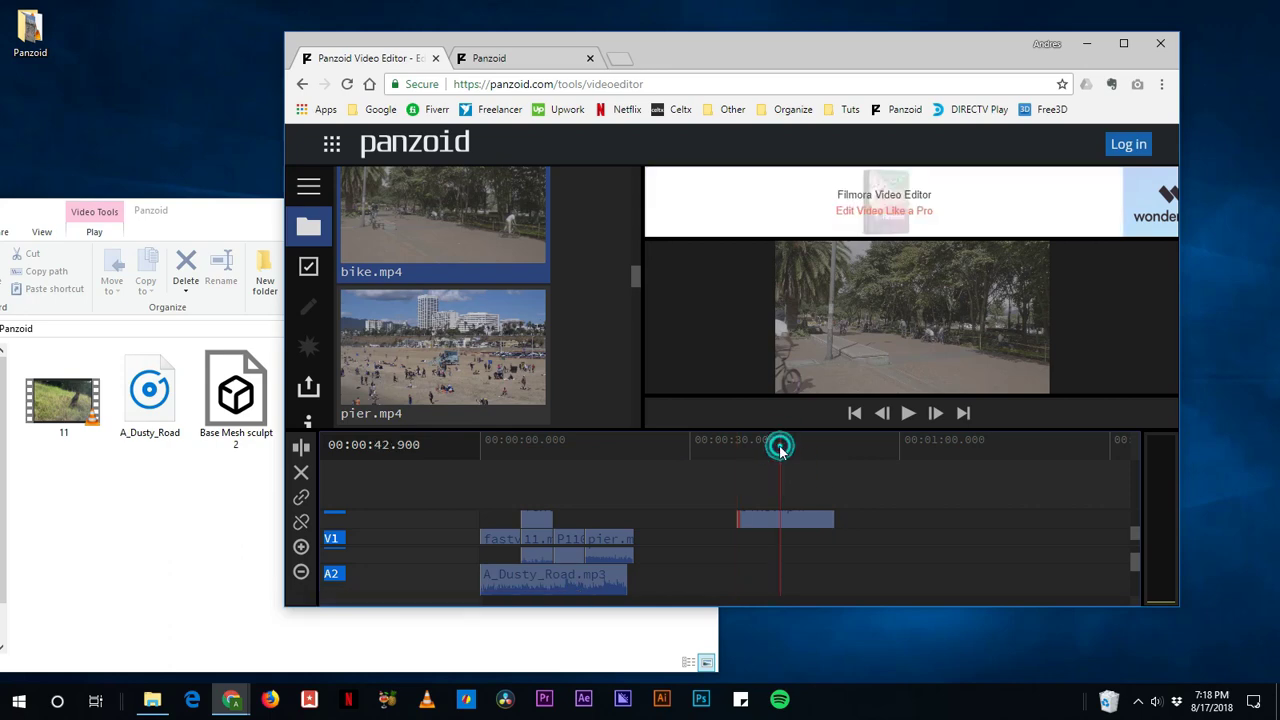
pyautogui.moveTo(833, 519); pyautogui.dragTo(779, 519)
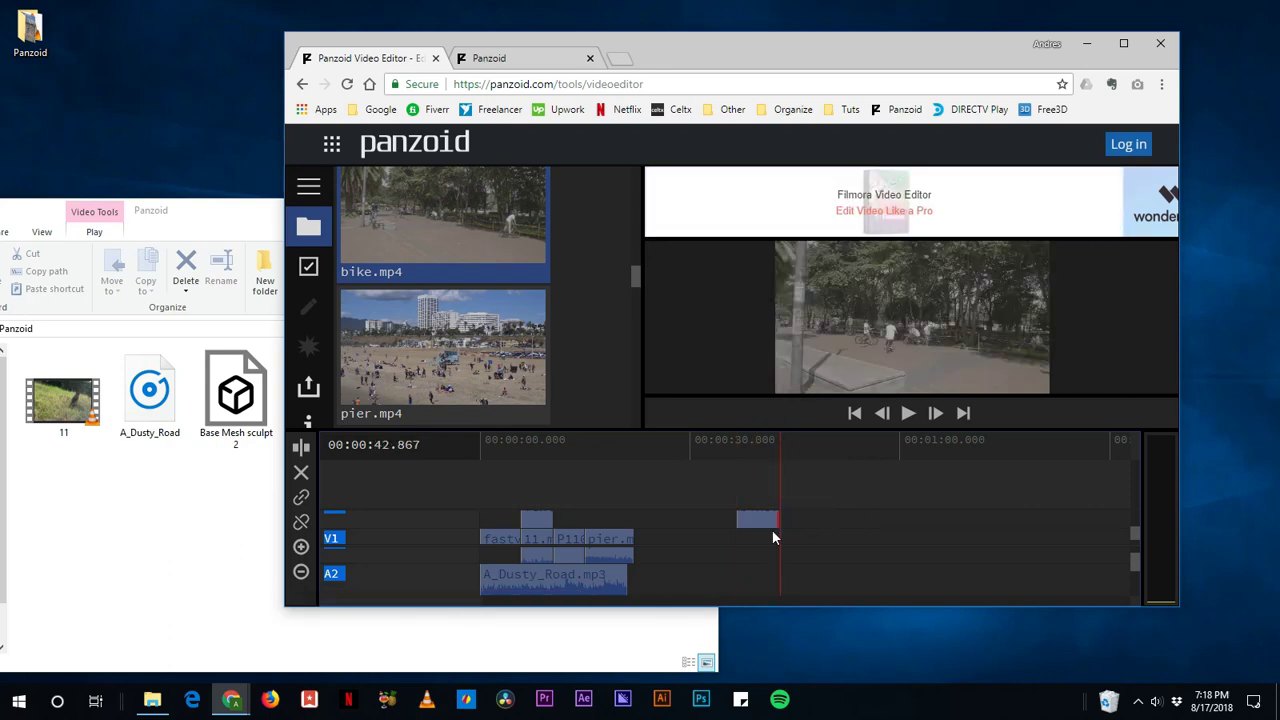
# Step: Replace the P1100203 clip on V1 with the trimmed bike clip and shift the pier clip so it follows directly
pyautogui.click(561, 537)
pyautogui.press('BackSpace')
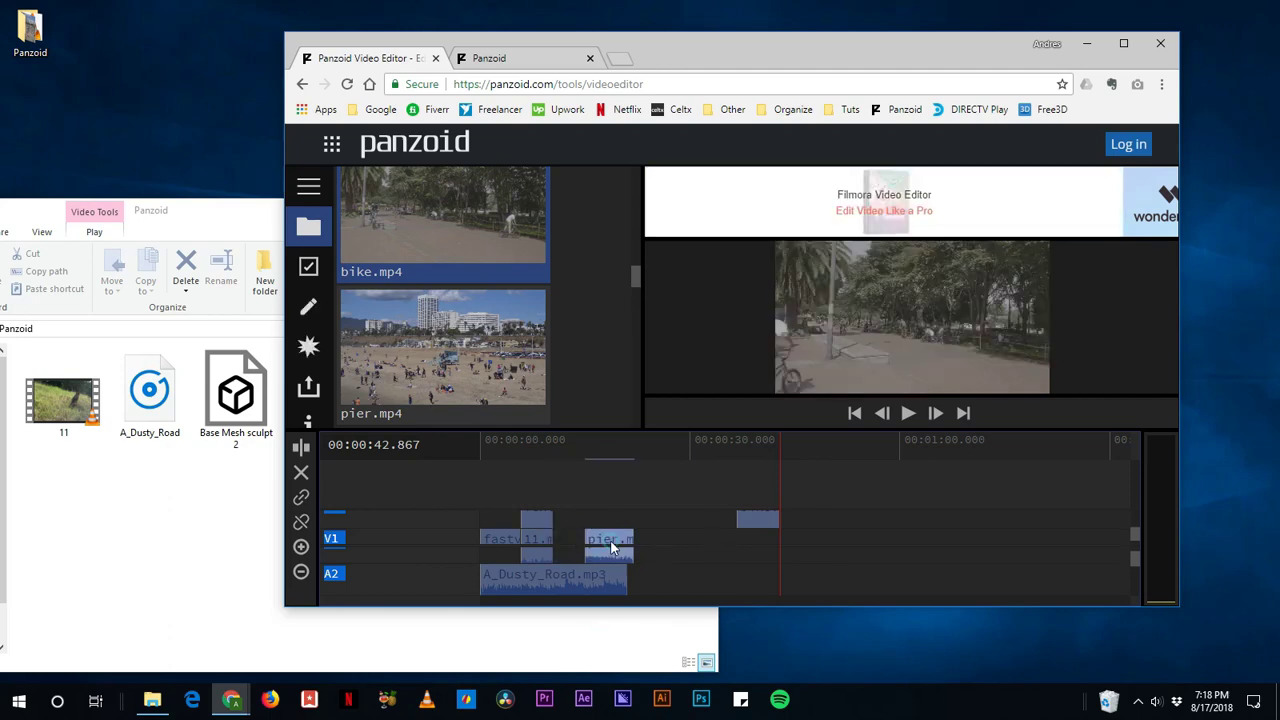
pyautogui.moveTo(612, 540); pyautogui.dragTo(656, 540)
pyautogui.click(756, 519)
pyautogui.press('BackSpace')
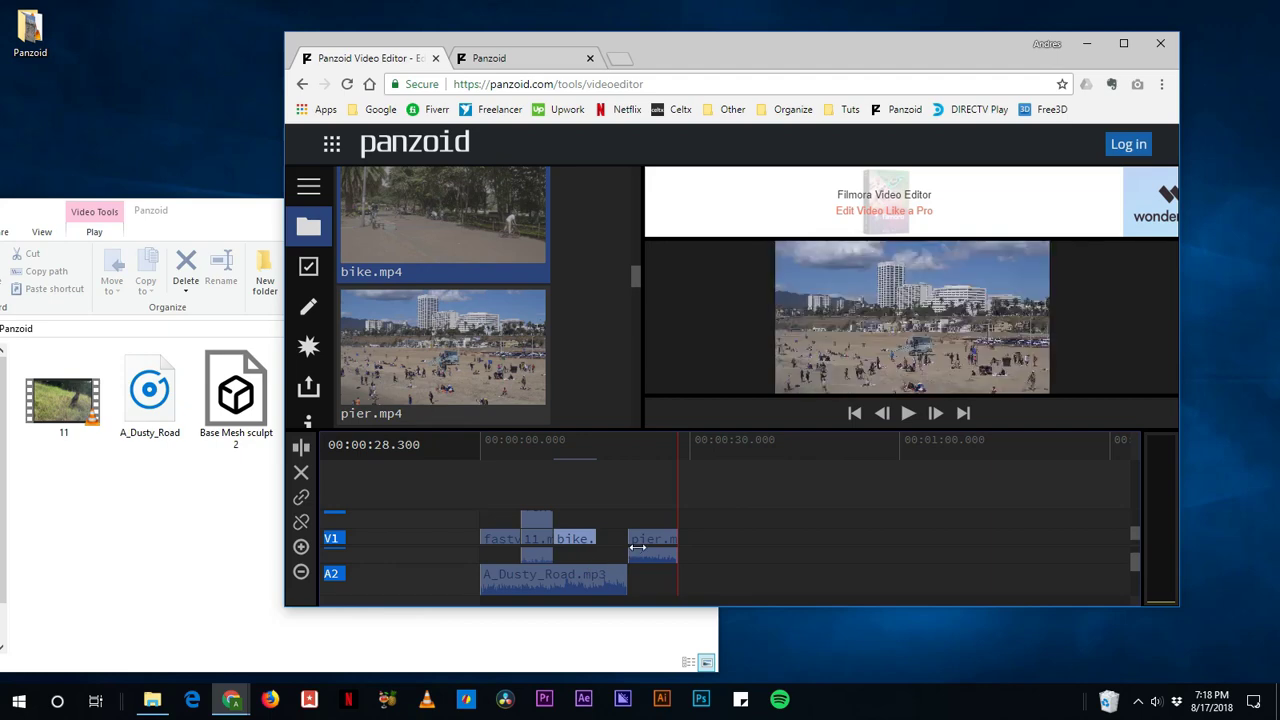
pyautogui.moveTo(653, 541); pyautogui.dragTo(622, 544)
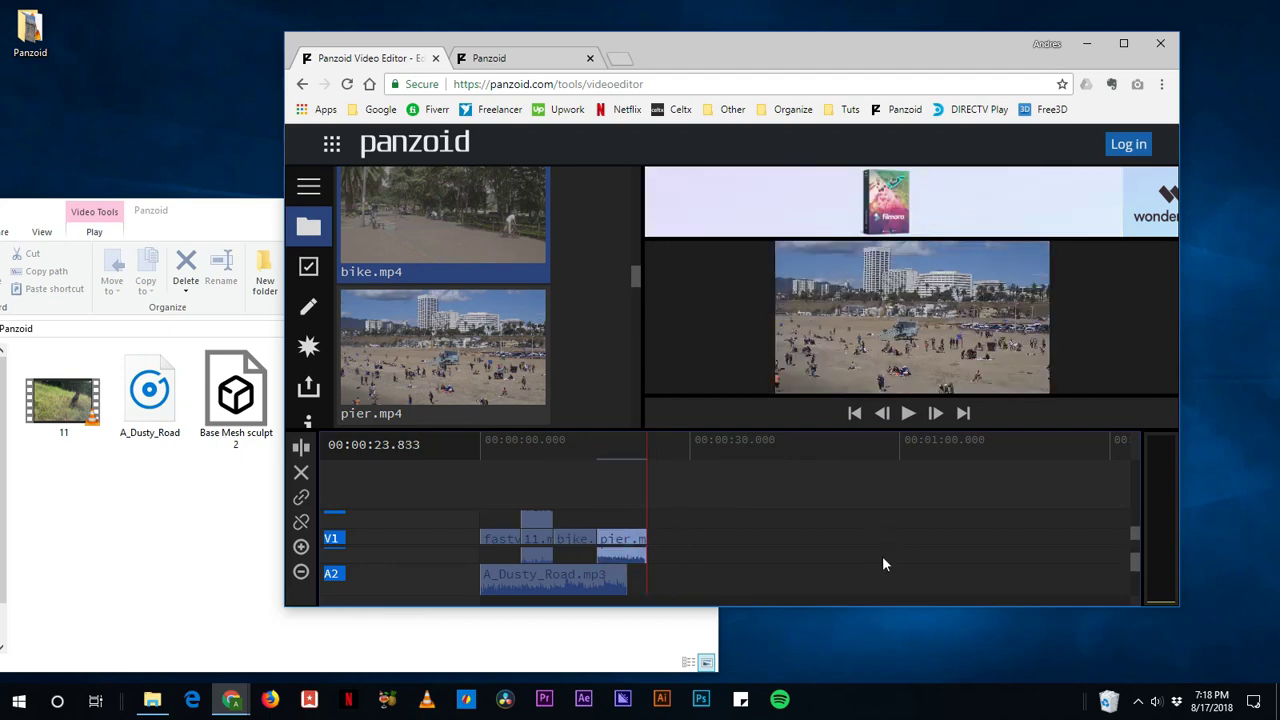
# Step: Preview the edited timeline and extend the A_Dusty_Road.mp3 music to the end of the pier clip
pyautogui.click(622, 455)
pyautogui.press('space')
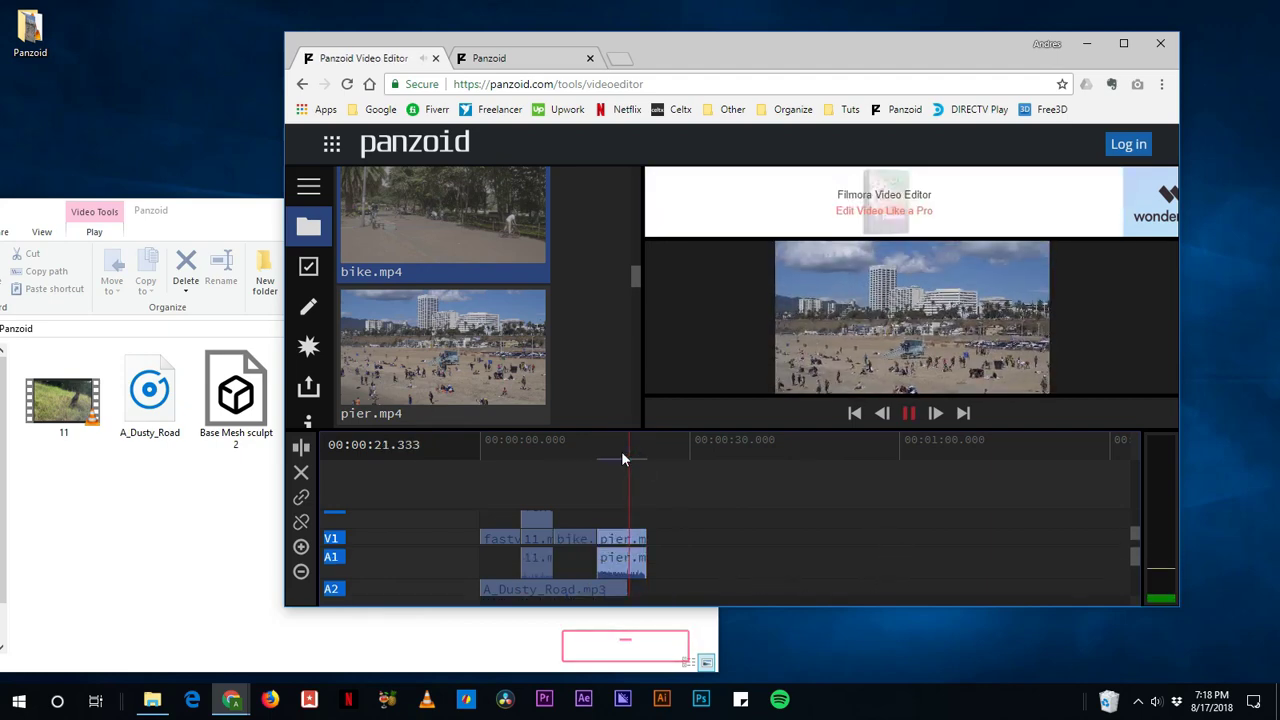
pyautogui.click(593, 452)
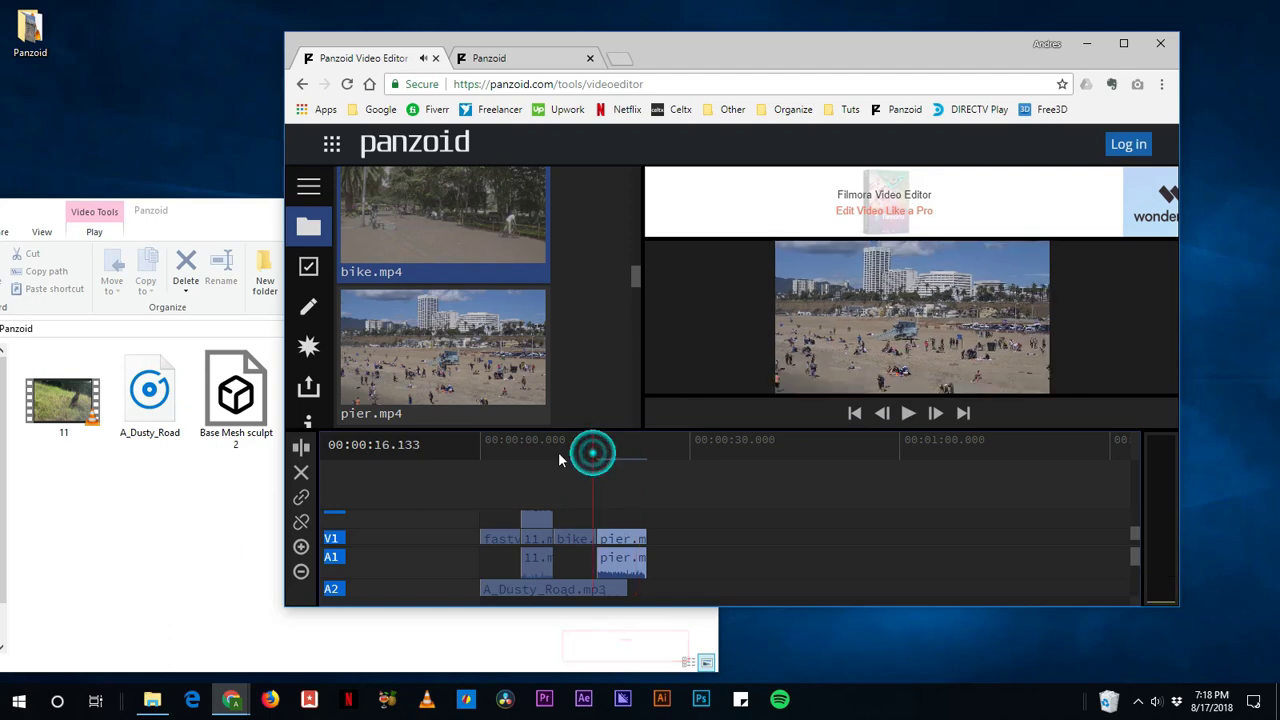
pyautogui.moveTo(575, 457); pyautogui.dragTo(540, 460)
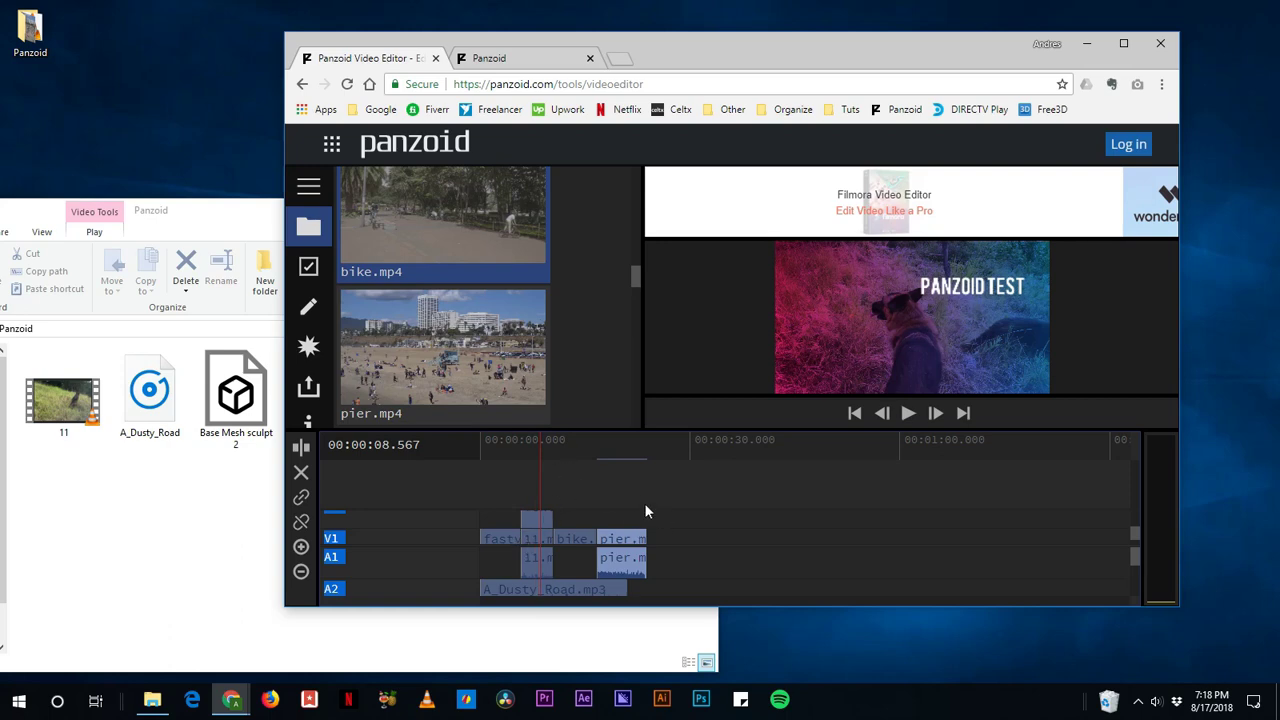
pyautogui.moveTo(606, 455); pyautogui.dragTo(617, 456)
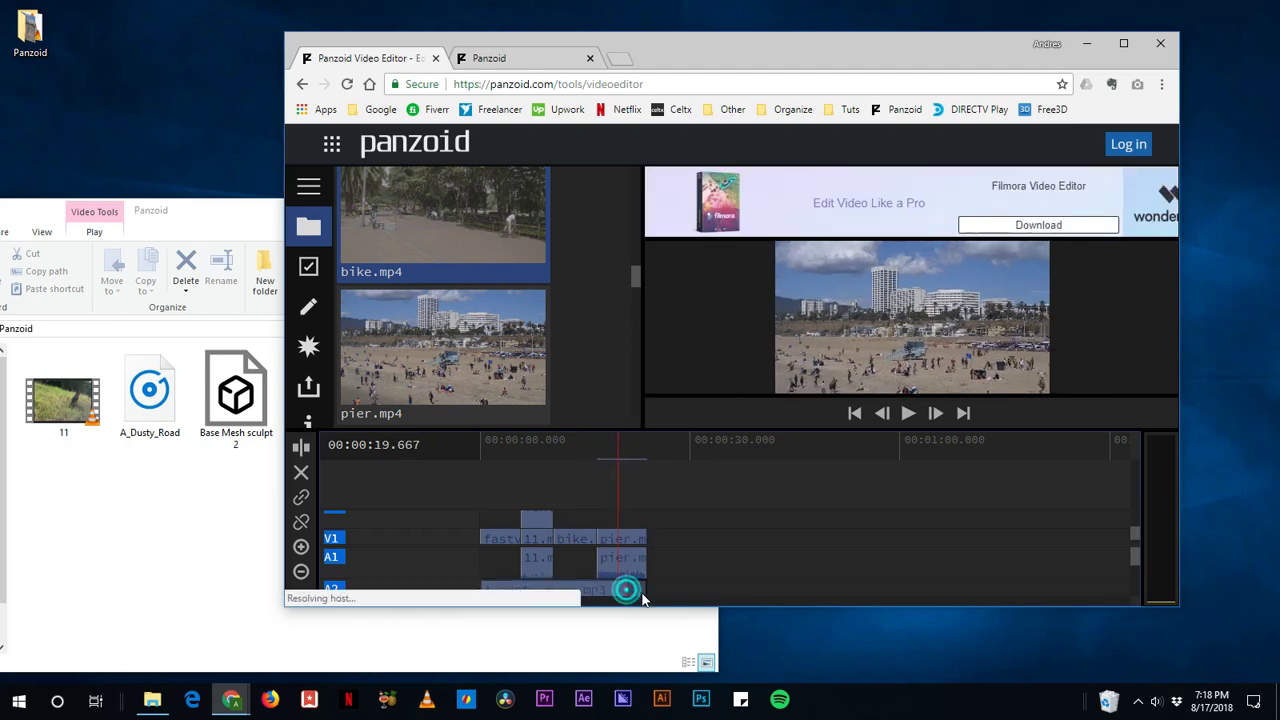
# Step: Device-render the edited video with the existing settings, download the finished file, and reposition the Panzoid folder window
pyautogui.click(309, 390)
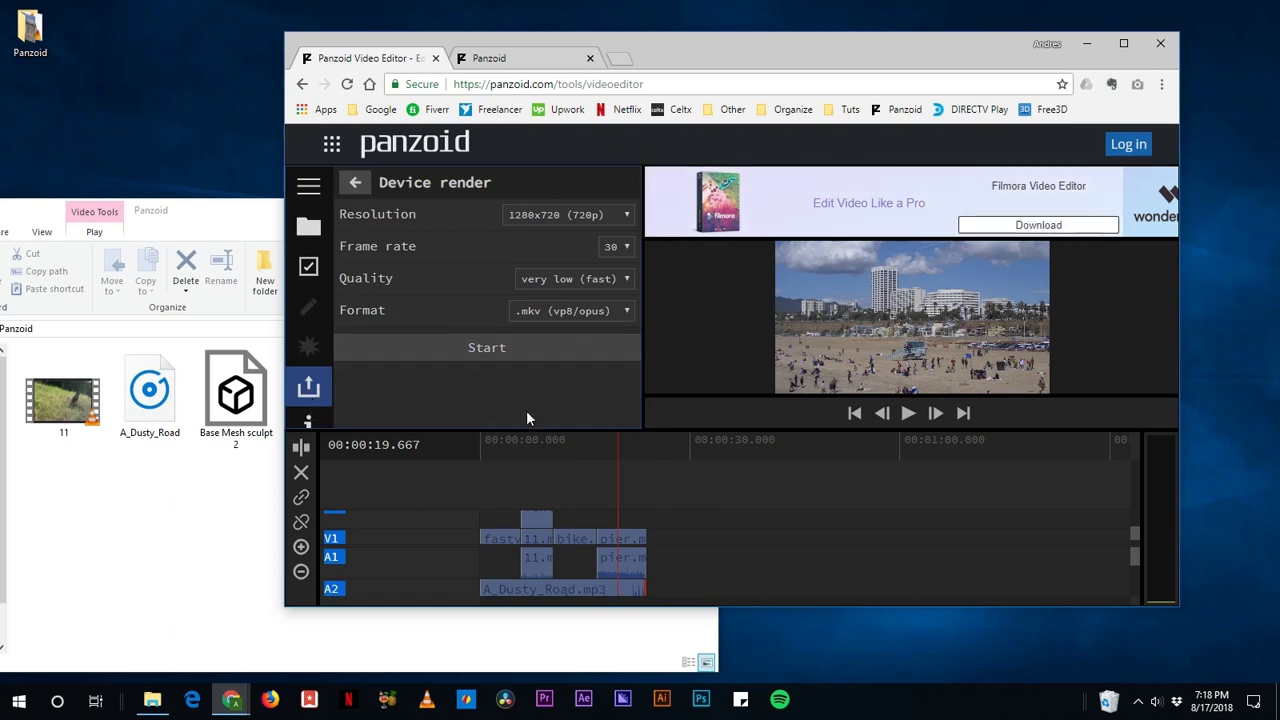
pyautogui.click(504, 355)
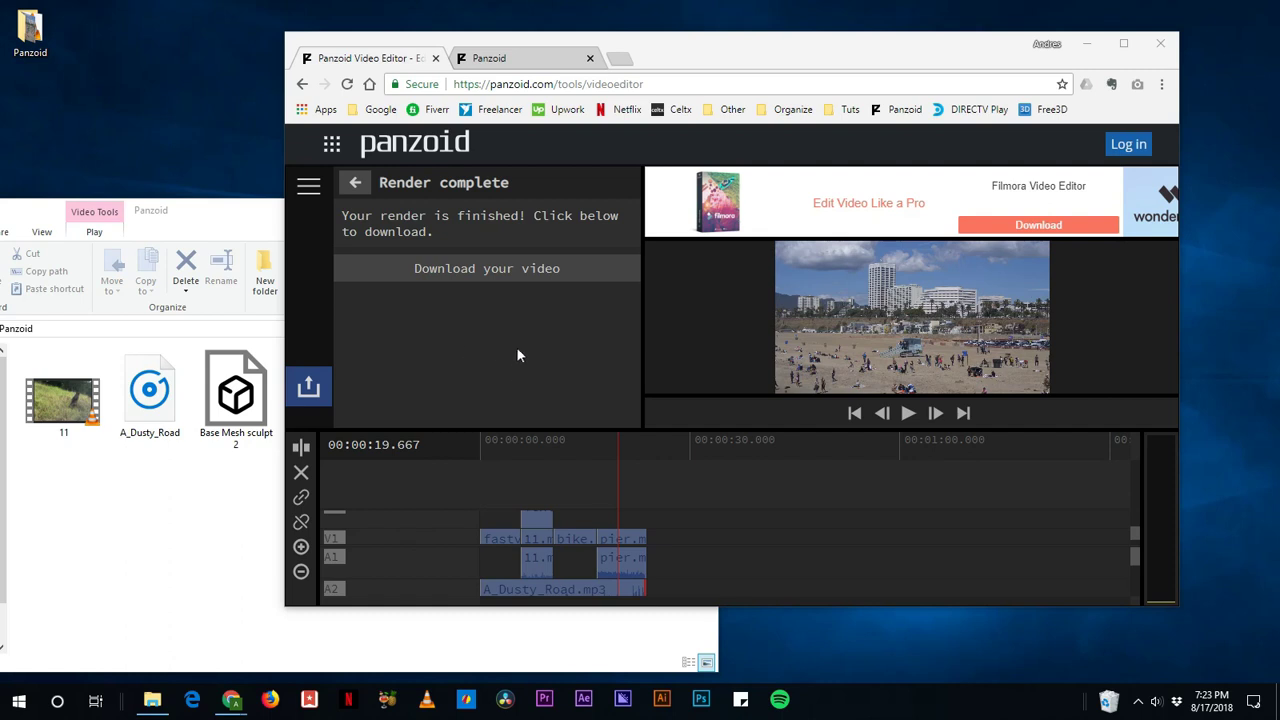
pyautogui.click(498, 274)
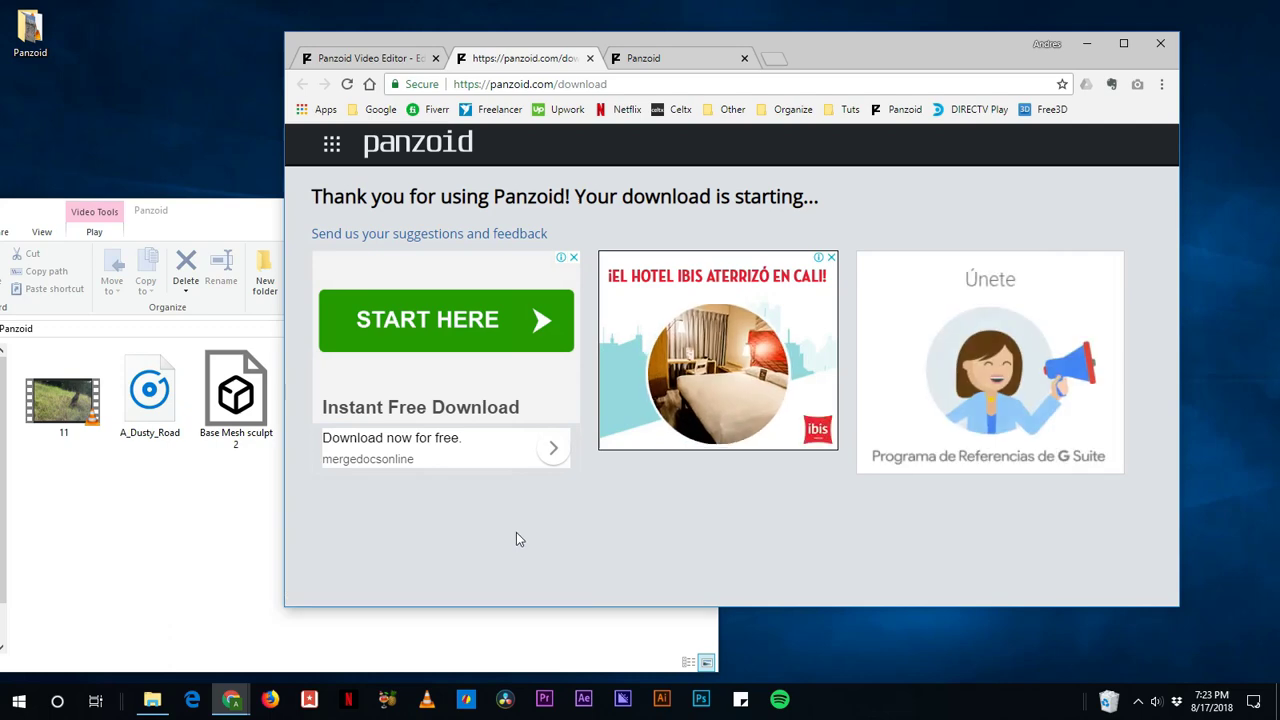
pyautogui.moveTo(230, 211); pyautogui.dragTo(342, 168)
pyautogui.click(965, 510)
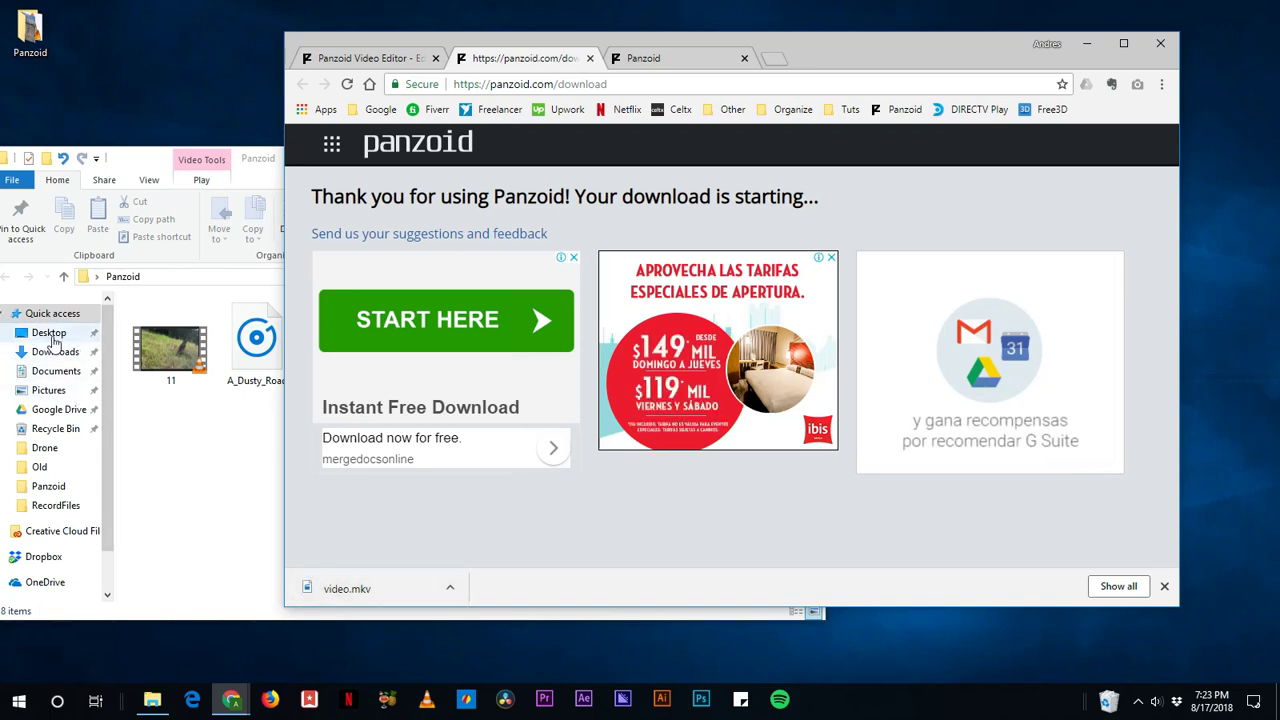
# Step: Play the downloaded video file from the Downloads folder in Movies & TV with the volume raised to 54, and mute it at the end
pyautogui.click(55, 352)
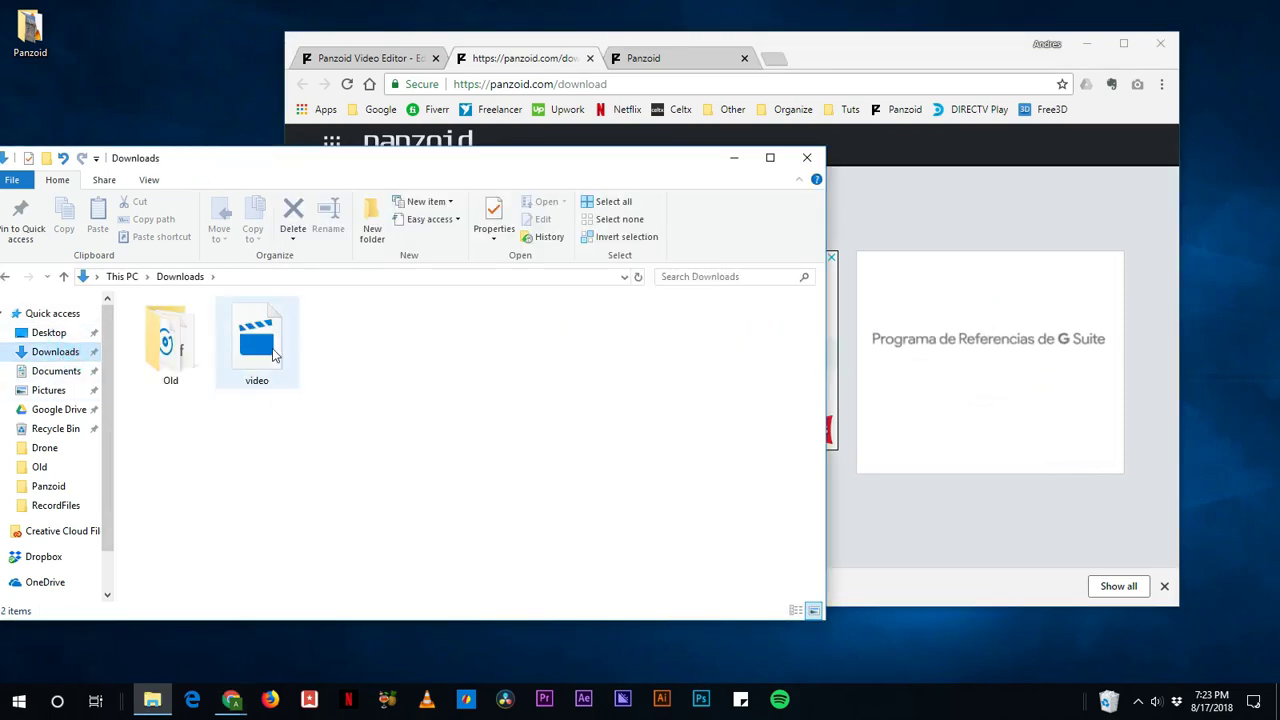
pyautogui.doubleClick(275, 355)
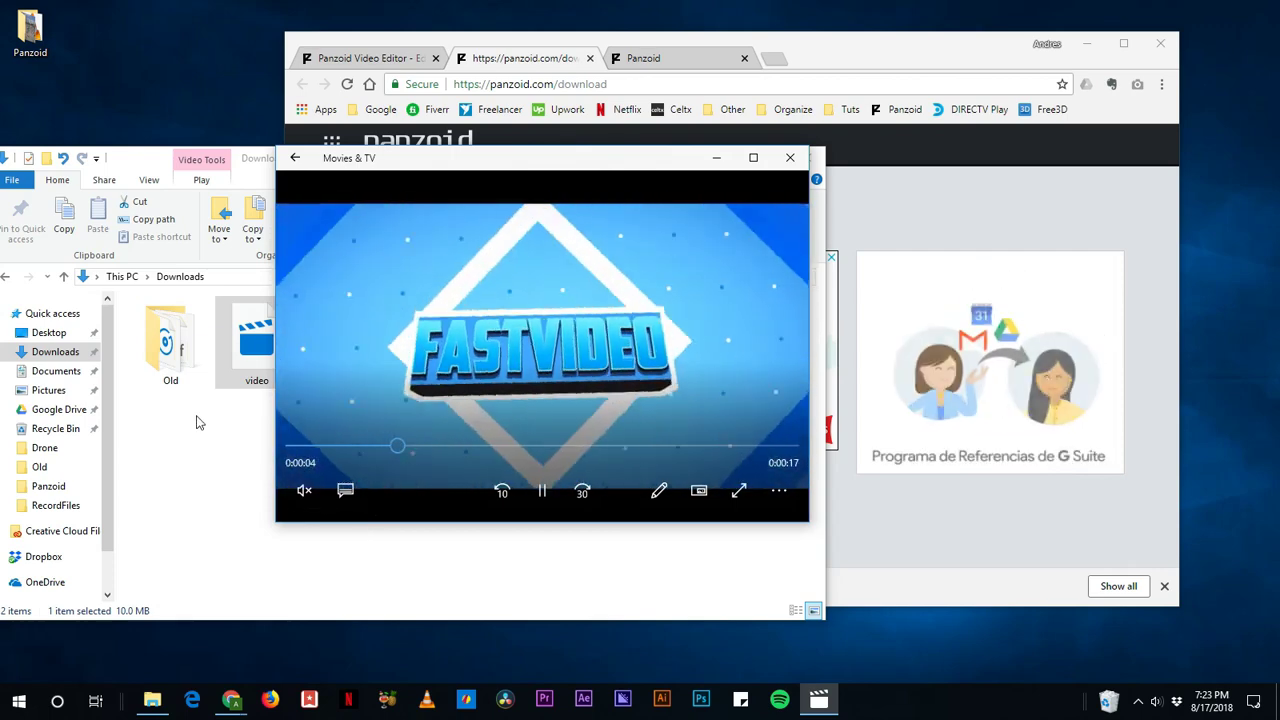
pyautogui.click(302, 491)
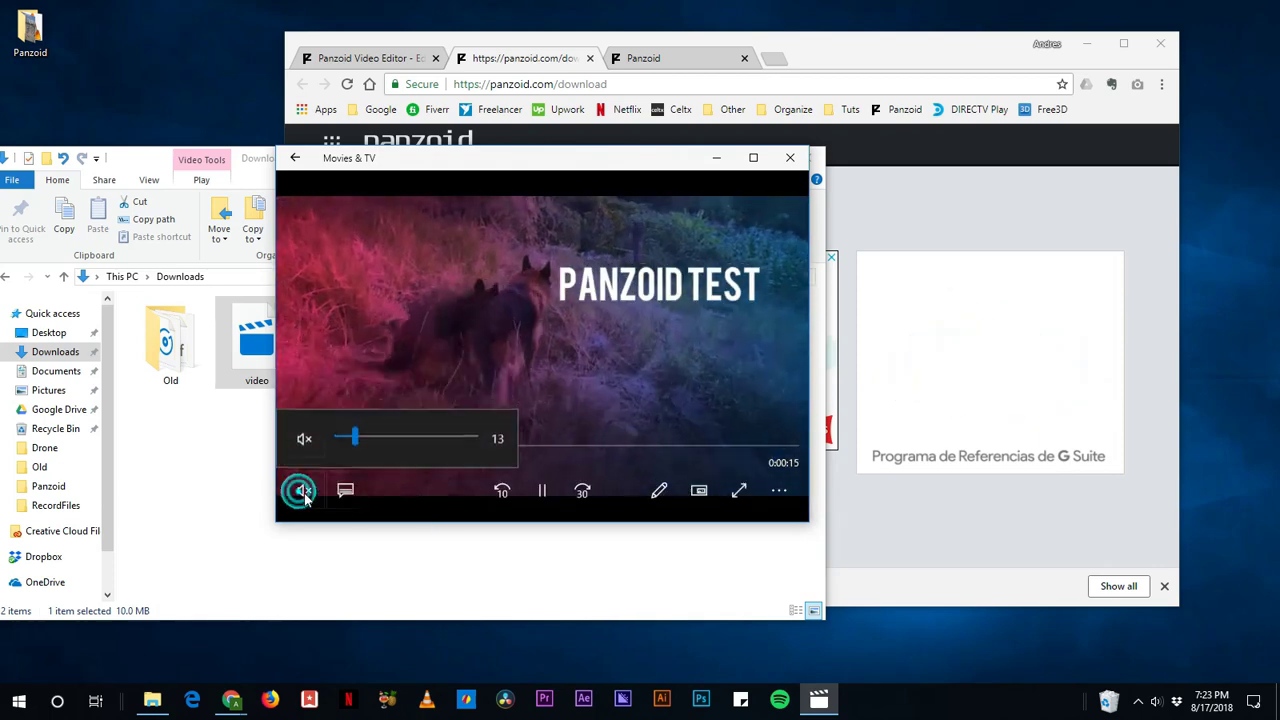
pyautogui.moveTo(359, 440); pyautogui.dragTo(412, 437)
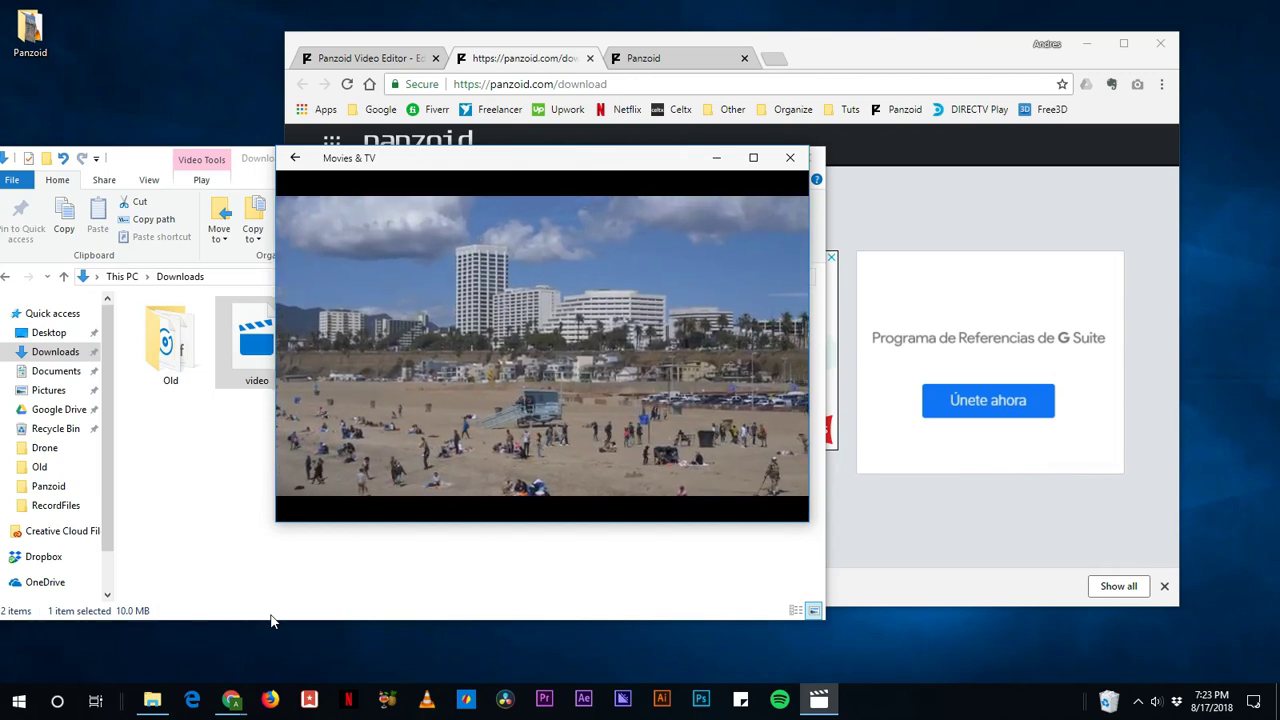
pyautogui.click(305, 490)
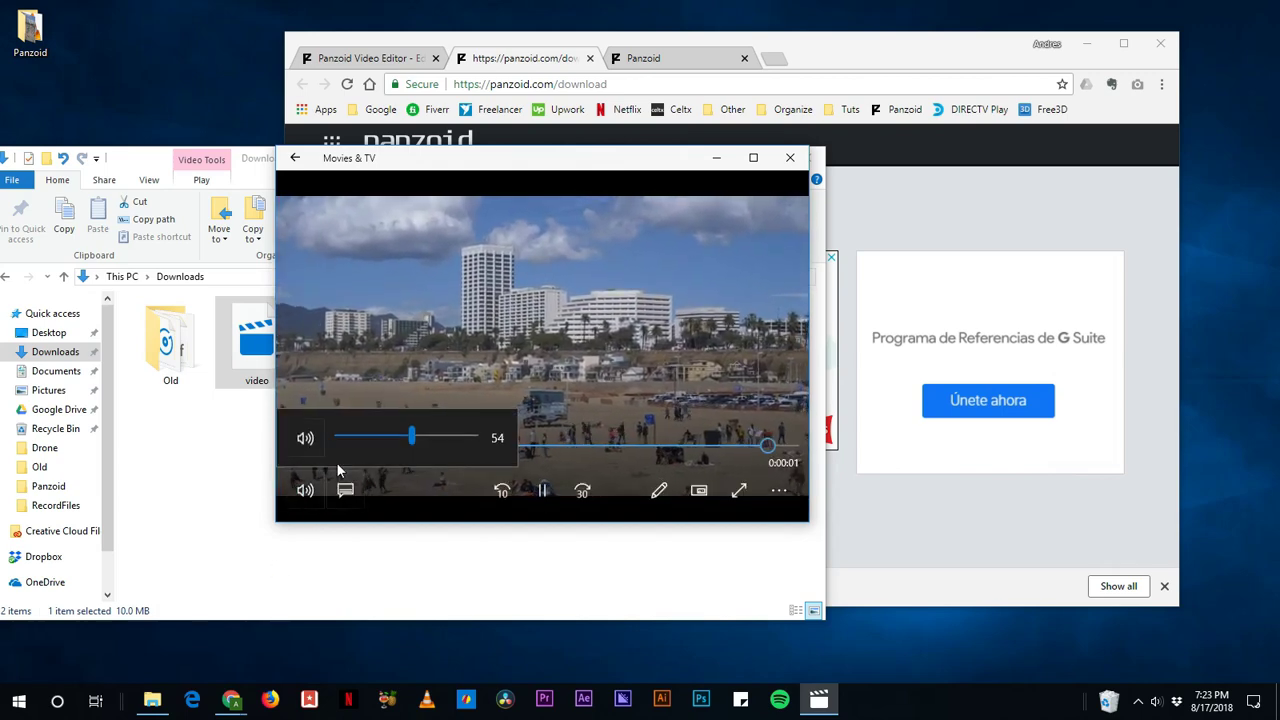
pyautogui.click(305, 437)
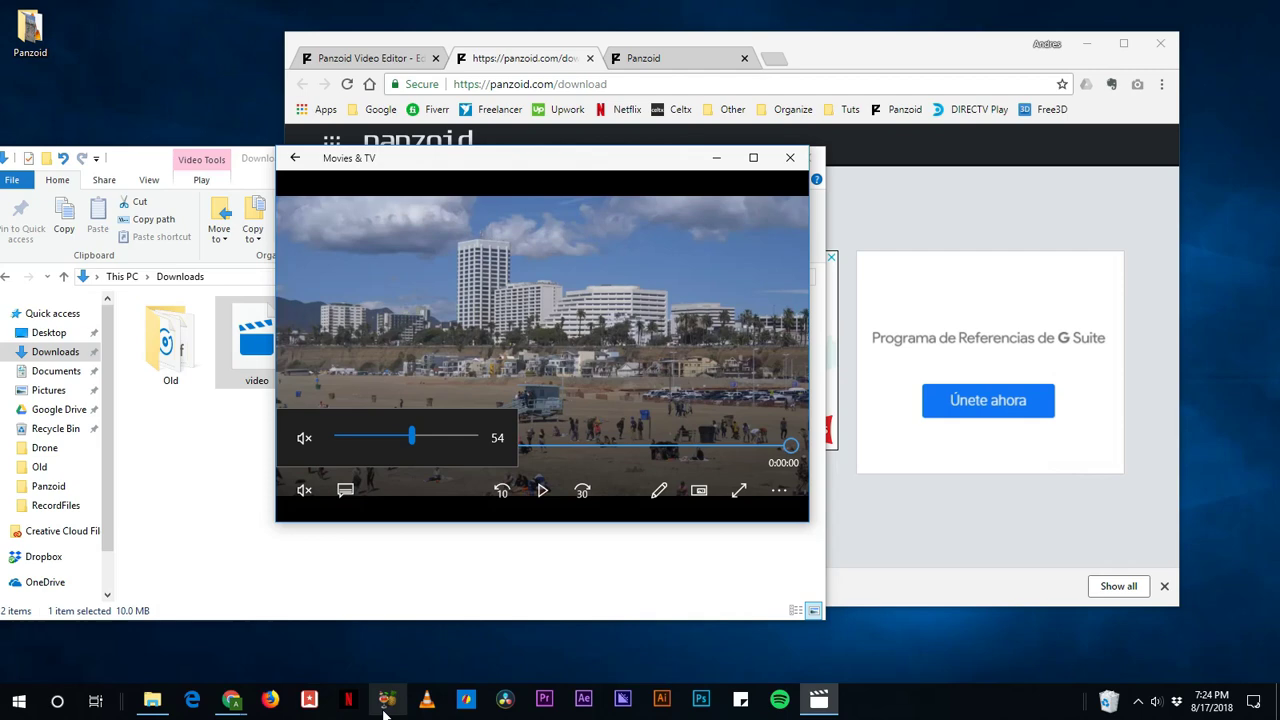
# Step: Switch back to the Panzoid Video Editor in Chrome and leave it for the Panzoid home page, accepting the loss of unsaved changes
pyautogui.click(392, 57)
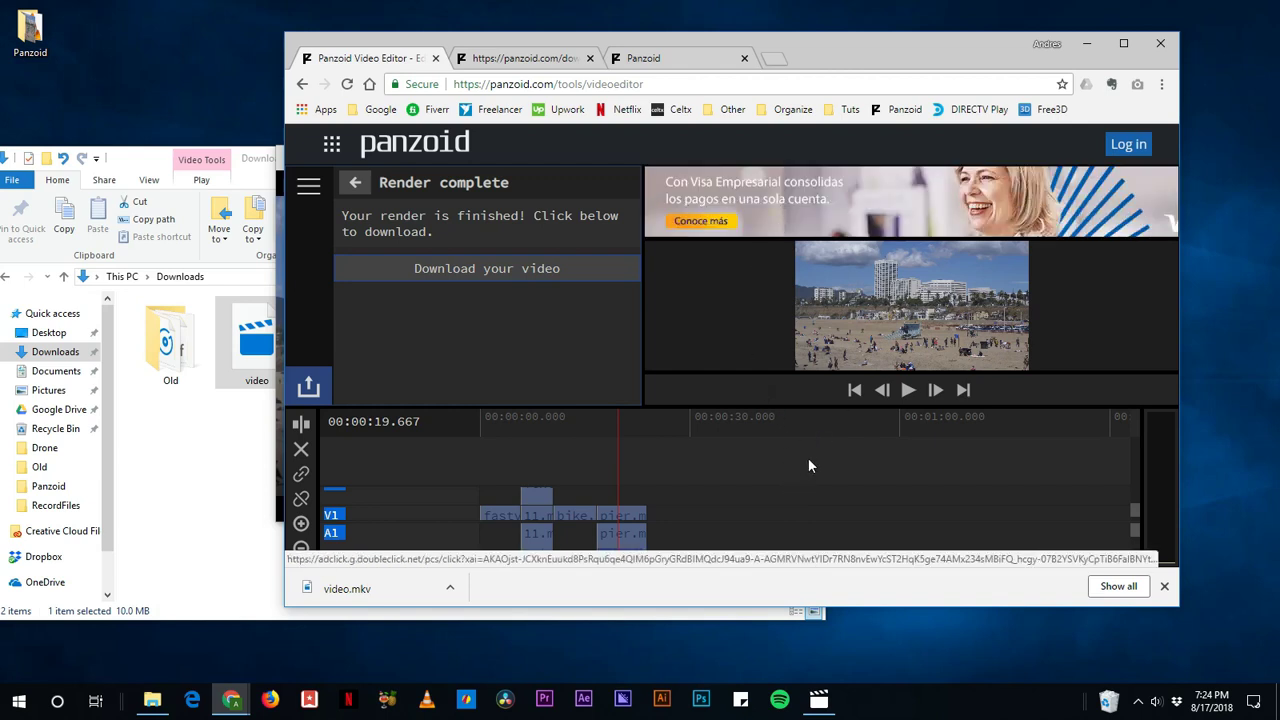
pyautogui.click(234, 437)
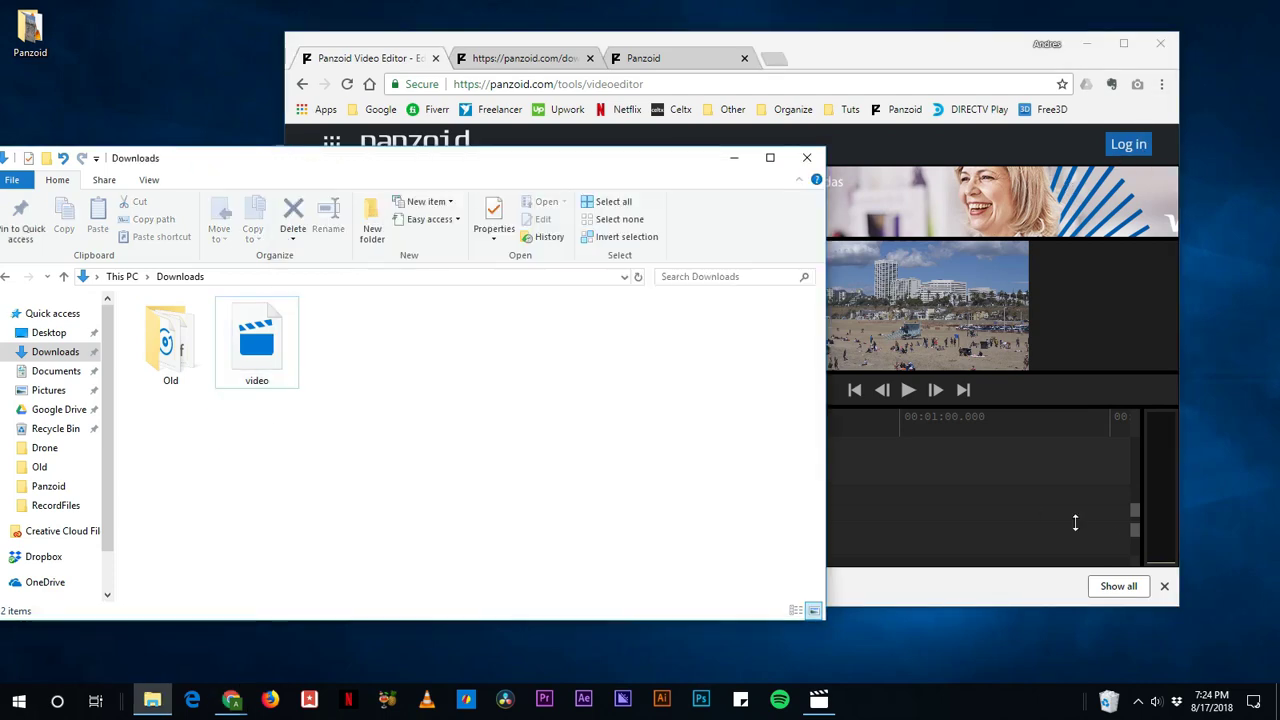
pyautogui.click(1023, 491)
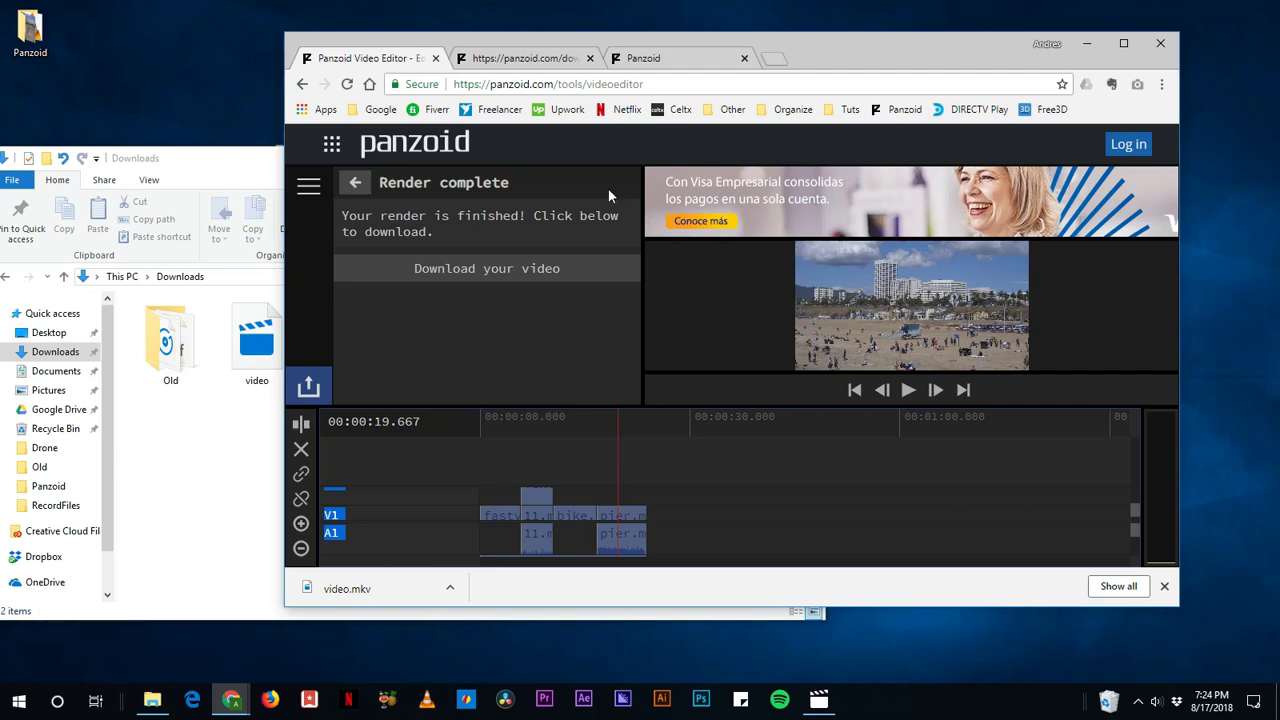
pyautogui.click(454, 147)
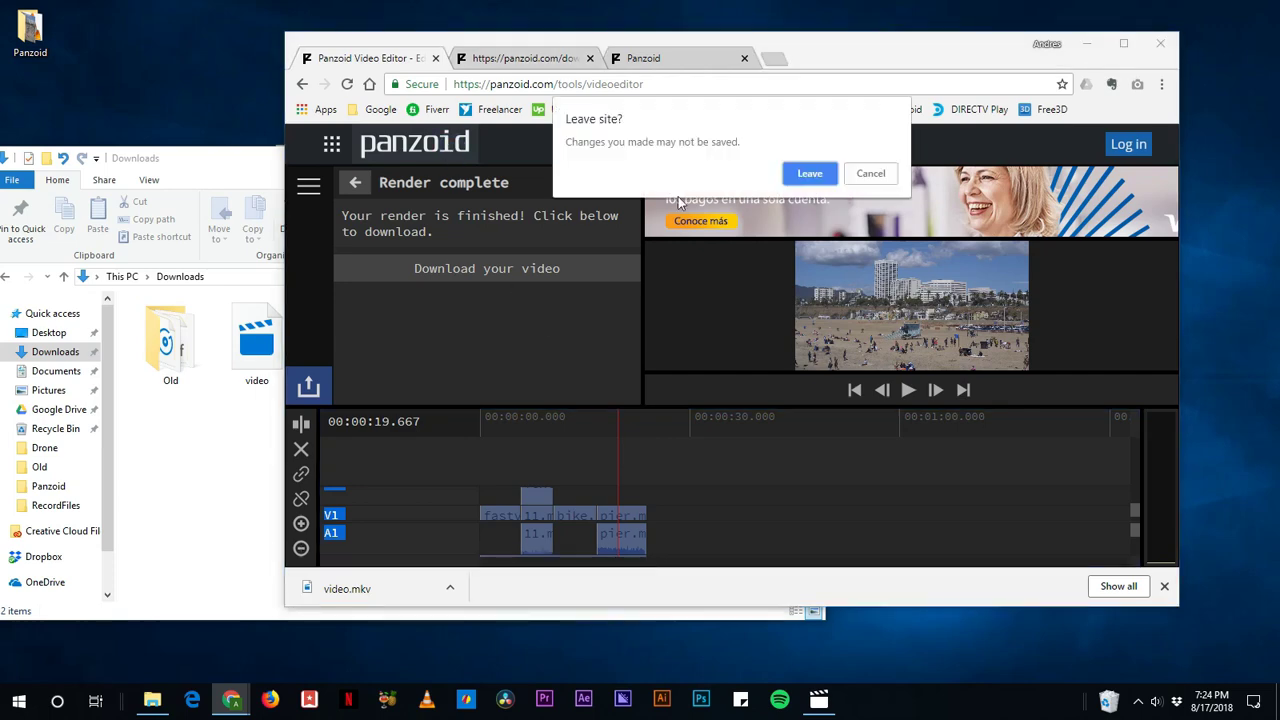
pyautogui.press('Return')
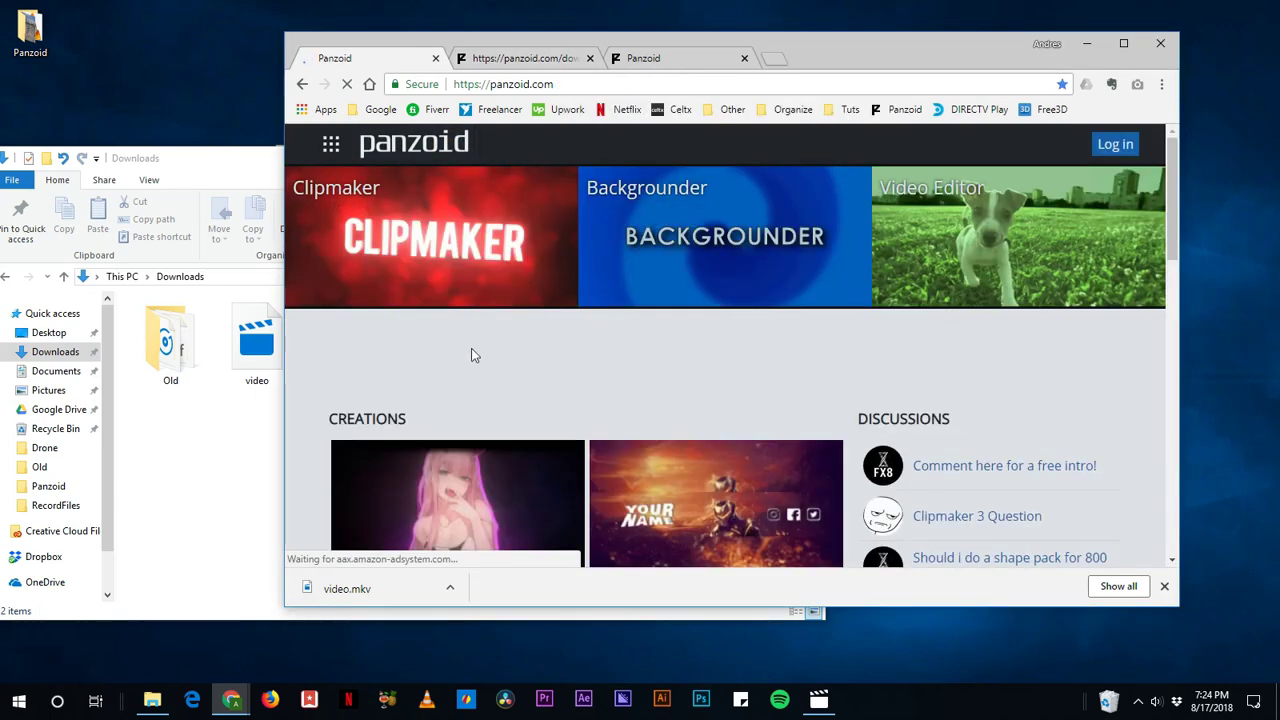